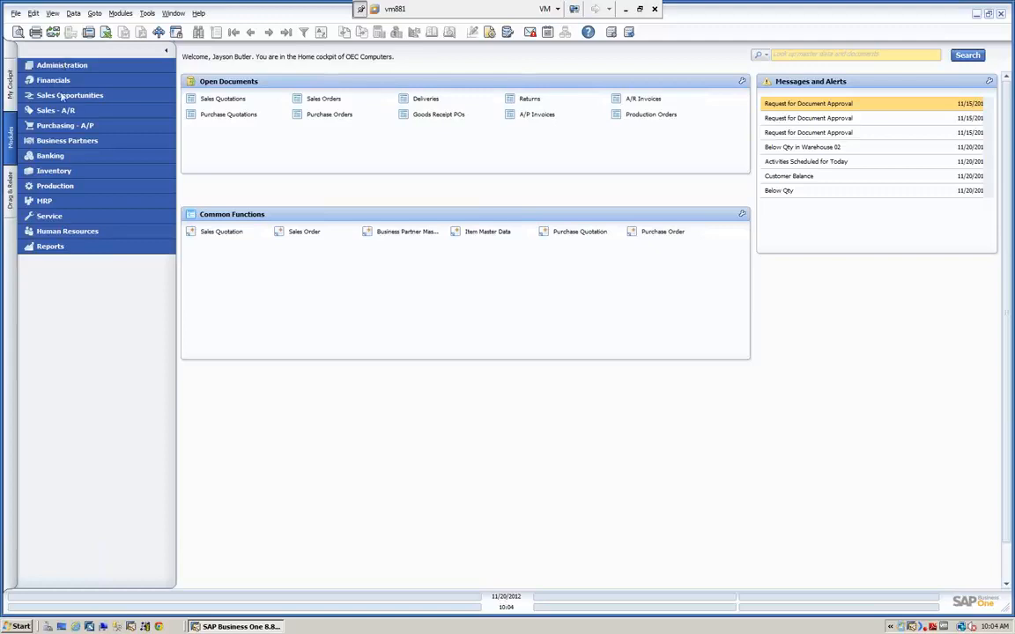
- Open the inventory price lists and choose Base Price as the base price list for Discount Purchase Price
click(74, 173)
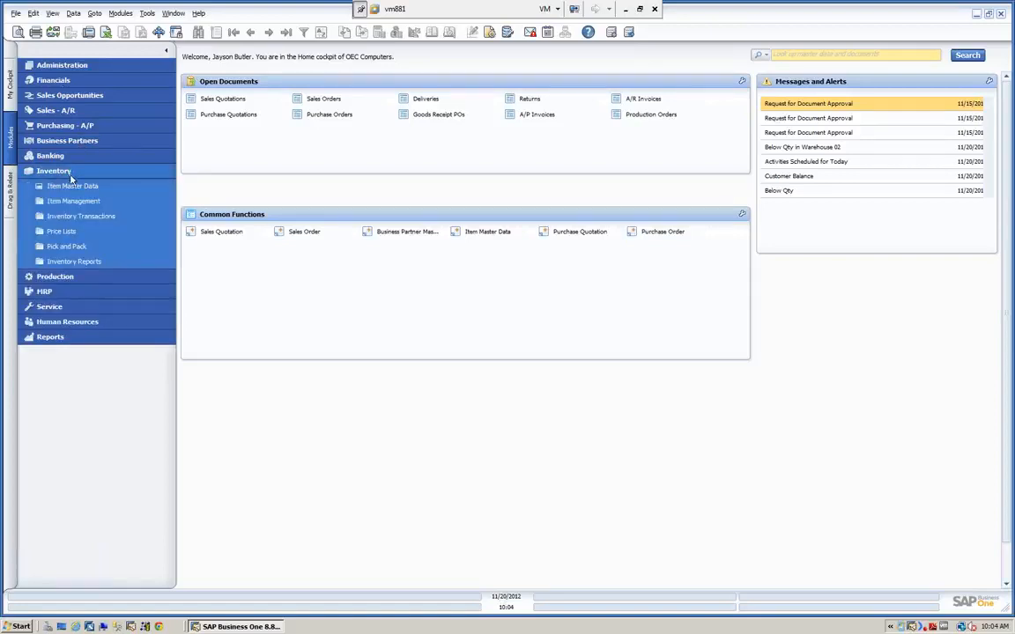
click(70, 232)
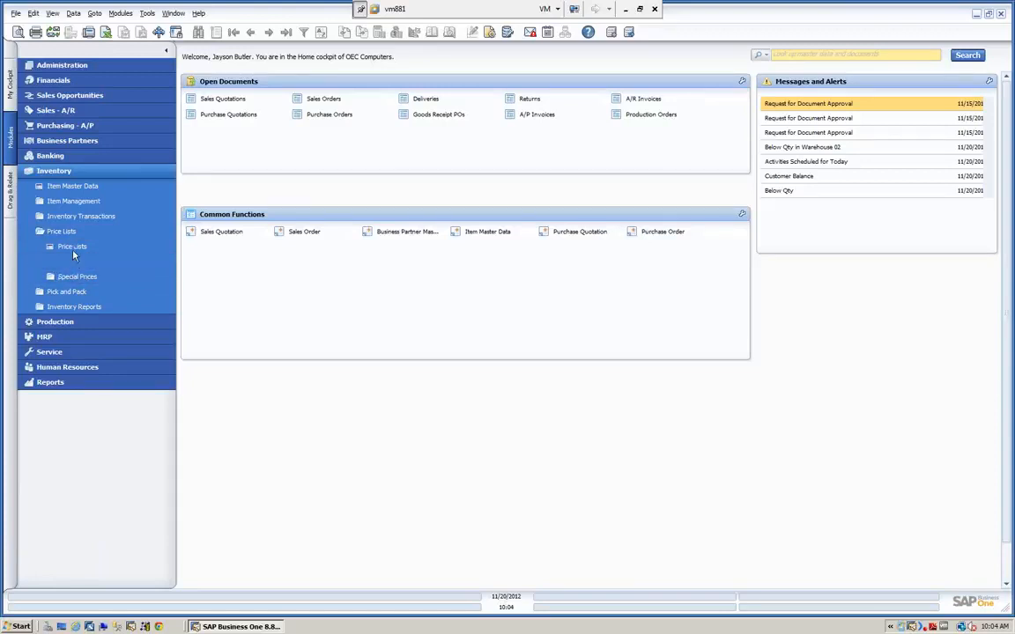
click(72, 246)
drag(807, 61, 784, 59)
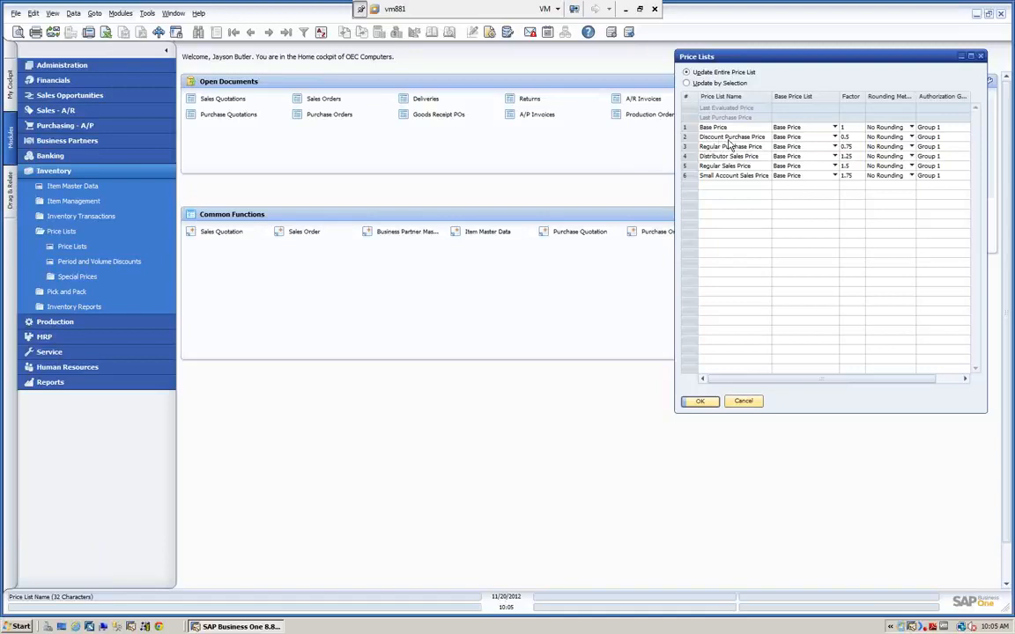
click(834, 136)
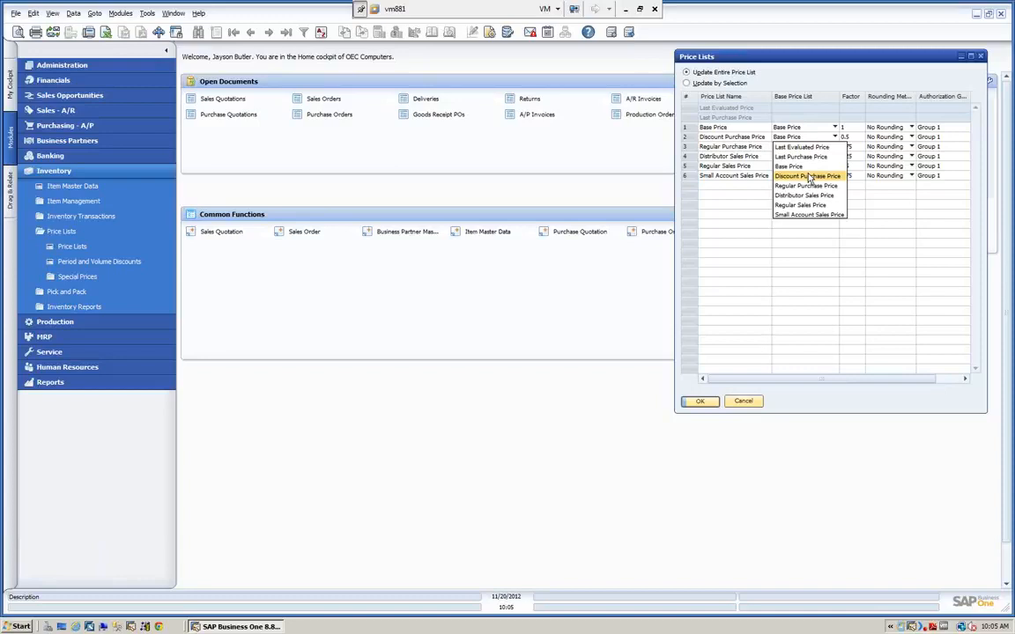
click(788, 166)
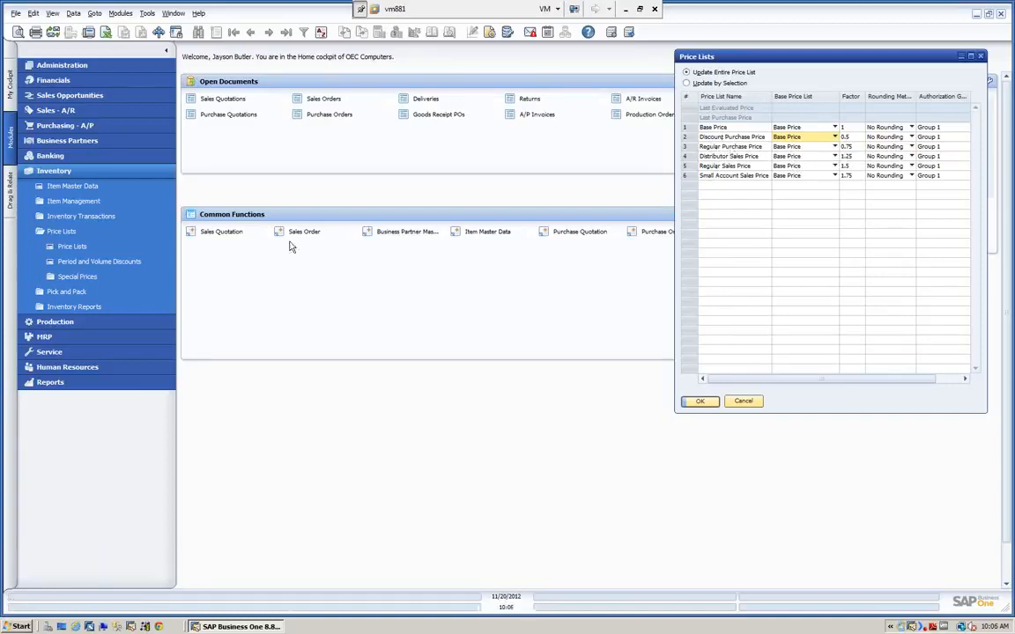
- Open the item master record of A00001, IBM Infoprint 1312, and place its window beside the price lists
click(73, 186)
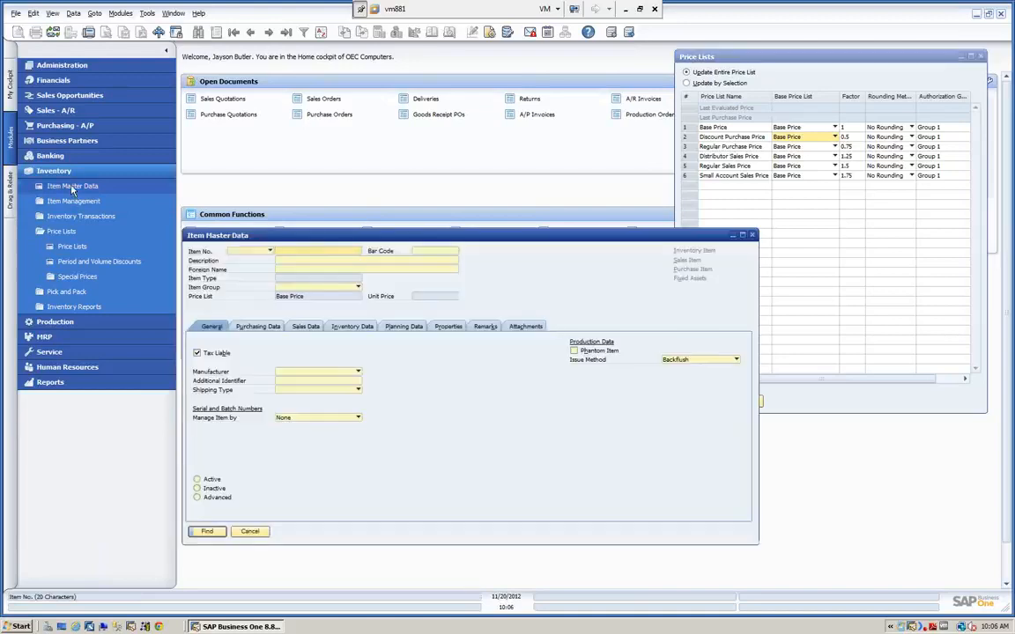
drag(333, 240, 243, 97)
click(233, 32)
drag(253, 88, 212, 61)
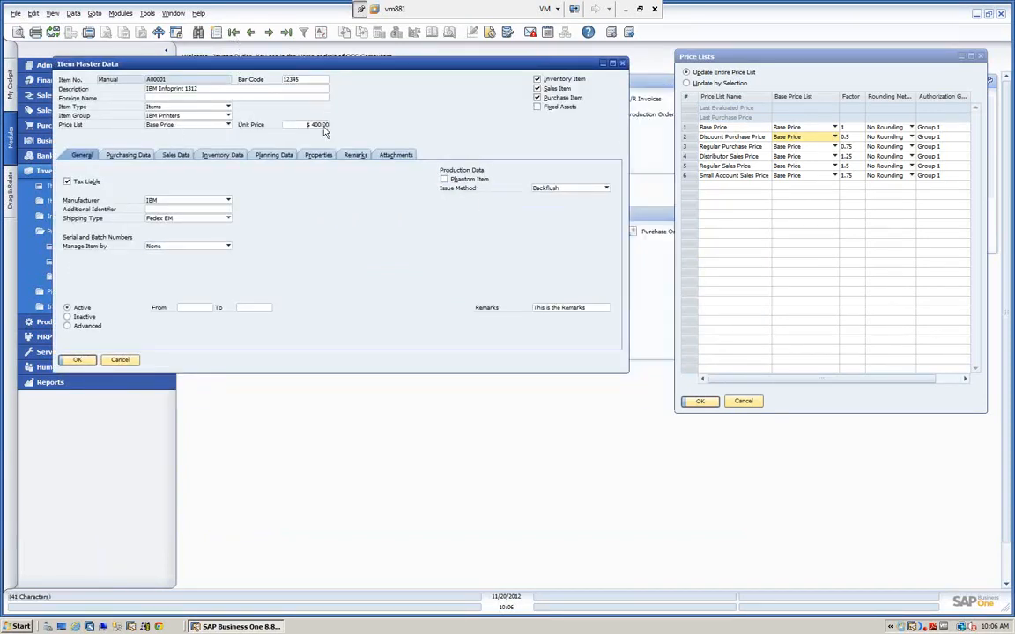
- View the item's unit price under Last Purchase Price and Last Evaluated Price, returning to Base Price
click(211, 125)
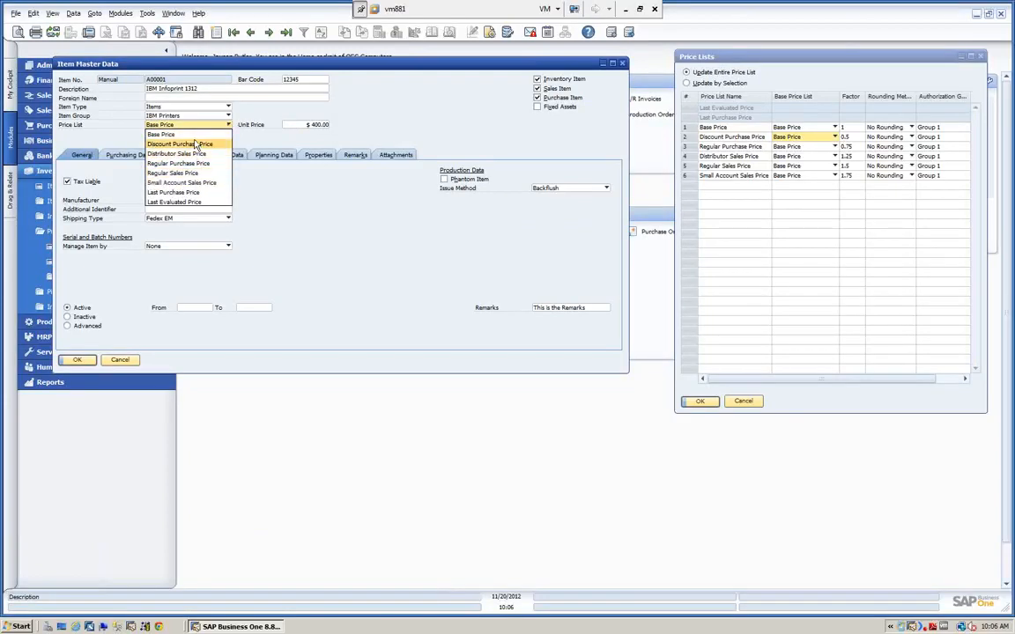
click(189, 192)
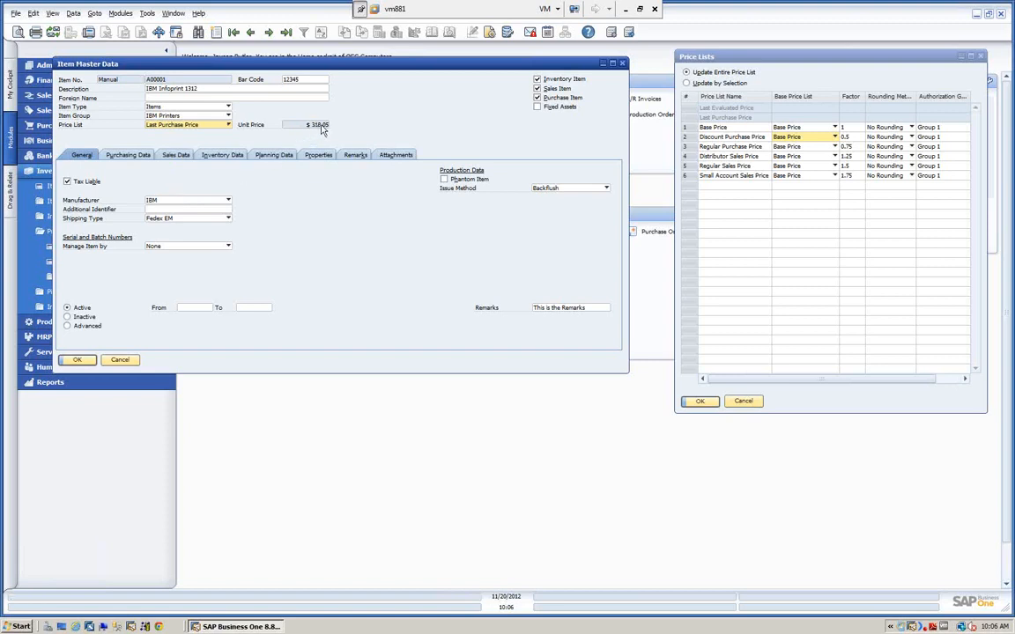
click(210, 124)
click(181, 202)
click(228, 126)
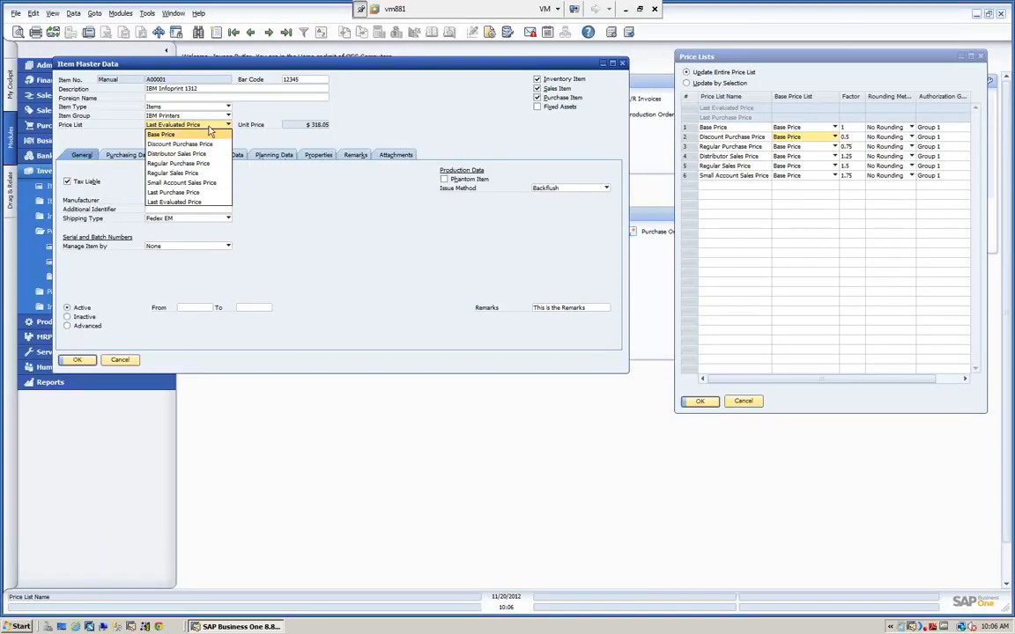
click(160, 134)
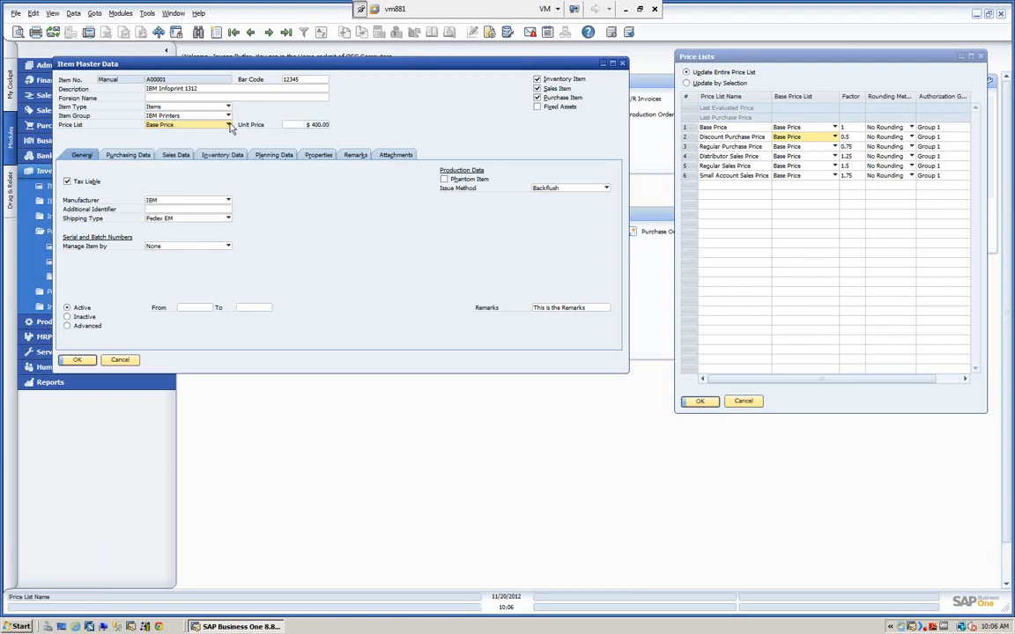
- View the item's unit price under Discount Purchase Price and Distributor Sales Price, and close the item record without saving
click(204, 128)
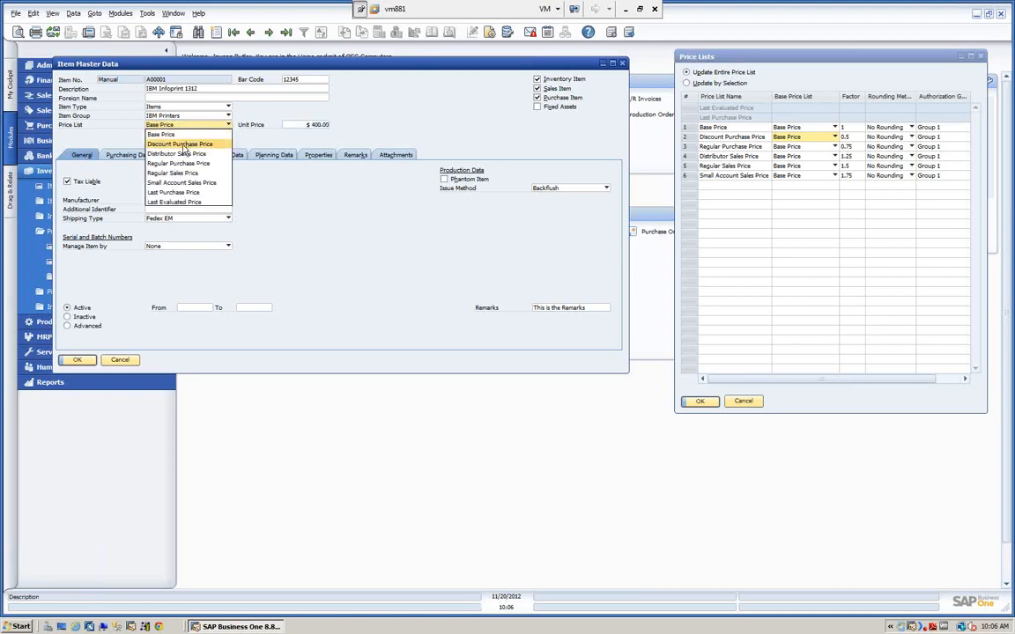
click(179, 144)
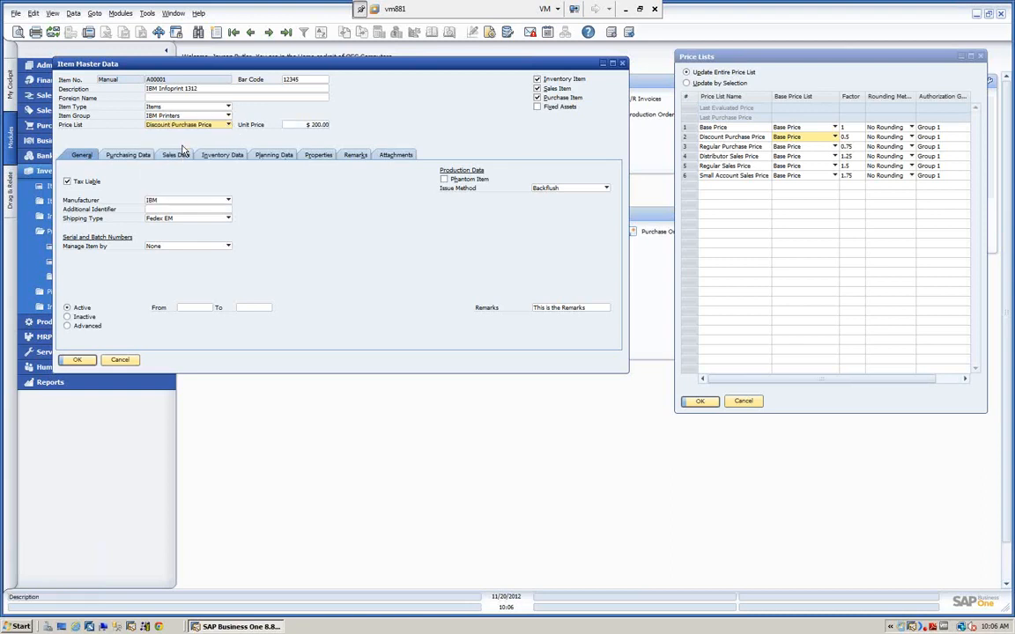
click(204, 125)
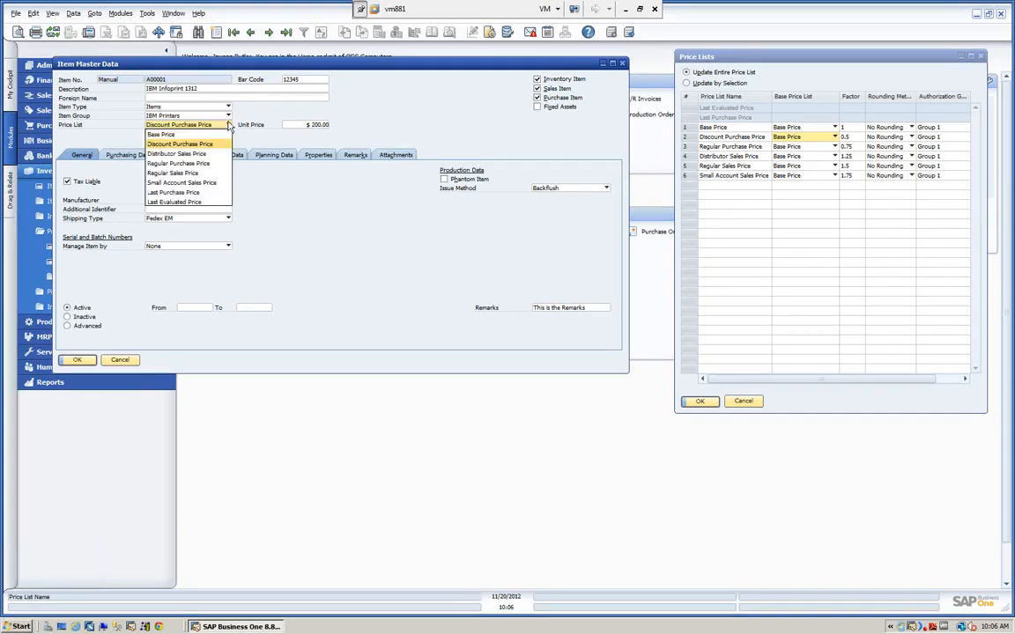
click(178, 157)
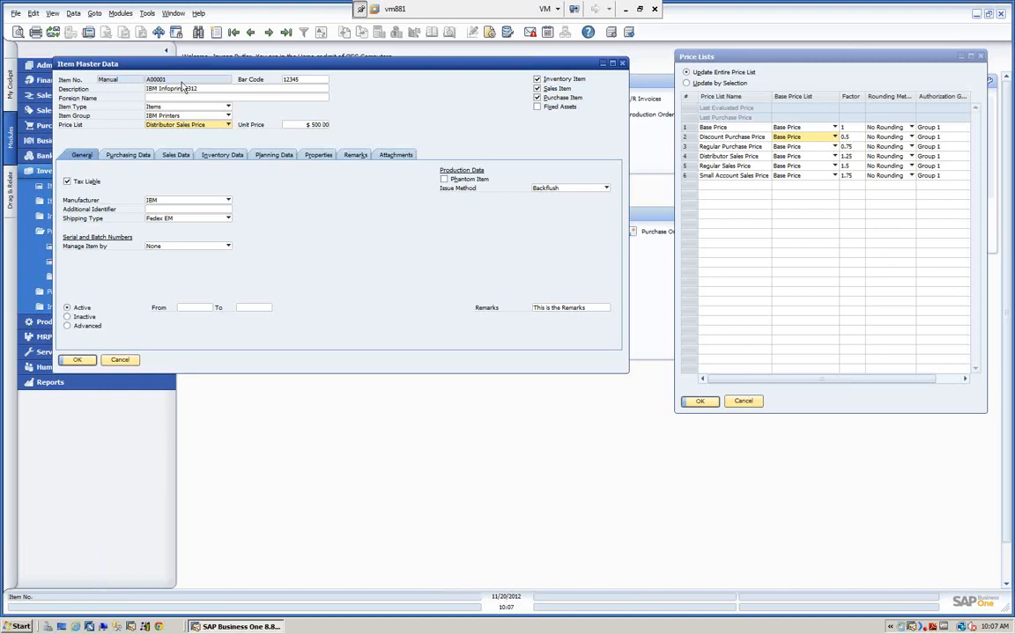
click(120, 360)
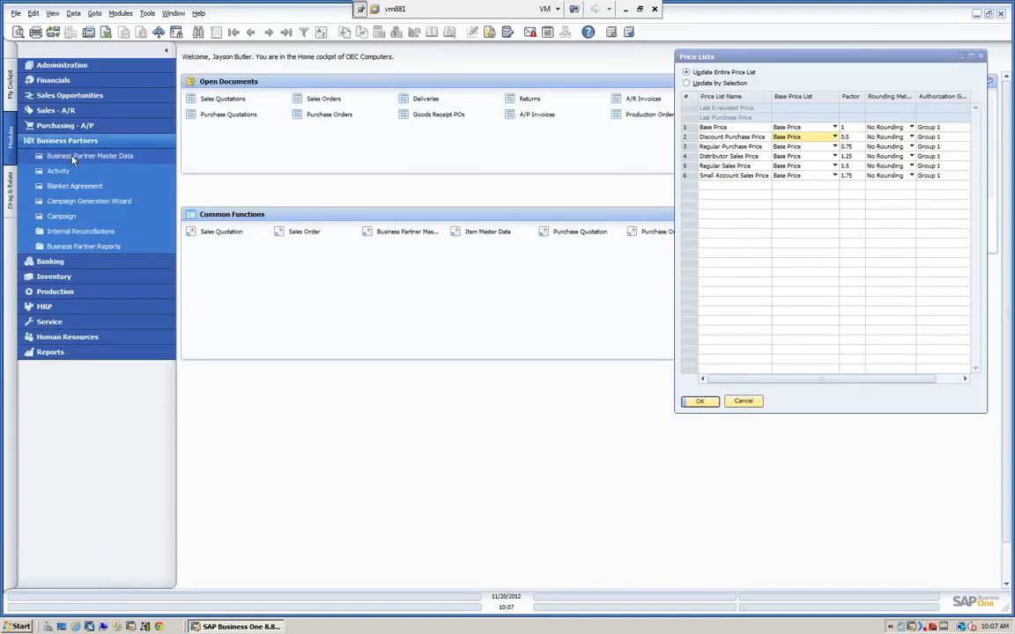
- Find the business partner record of Earthshaker Corporation and show its payment terms beside the price lists
click(74, 156)
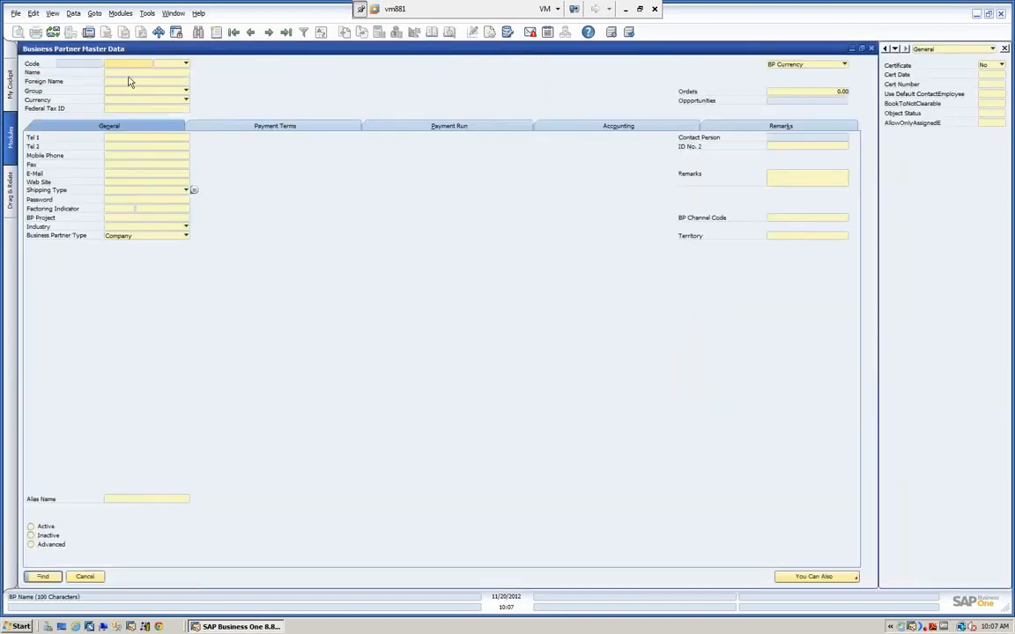
click(861, 49)
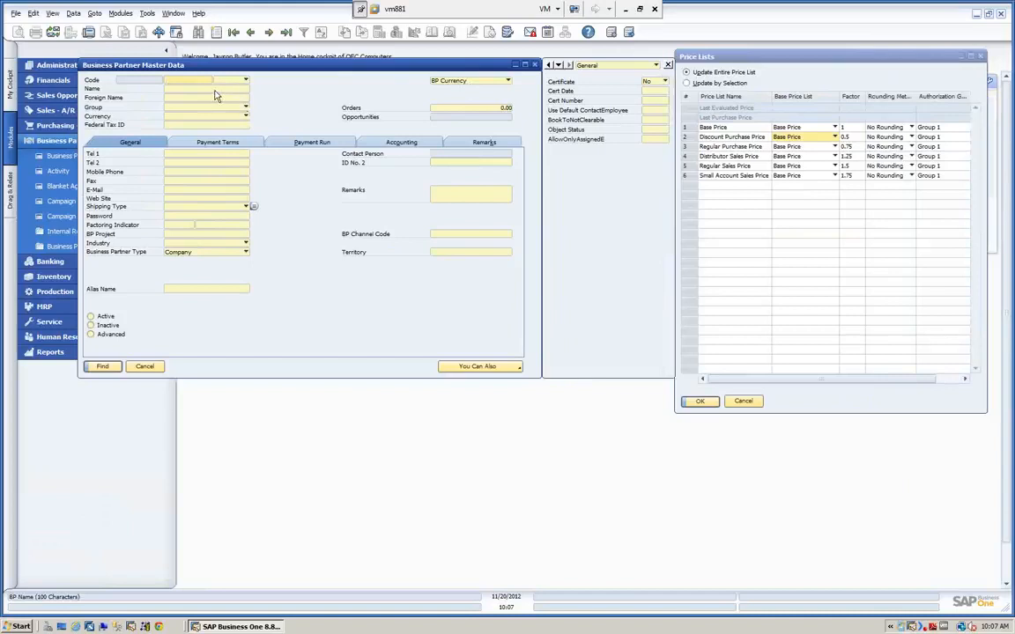
key(Return)
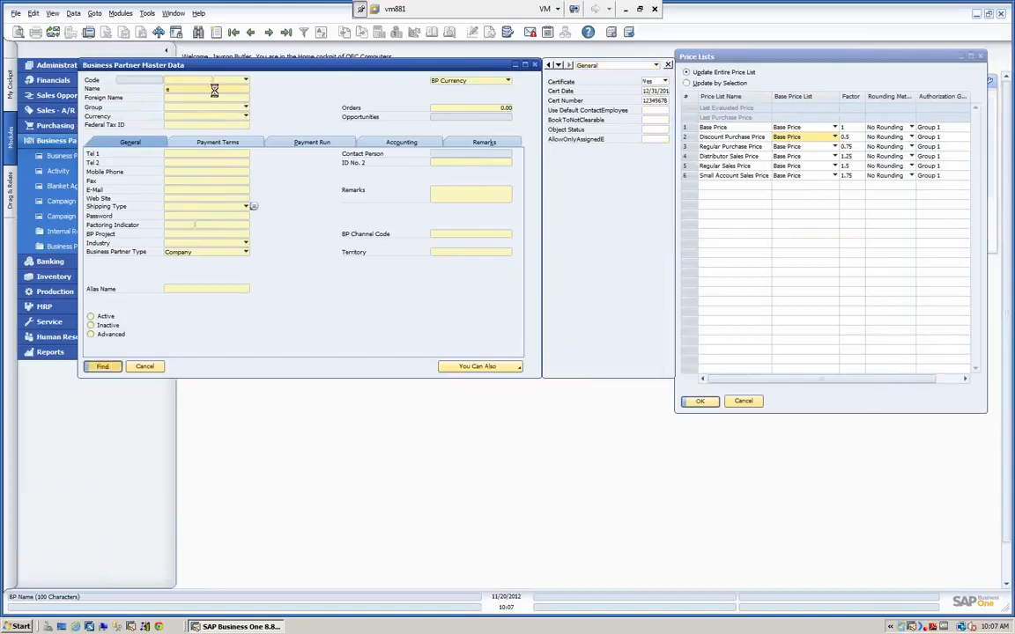
click(261, 143)
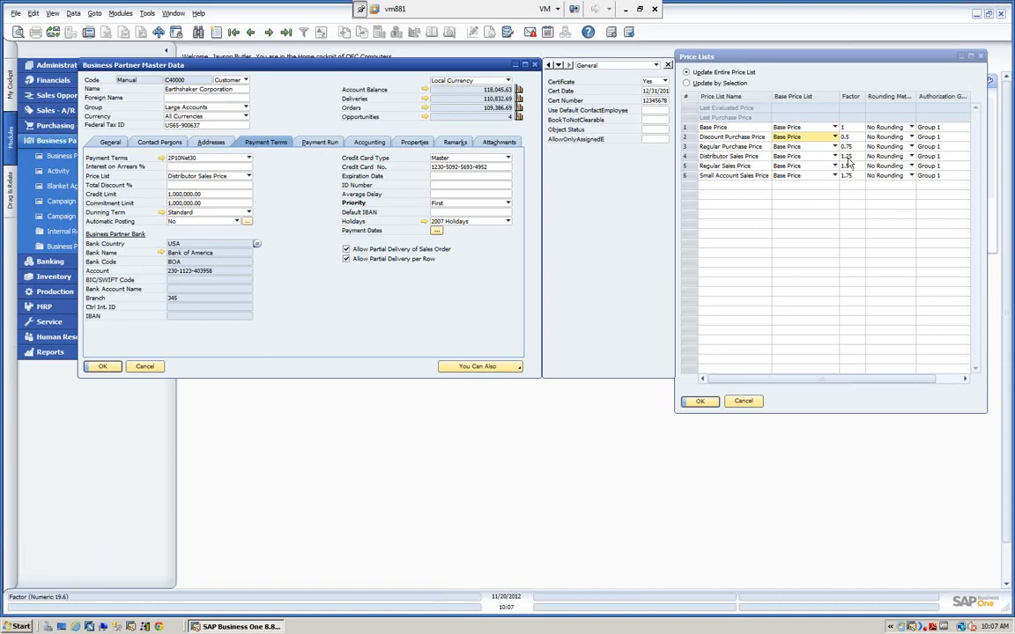
- Set Earthshaker Corporation's total discount to 2 %, update the business partner record and close it
click(185, 186)
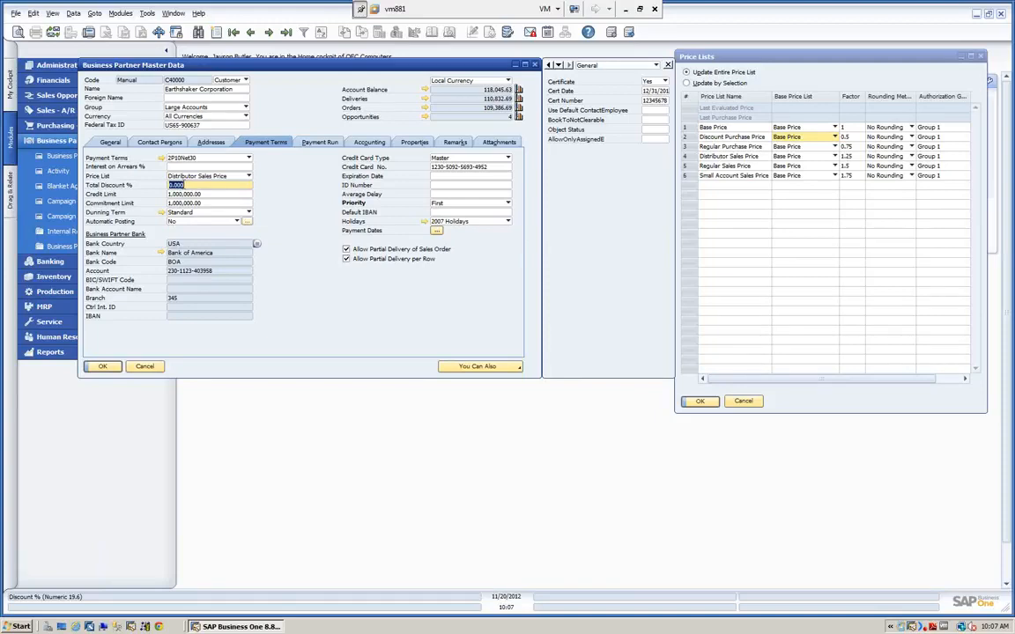
text(2)
key(Tab)
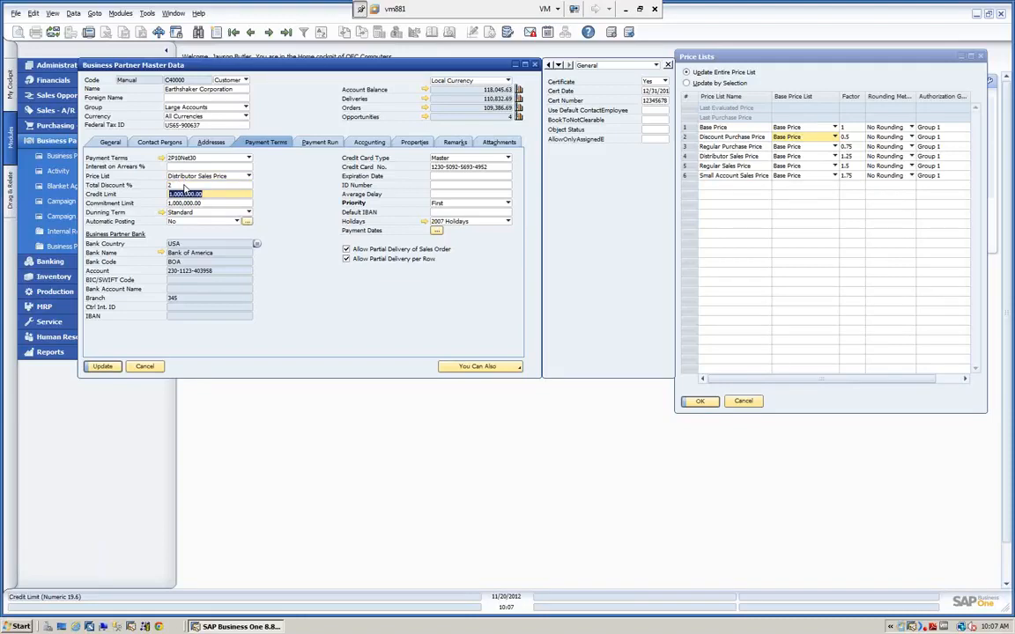
click(103, 366)
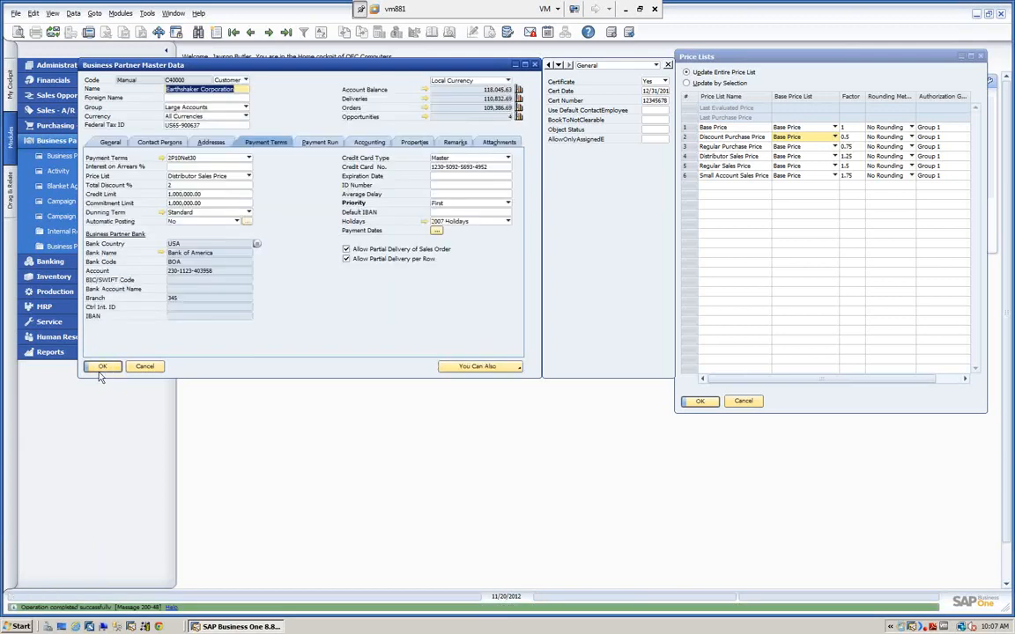
click(101, 367)
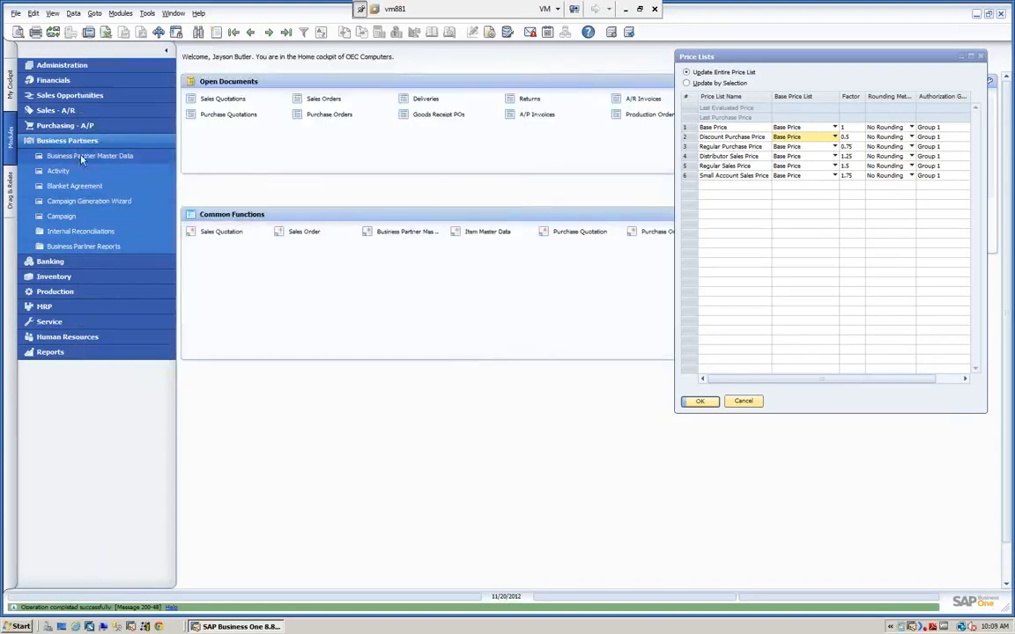
- Start a sales order for Earthshaker Corporation with the delivery date 11/20/2012
click(57, 110)
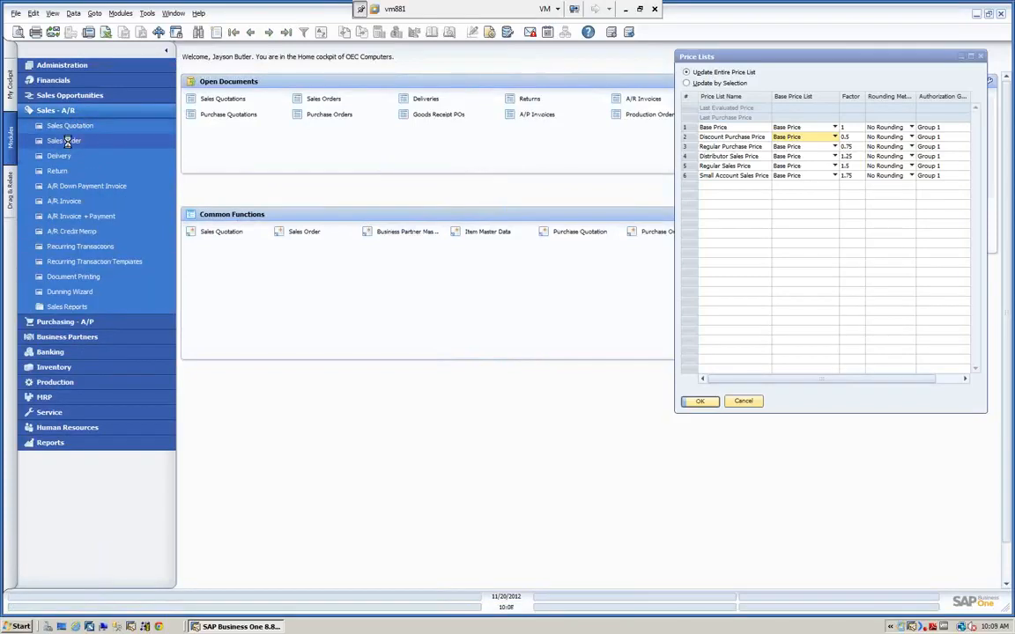
click(64, 141)
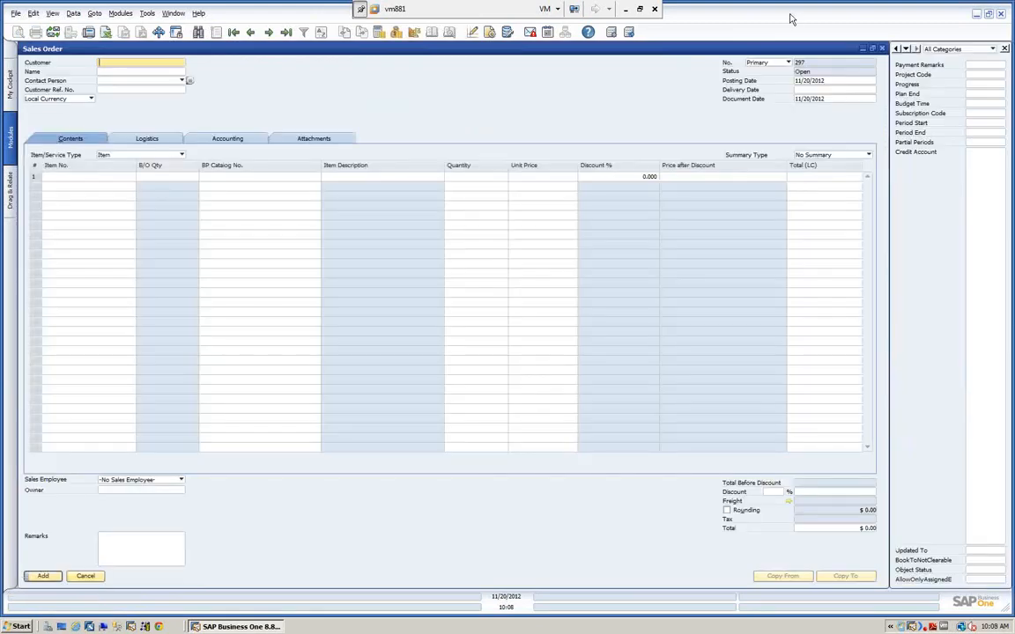
click(127, 71)
text(a)
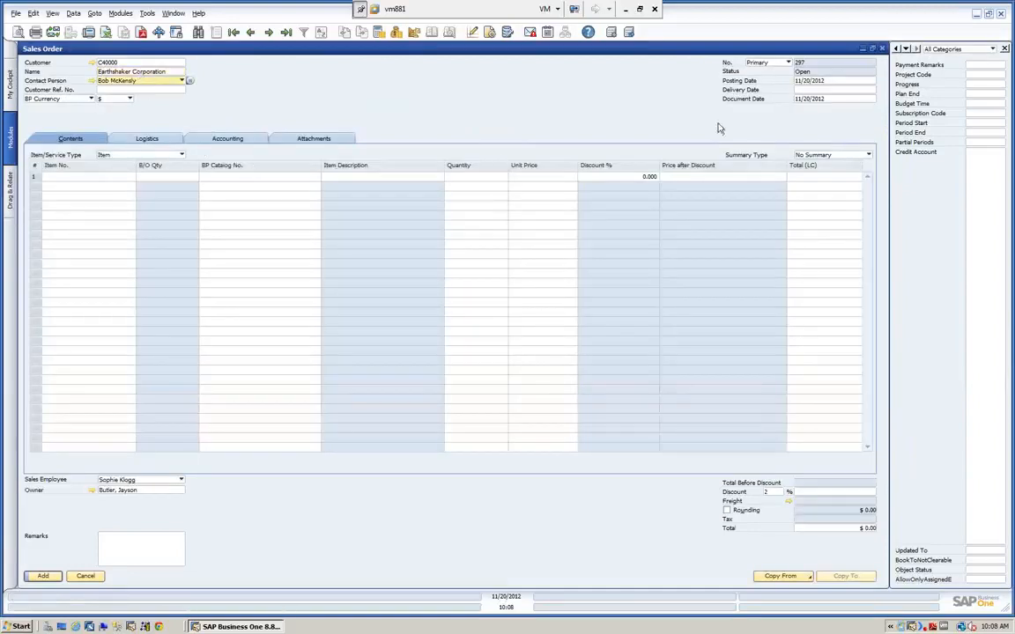
click(814, 91)
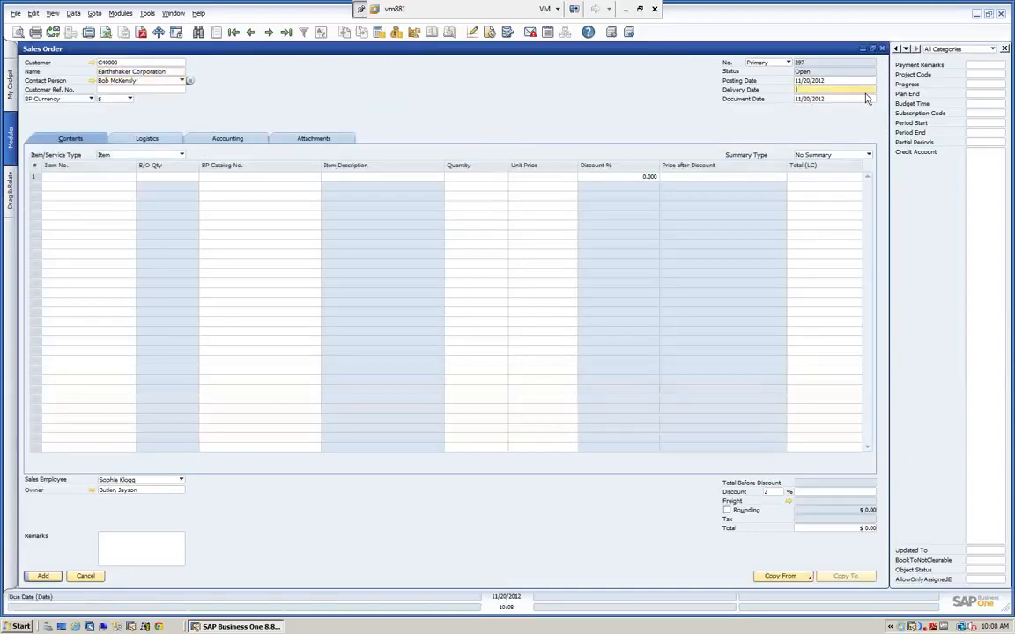
text(t)
key(Tab)
- Add item A00001, IBM Infoprint 1312, to the first line of the sales order from the item list
click(94, 176)
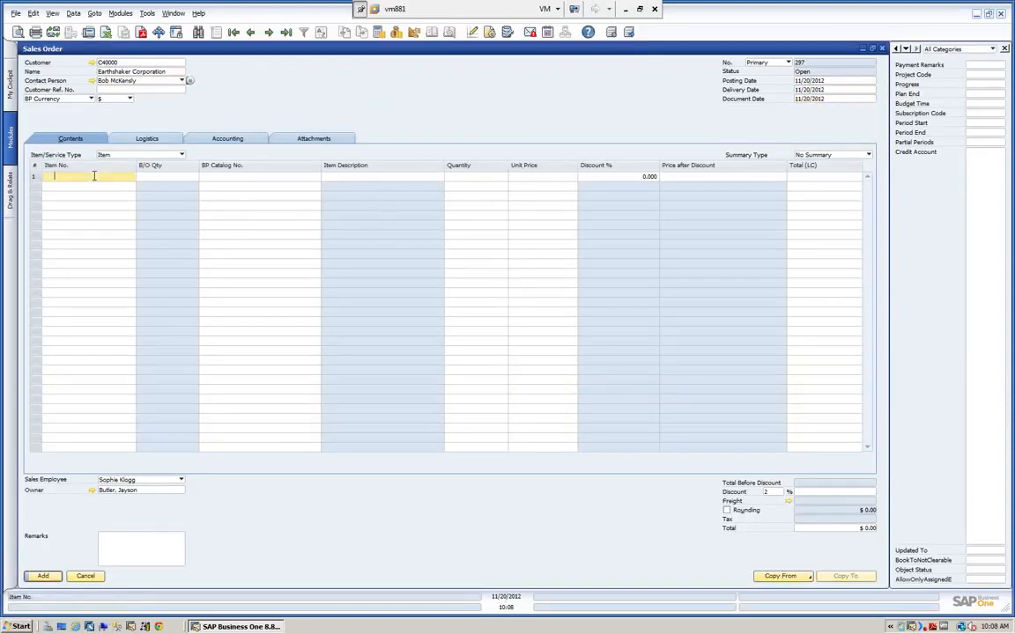
text(*)
key(Tab)
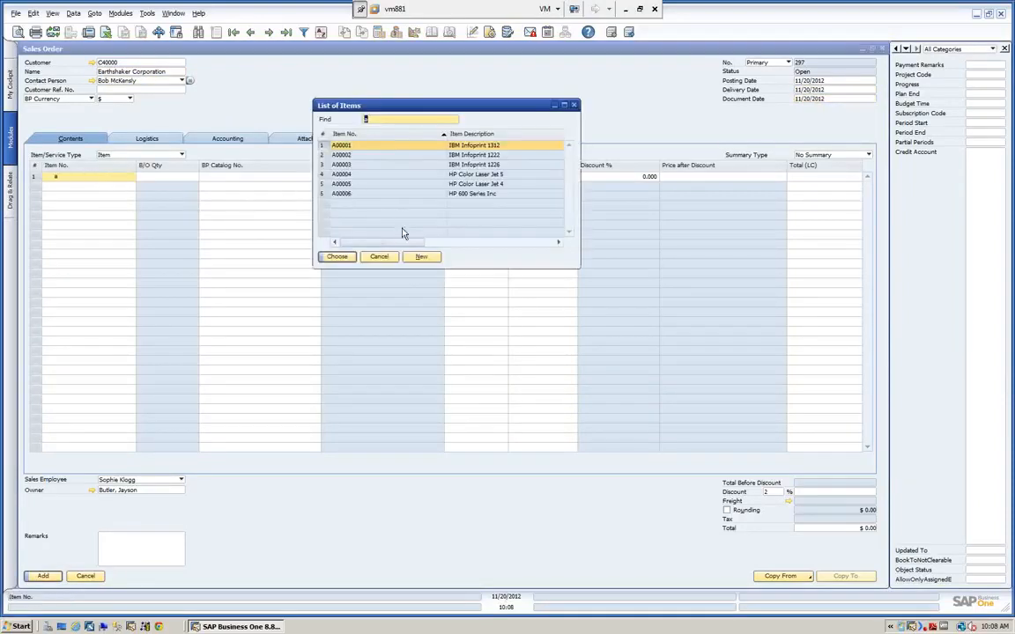
click(338, 257)
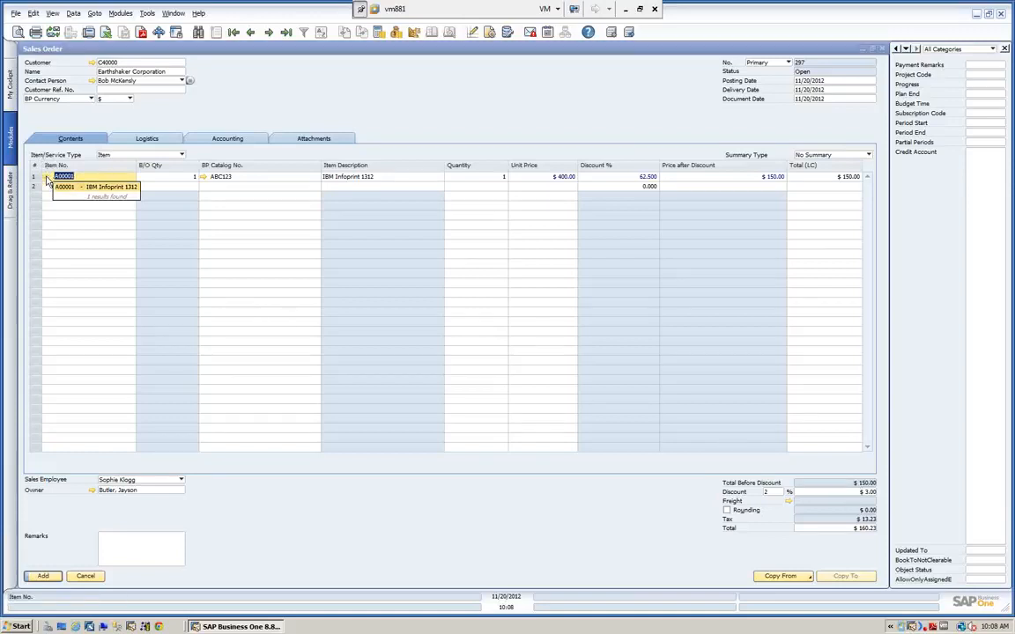
- Check the base unit price in the order line's item master record, and discard the sales order without adding it
click(48, 178)
click(67, 180)
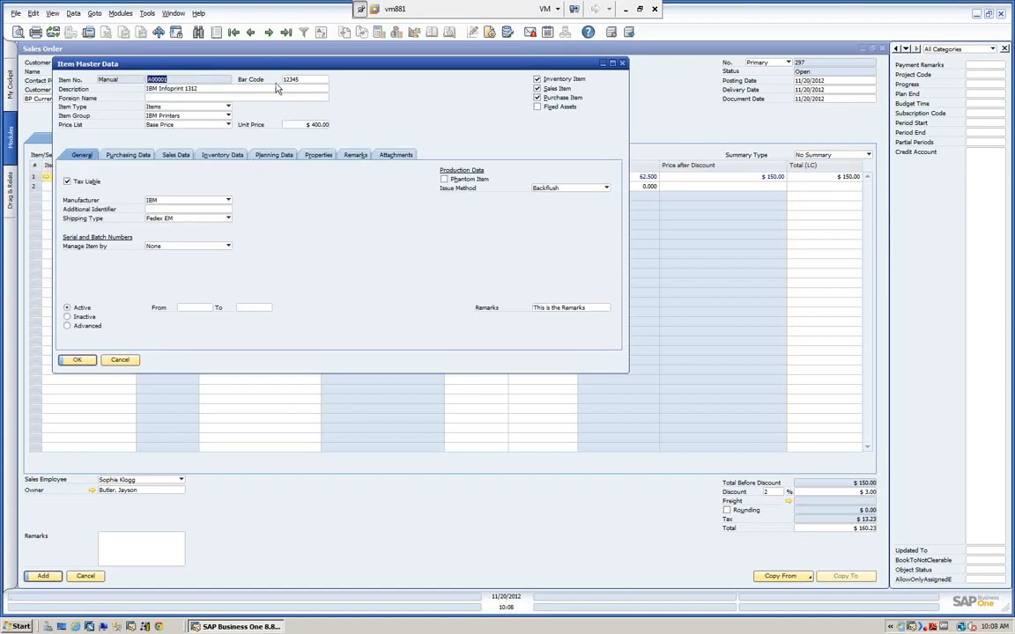
drag(287, 66, 301, 192)
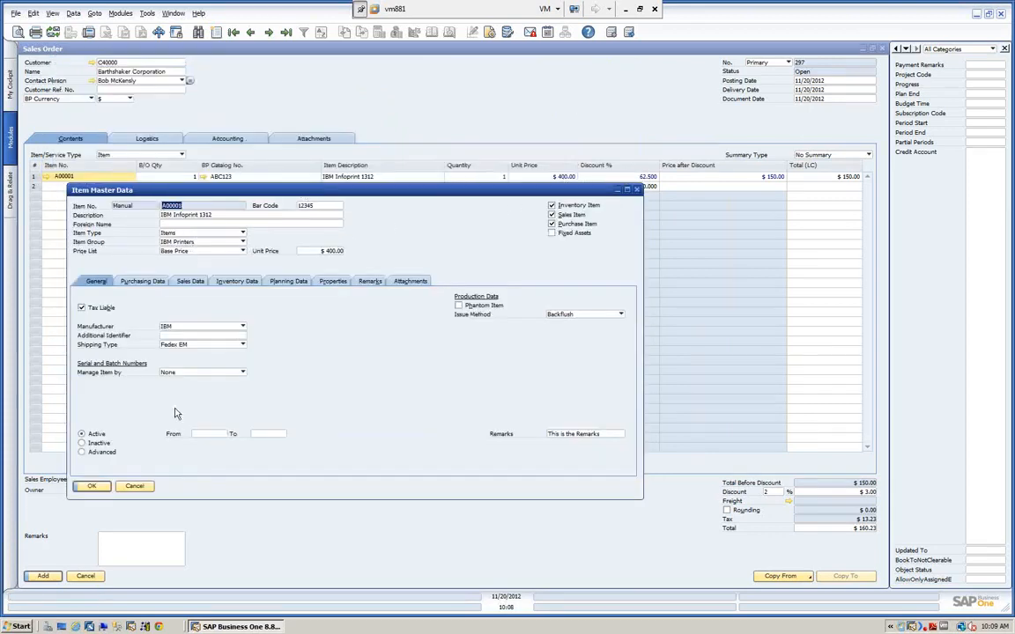
click(135, 487)
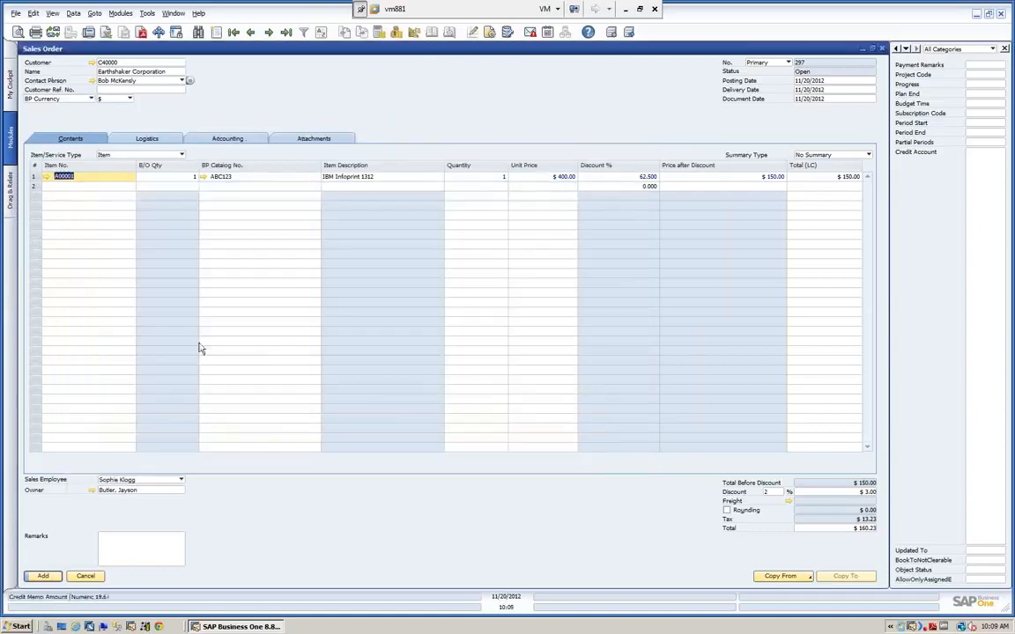
click(86, 577)
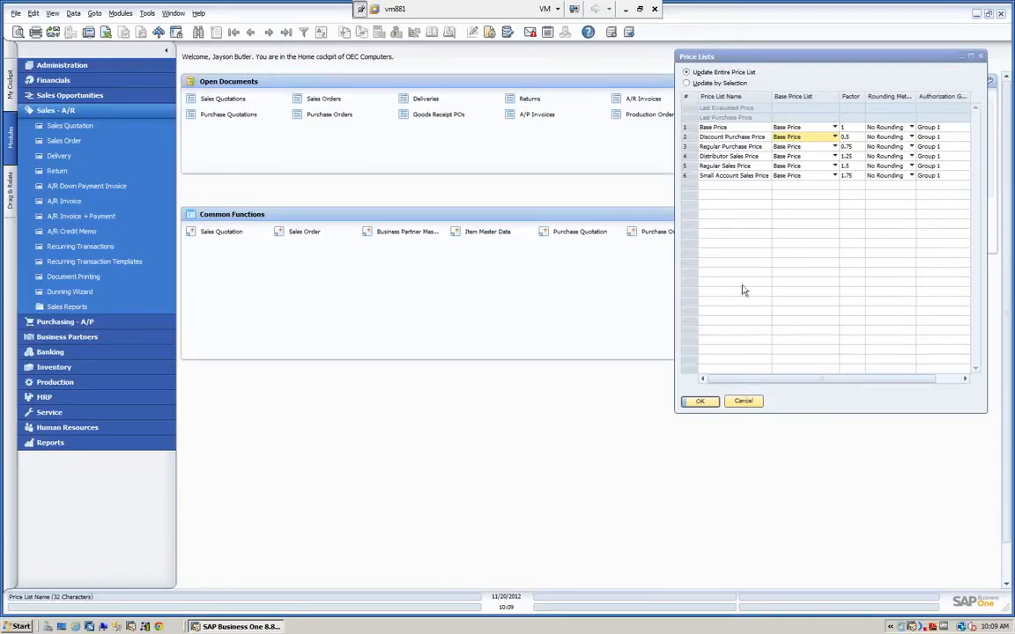
- Close the price lists overview and reopen it from the Inventory module
click(747, 403)
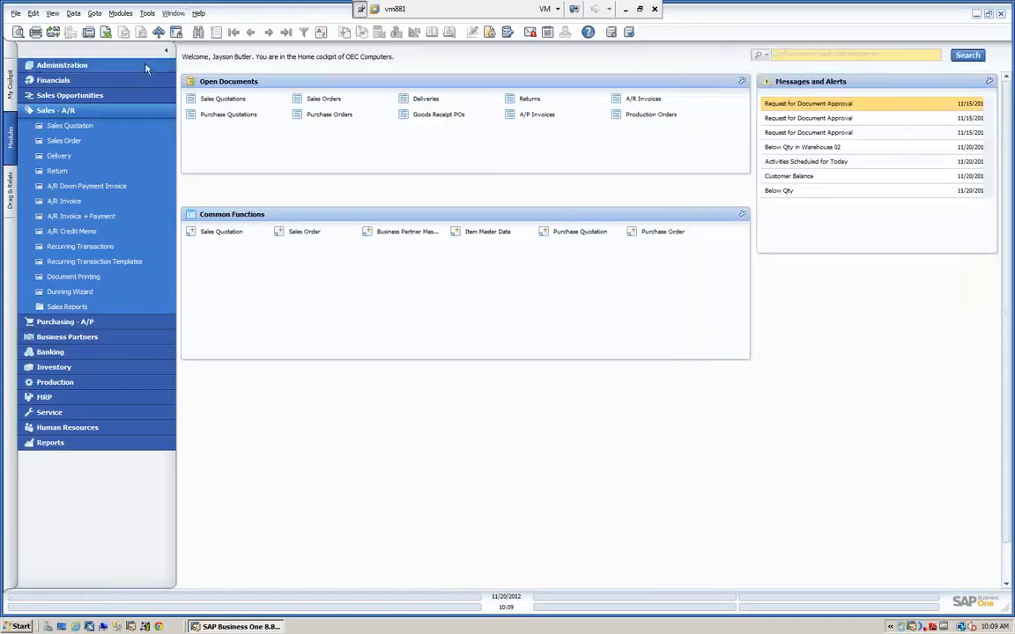
click(91, 115)
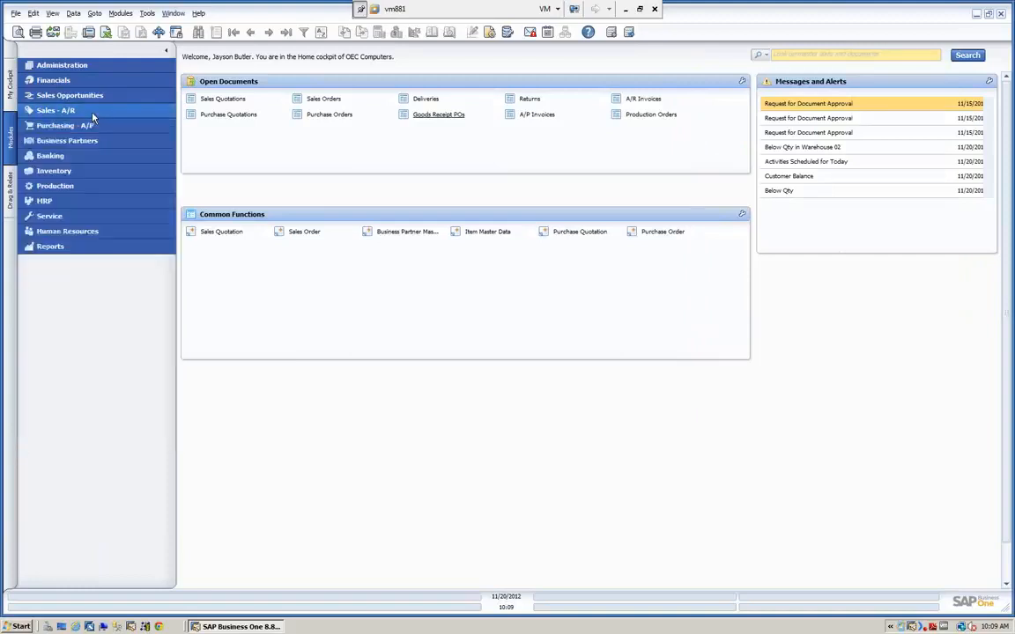
click(62, 172)
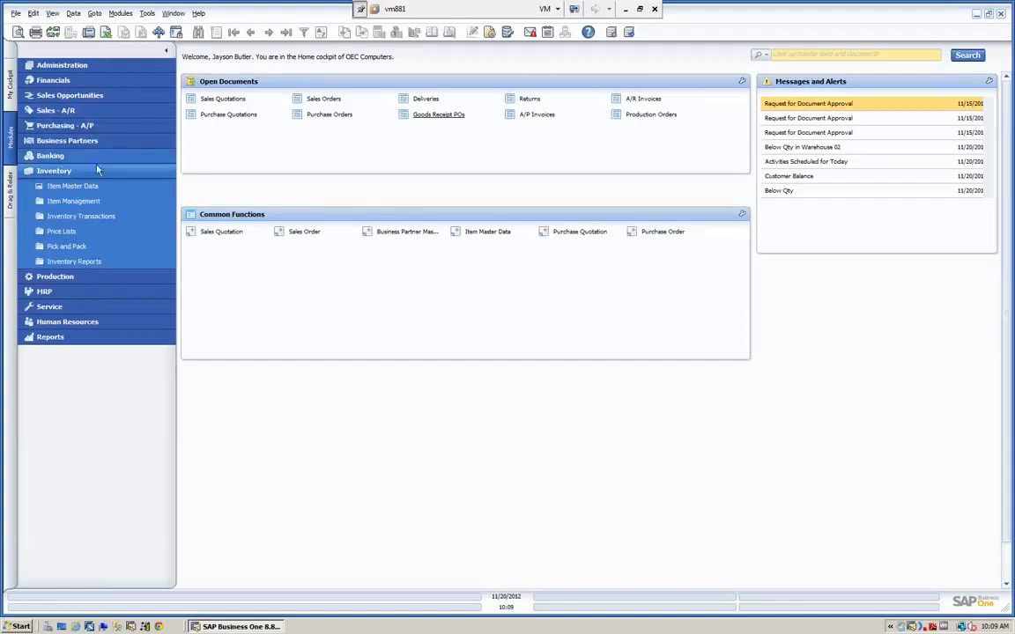
click(70, 231)
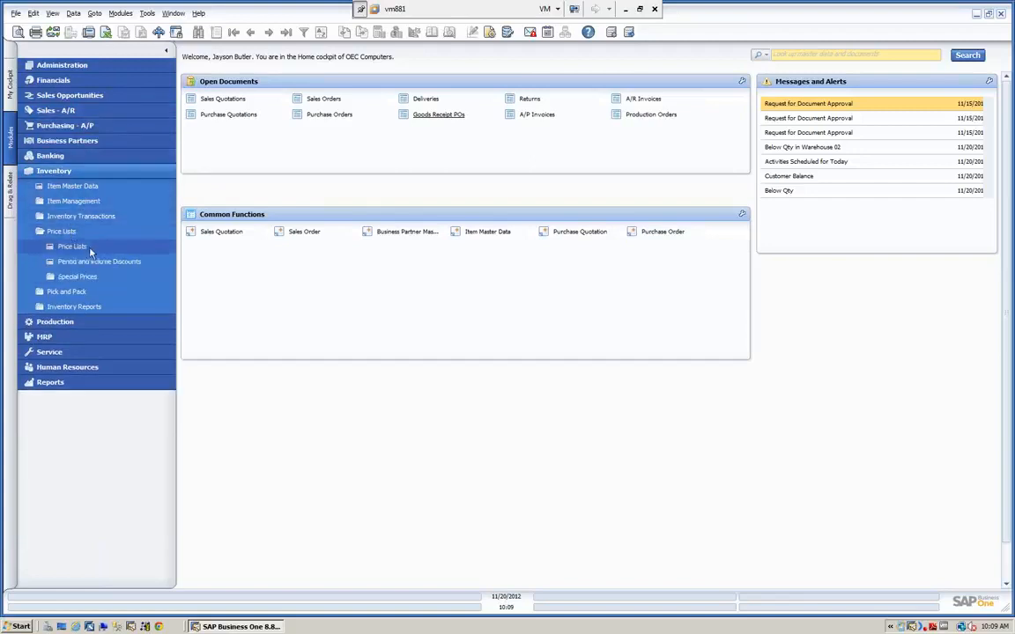
click(74, 246)
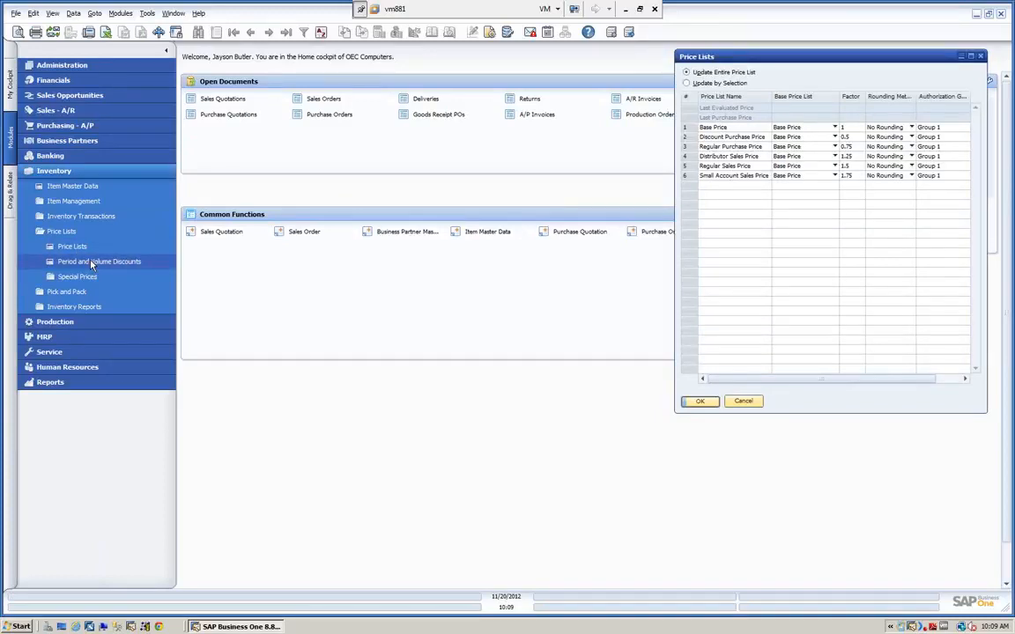
- Open the period and volume discounts for the Distributor Sales Price list
click(90, 264)
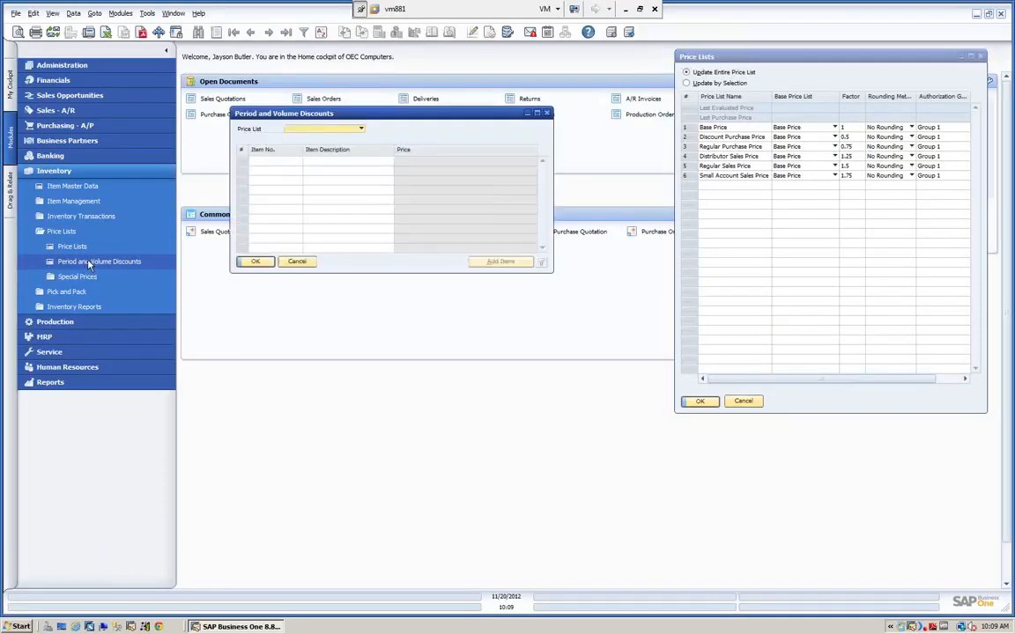
click(361, 129)
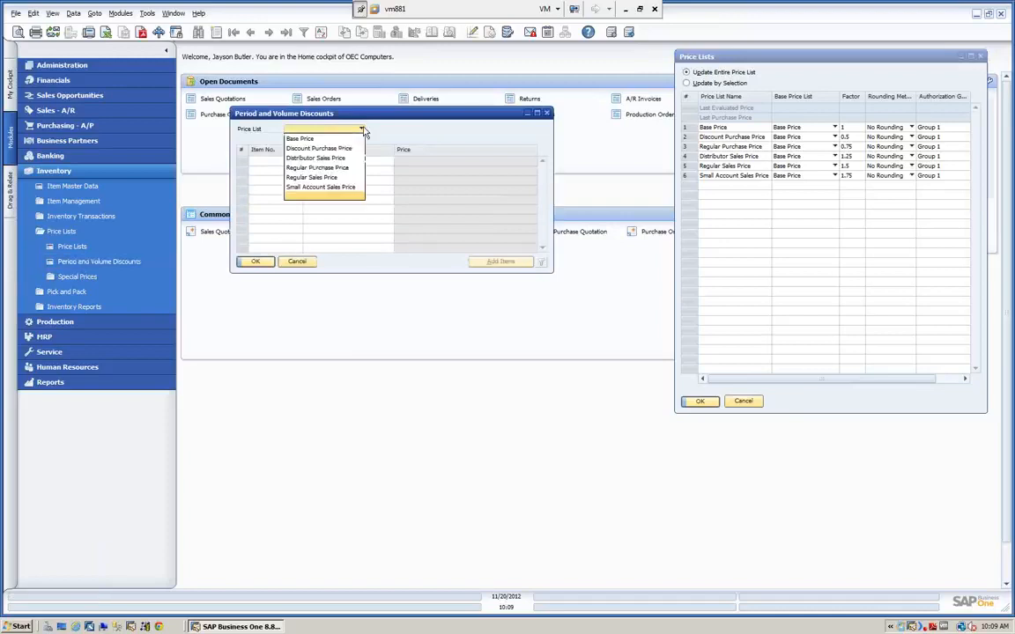
click(309, 159)
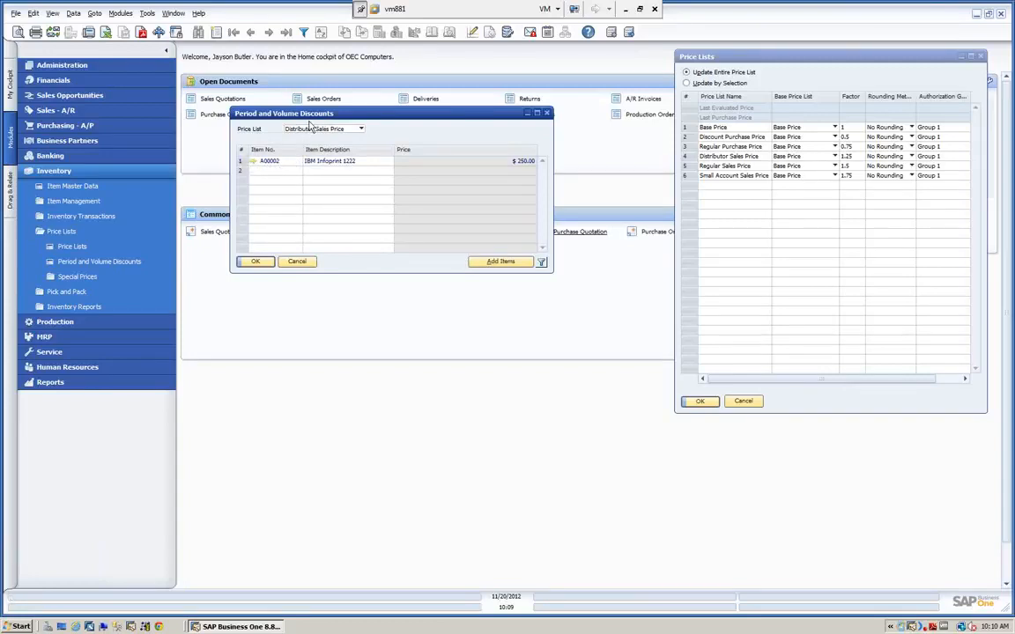
drag(280, 110, 264, 100)
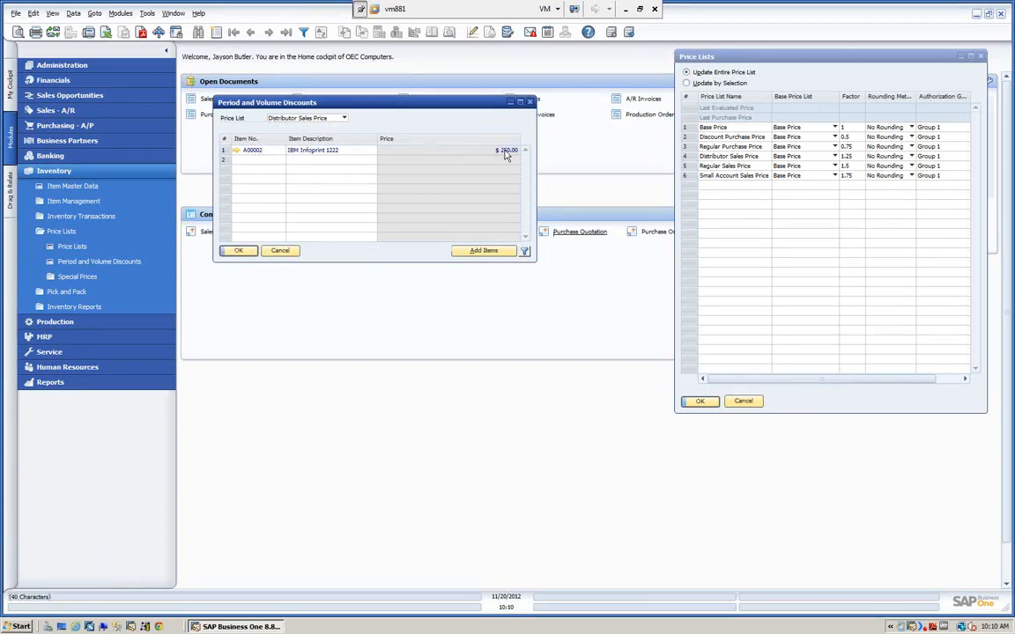
- Open the period discounts of item A00002, and switch the first line's Auto option off and back on
double_click(226, 152)
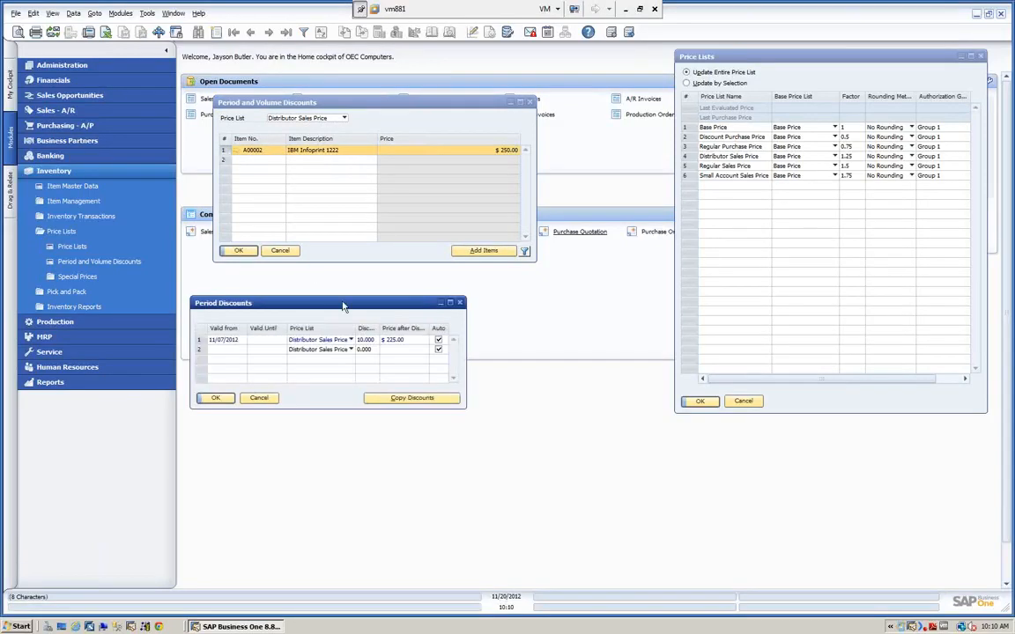
drag(327, 307, 324, 294)
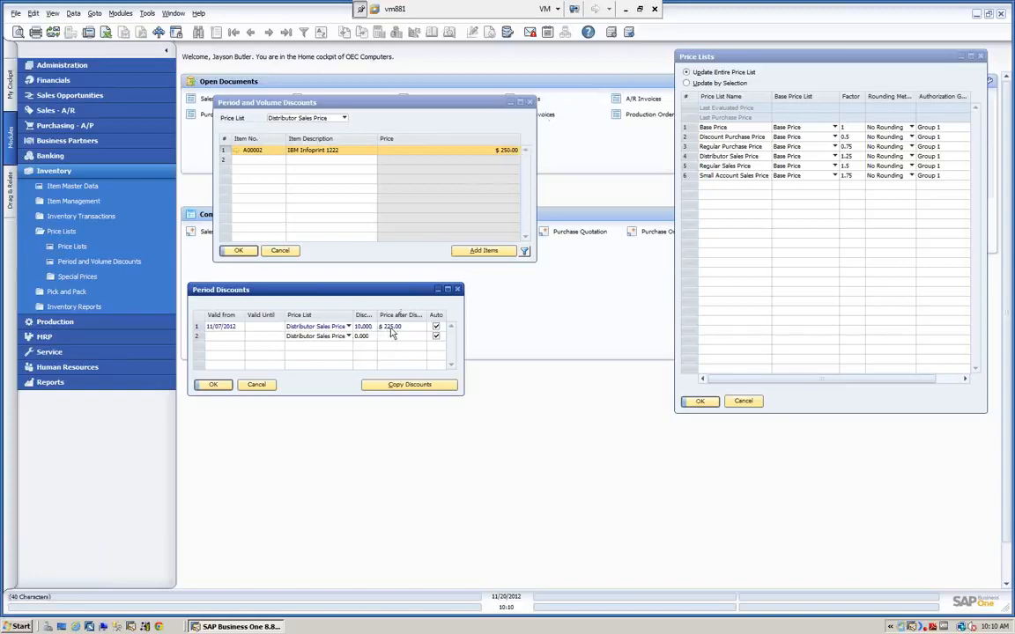
click(435, 327)
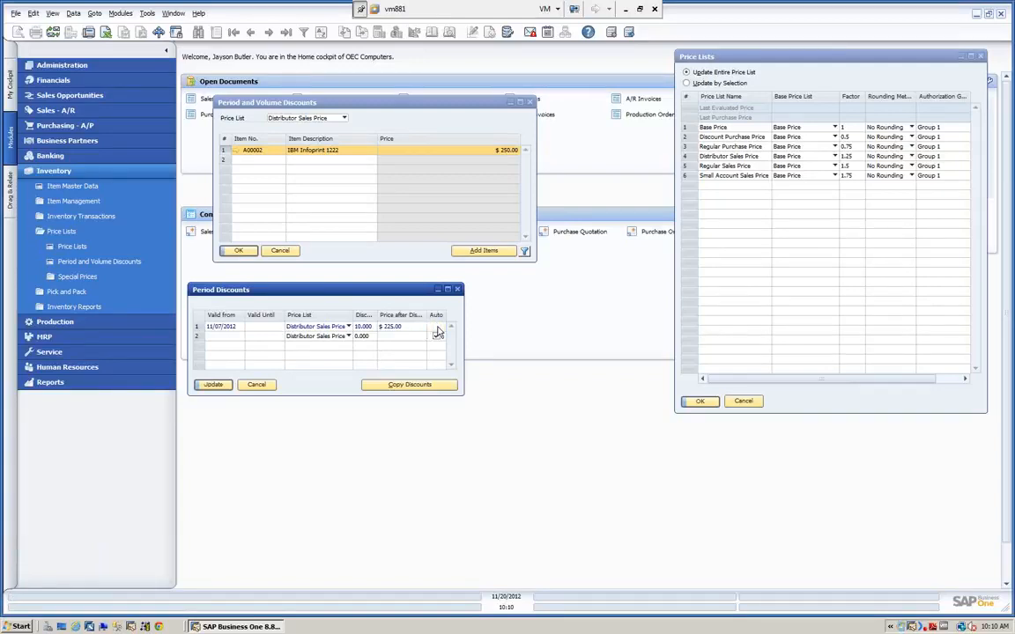
click(435, 326)
- Set the volume discount for quantity 100 to 15 % in the period starting 11/07/2012, and save the updated discounts
double_click(198, 327)
drag(533, 306, 533, 293)
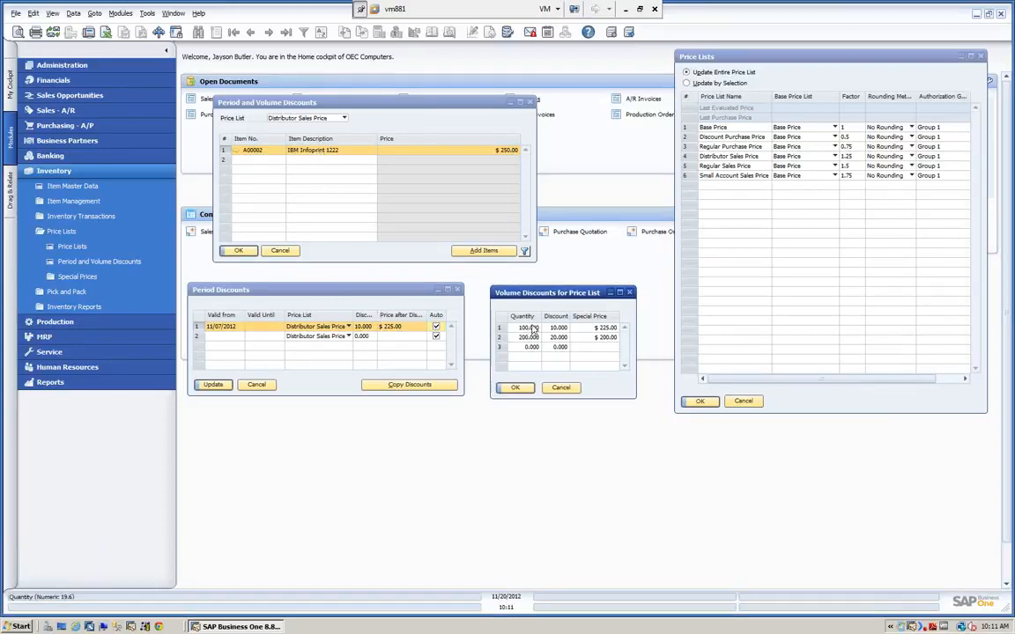
click(561, 328)
text(15)
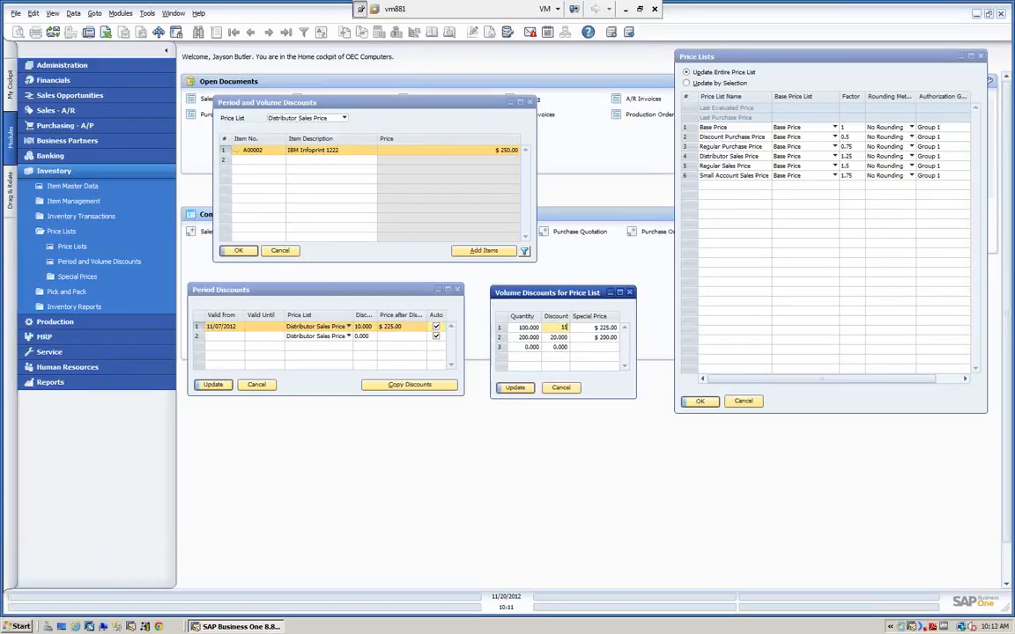
key(Tab)
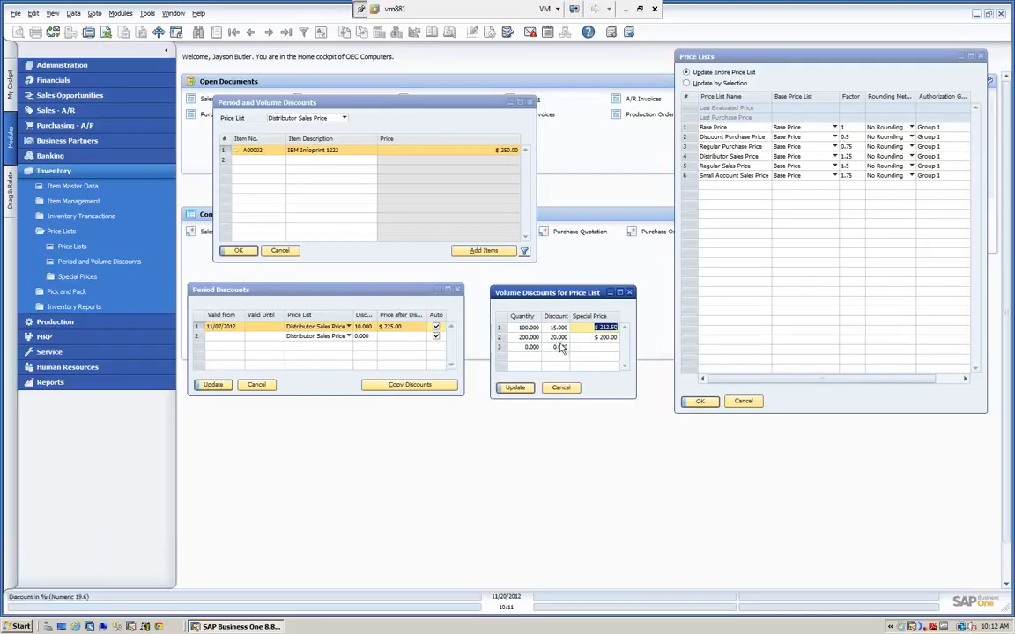
click(514, 388)
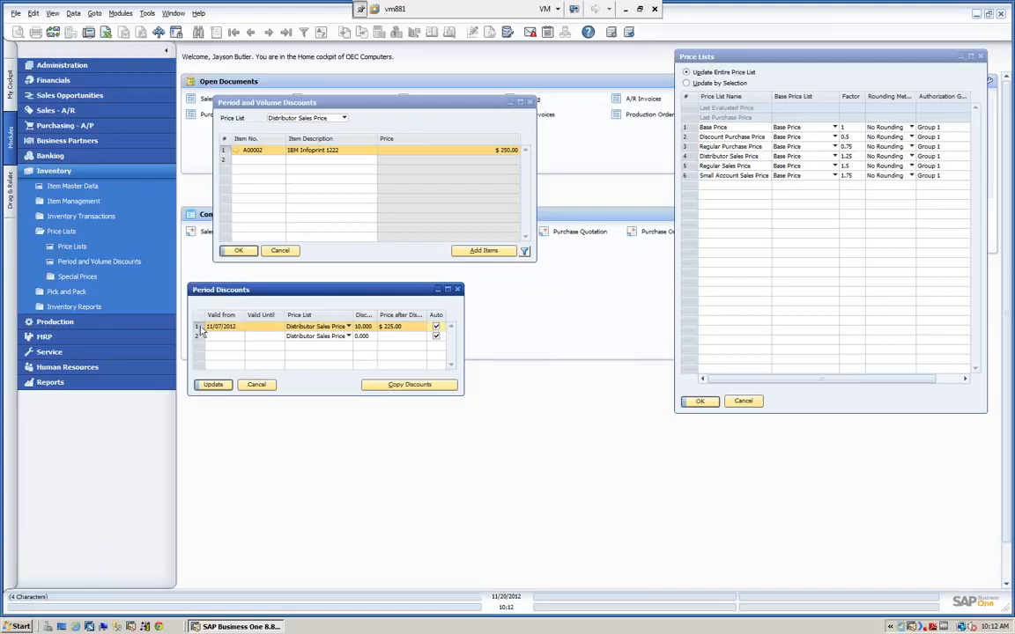
click(213, 384)
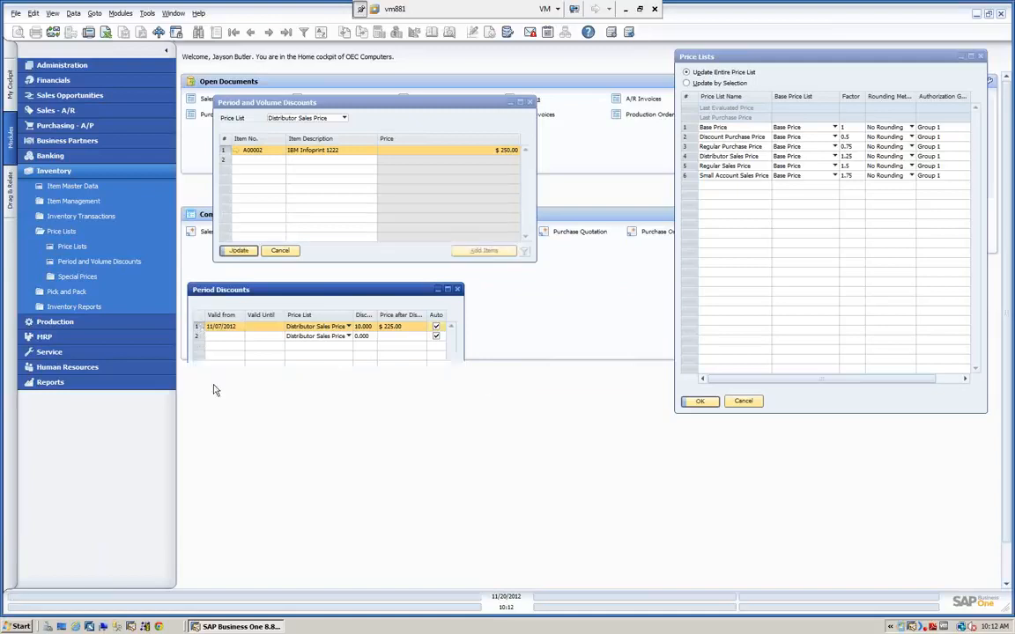
click(238, 251)
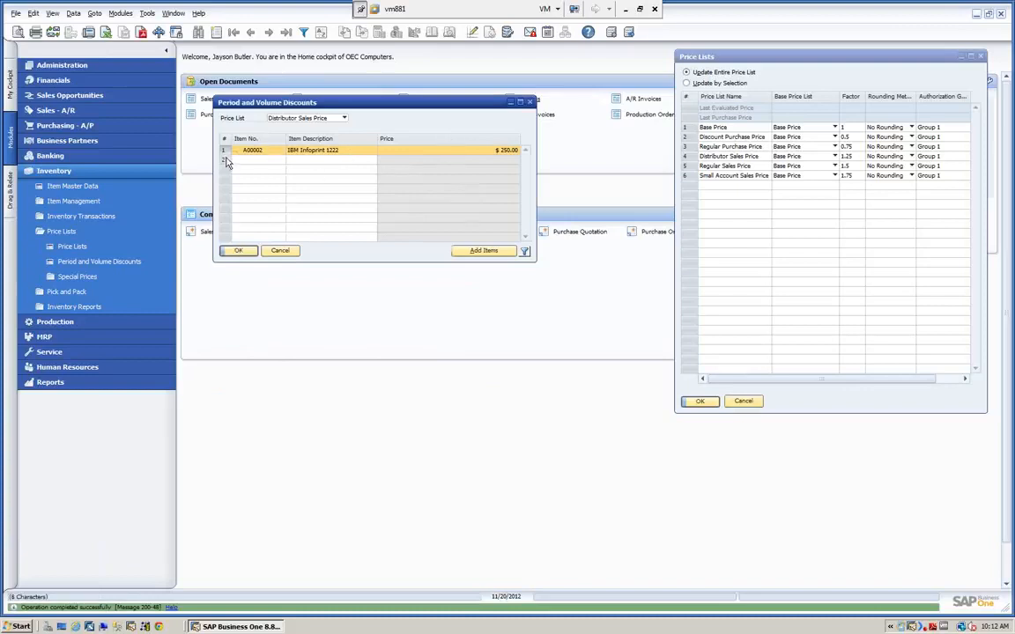
- Review the options for copying item A00002's period discounts to other items, and close without copying
double_click(225, 152)
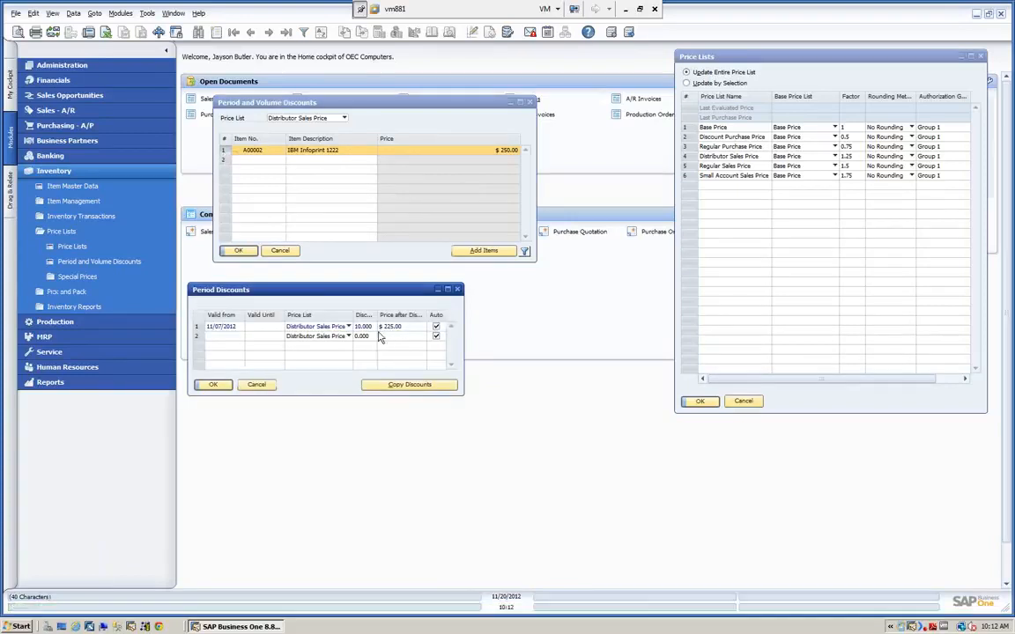
click(401, 388)
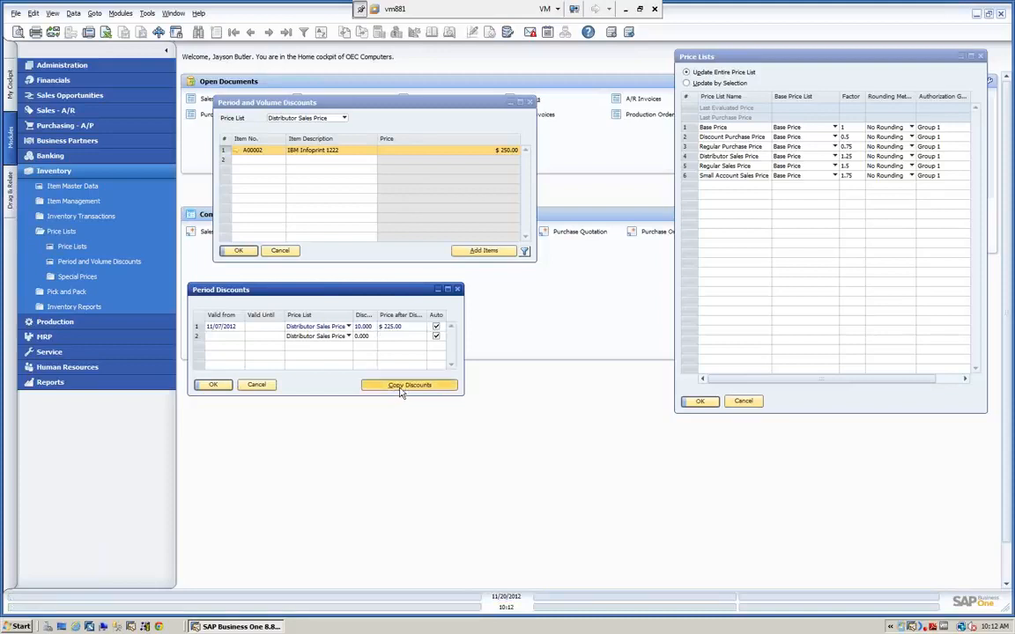
drag(343, 284, 617, 280)
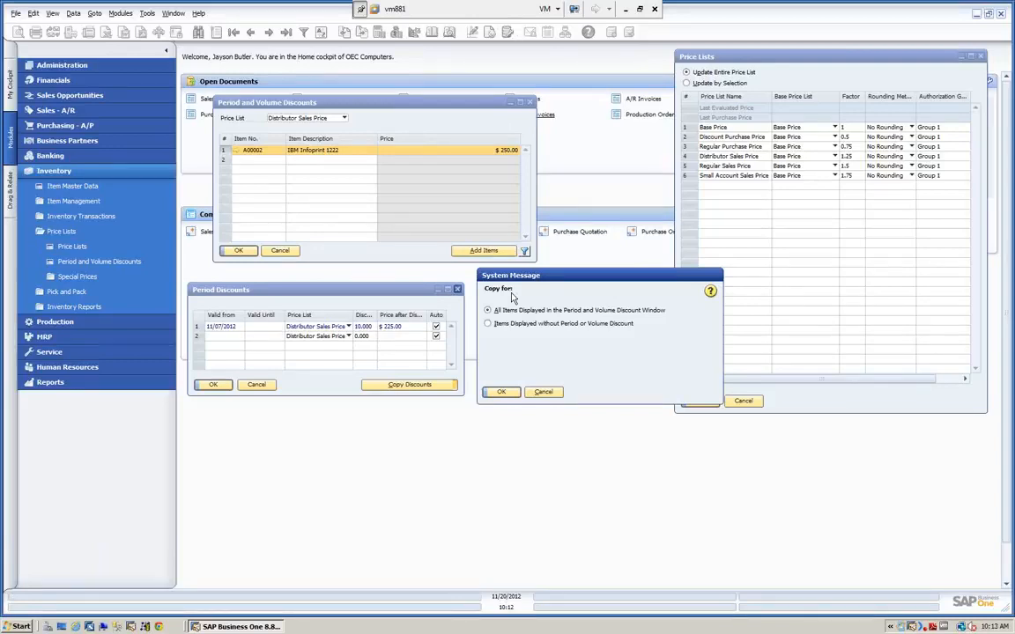
click(544, 392)
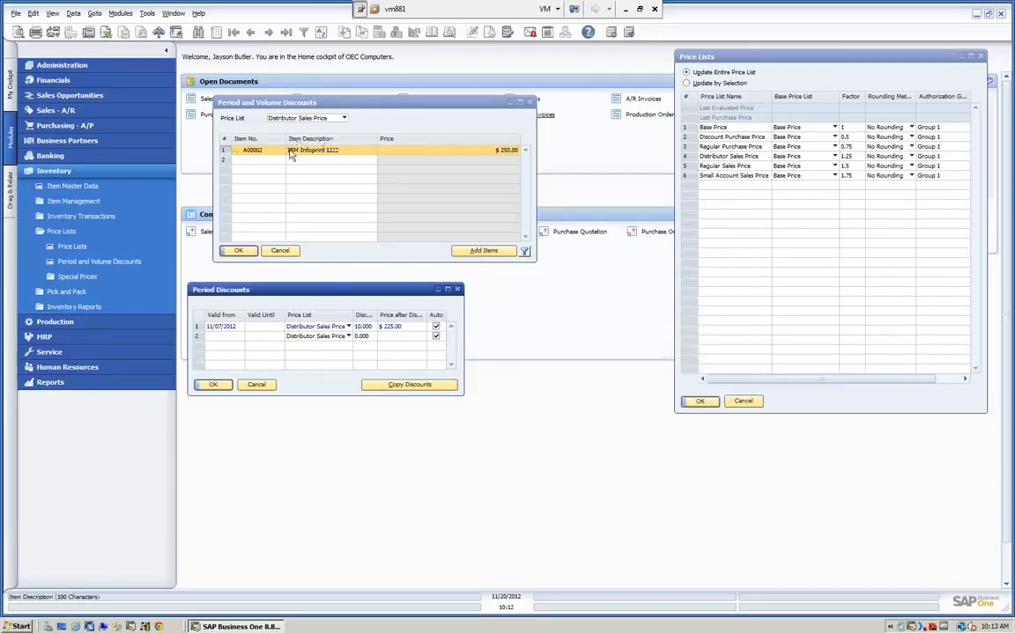
click(256, 384)
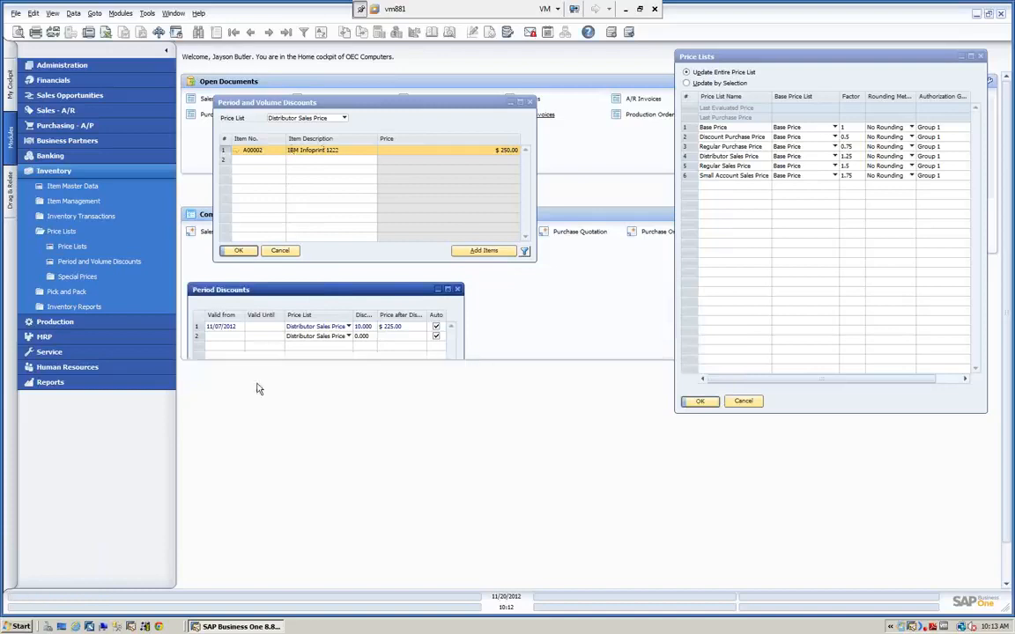
- Examine the discount list's item selection criteria, including item codes, the Accessories item group and item properties, and cancel the filter
click(525, 252)
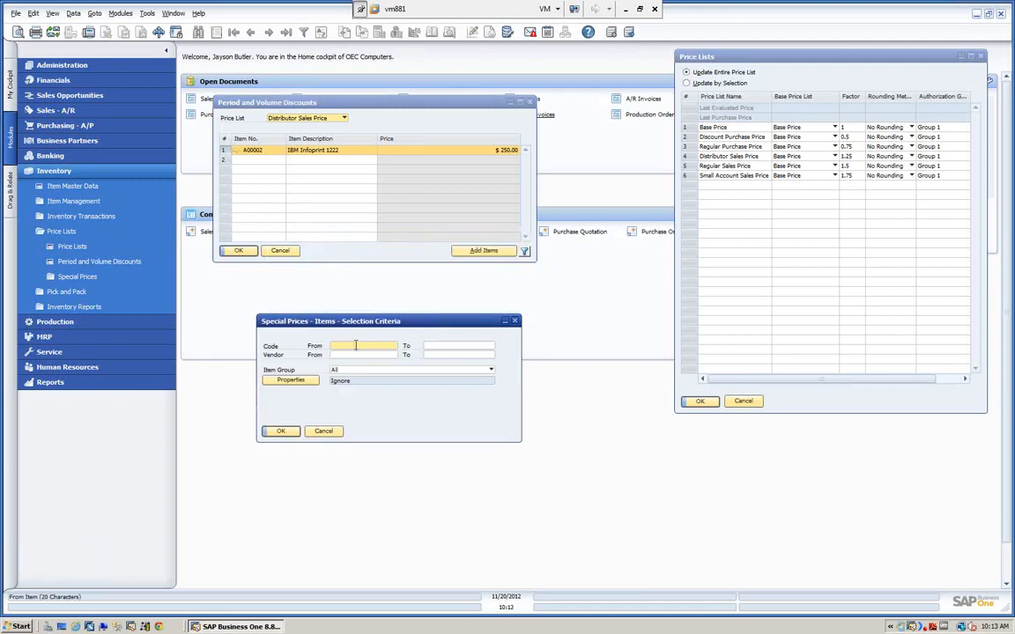
key(Tab)
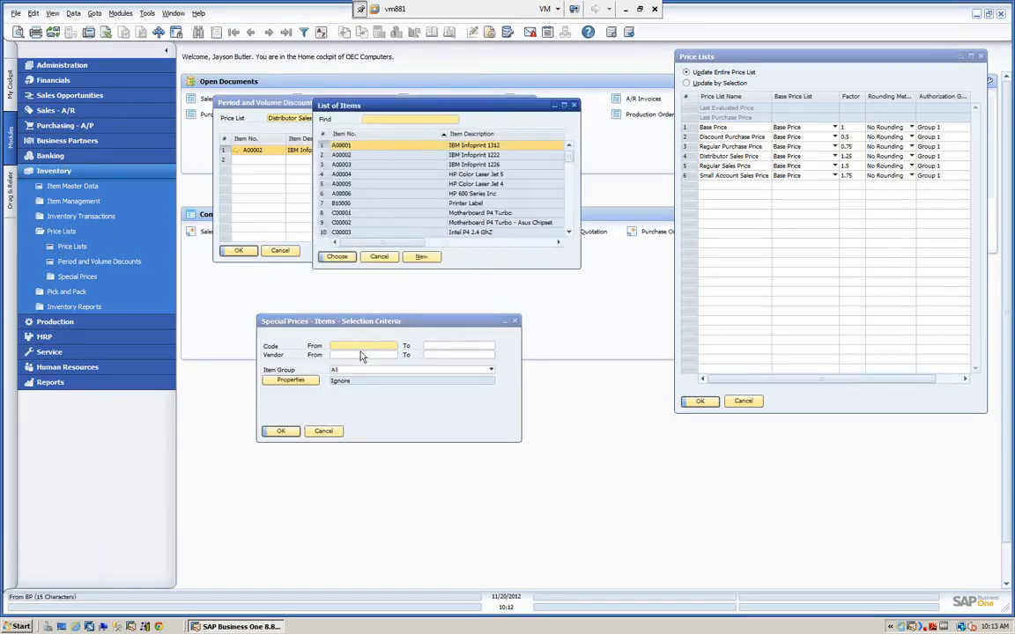
click(379, 256)
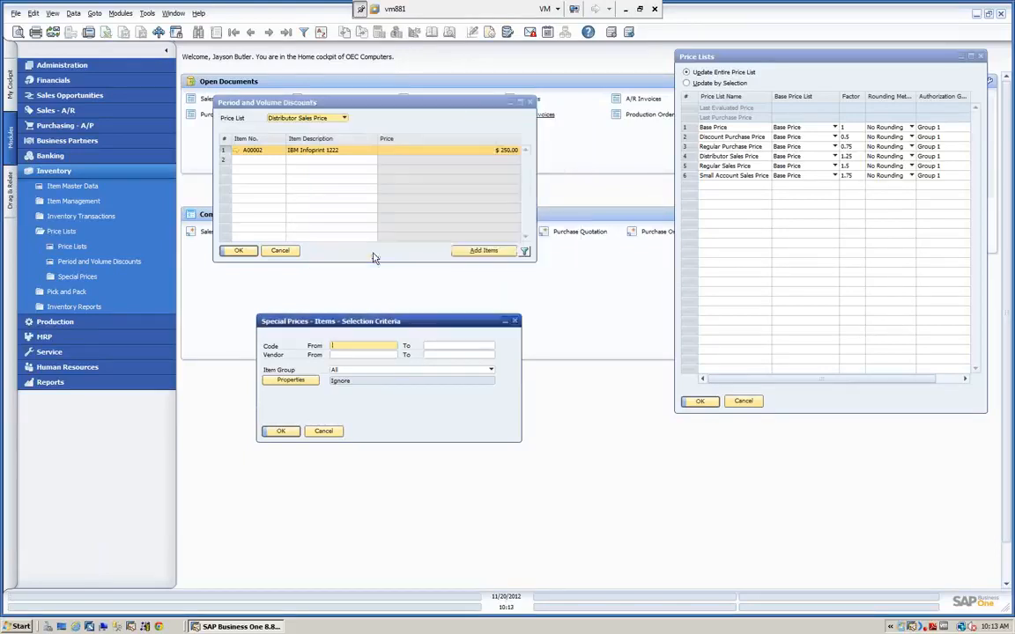
click(357, 355)
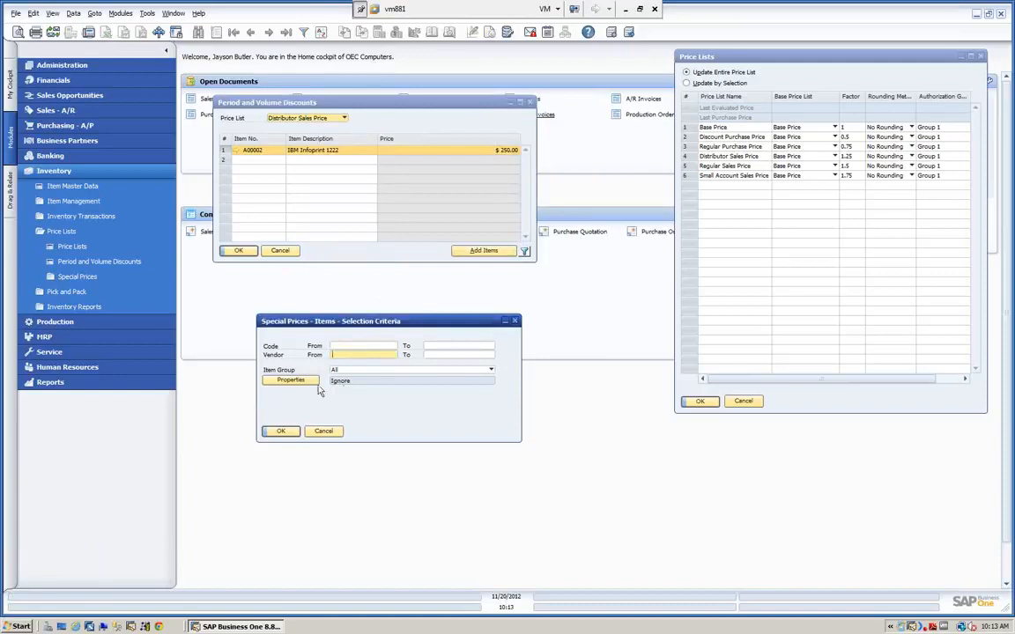
click(490, 371)
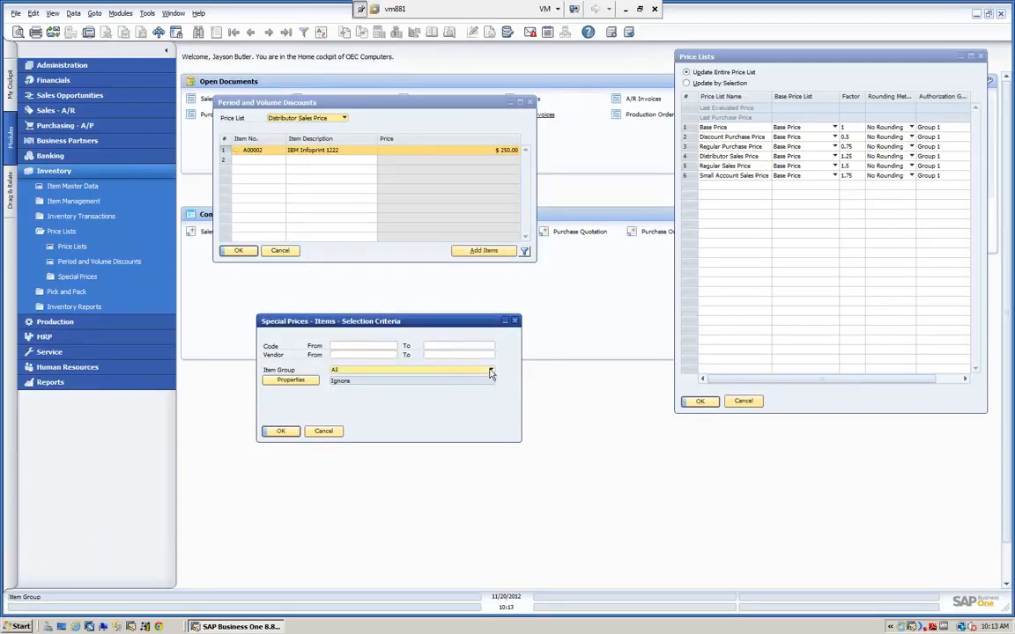
click(490, 371)
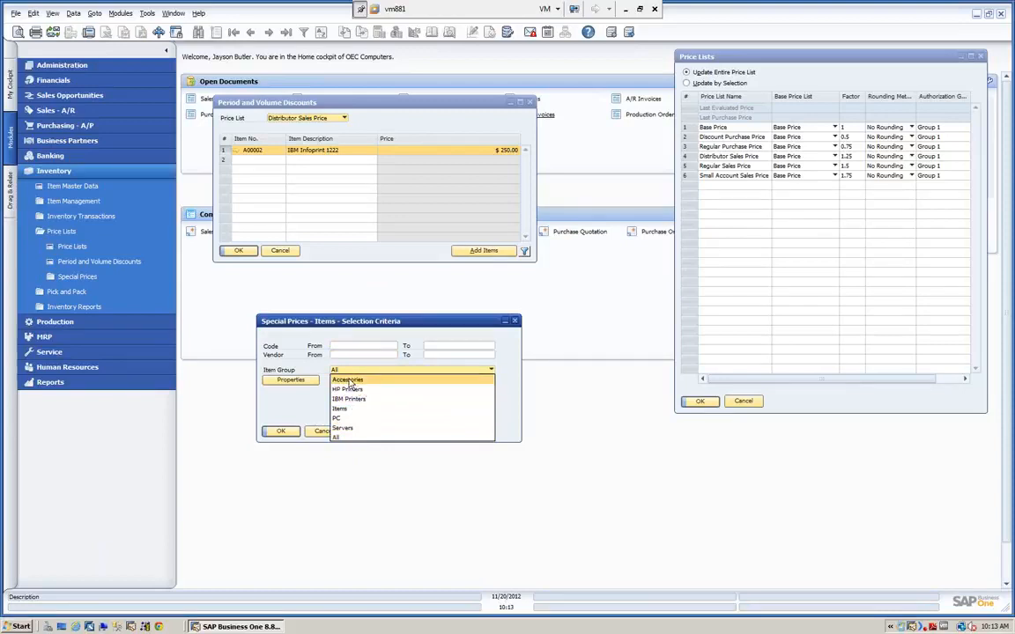
click(349, 381)
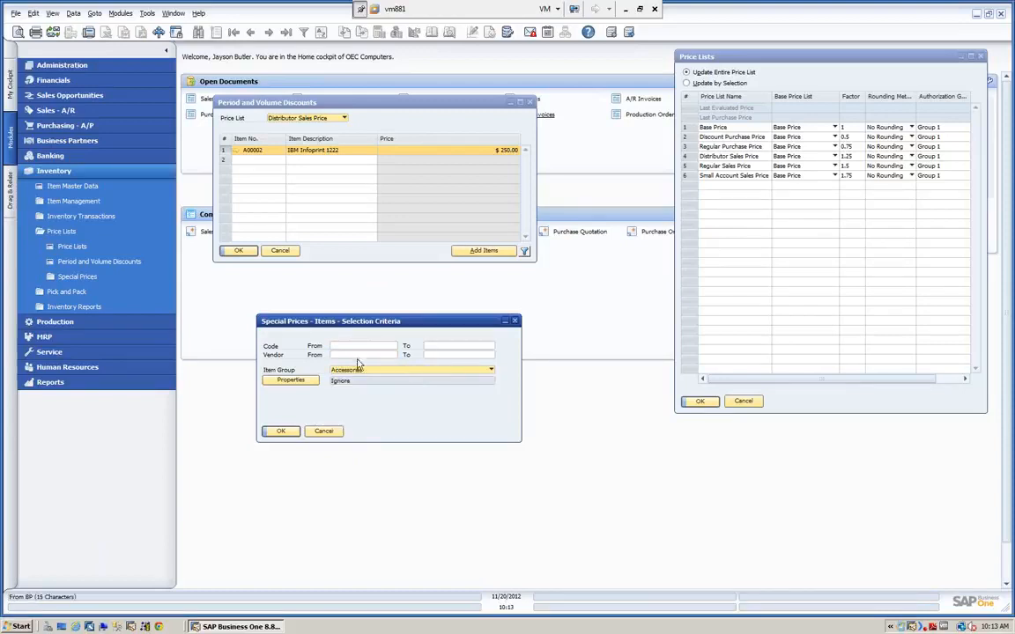
click(290, 380)
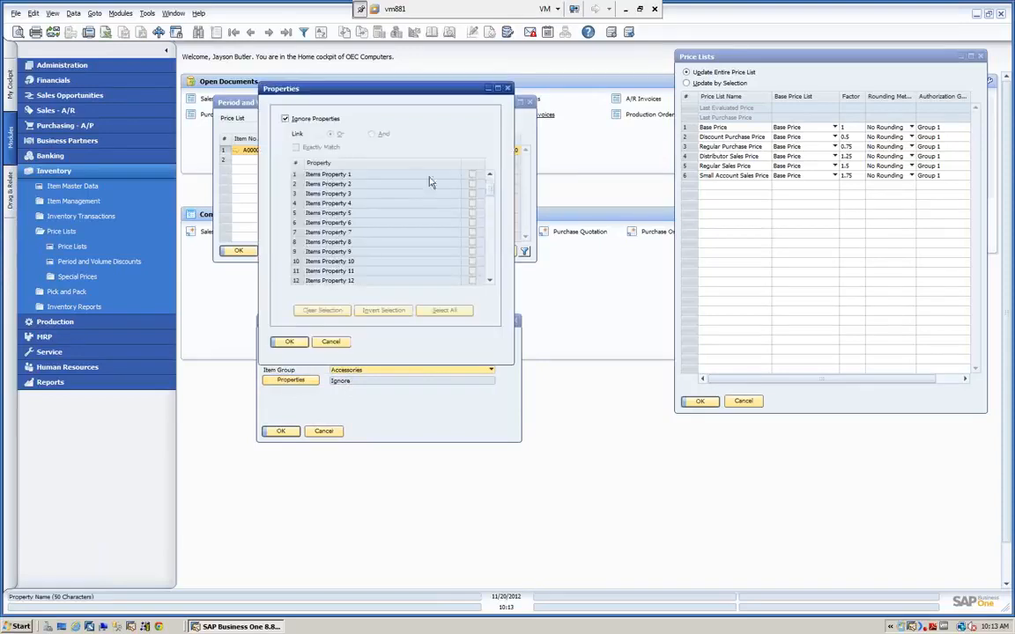
drag(491, 190, 487, 280)
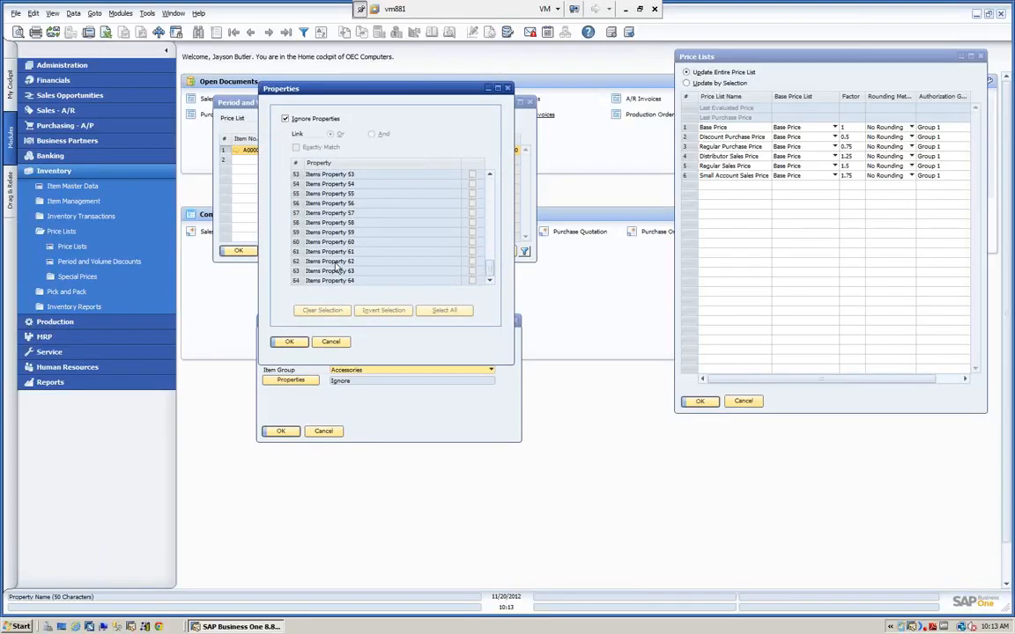
click(330, 341)
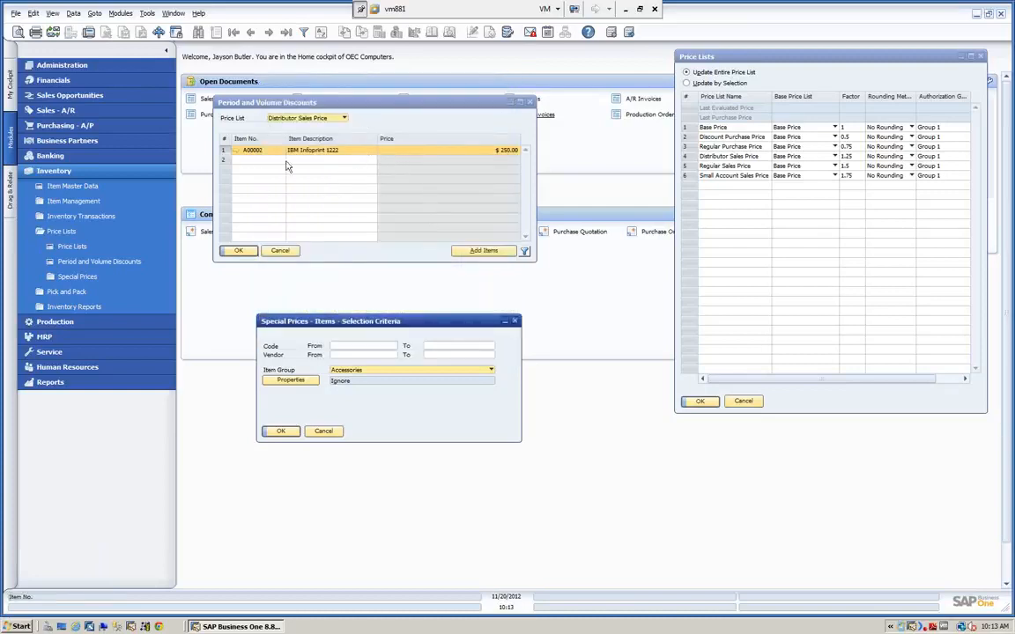
click(321, 431)
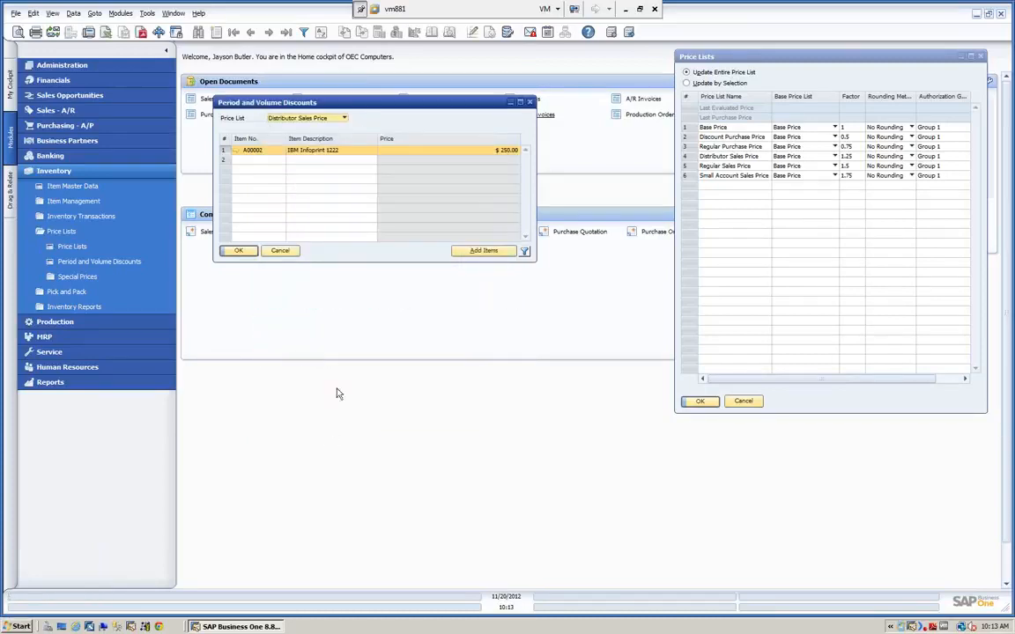
- Review item A00002's period discount and its volume discounts in the Distributor Sales Price list, and close the discount windows
double_click(224, 150)
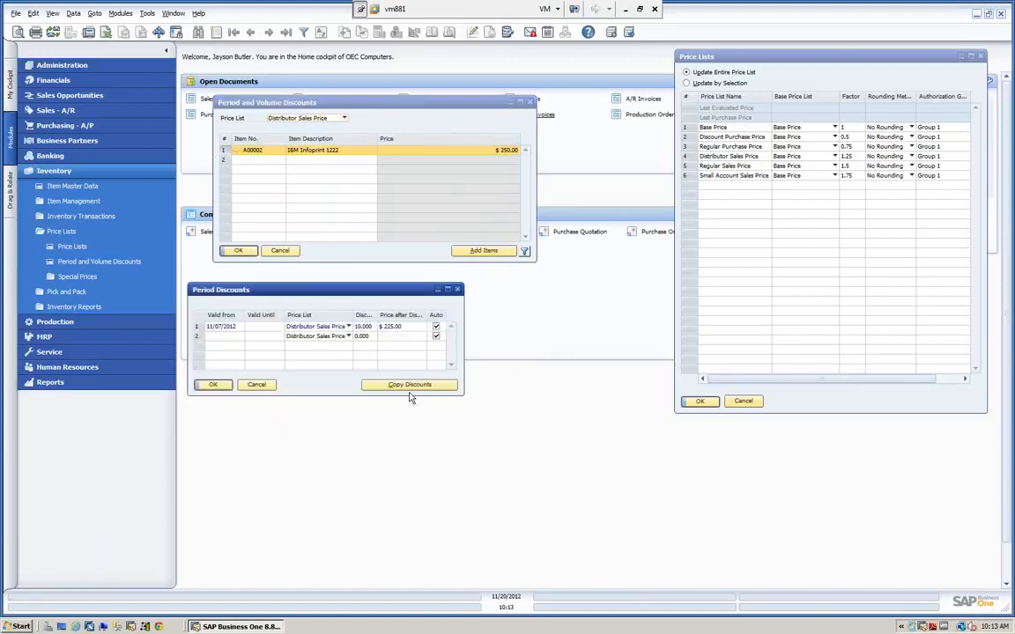
double_click(199, 326)
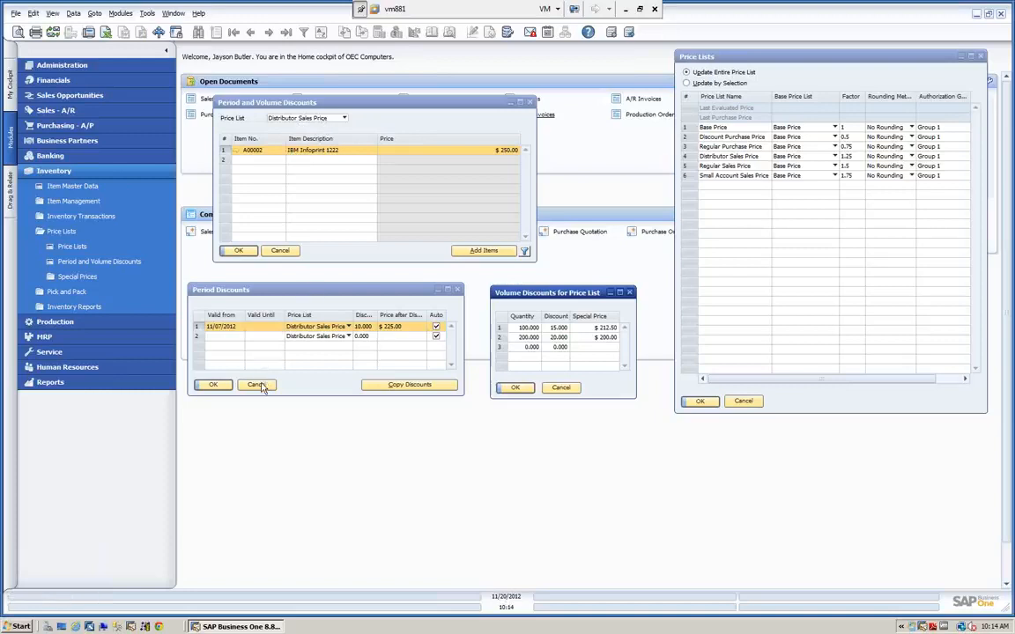
click(568, 388)
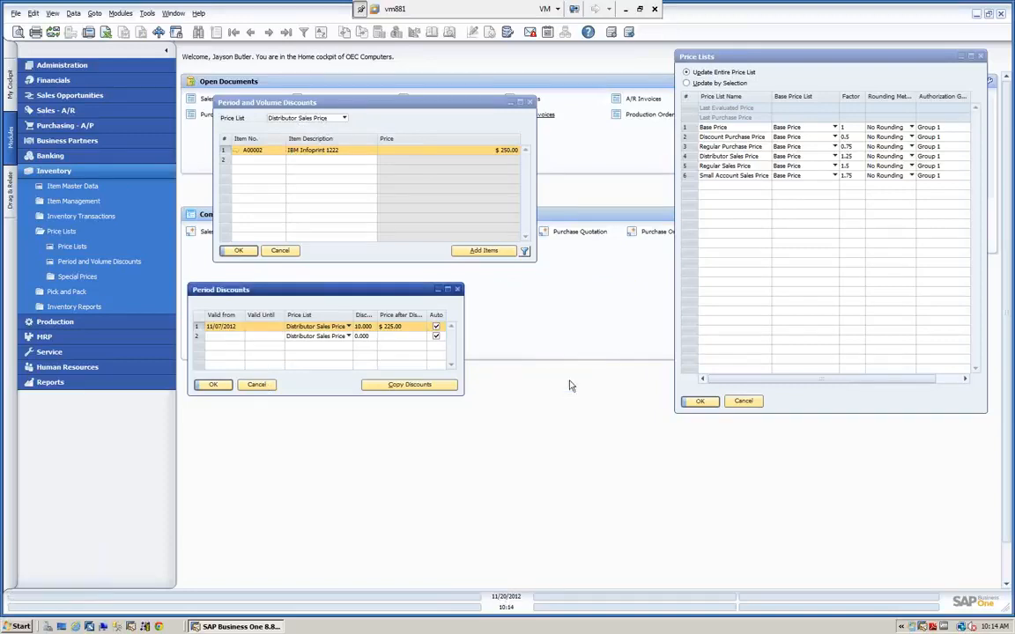
click(257, 384)
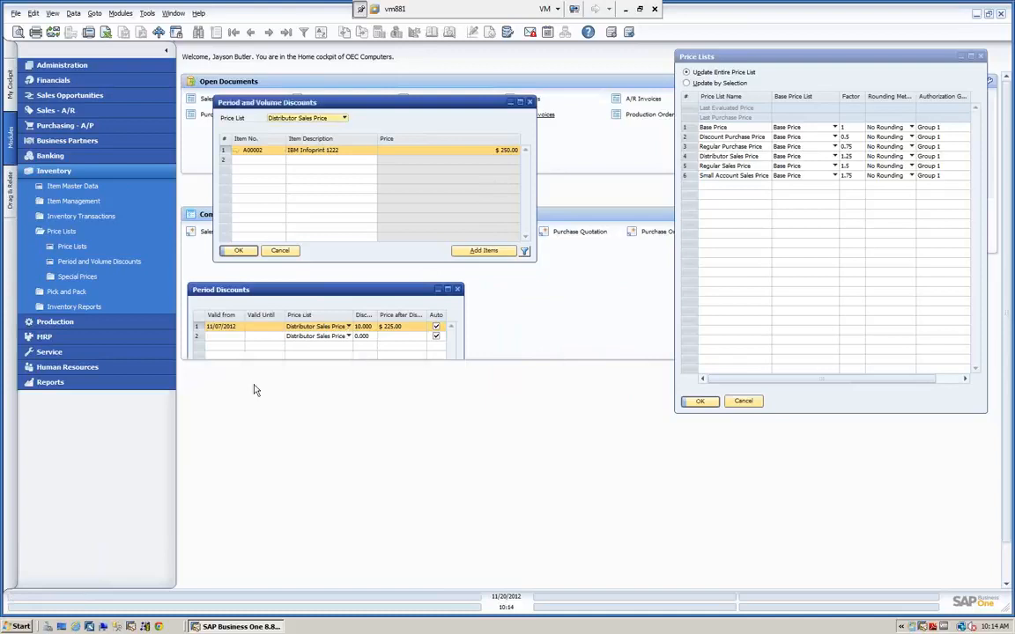
click(280, 251)
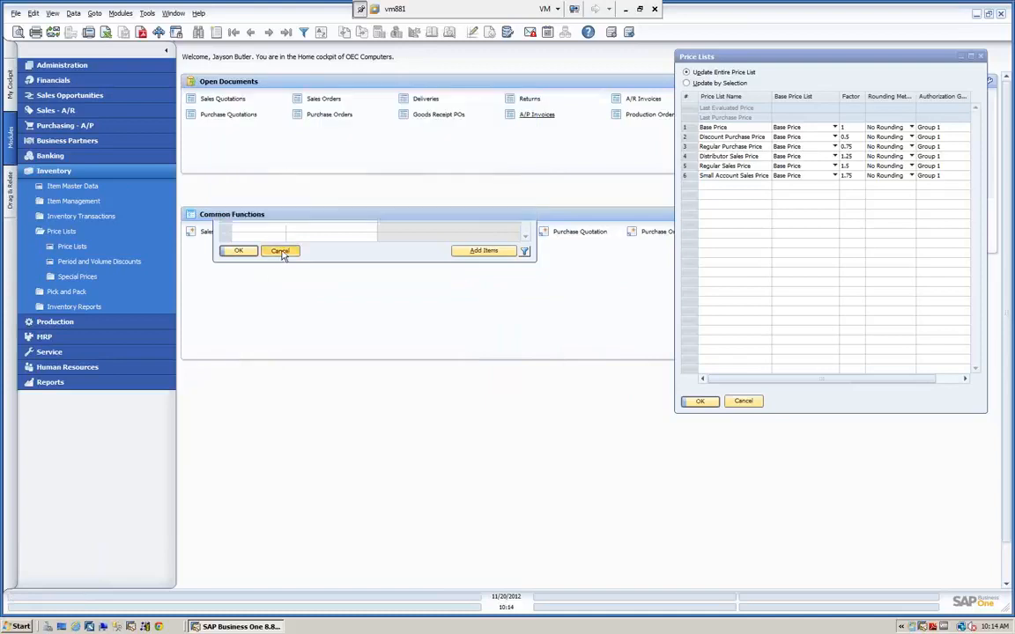
- Start a new sales order for Earthshaker Corporation with the delivery date 11/20/2012
click(57, 112)
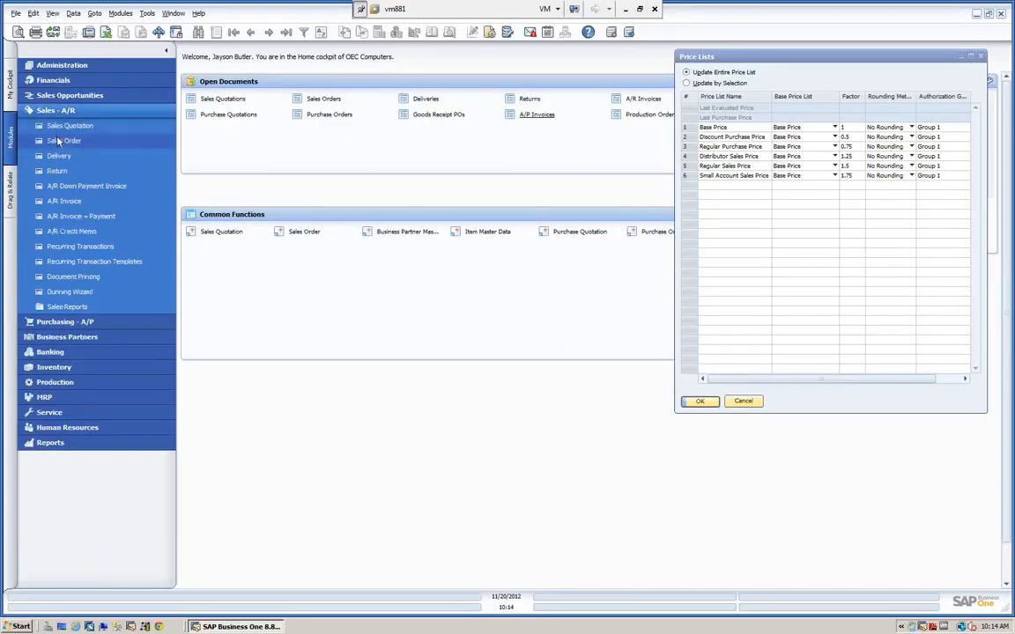
click(73, 145)
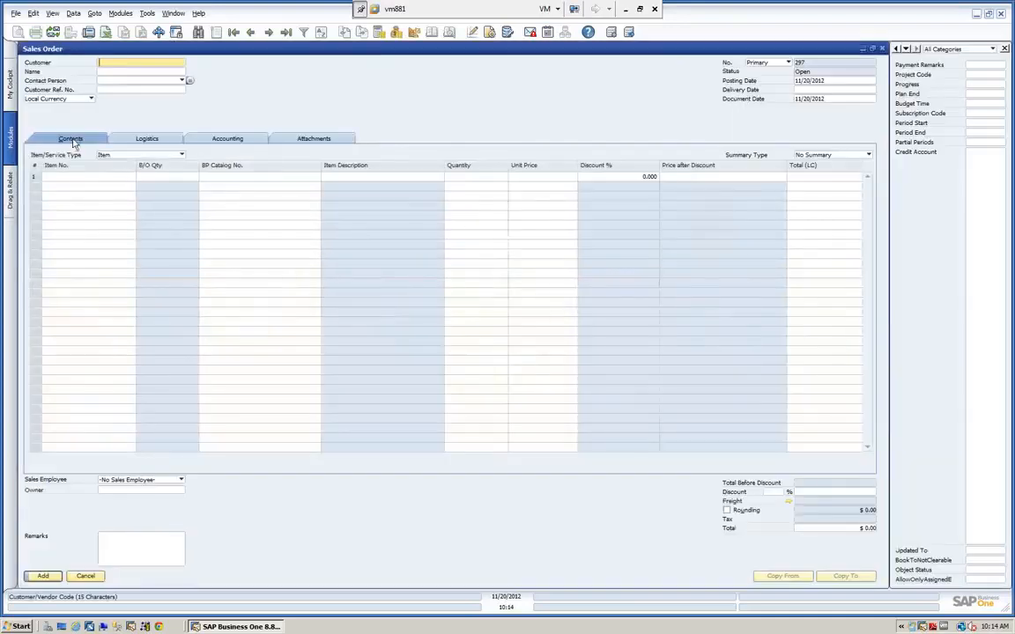
click(104, 71)
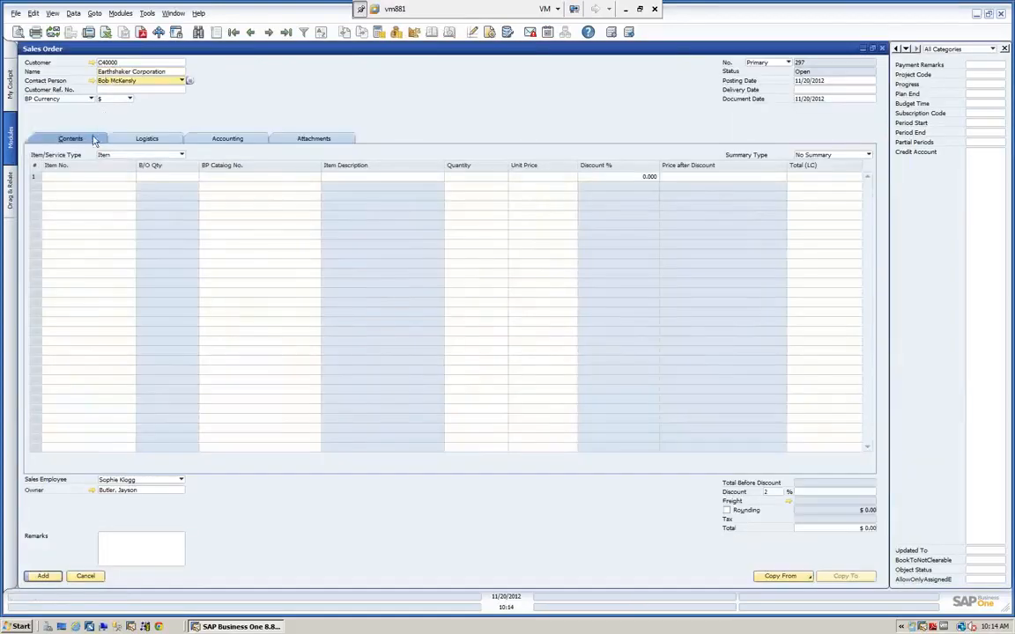
click(814, 89)
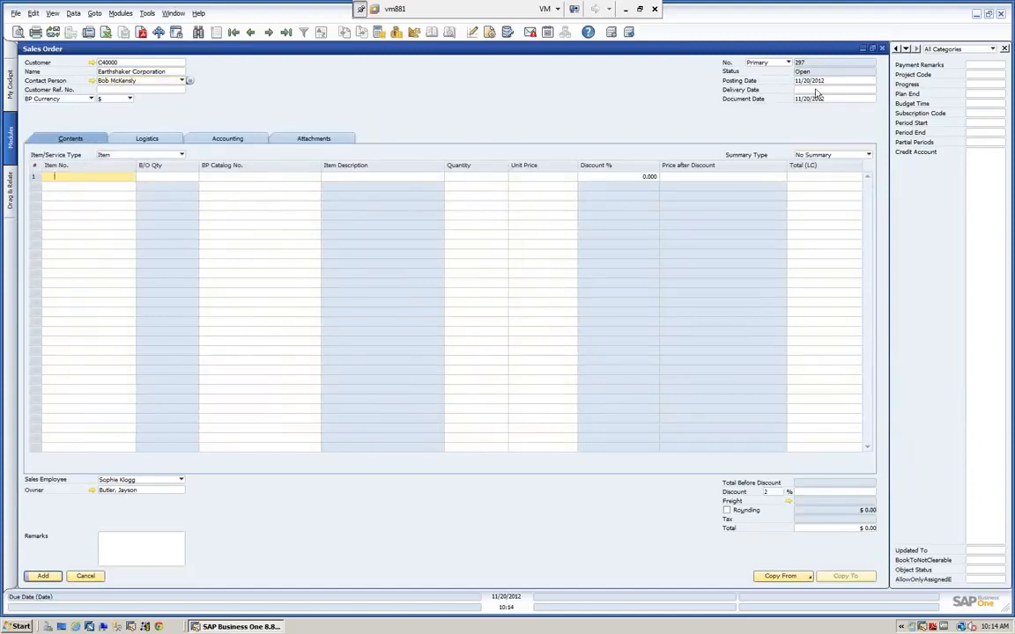
text(t)
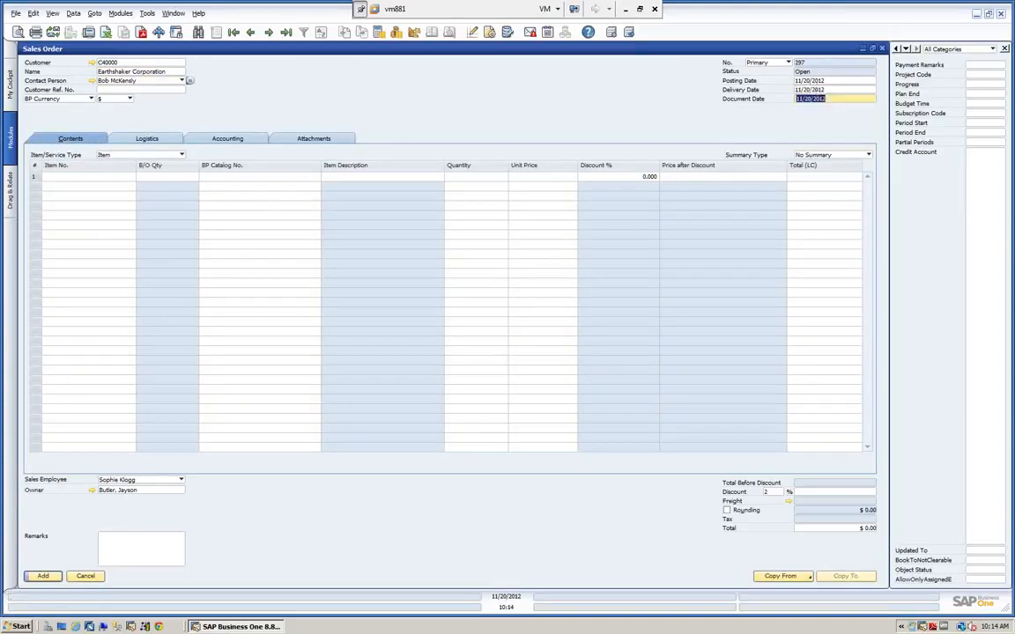
- Add item A00002, IBM Infoprint 1222, to the first line of the sales order
click(107, 176)
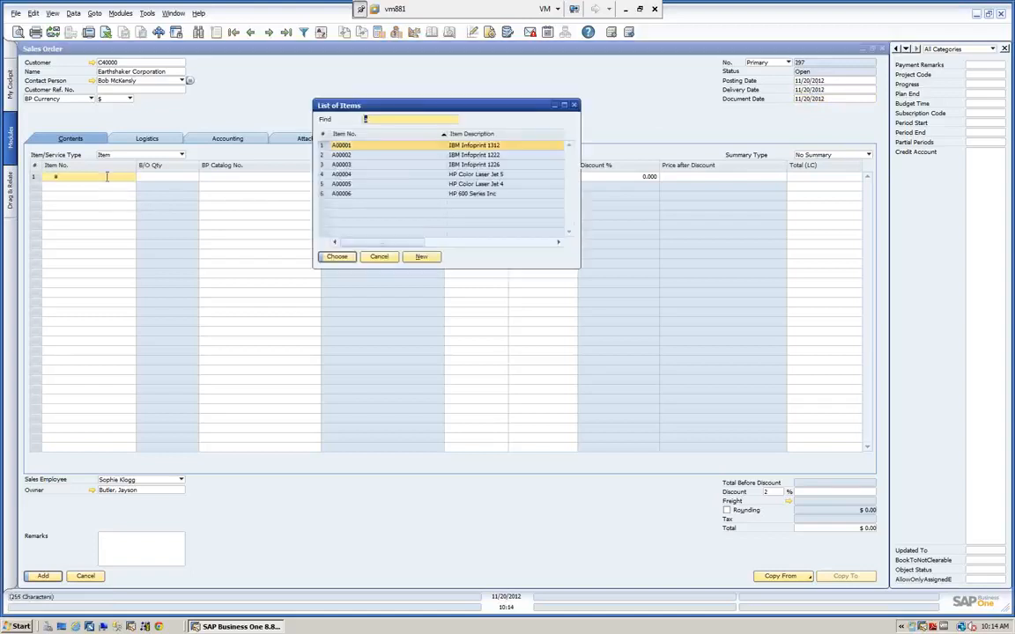
click(341, 155)
click(338, 257)
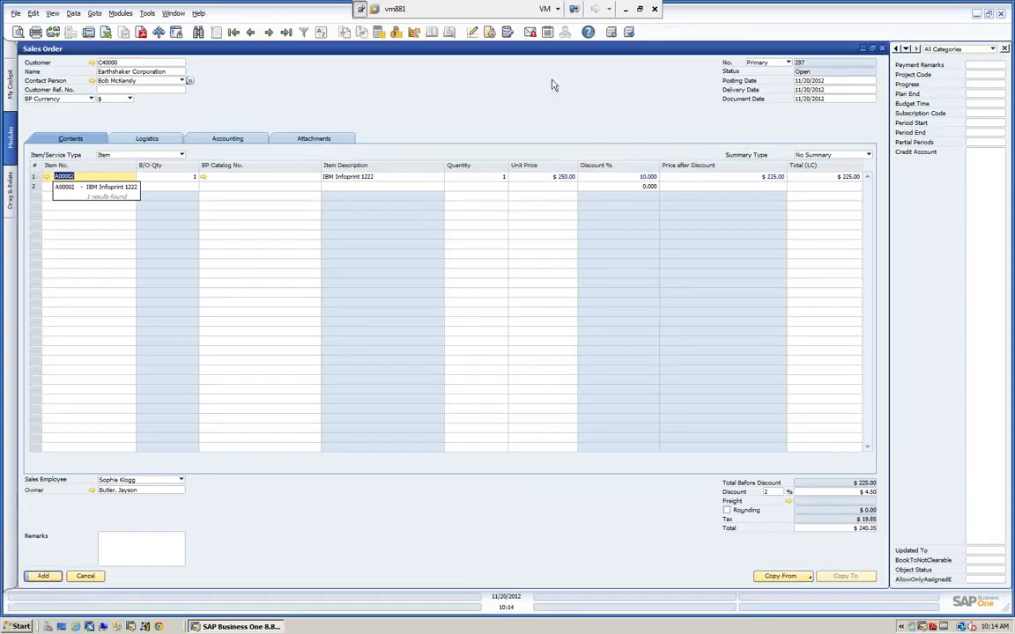
- Hide the sales order's Unit Price column, and open the Price after Discount column's description and cancel without renaming it
click(489, 32)
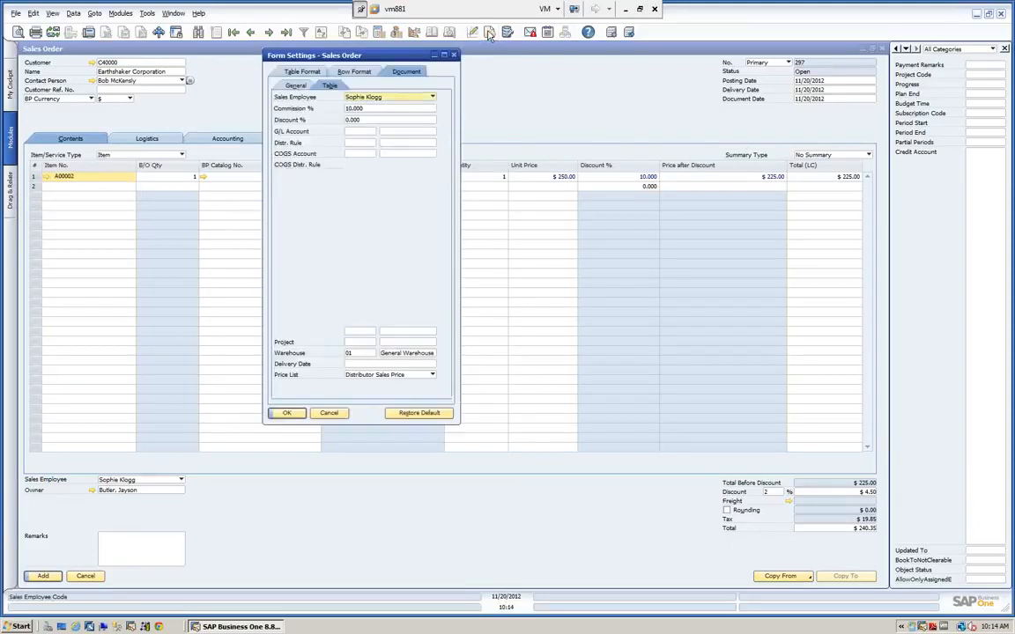
click(291, 71)
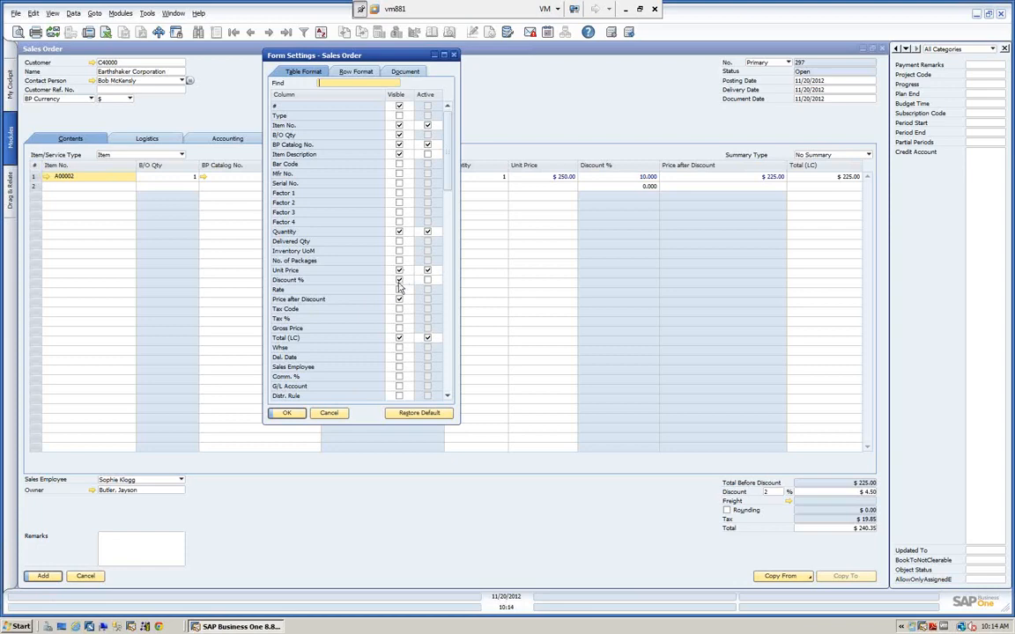
click(400, 272)
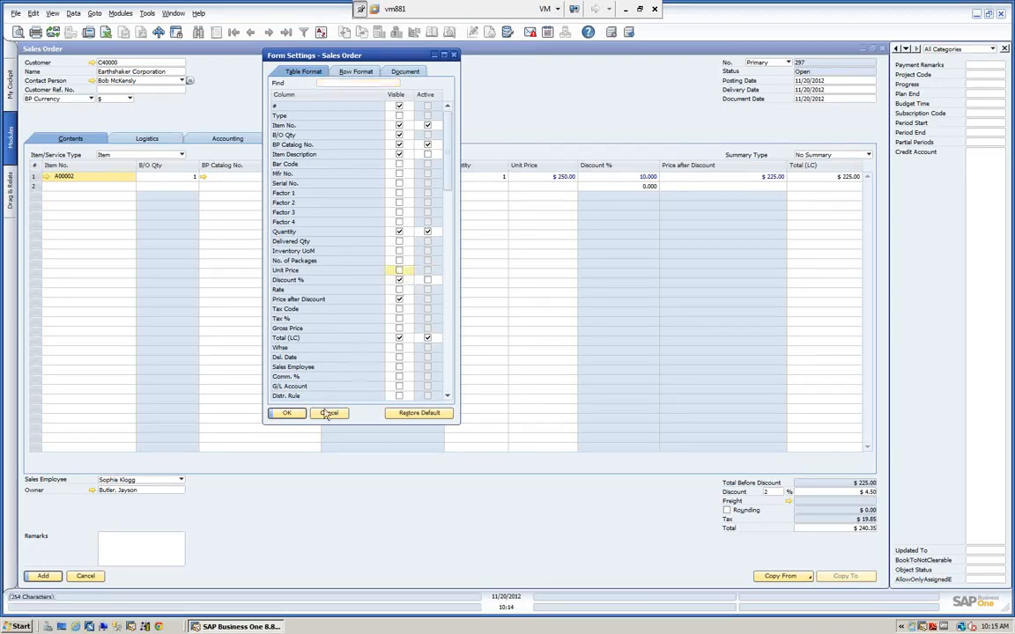
key(Return)
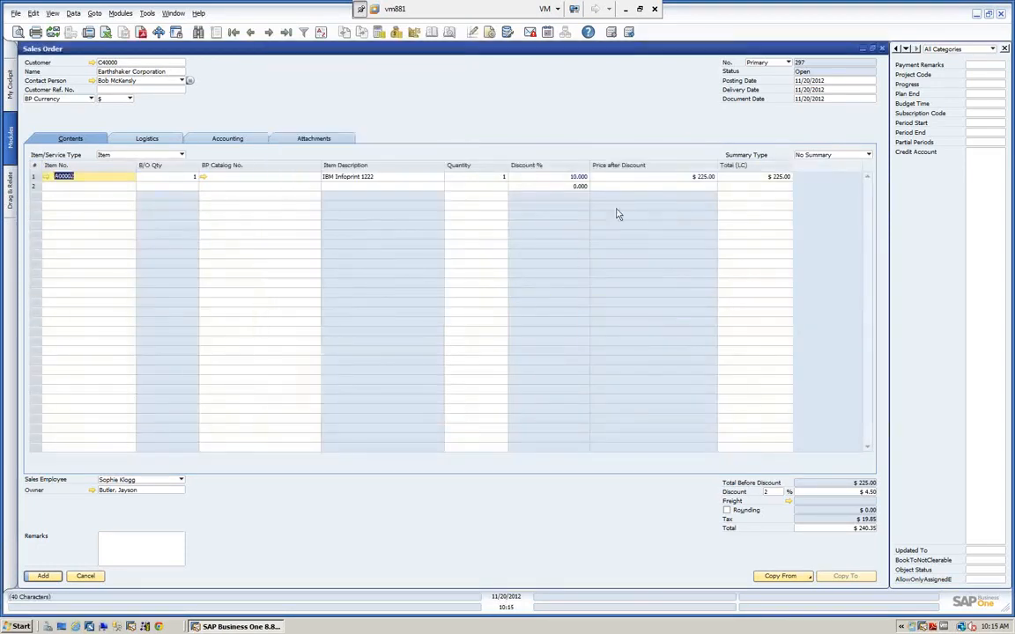
ctrl+double_click(640, 168)
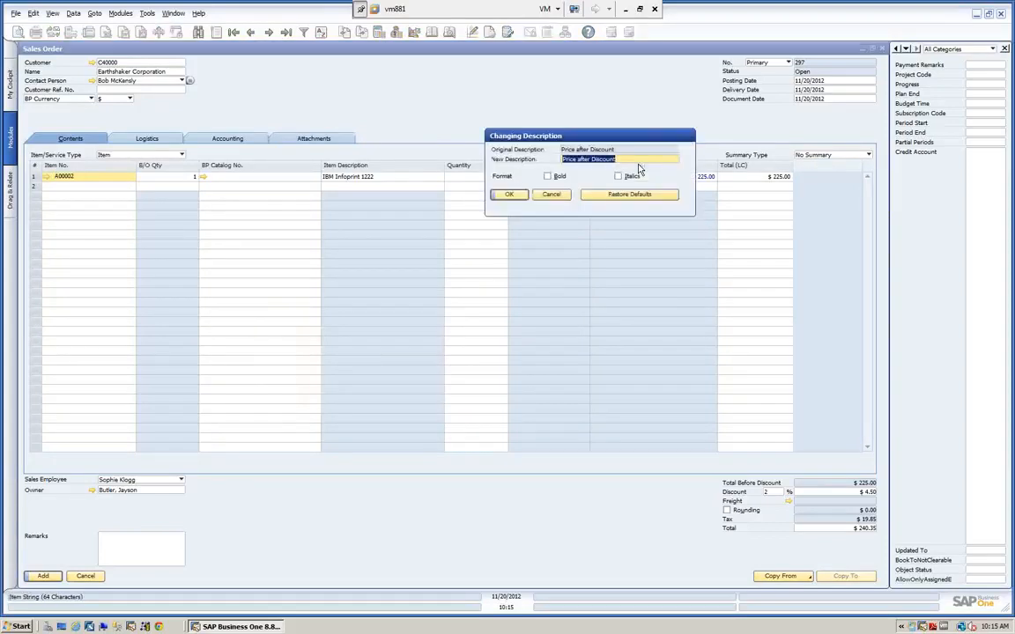
click(550, 195)
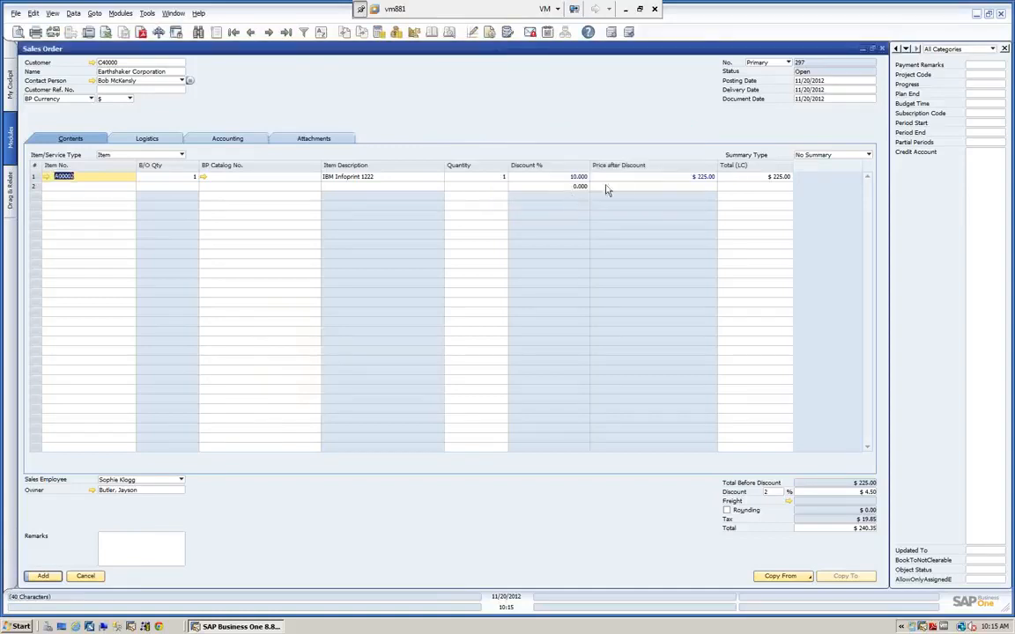
- Make the Unit Price column visible again in the sales order's table format
click(490, 34)
click(315, 75)
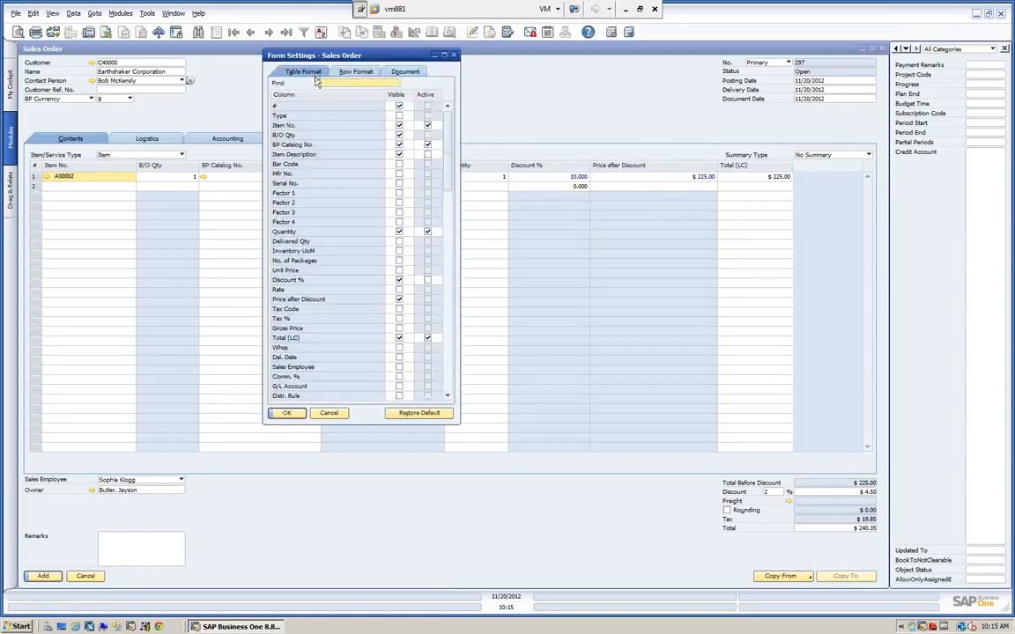
click(399, 270)
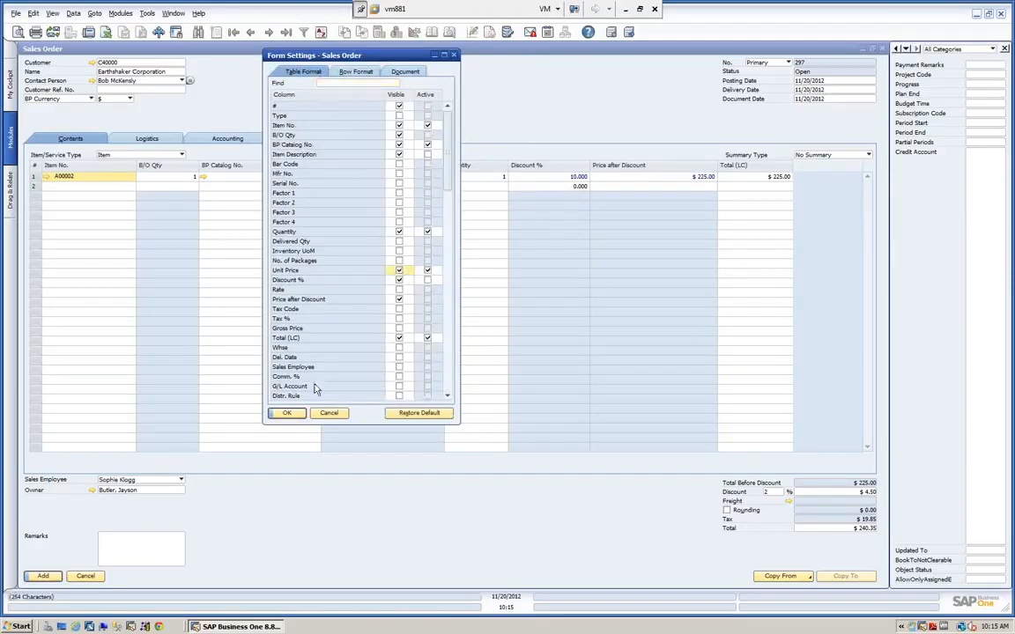
click(286, 413)
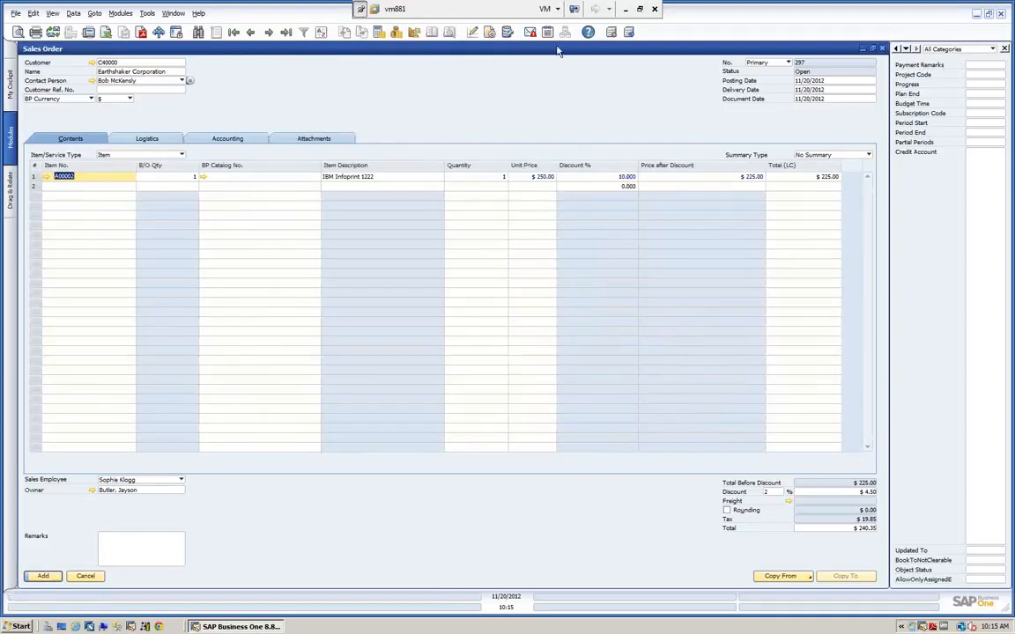
- Check item A00002's unit price under Distributor Sales Price in its master data, and close the record without saving
click(47, 176)
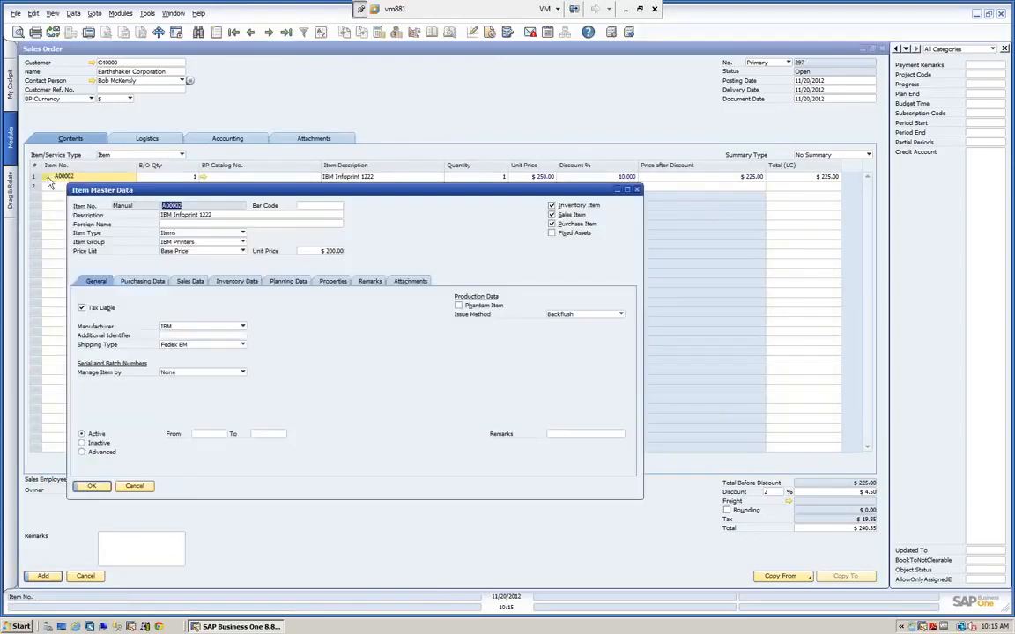
click(244, 253)
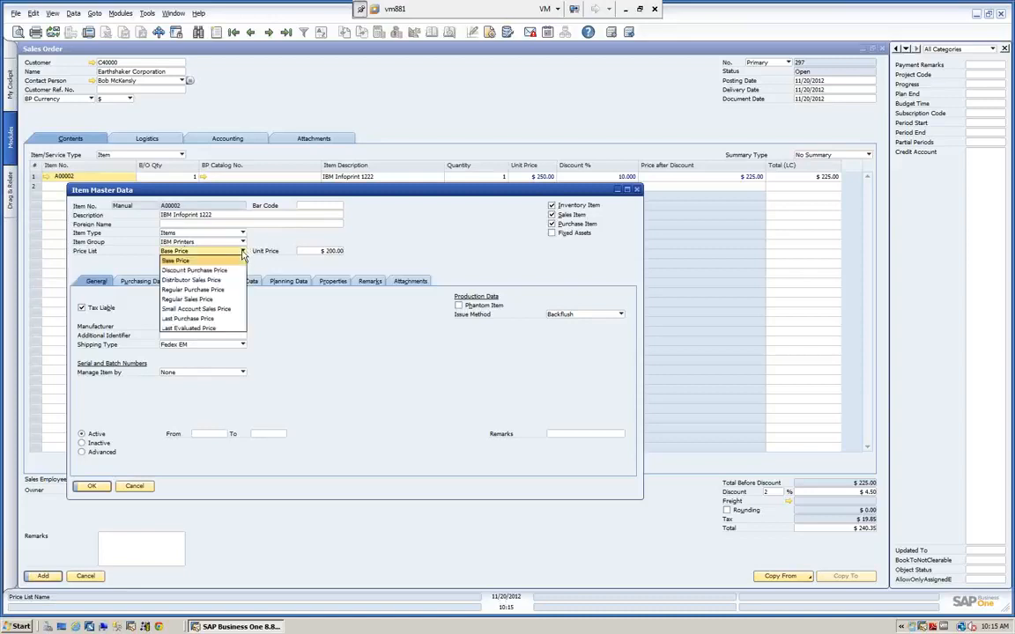
click(191, 284)
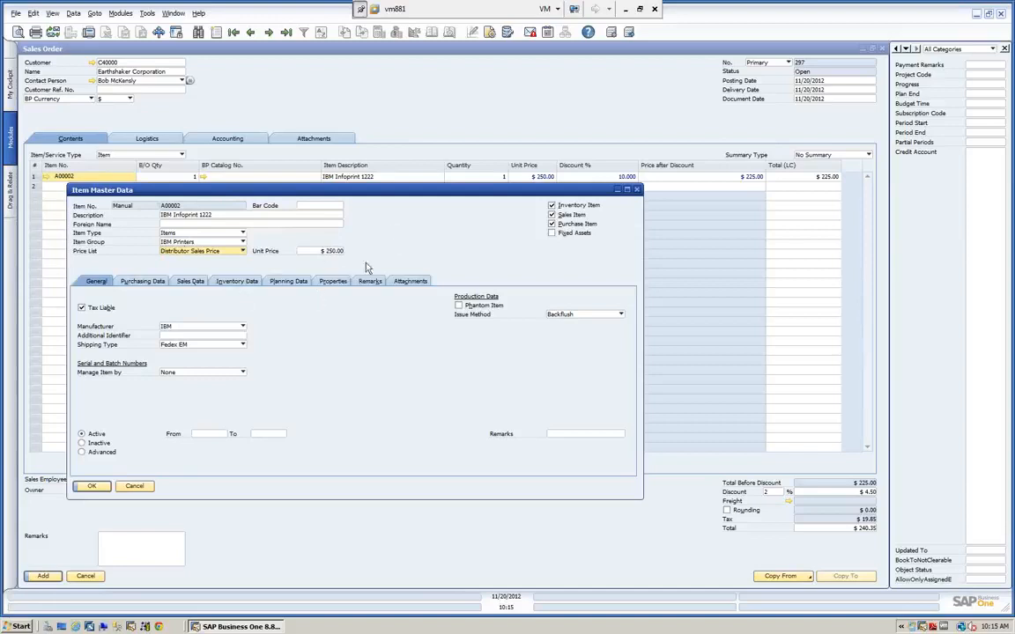
click(134, 489)
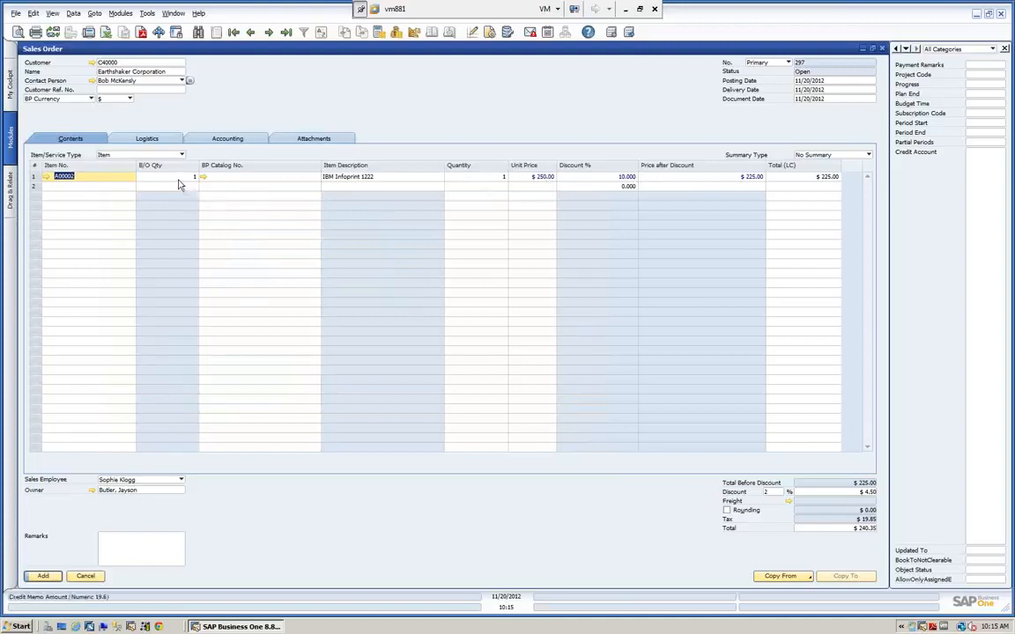
- Set the quantity of item A00002 on the sales order to 100 and apply it
click(456, 175)
key(BackSpace)
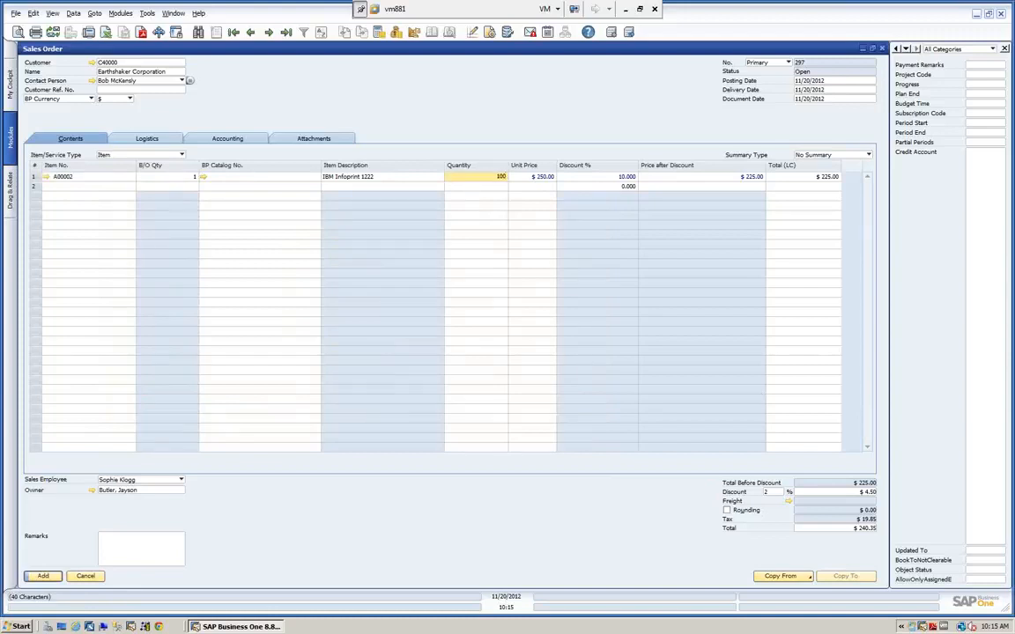
key(Tab)
key(Tab)
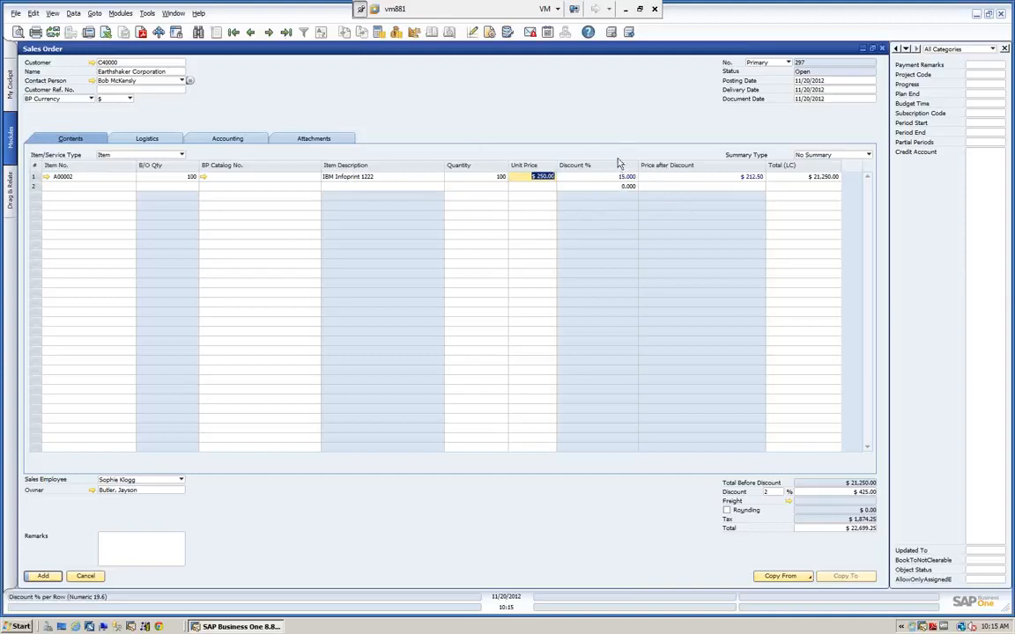
- Set the quantity of item A00002 on the sales order to 150 and apply it
click(487, 177)
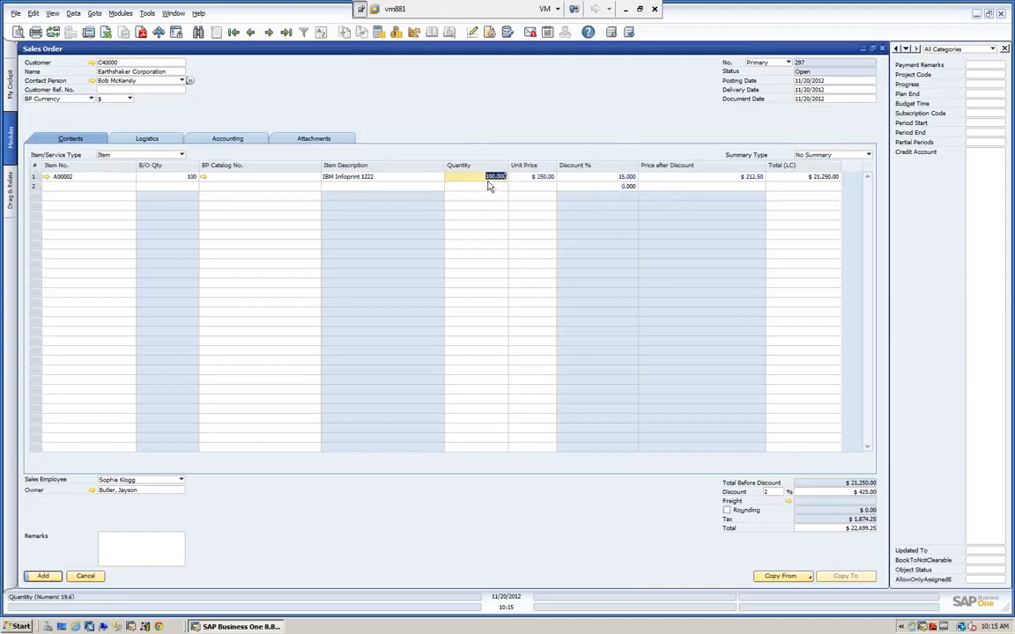
key(BackSpace)
key(Tab)
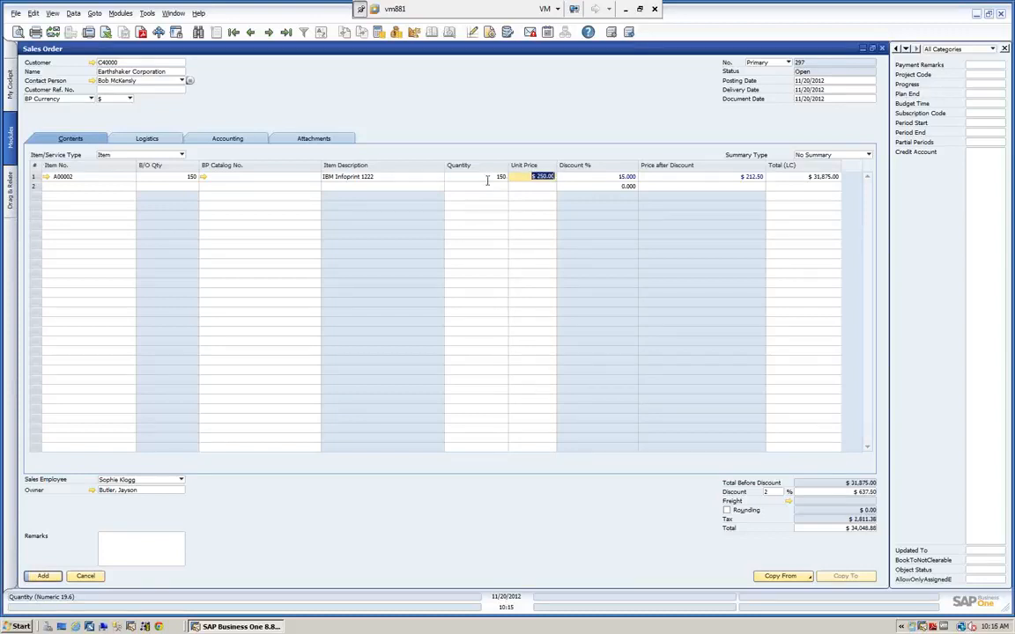
- Replace item A00002's order quantity once more to test the volume discount, and discard the sales order
click(487, 177)
key(BackSpace)
key(Tab)
click(88, 579)
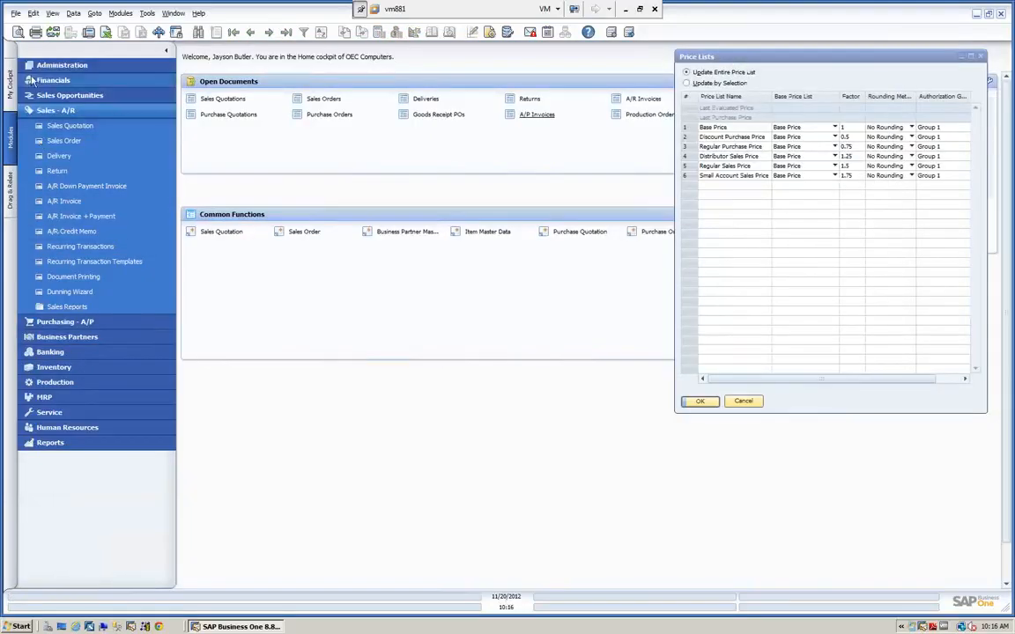
- Close the Price Lists window and open the inventory module's Period and Volume Discounts
click(97, 107)
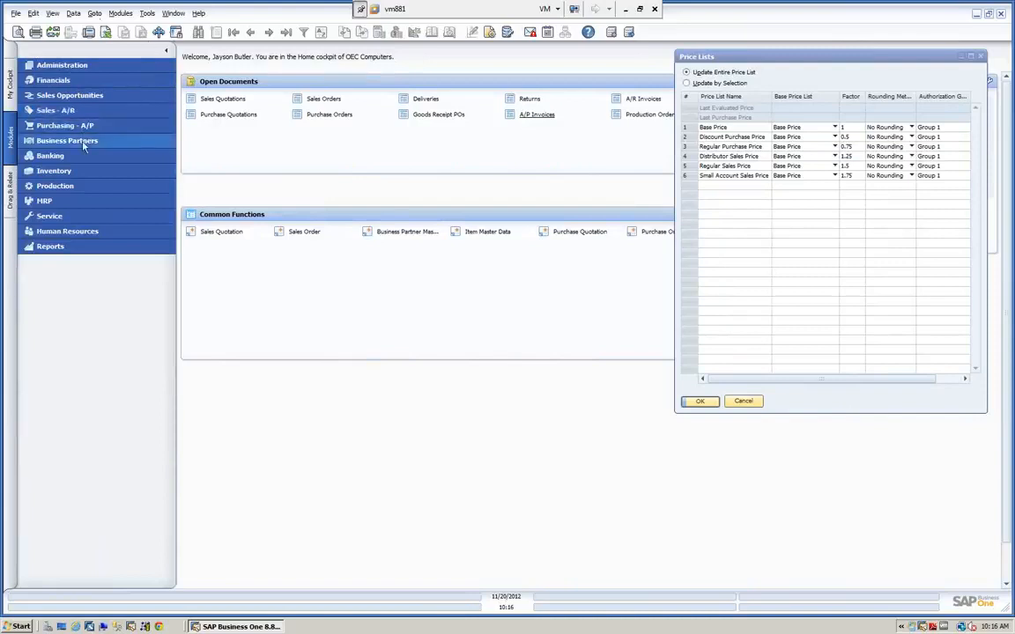
click(55, 170)
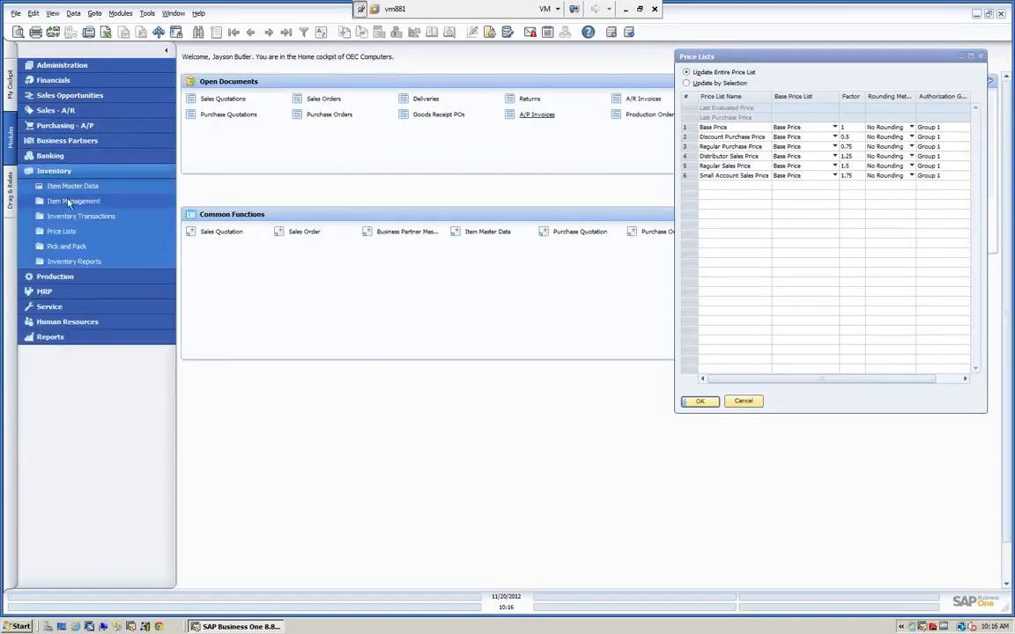
click(61, 231)
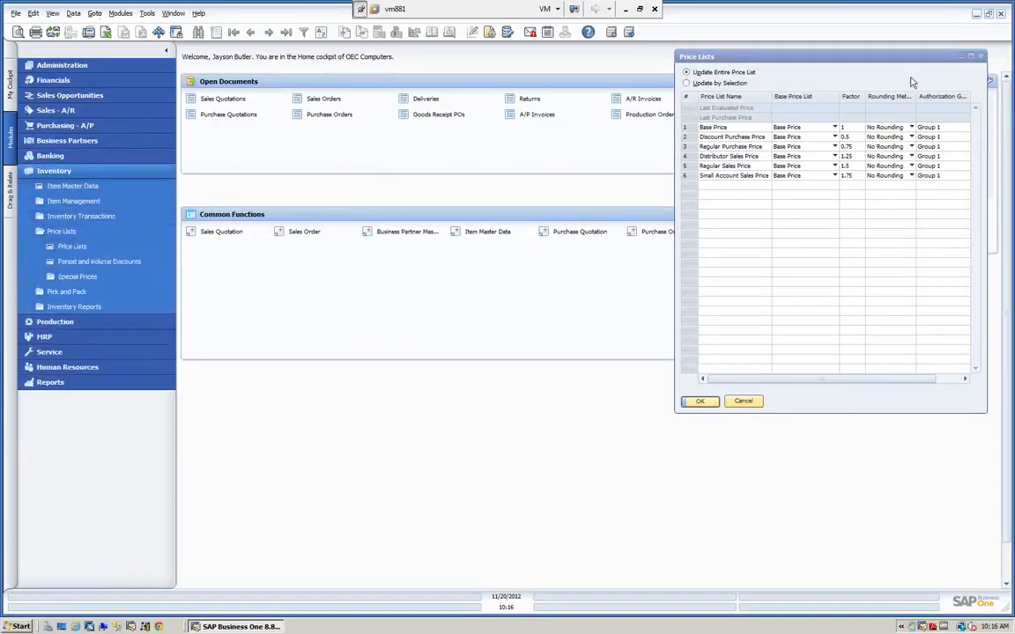
click(979, 57)
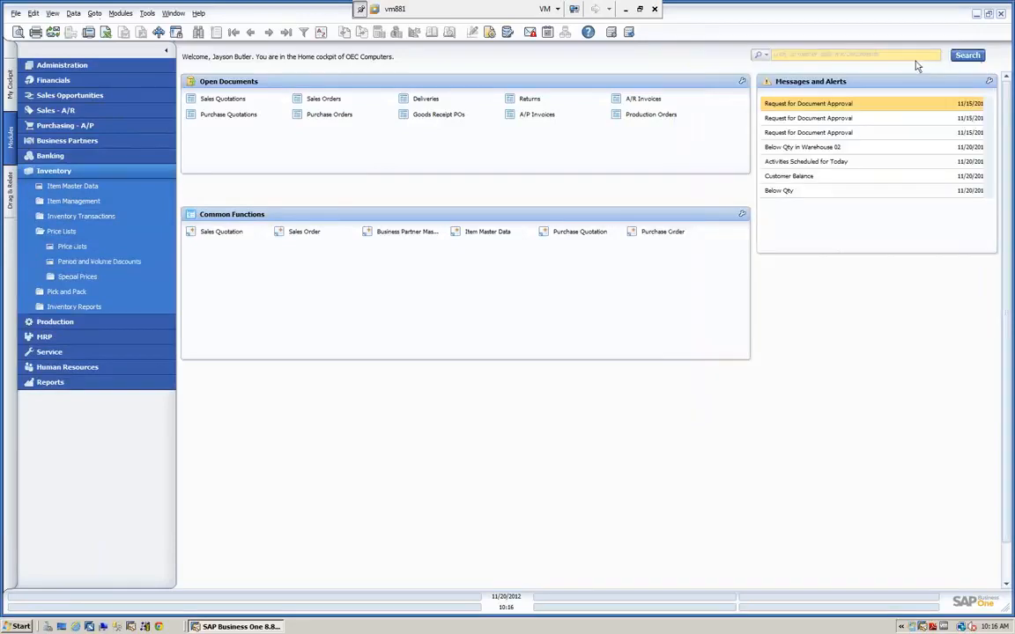
click(99, 262)
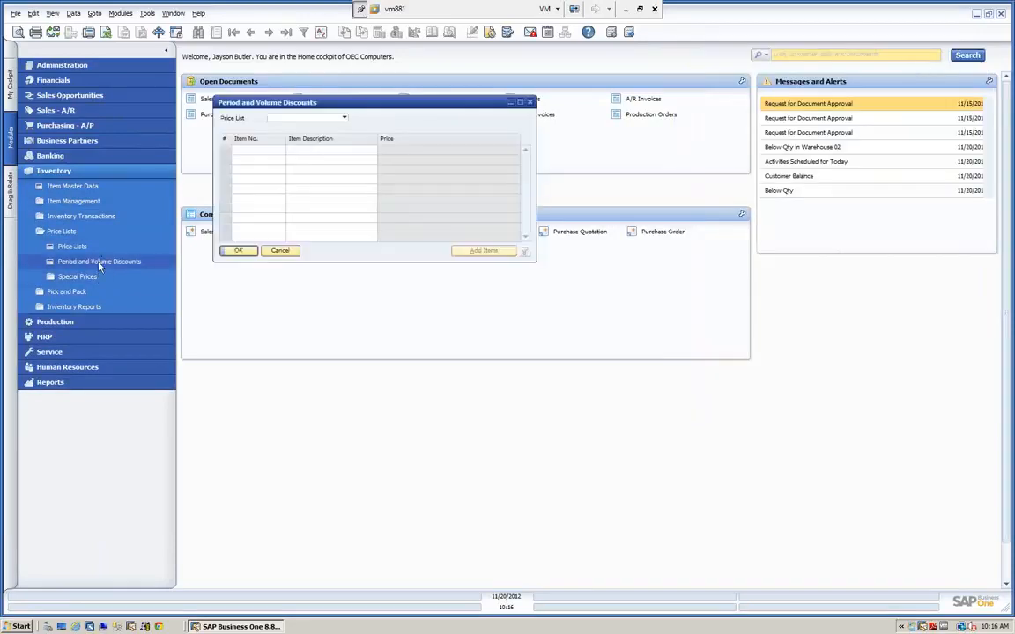
- Display the period and volume discounts defined for the Distributor Sales Price list
click(344, 121)
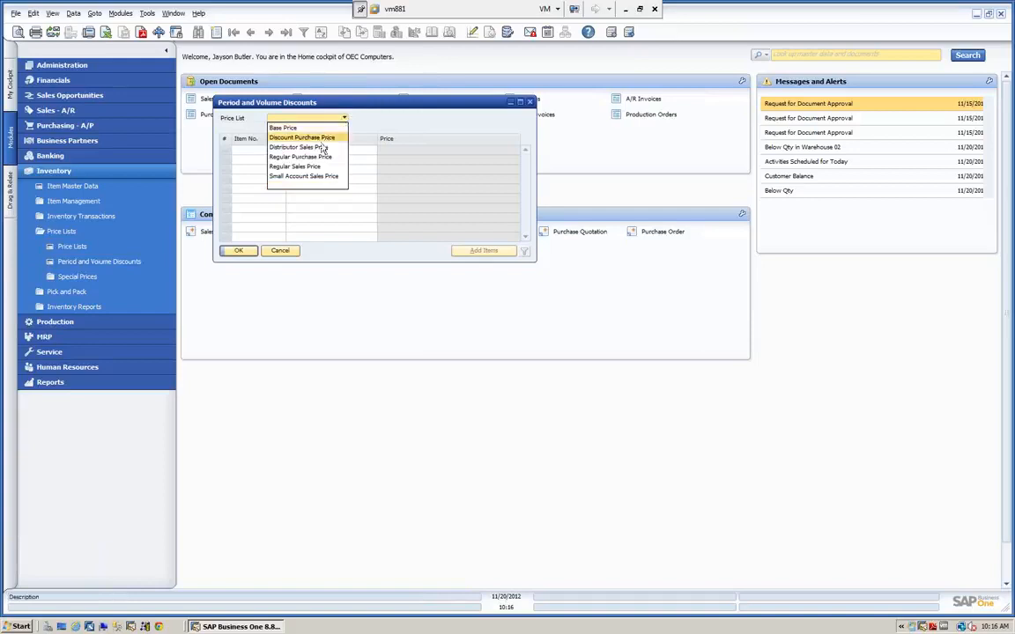
click(319, 144)
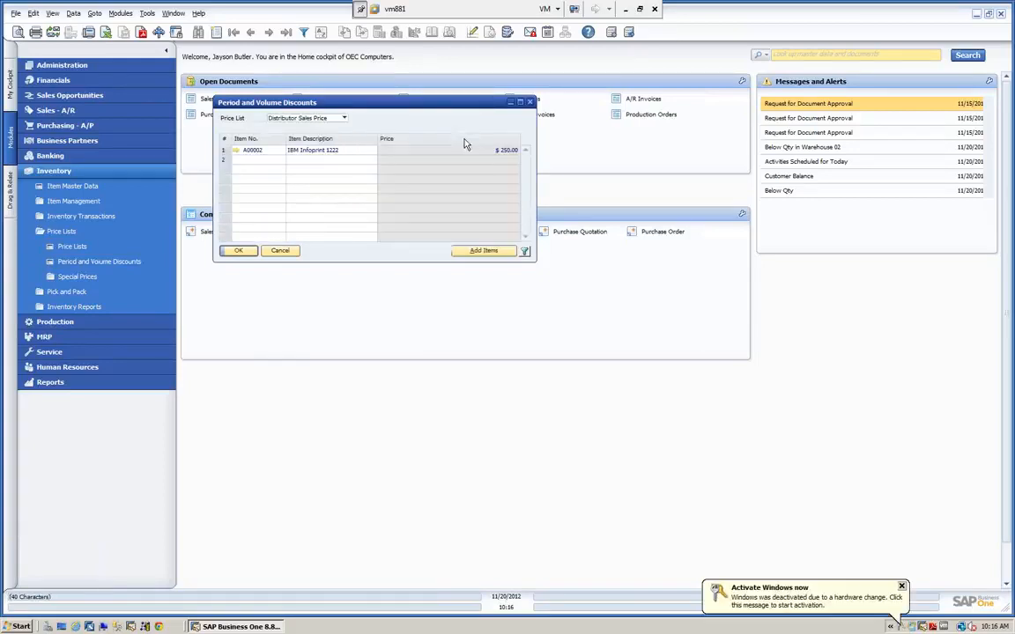
click(345, 118)
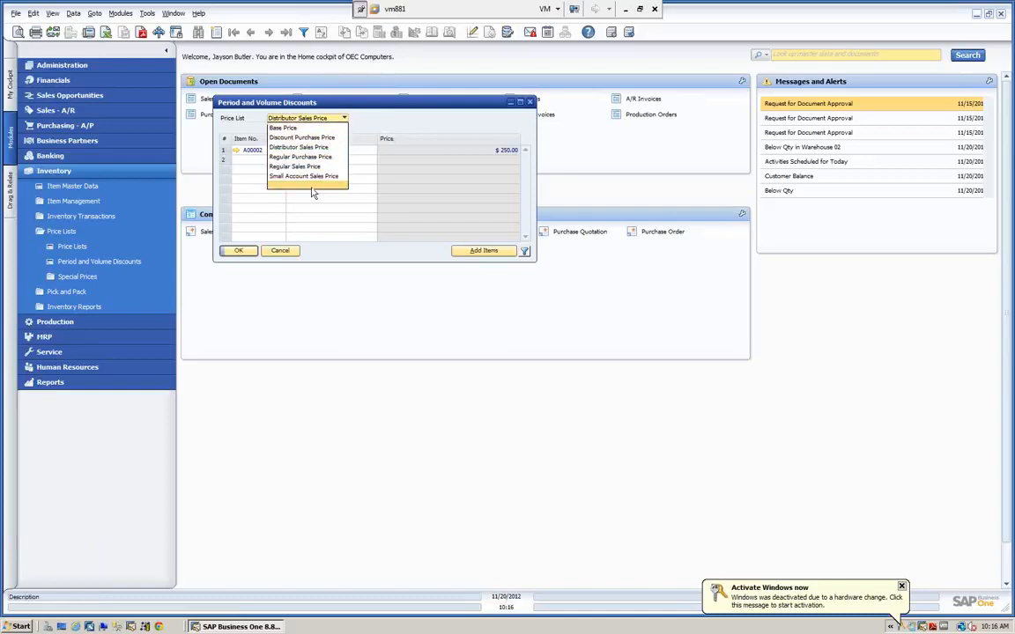
click(331, 147)
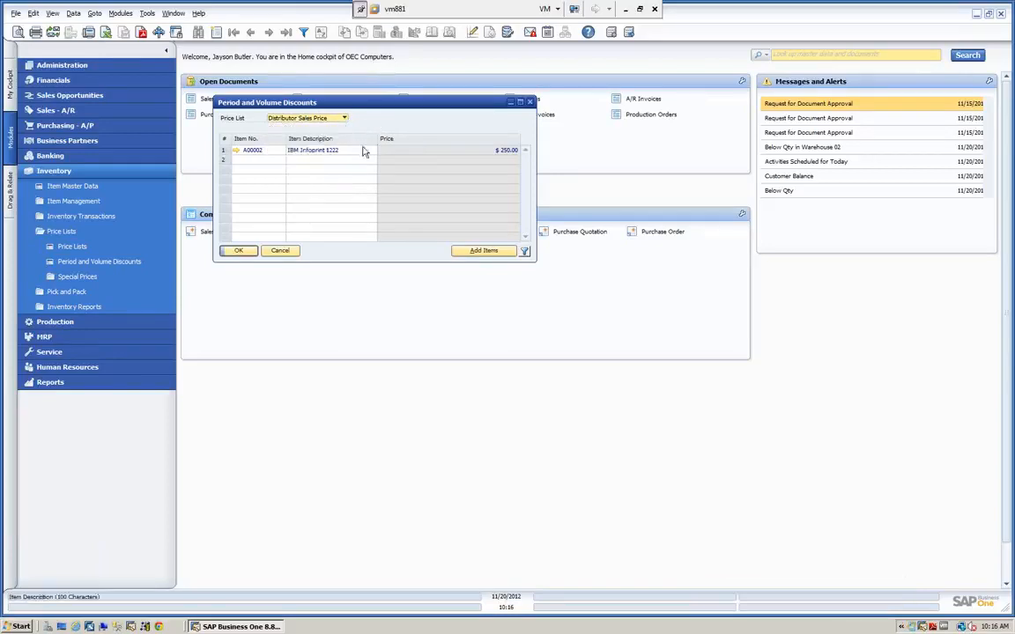
- Open item A00002's period discounts and examine the volume discounts behind the first period
double_click(225, 153)
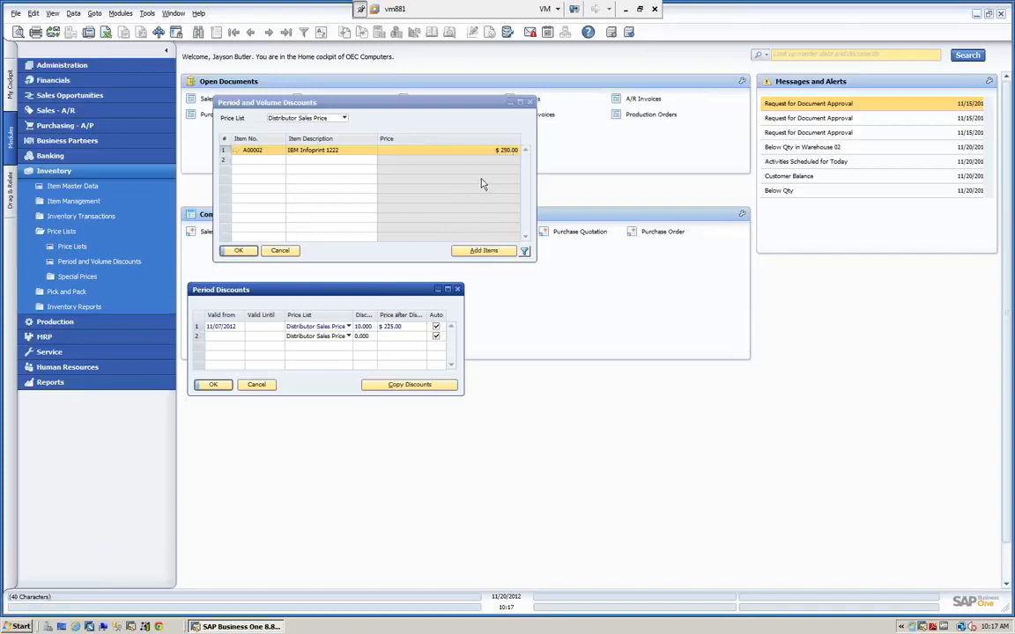
double_click(198, 329)
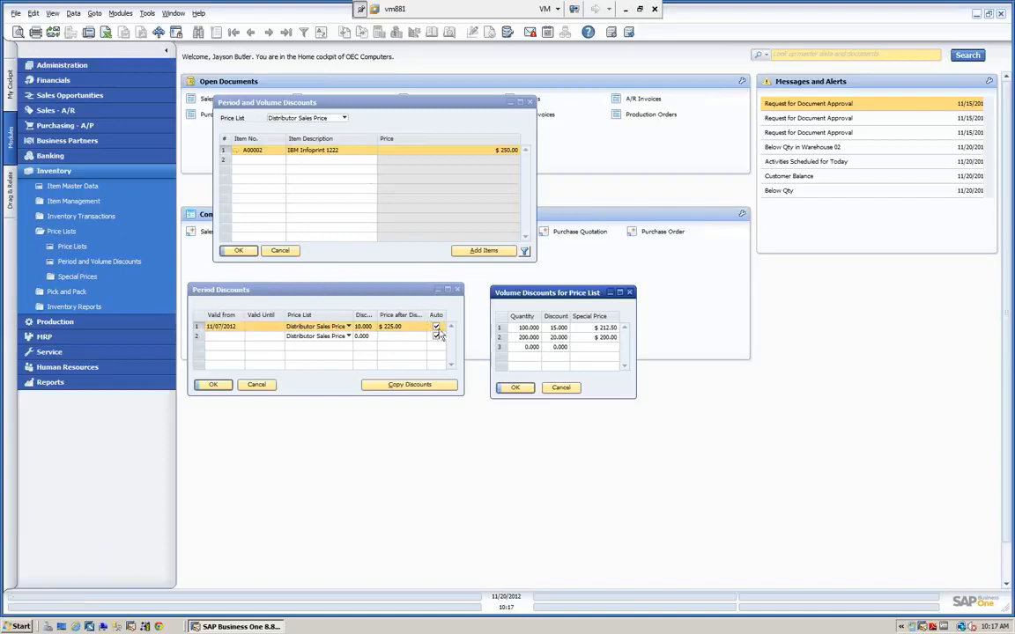
click(517, 388)
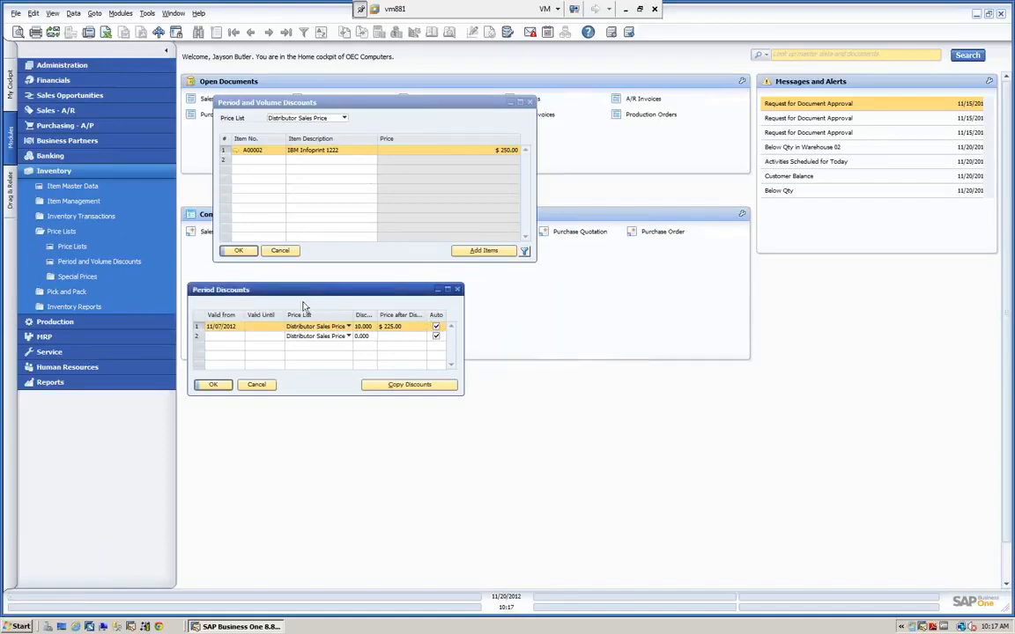
- View the options for copying the period discounts, cancel the copy, and close the Period and Volume Discounts windows
click(403, 385)
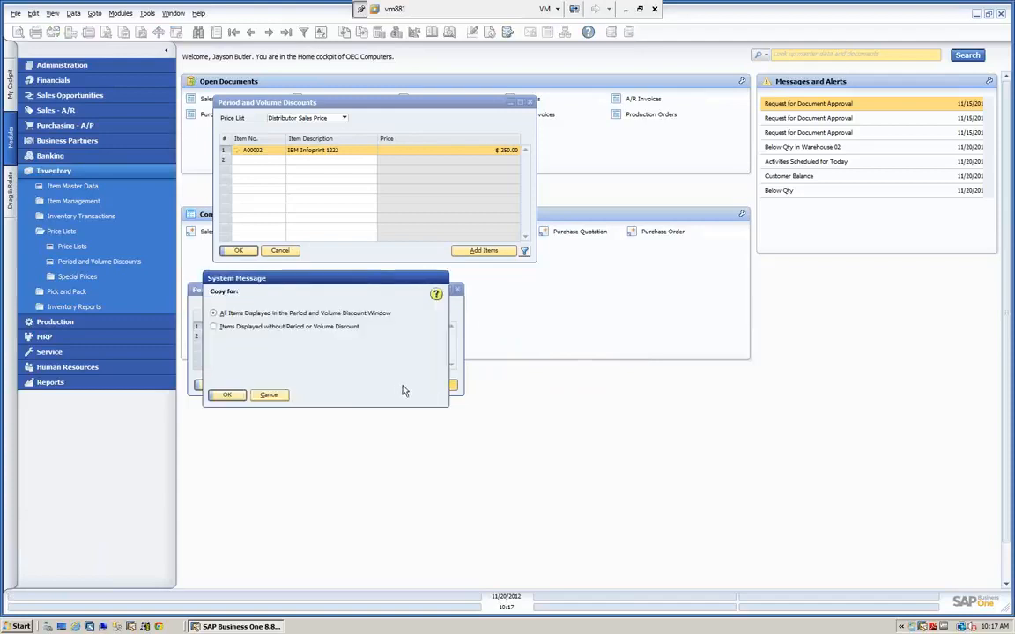
click(269, 394)
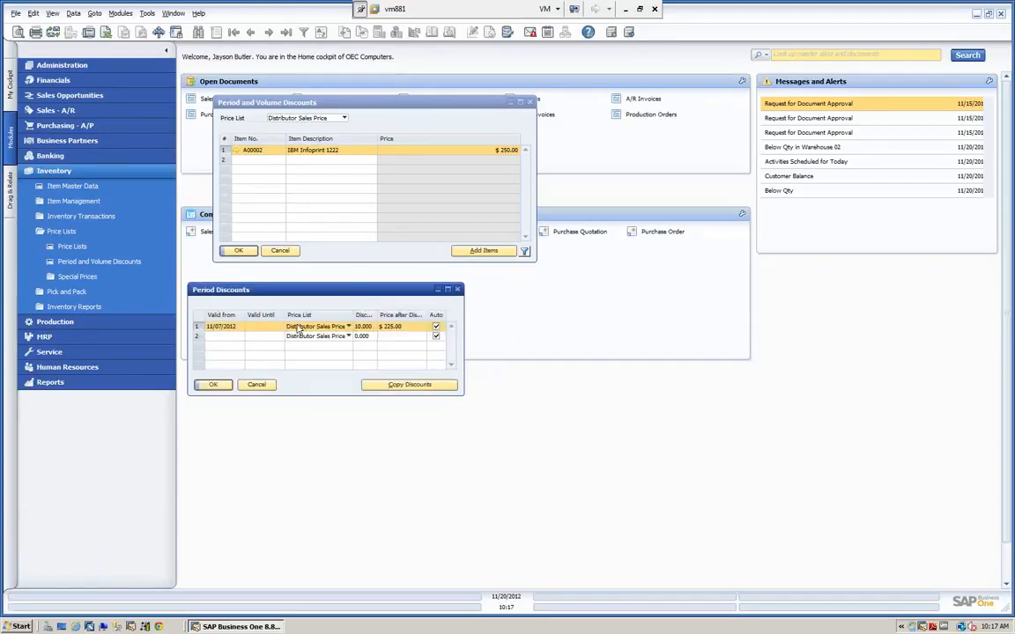
click(262, 385)
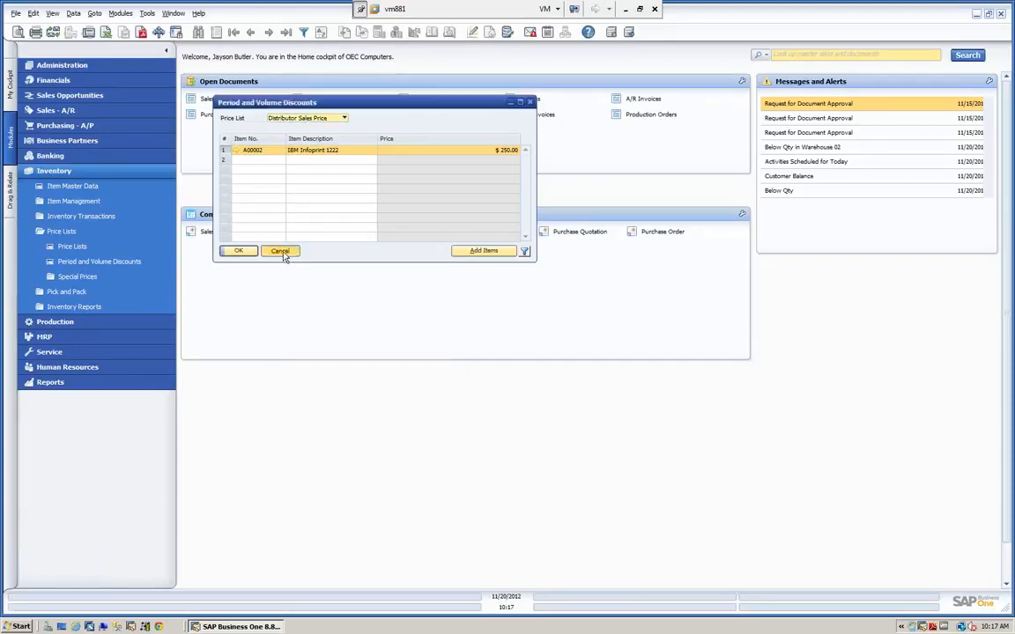
click(280, 251)
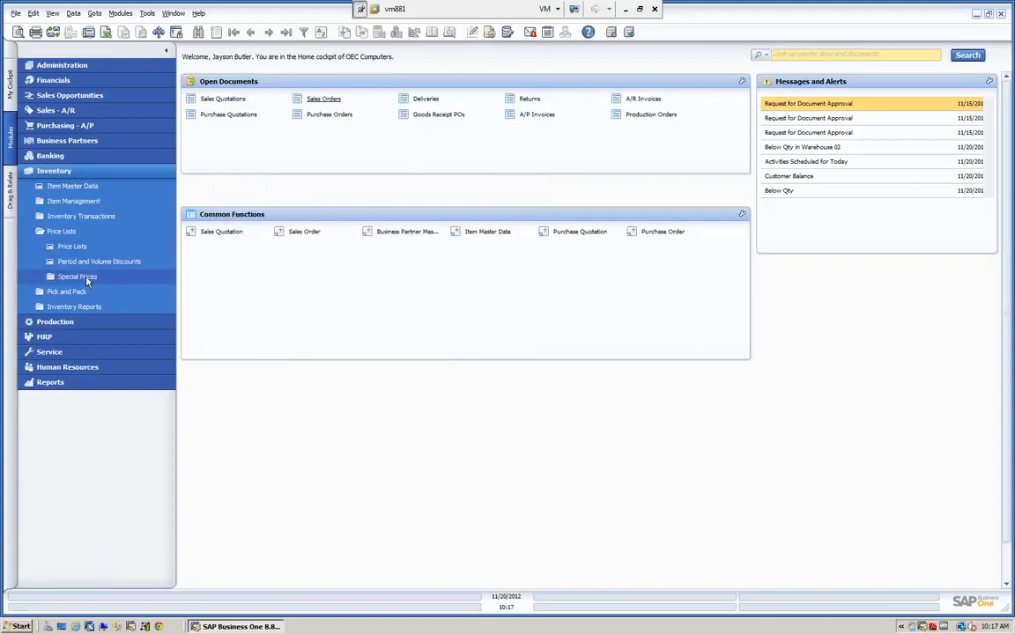
- Open Special Prices for Business Partners and load the Earthshaker Corporation record by its partner name
click(86, 277)
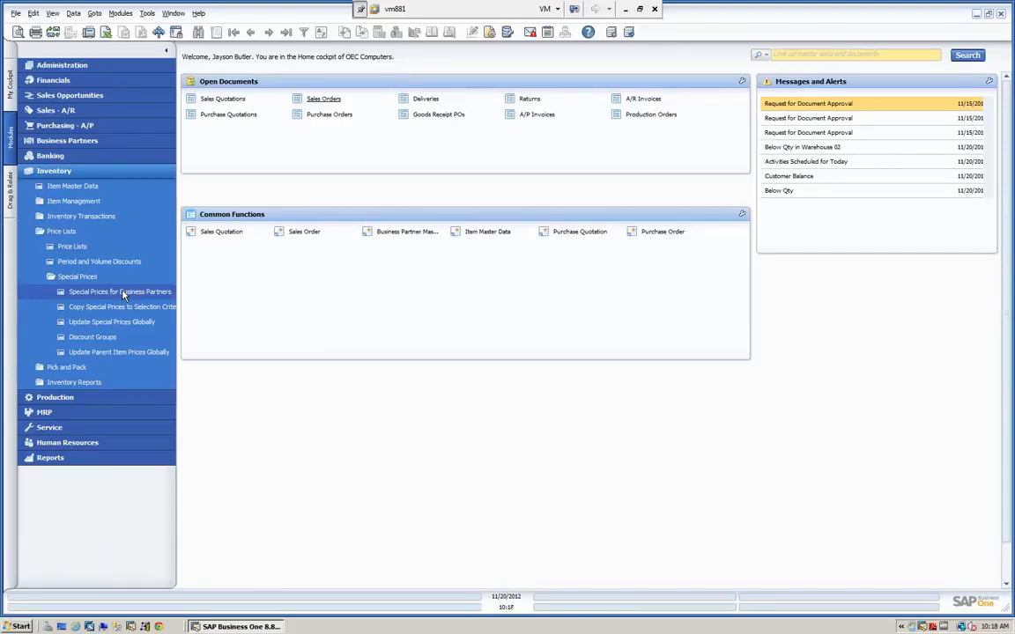
click(90, 295)
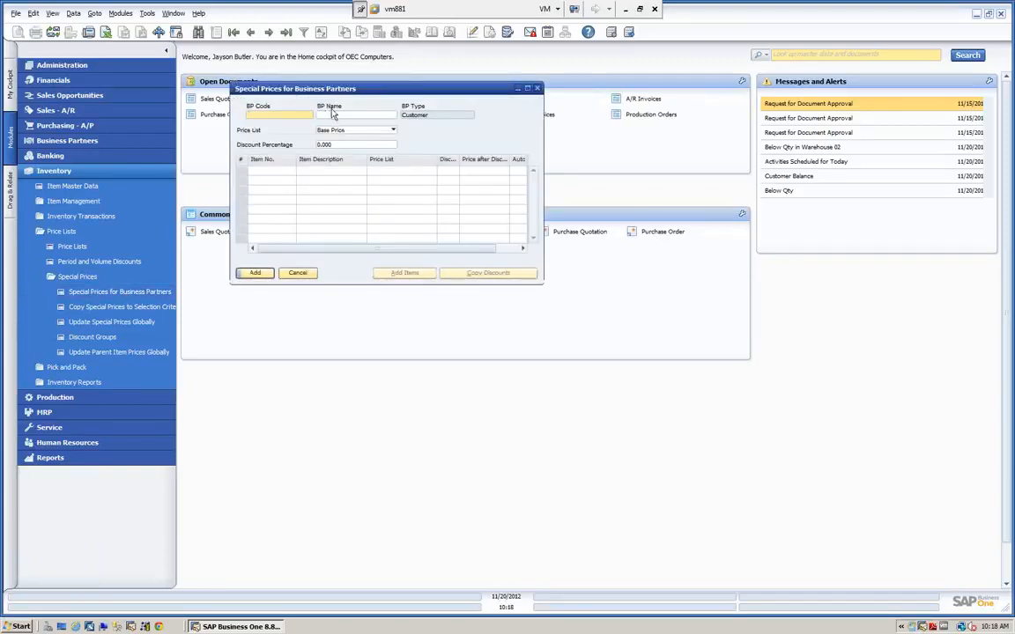
click(332, 115)
text(e)
key(Tab)
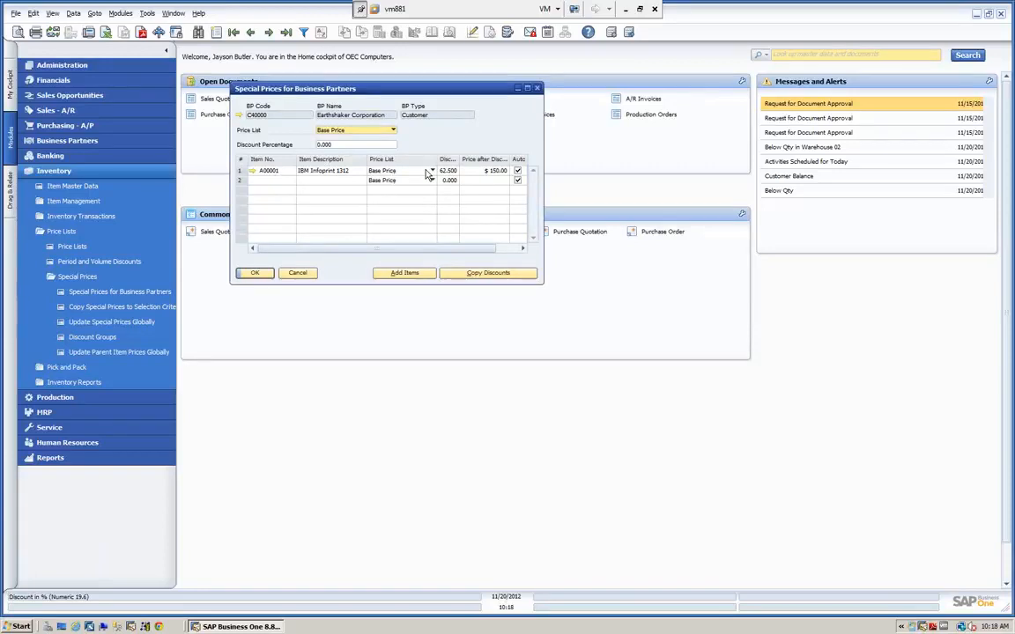
- Set the price after discount of item A00001 to 175
key(Tab)
text(175)
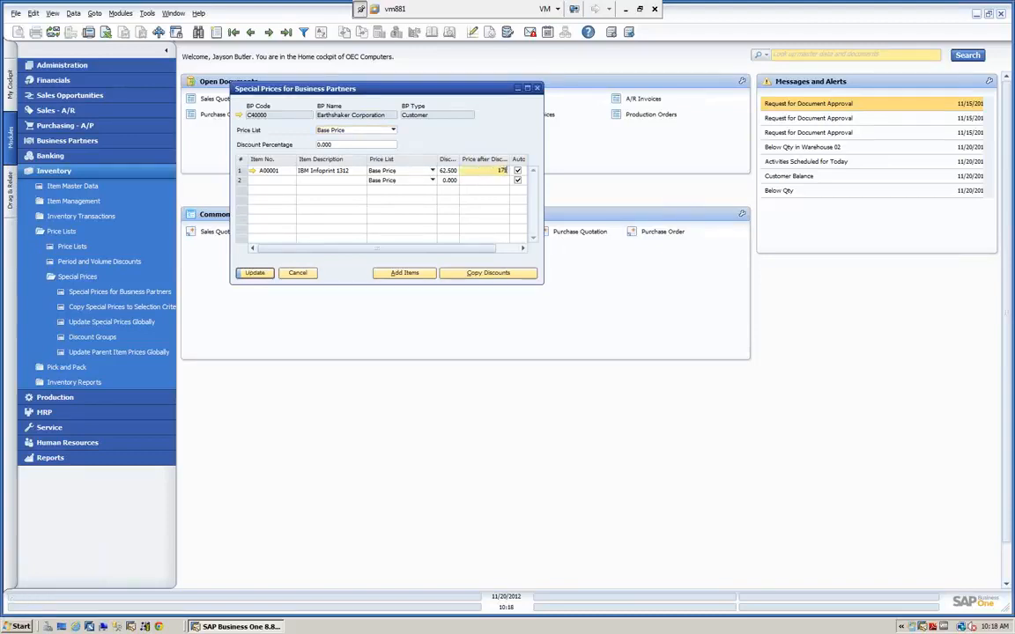
key(Tab)
- Set item A00001's discount to 50 percent and base its special price on the Distributor Sales Price list
click(451, 171)
text(50)
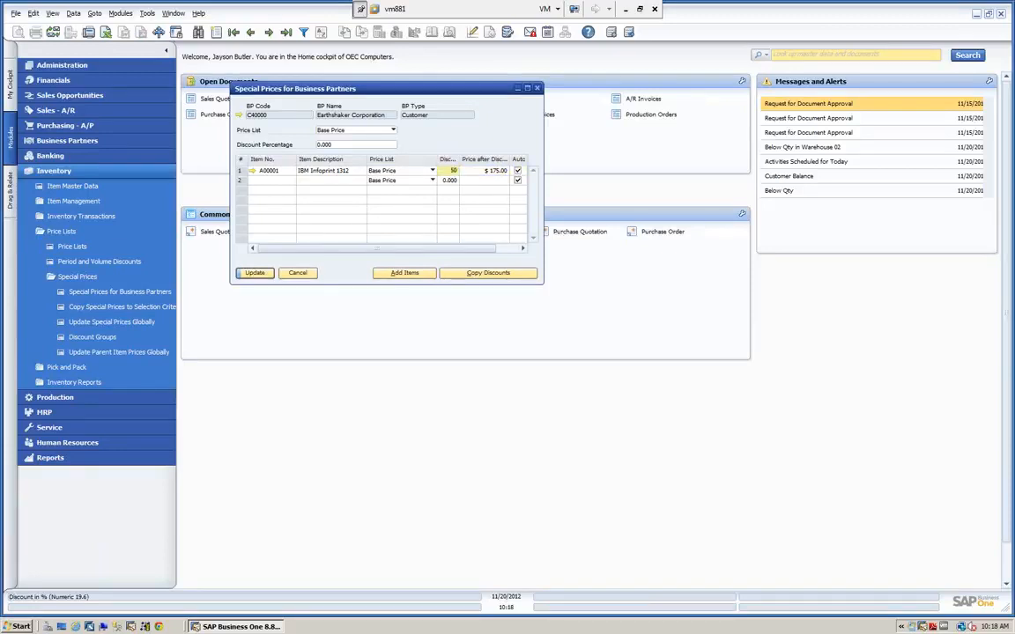
key(Tab)
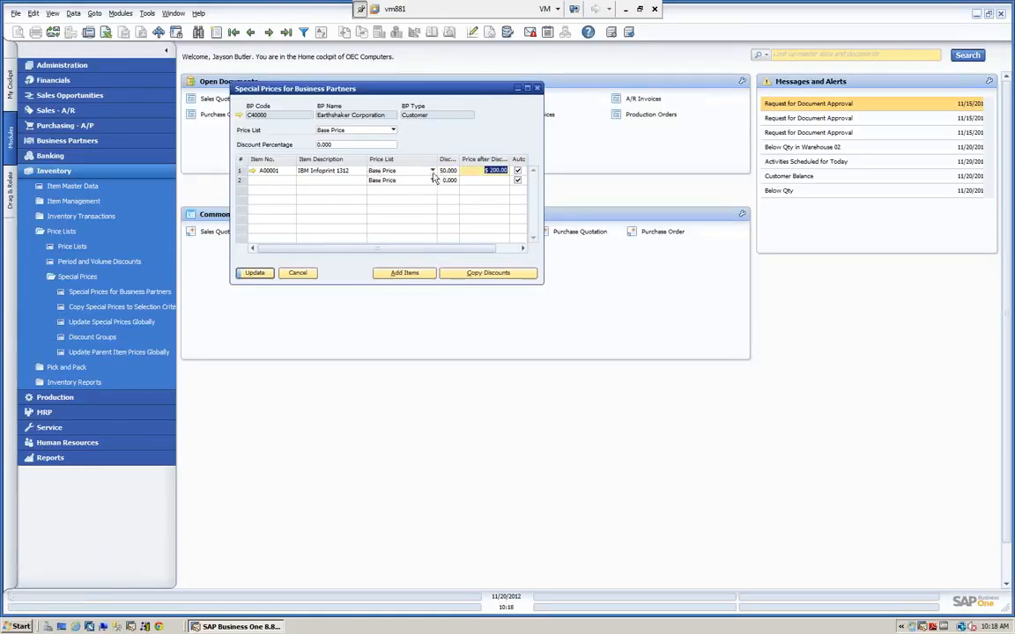
click(432, 171)
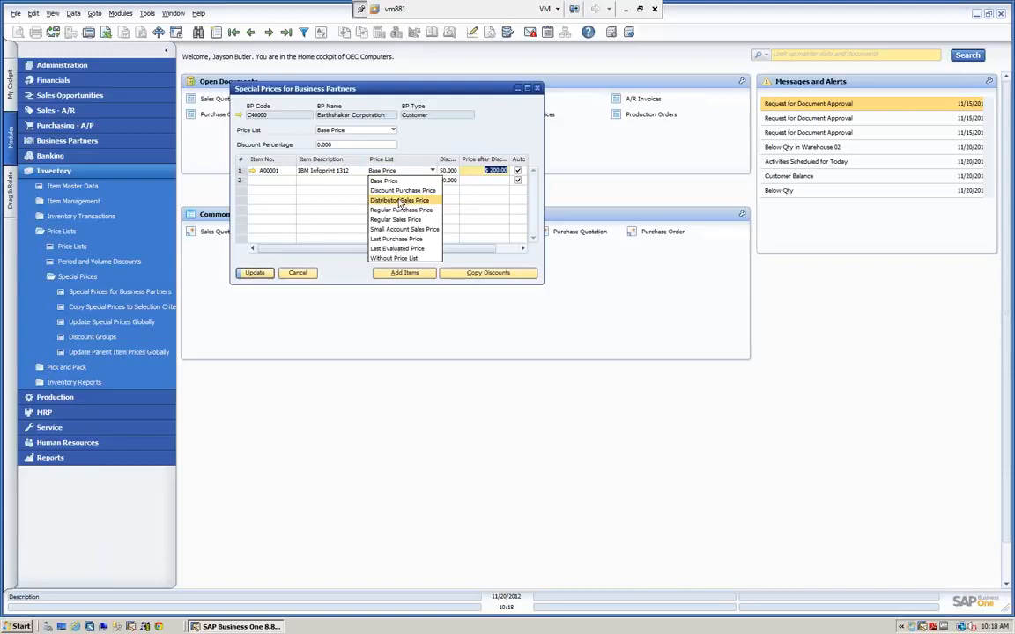
click(400, 201)
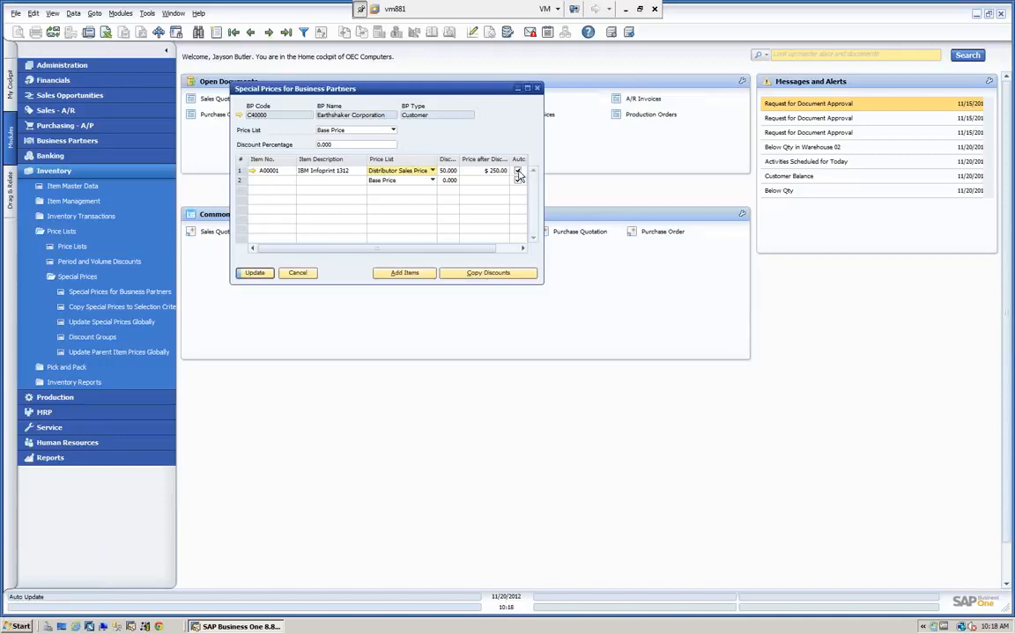
- Toggle item A00001's automatic price update off and on, and review the price lists available for the business partner
click(518, 172)
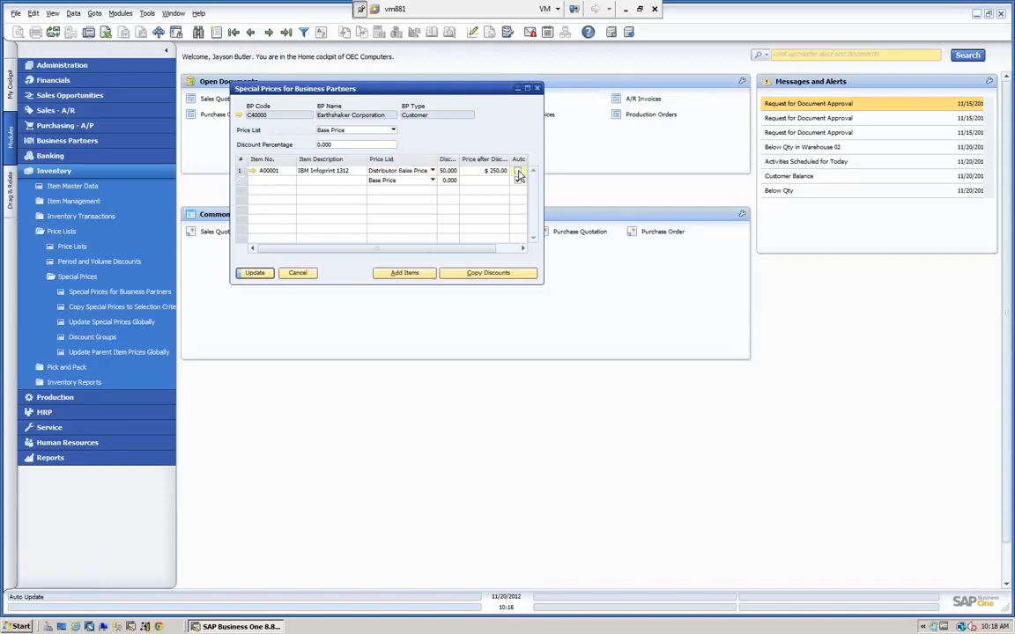
click(517, 180)
click(394, 132)
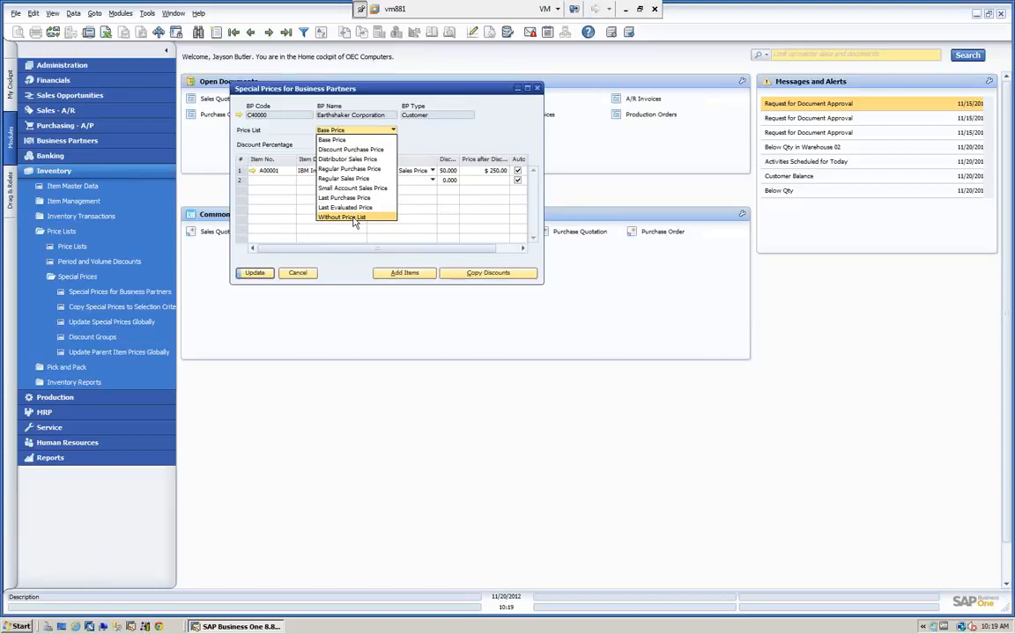
click(396, 132)
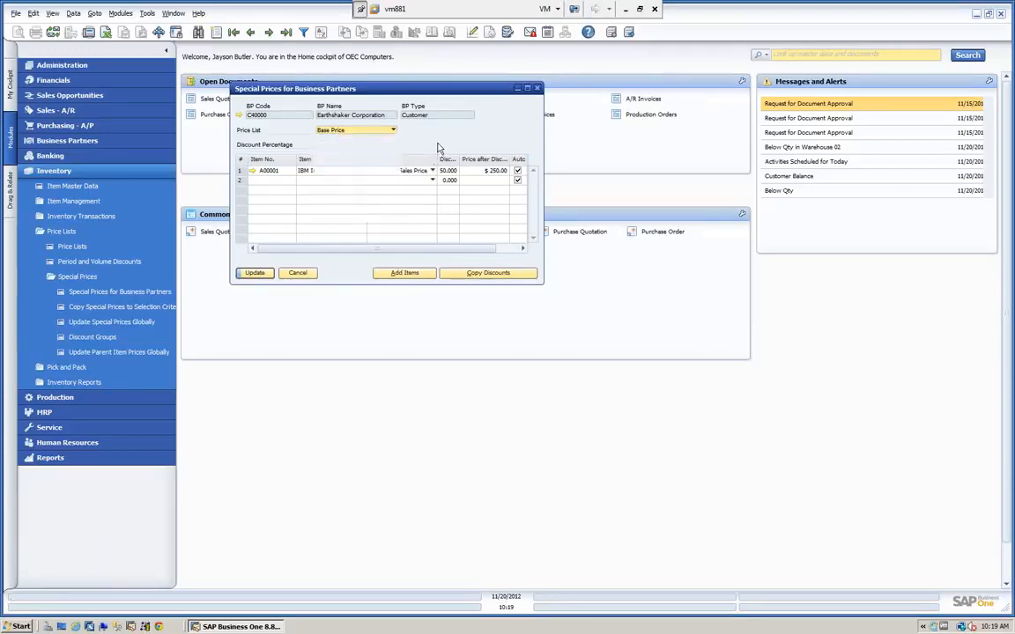
- Open the selection criteria for adding special-price items and look through the item and vendor lists without choosing any
click(404, 273)
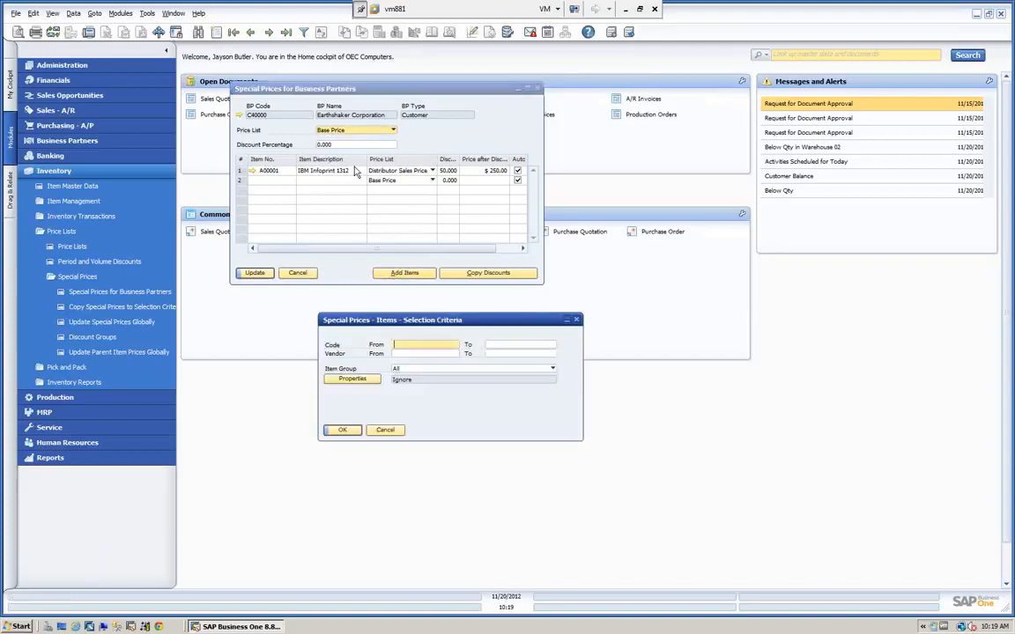
drag(404, 326, 395, 323)
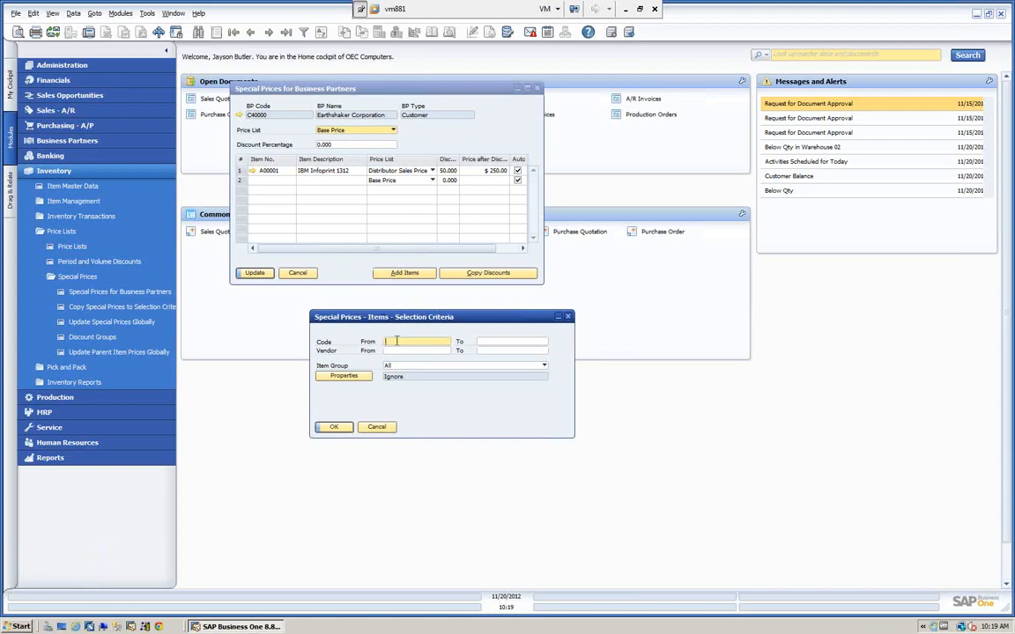
key(Tab)
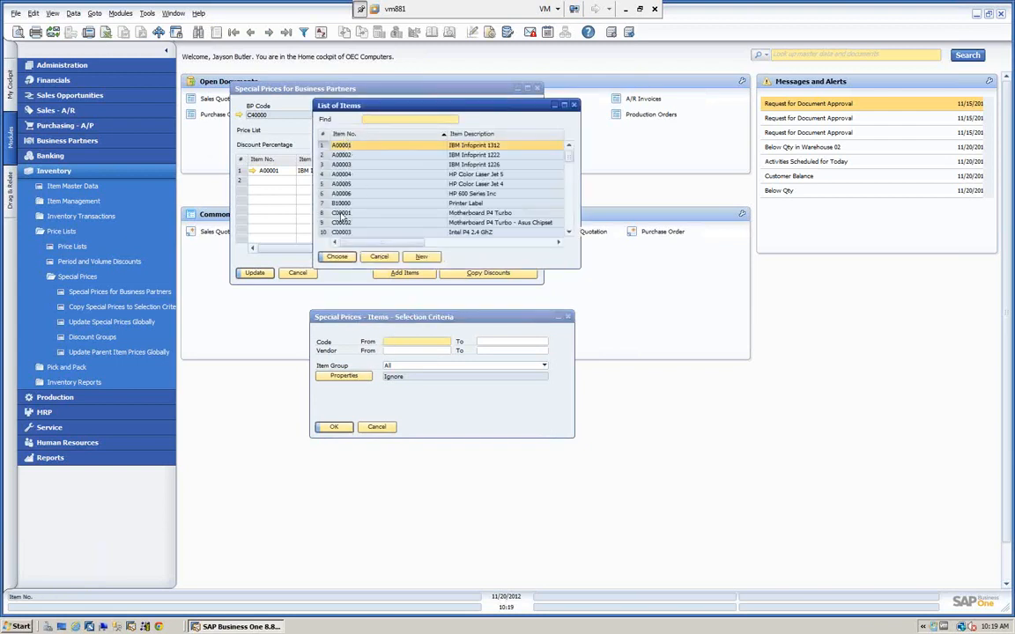
click(378, 257)
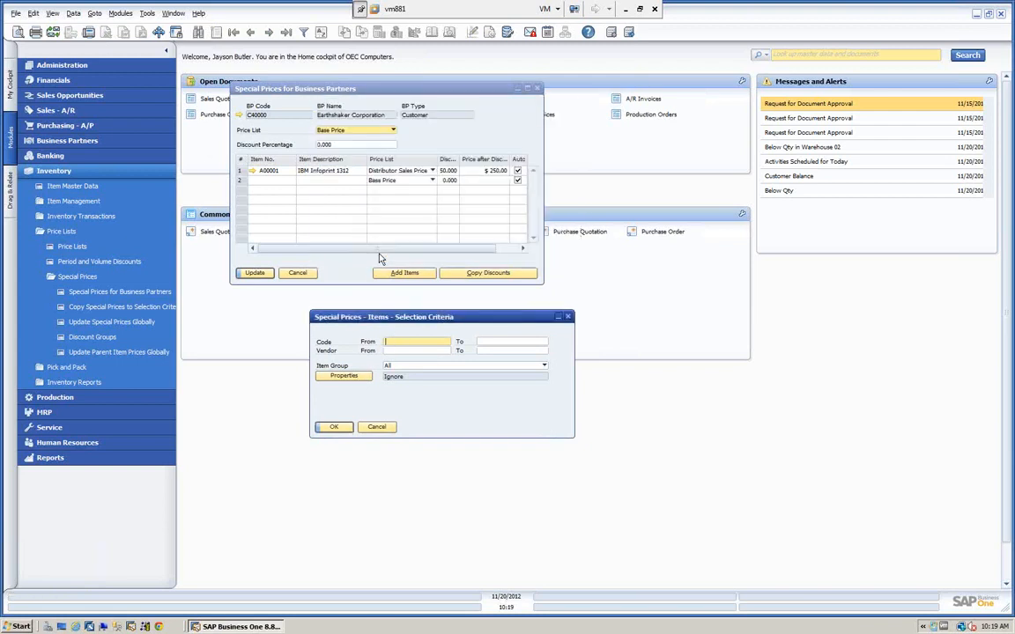
click(407, 351)
key(Tab)
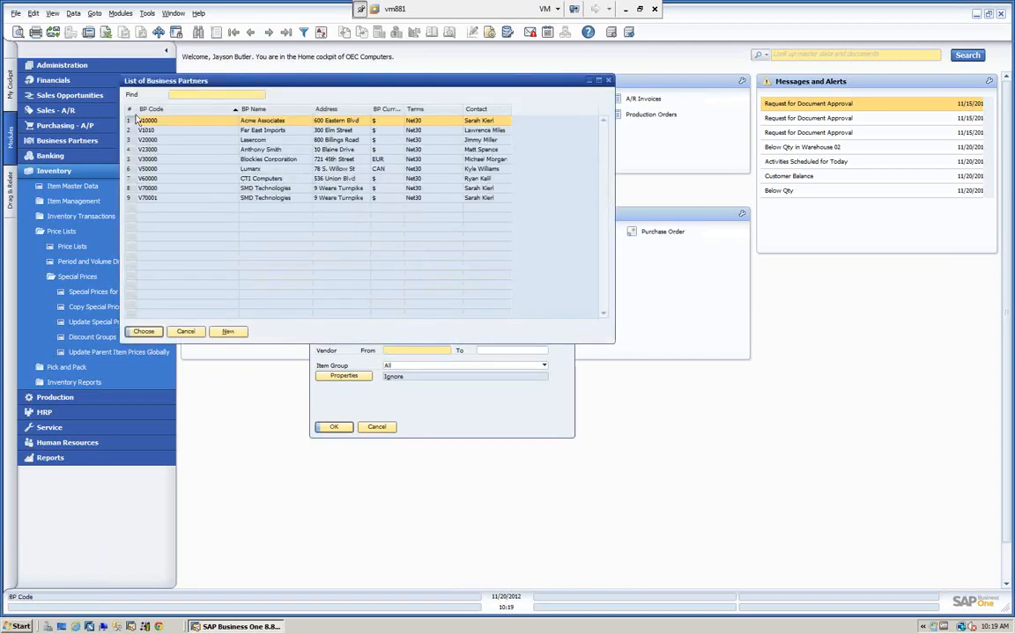
click(185, 331)
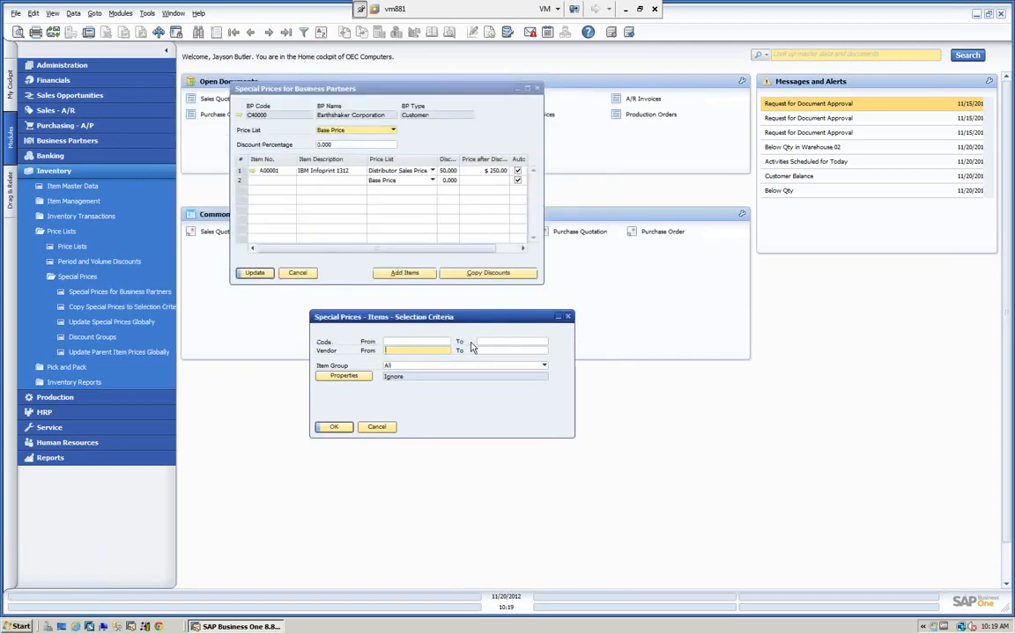
- View the available item groups, cancel the selection criteria, and check item A00001's group in its master data
click(543, 364)
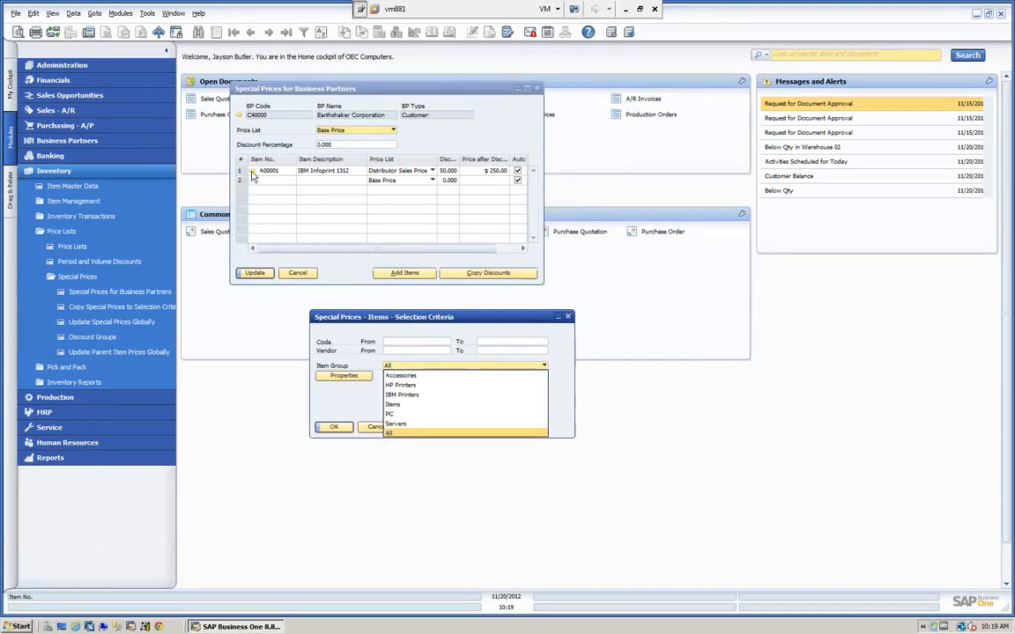
click(253, 175)
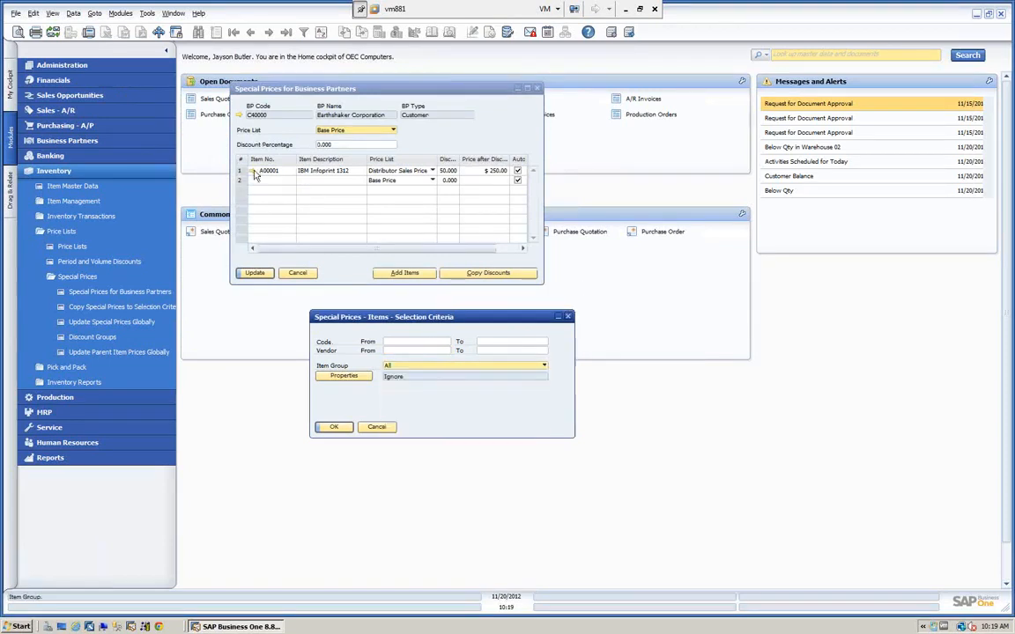
click(377, 428)
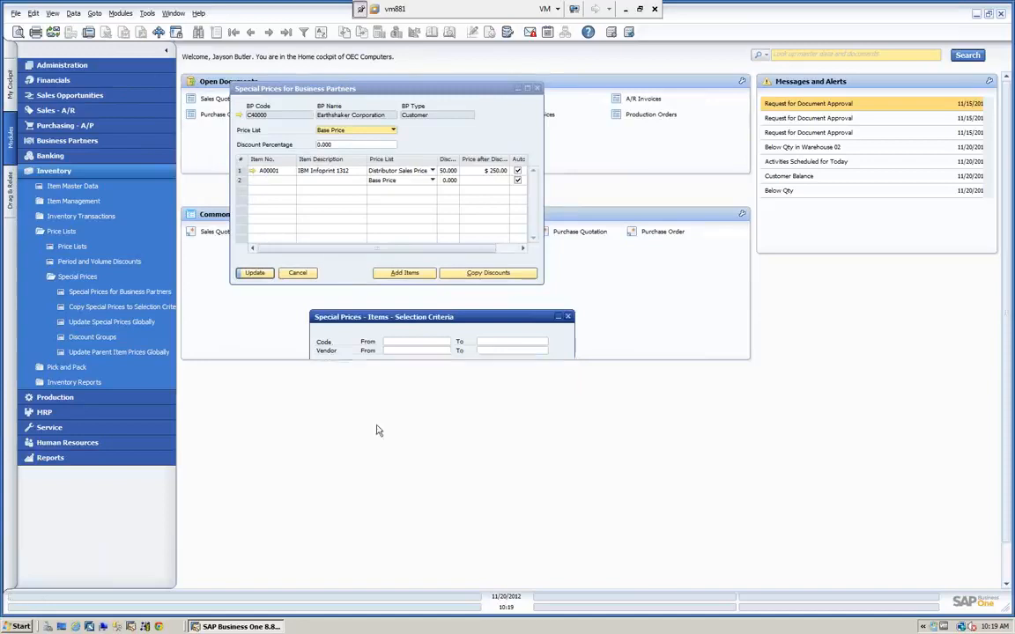
click(252, 171)
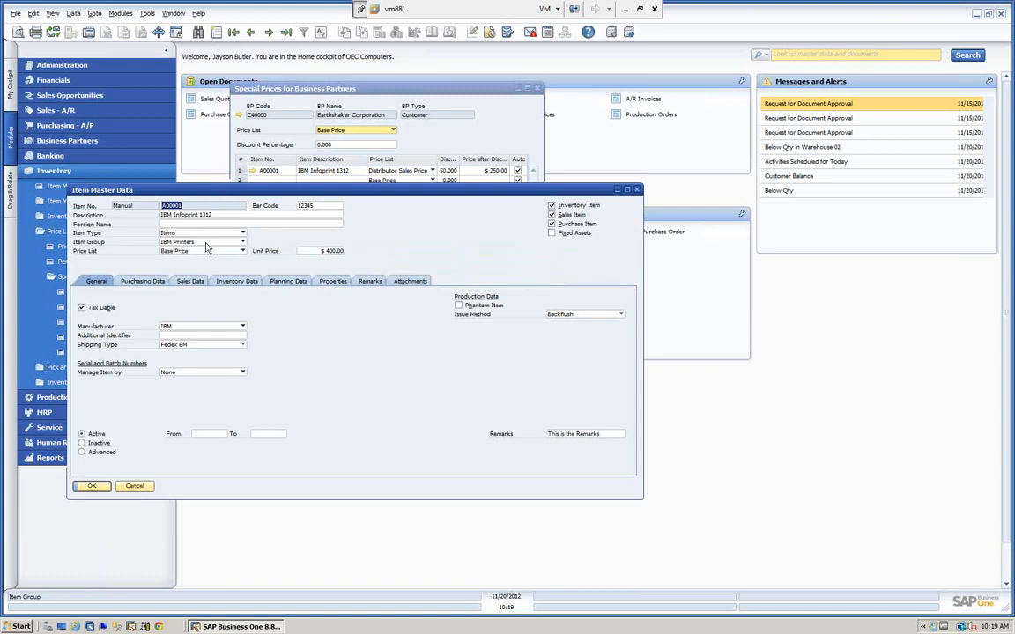
click(134, 487)
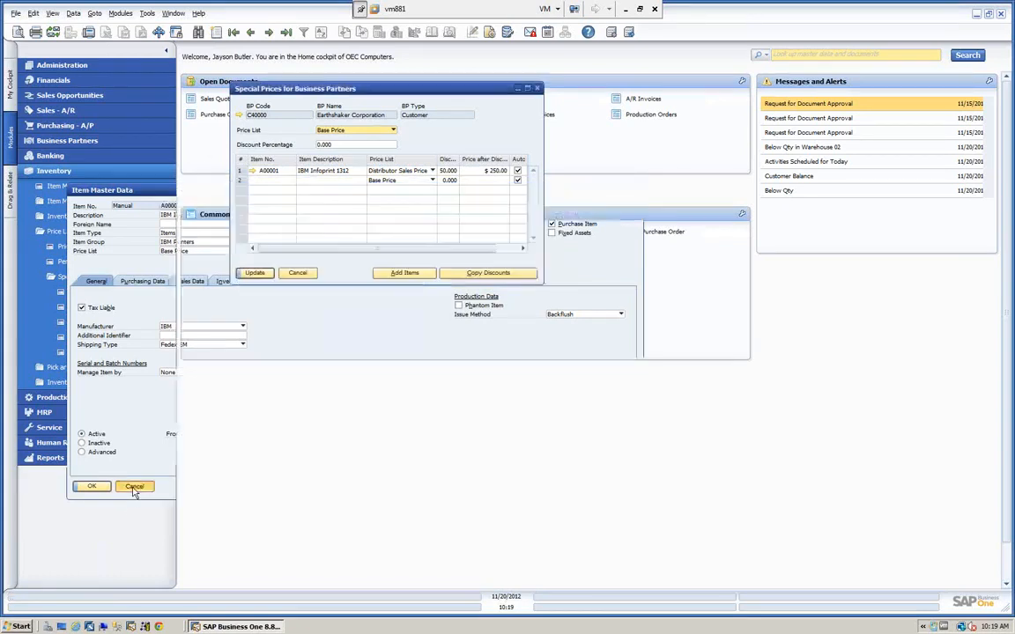
- Add all items of the IBM Printers item group to Earthshaker Corporation's special prices
click(418, 275)
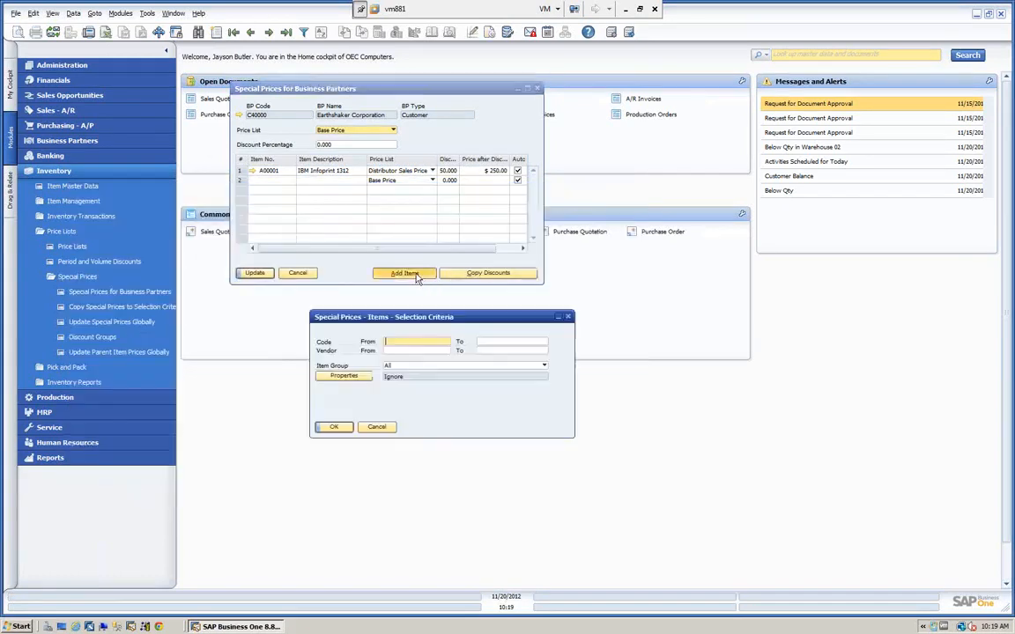
click(543, 365)
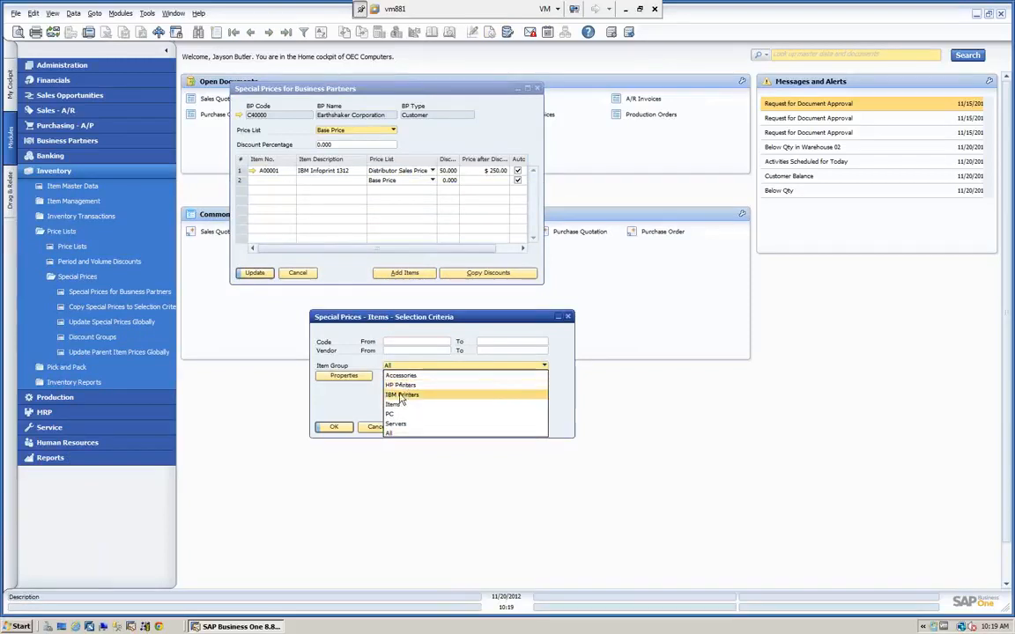
click(402, 394)
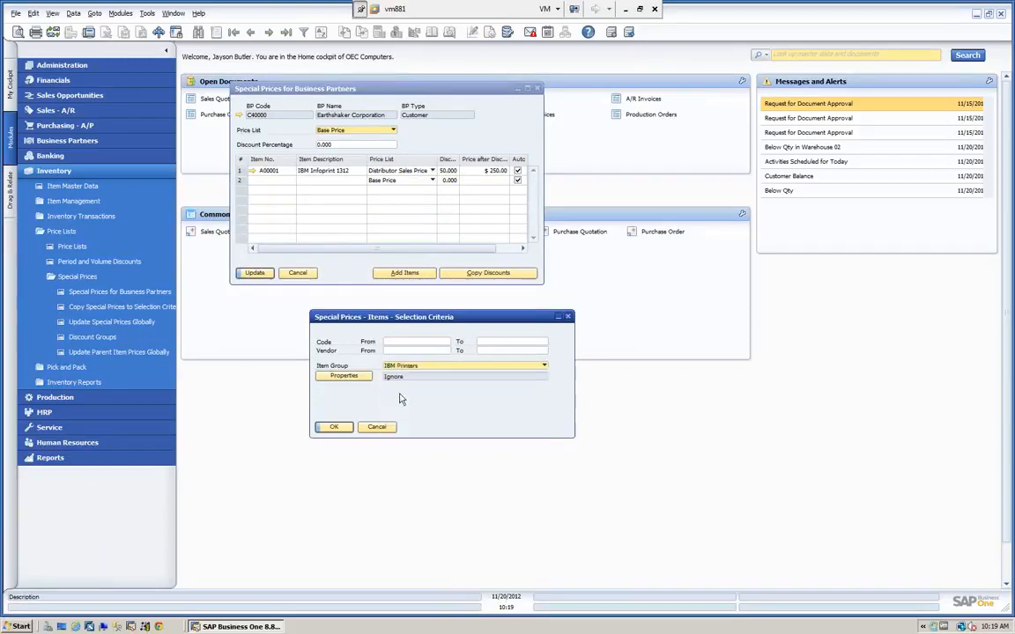
click(339, 428)
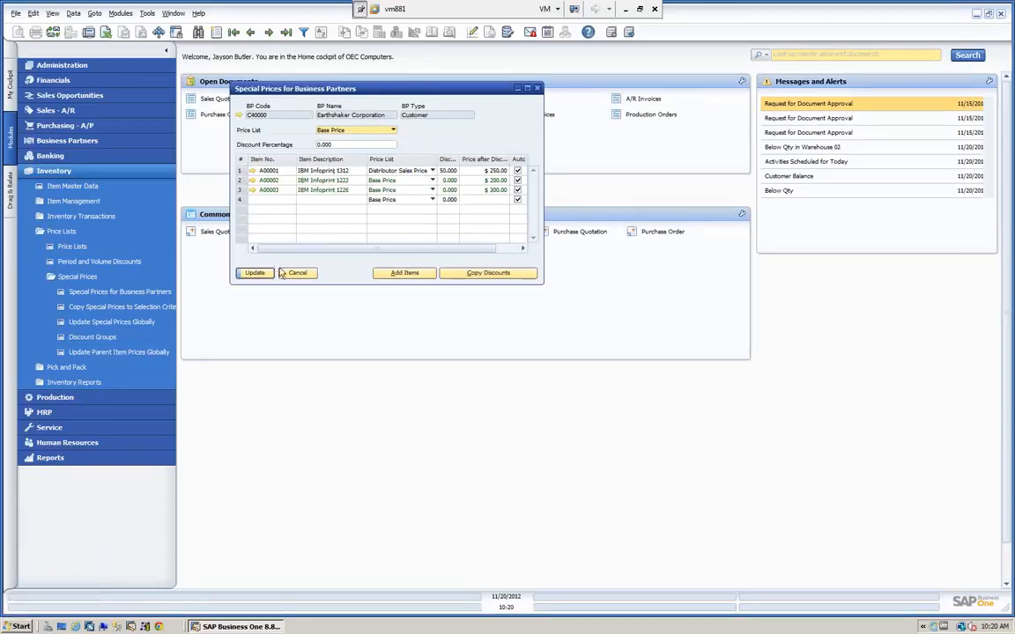
- View the Copy Discounts criteria and the list of business partners, and cancel without copying any discounts
click(486, 274)
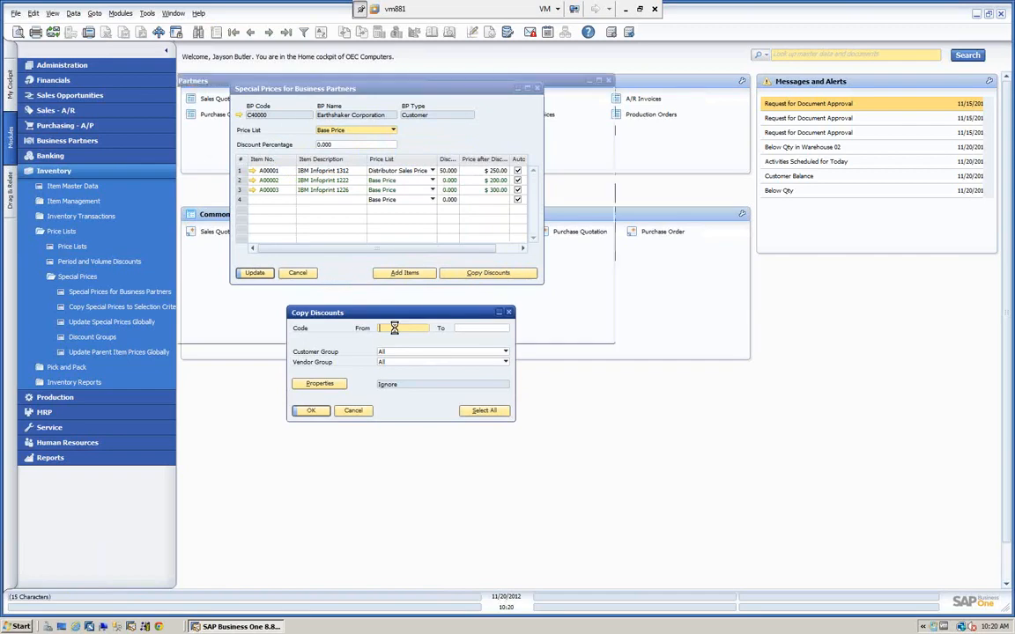
key(Tab)
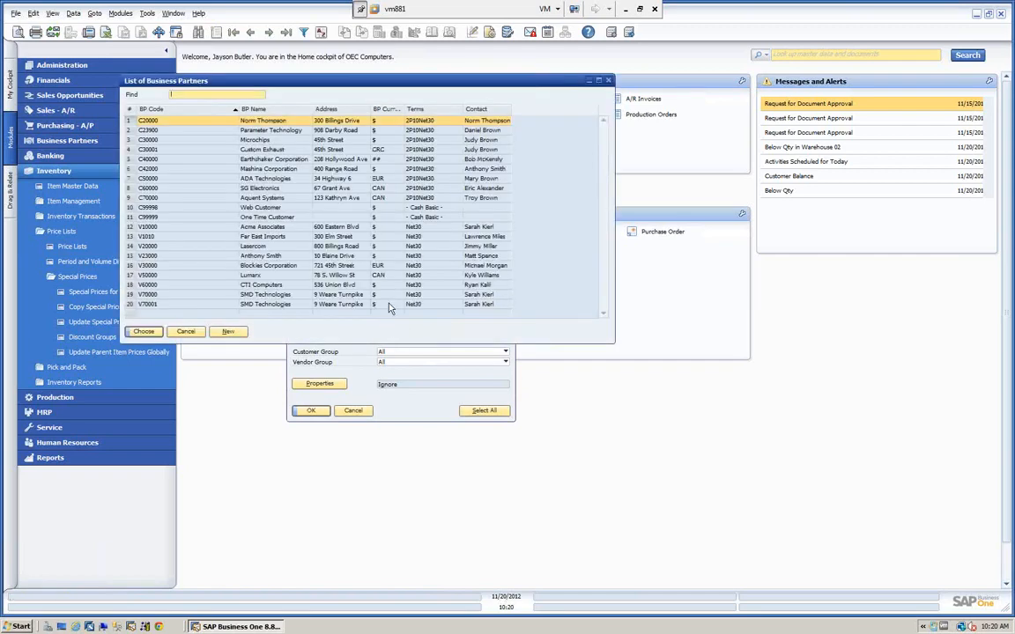
click(187, 331)
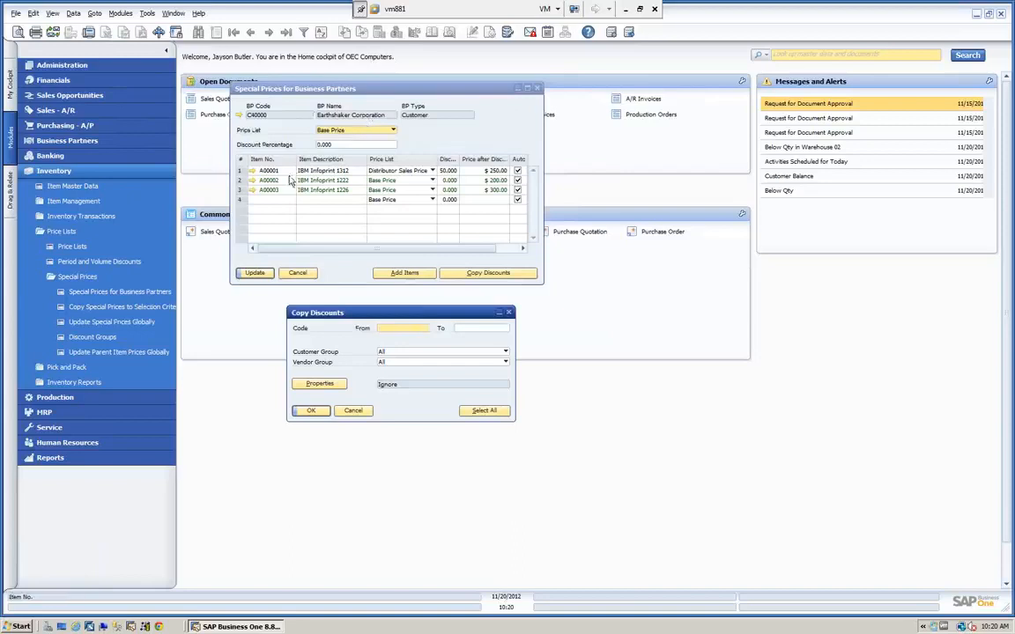
click(352, 411)
- Check the row options for item A00002, discard the unsaved special prices, and reopen Earthshaker Corporation's special prices
right_click(239, 180)
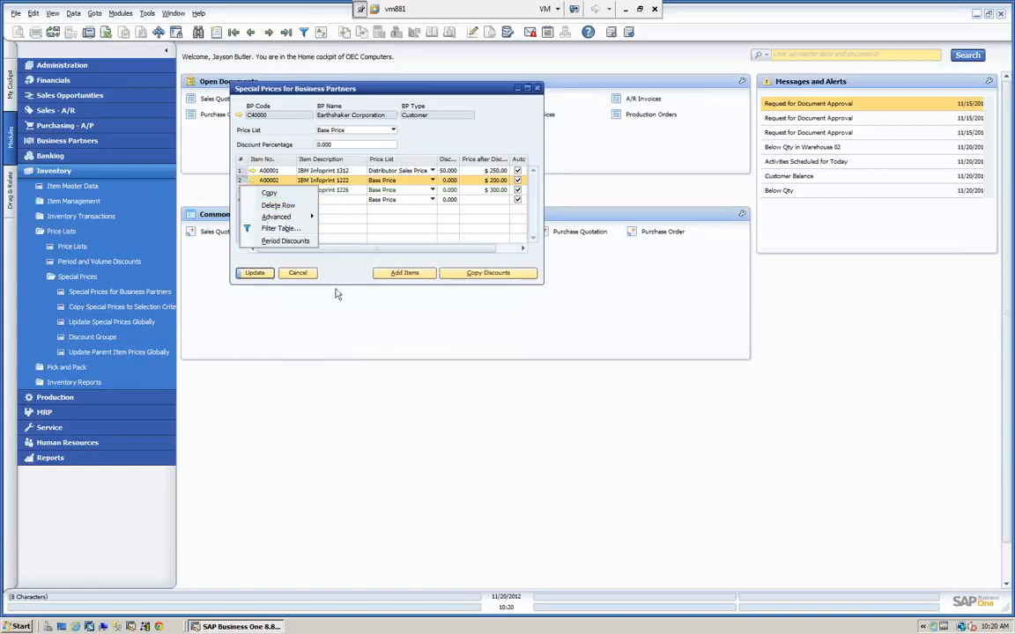
click(323, 397)
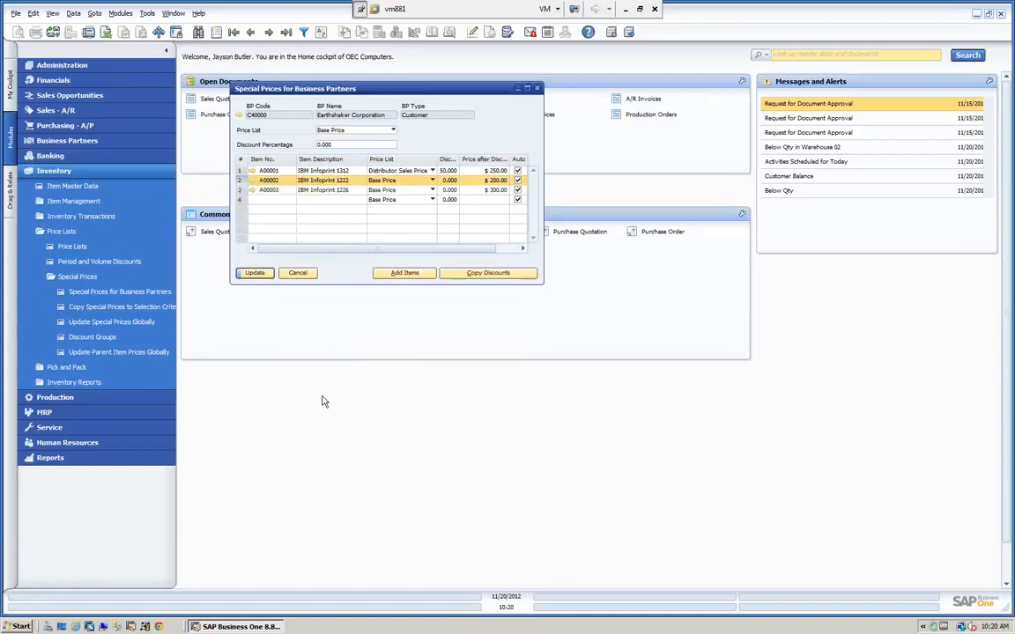
click(298, 273)
click(95, 292)
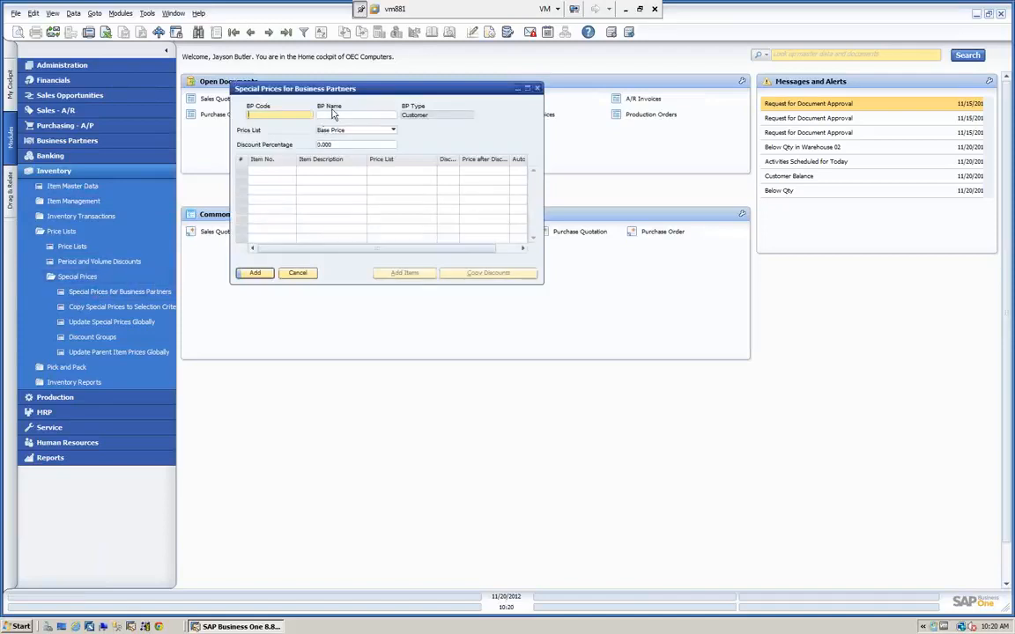
click(333, 114)
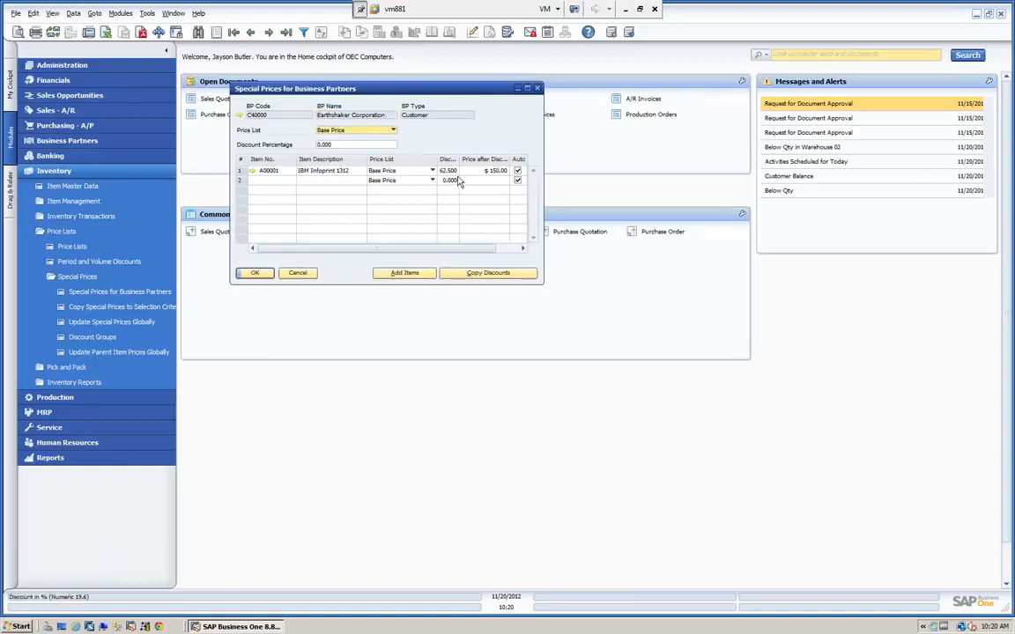
- Examine item A00001's period discounts and volume discounts for Earthshaker Corporation, and close the special prices without changes
double_click(239, 174)
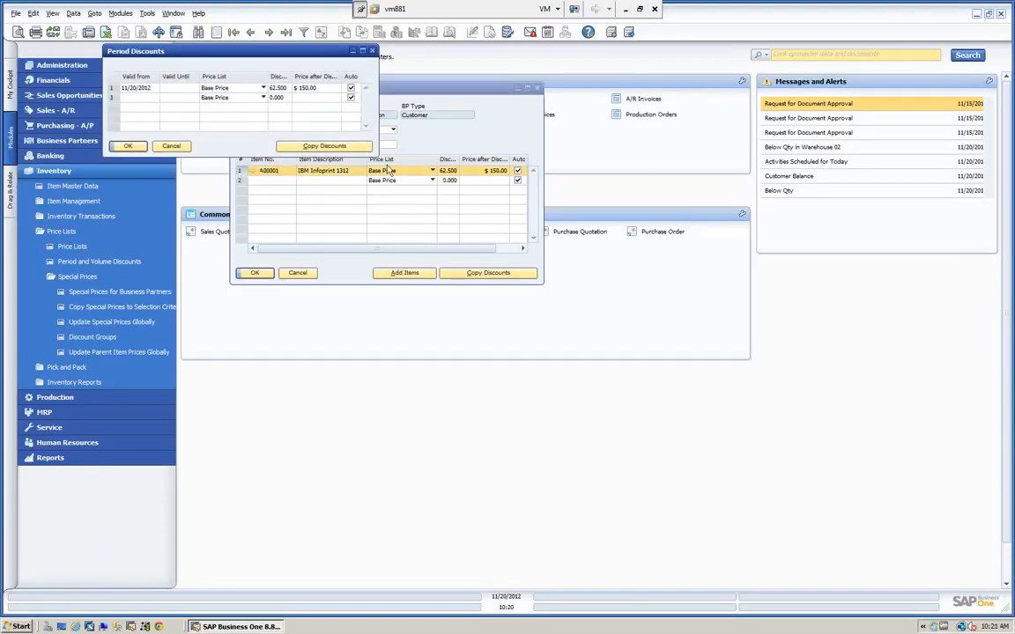
drag(271, 56, 364, 322)
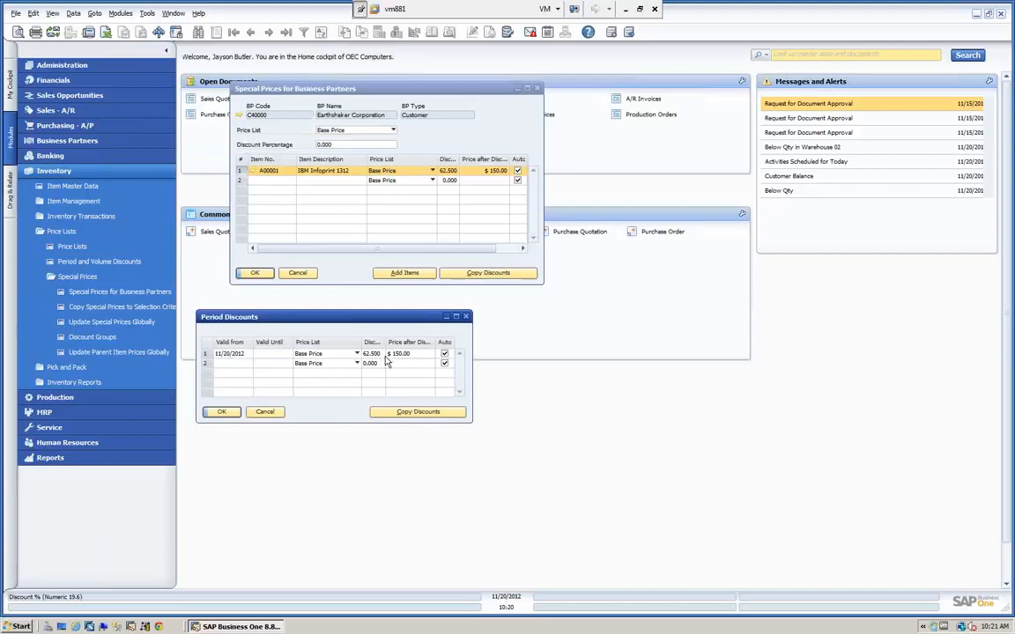
double_click(204, 355)
drag(100, 482, 632, 318)
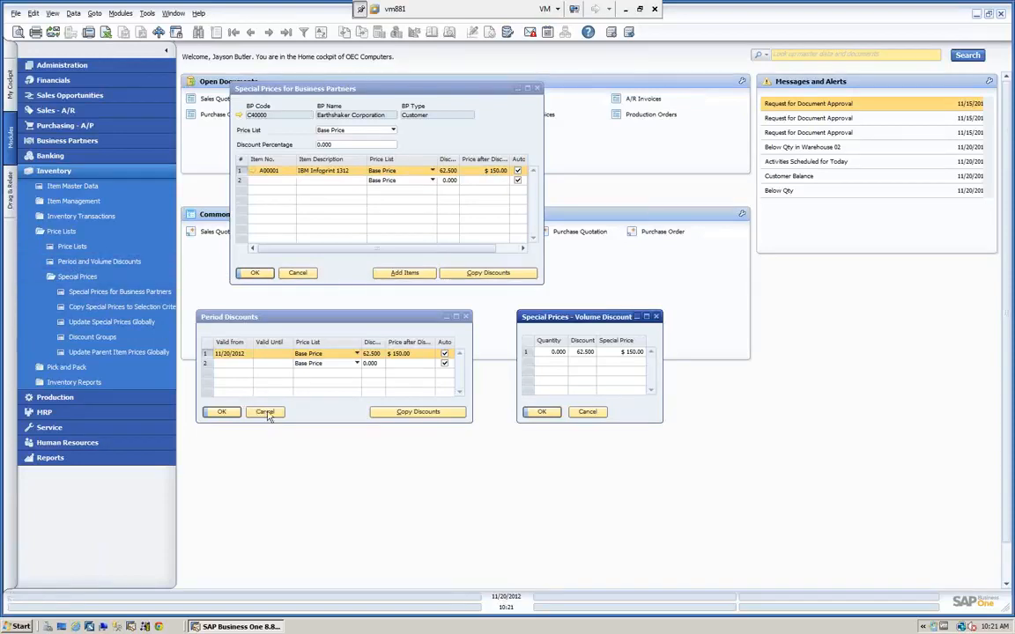
click(586, 411)
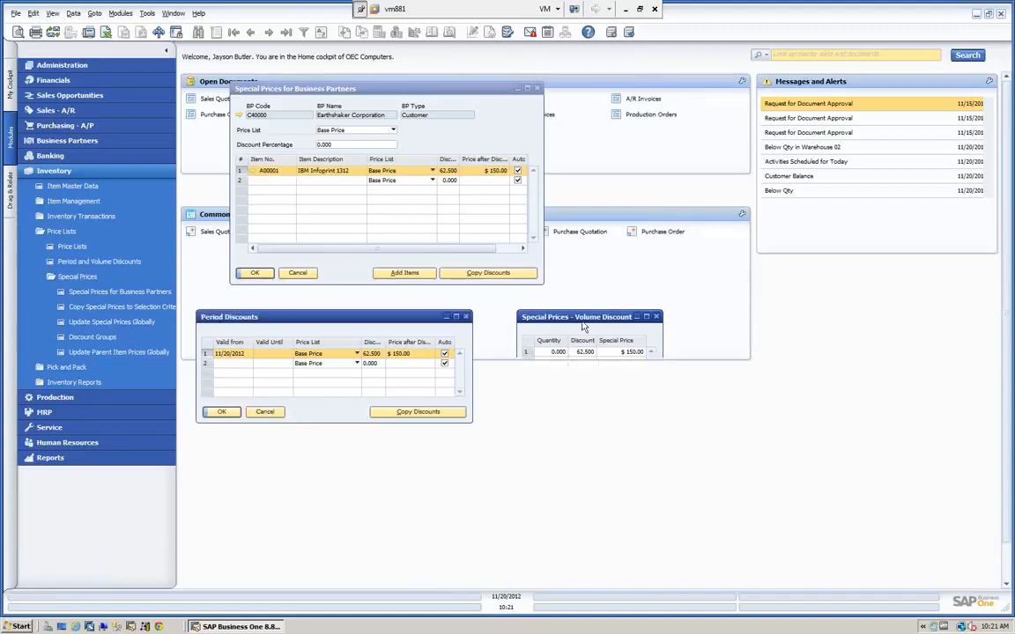
click(269, 414)
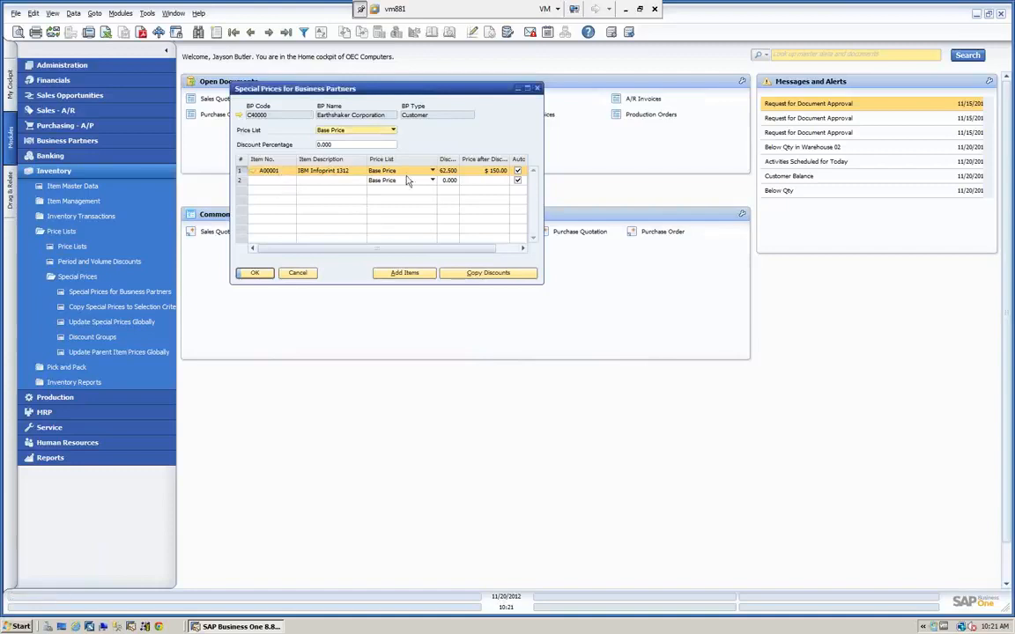
click(297, 274)
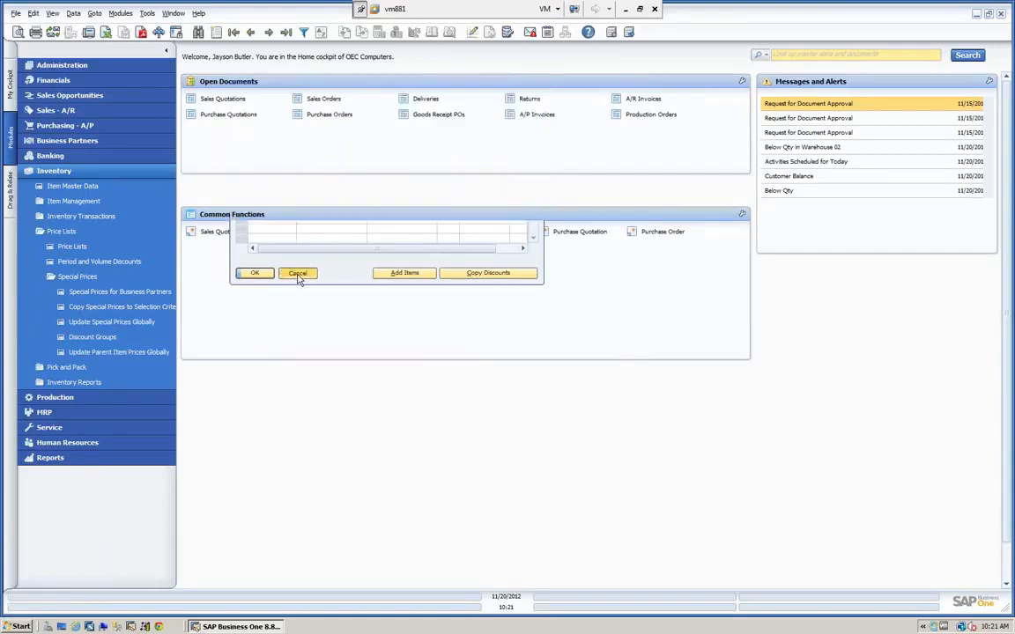
- Start a sales order for Earthshaker Corporation and set its delivery date to 11/20/2012
click(70, 171)
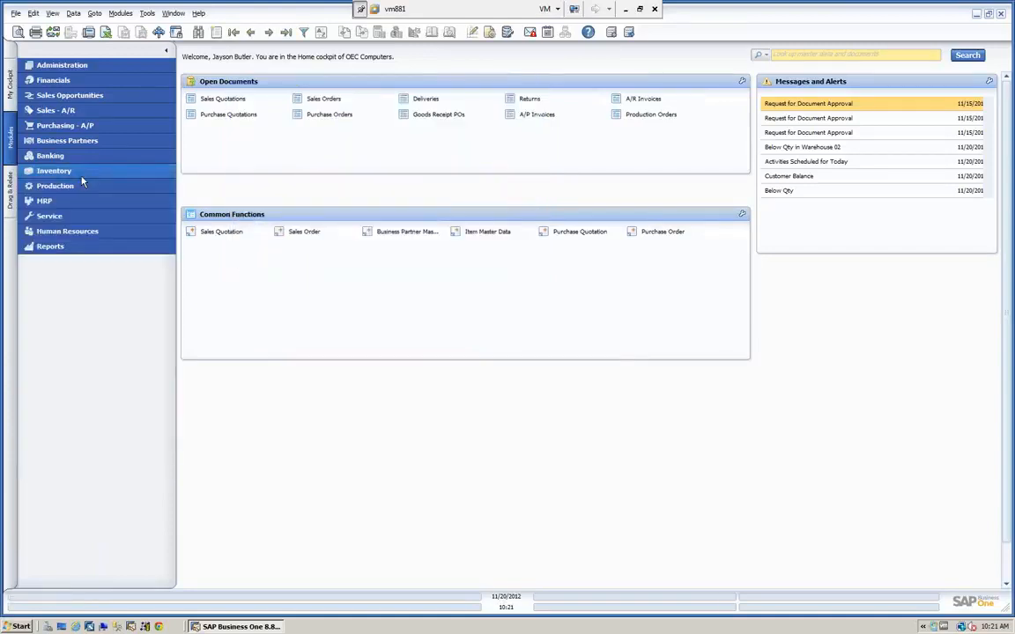
click(55, 110)
click(63, 140)
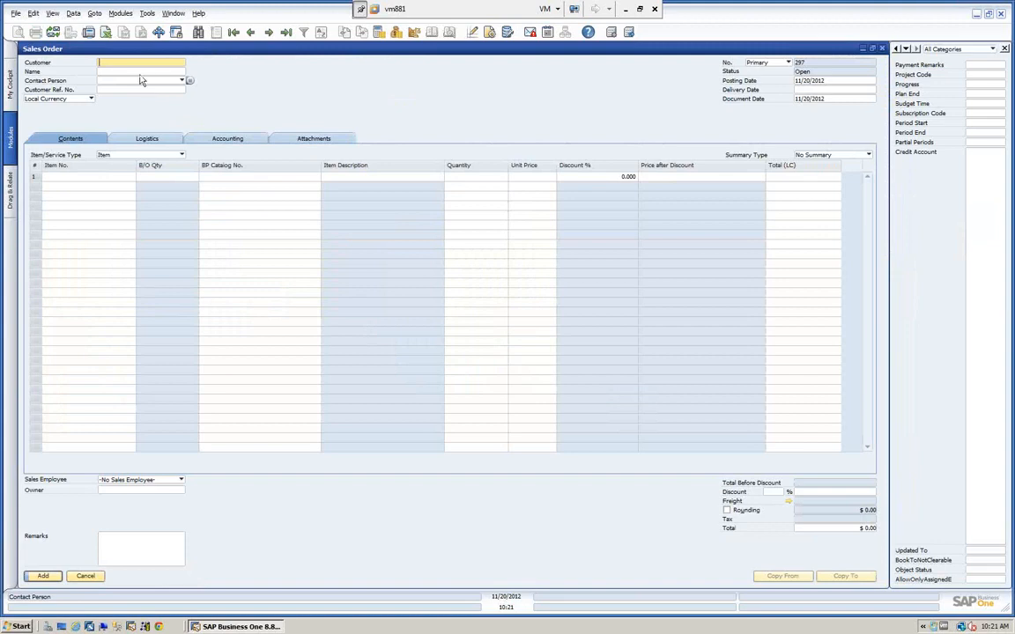
click(135, 72)
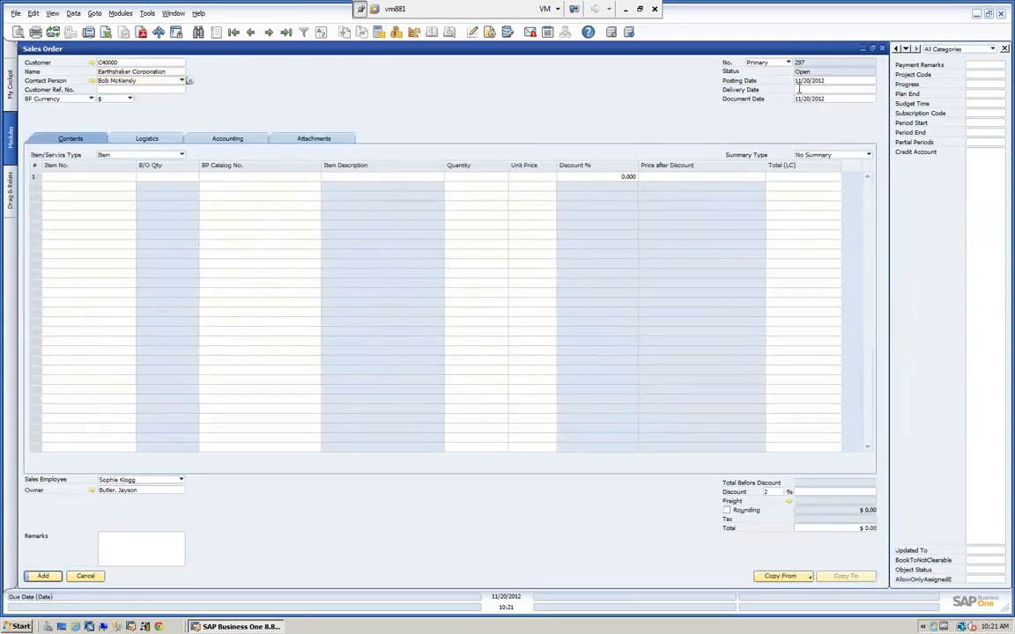
click(799, 89)
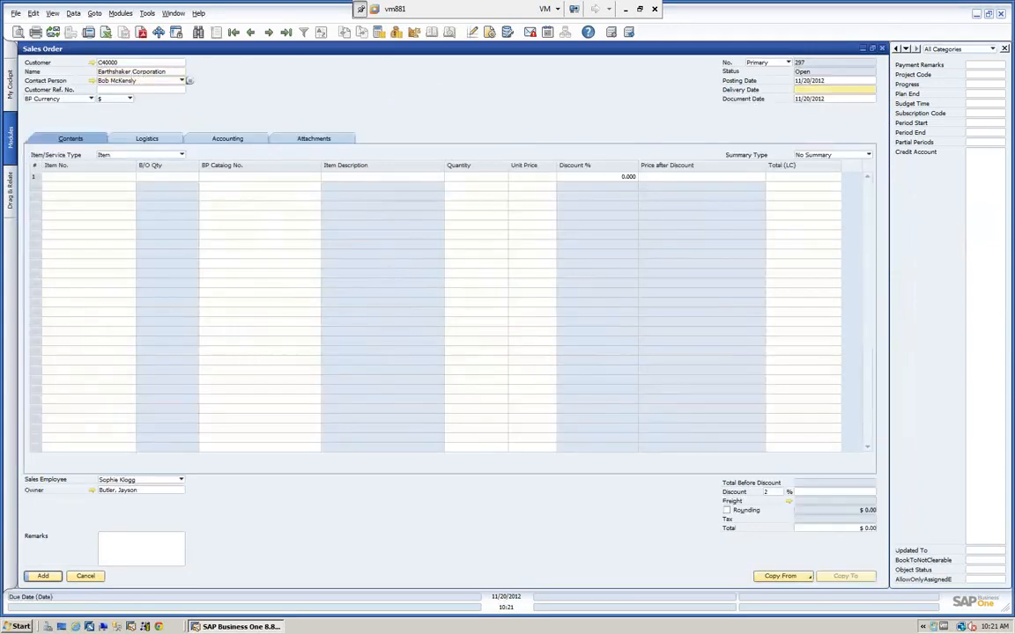
- Add items A00001 and A00002 to the sales order
click(107, 178)
key(Tab)
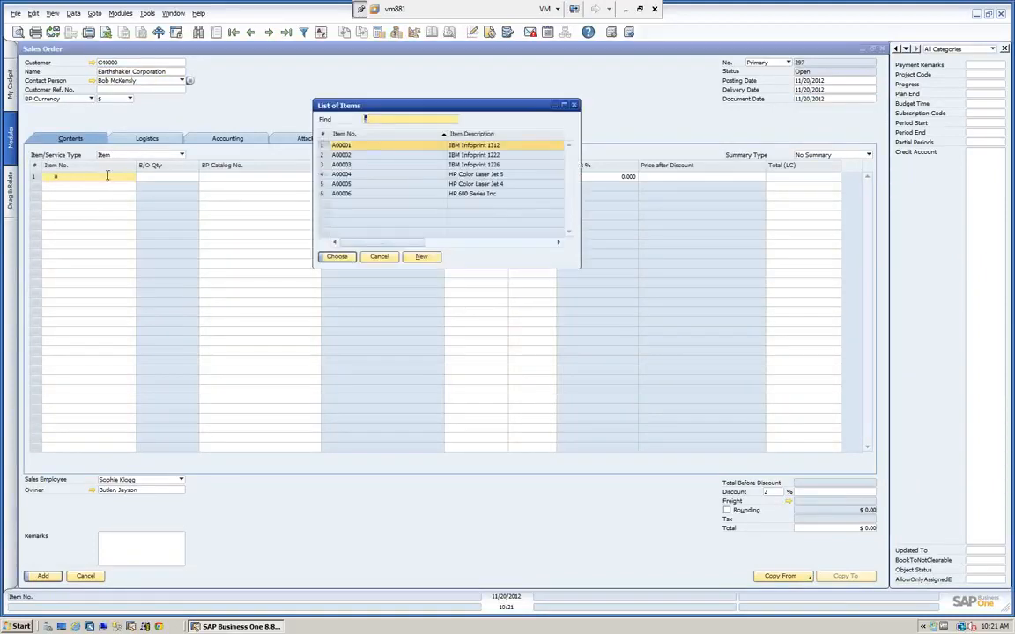
ctrl+click(341, 155)
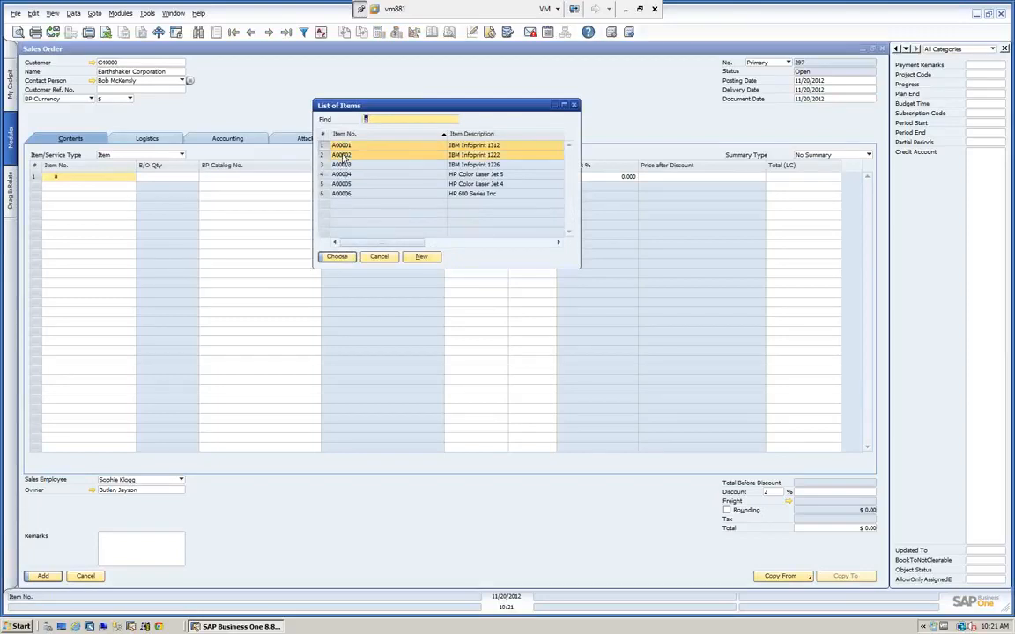
click(337, 256)
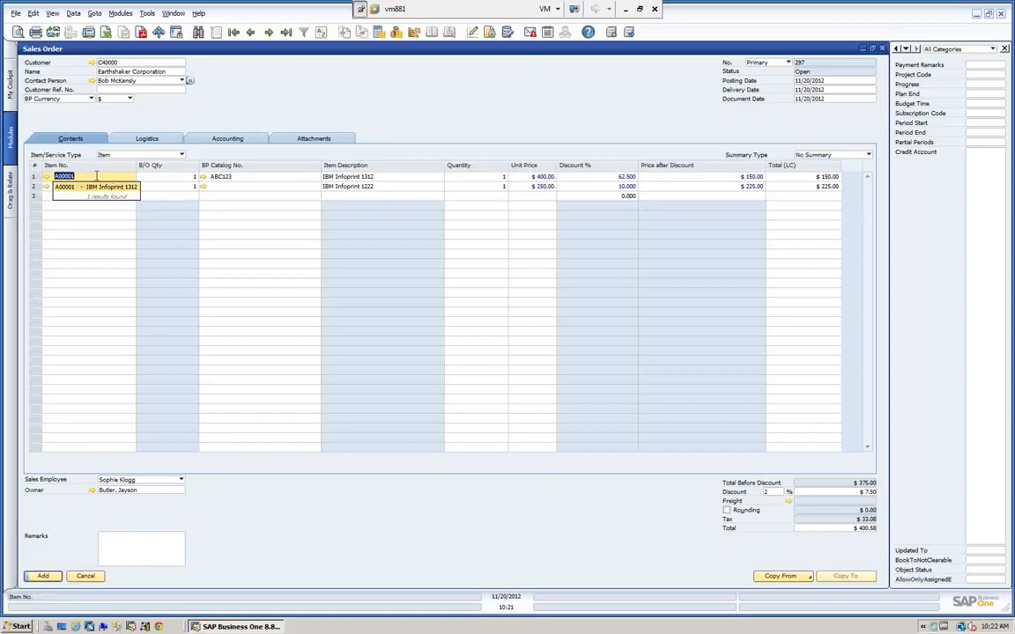
- Set item A00001's order quantity to 150 and dismiss the list of alternative items and catalog numbers
key(Tab)
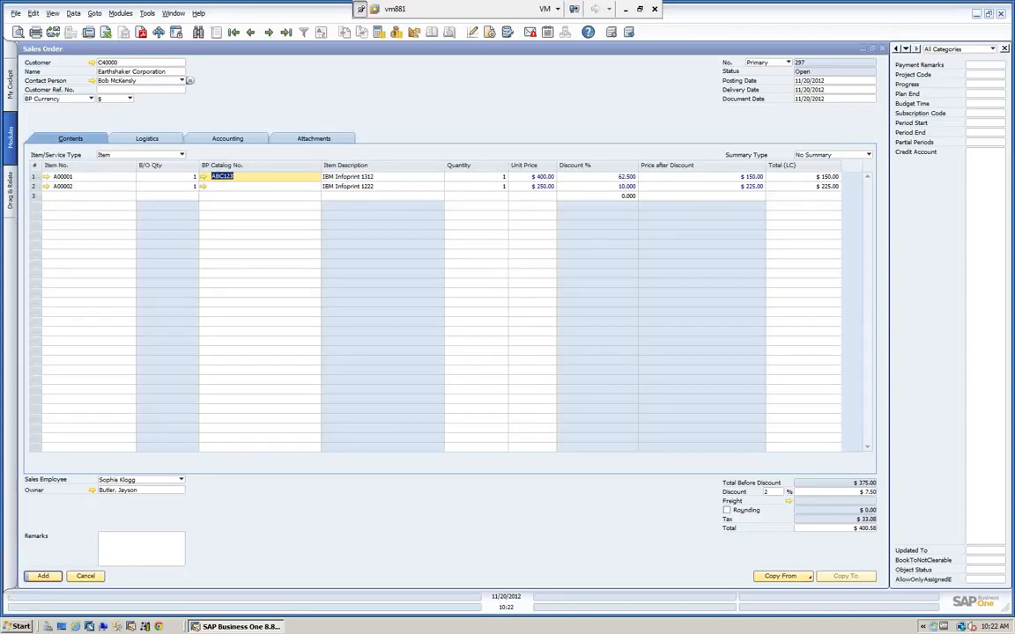
click(494, 177)
text(150)
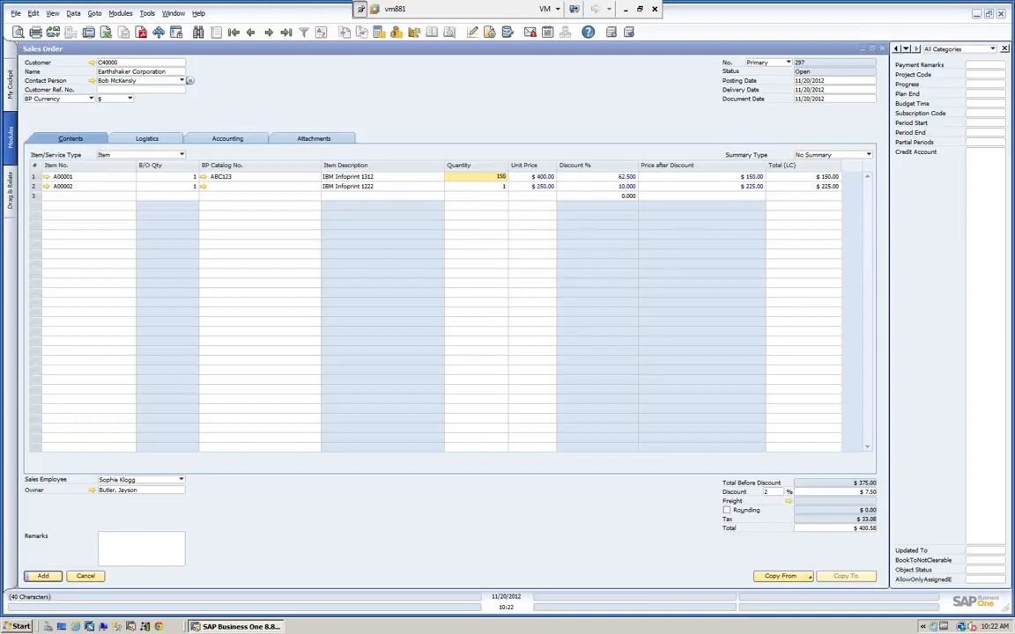
key(Tab)
key(Tab)
key(Tab)
key(Tab)
key(Tab)
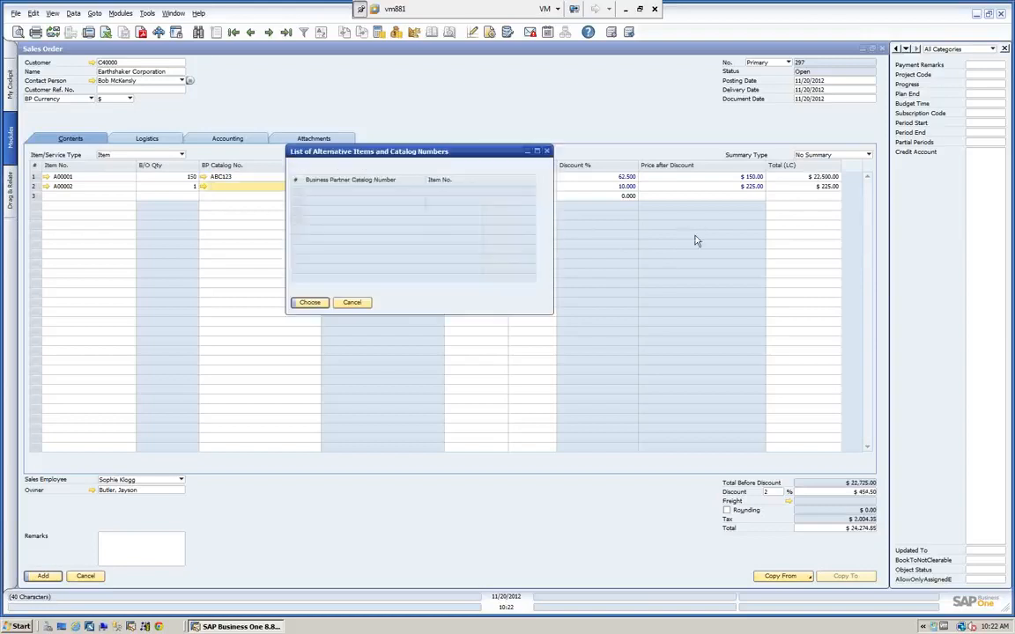
click(353, 304)
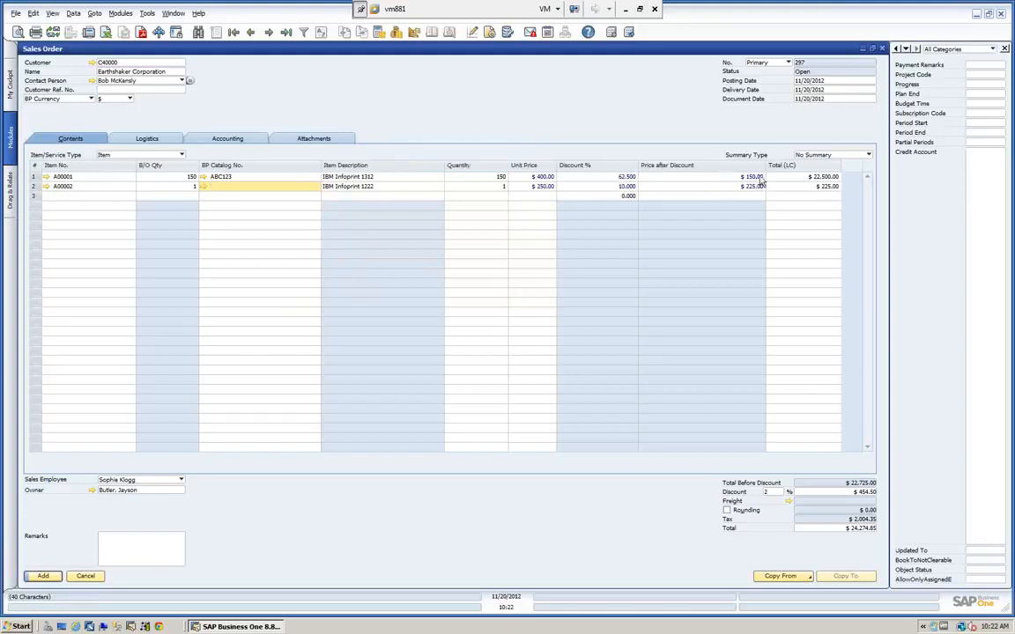
- Set item A00001's order quantity to 1
click(491, 177)
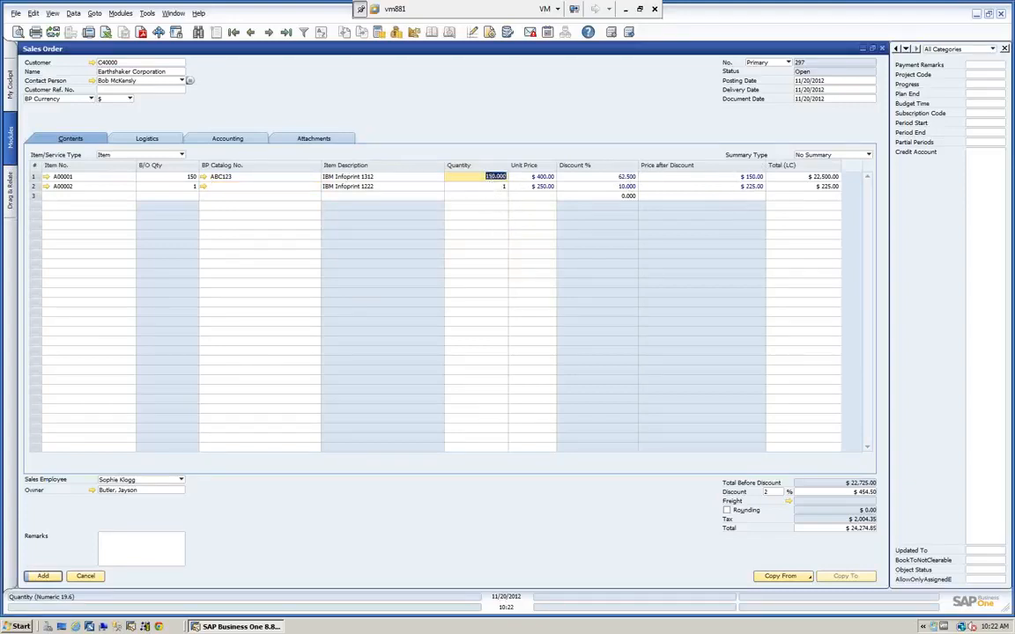
text(1)
click(489, 186)
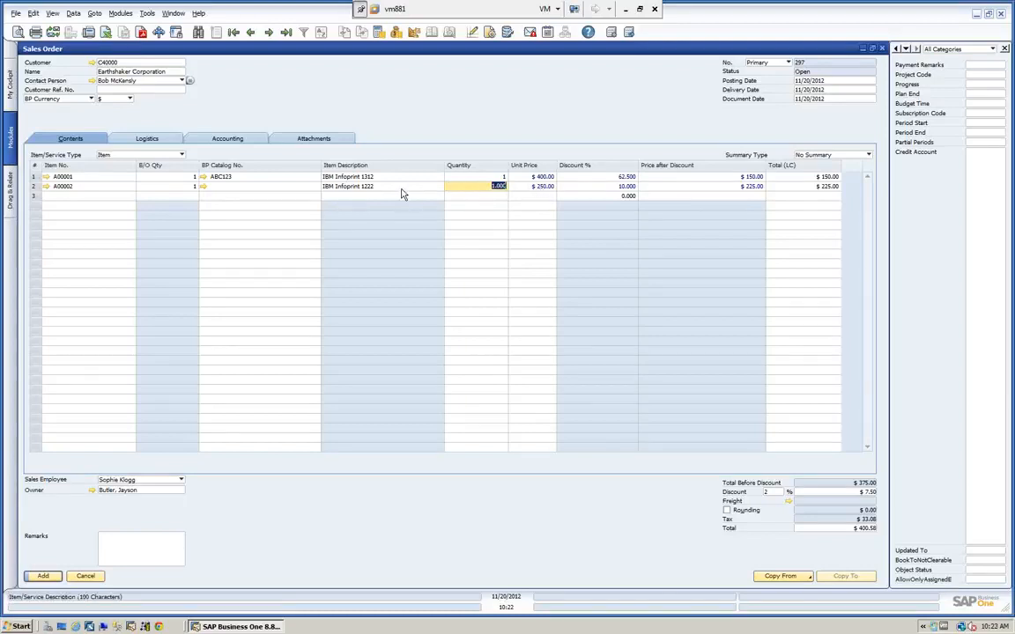
- Assign catalog number ABC123 to the second order line and set that line's quantity to 150
click(89, 186)
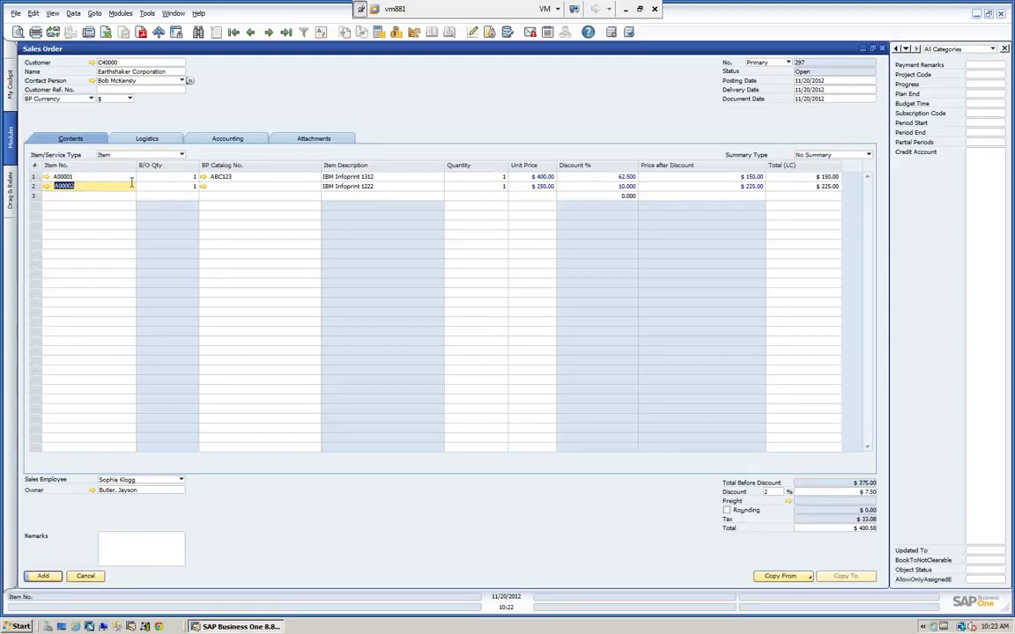
key(Tab)
key(Tab)
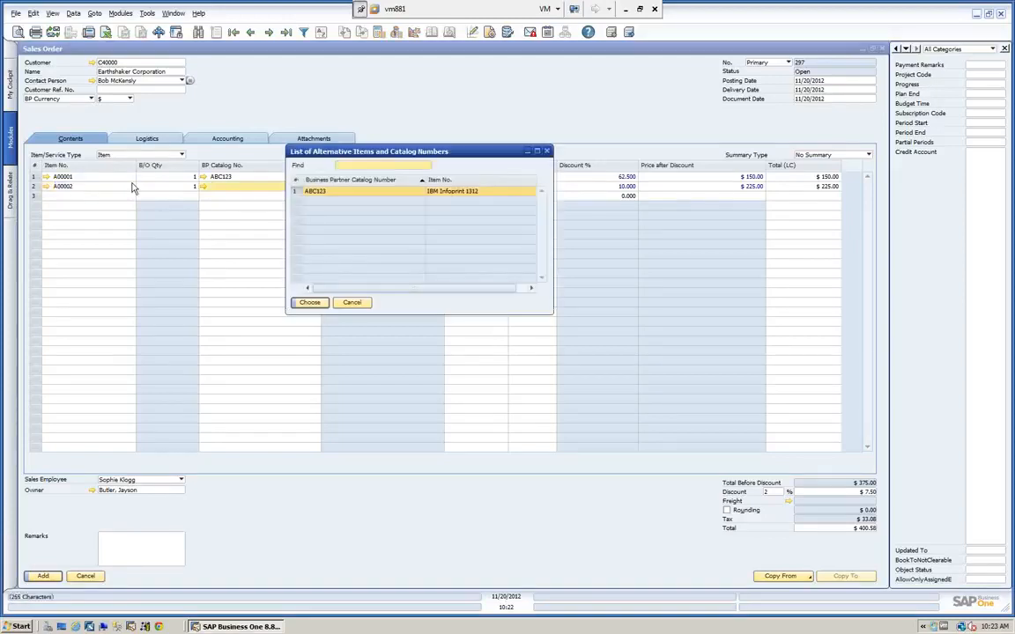
click(310, 302)
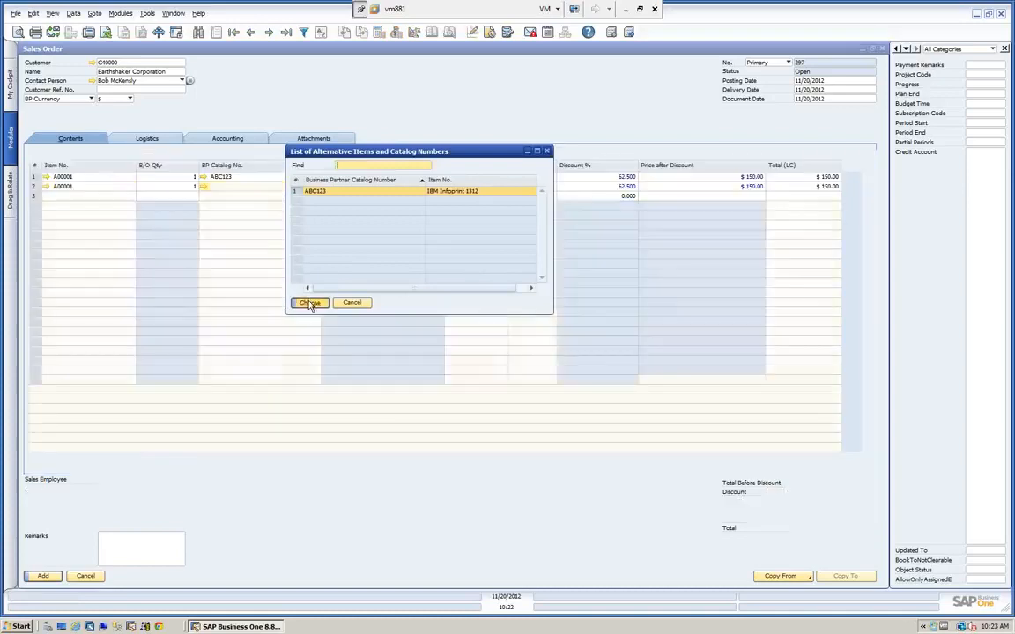
key(Tab)
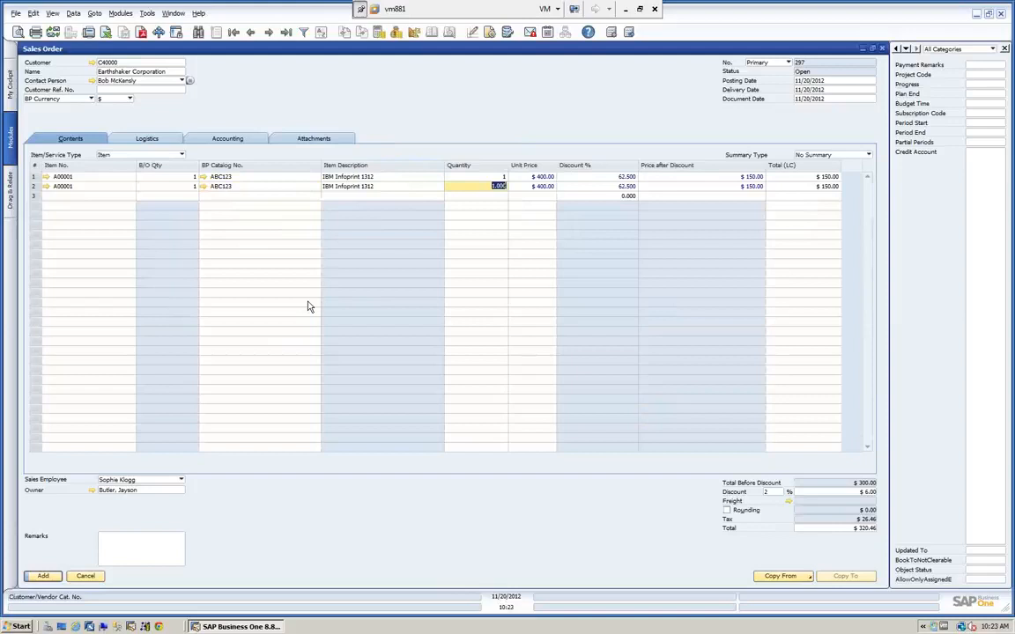
key(BackSpace)
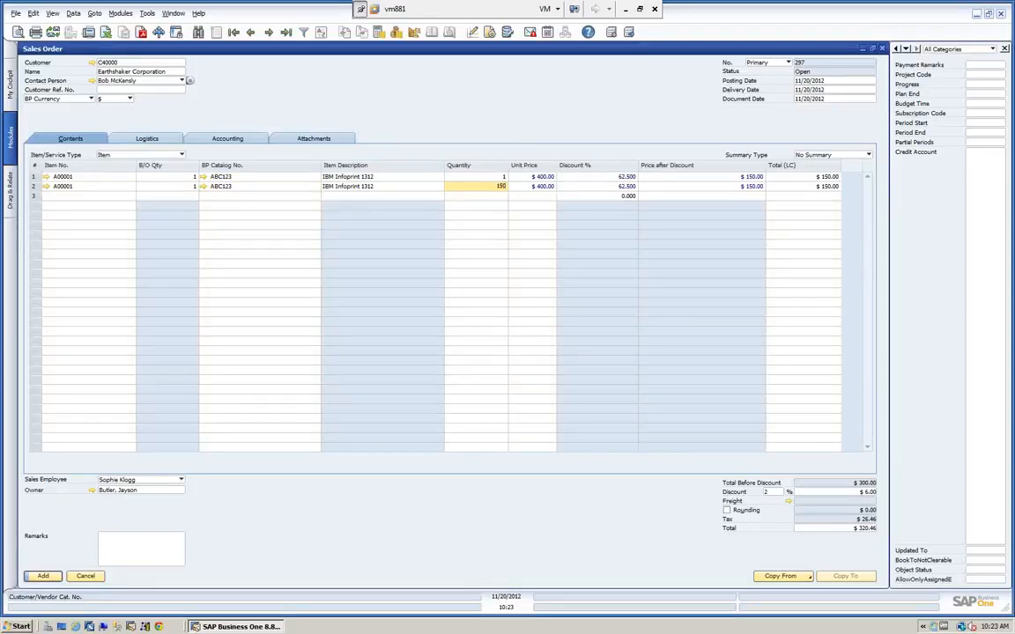
key(Tab)
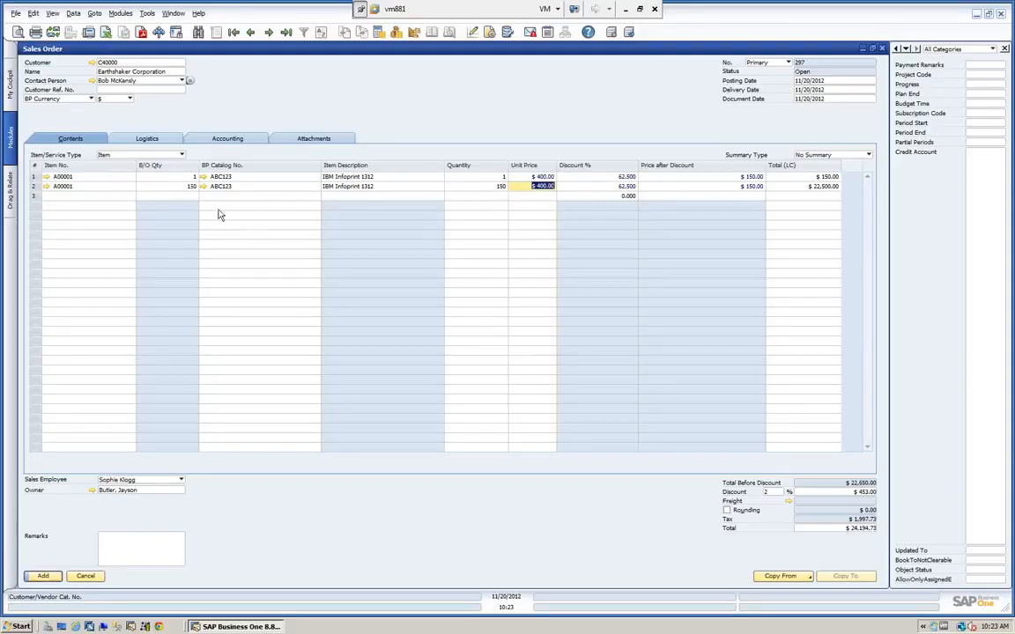
- Change the second order line's item to A00002
click(93, 188)
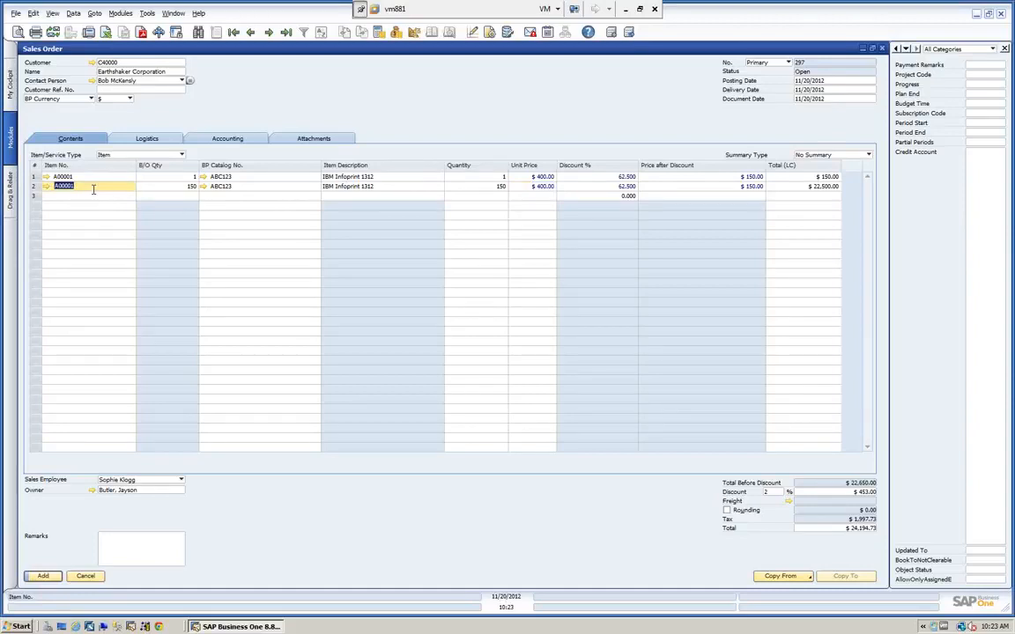
text(2)
key(Tab)
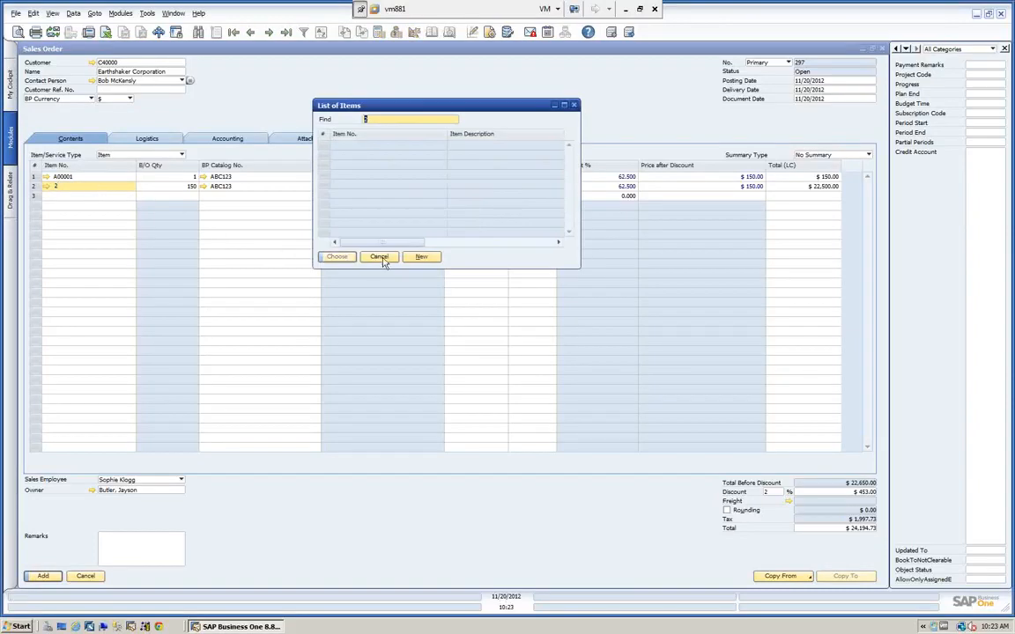
click(343, 231)
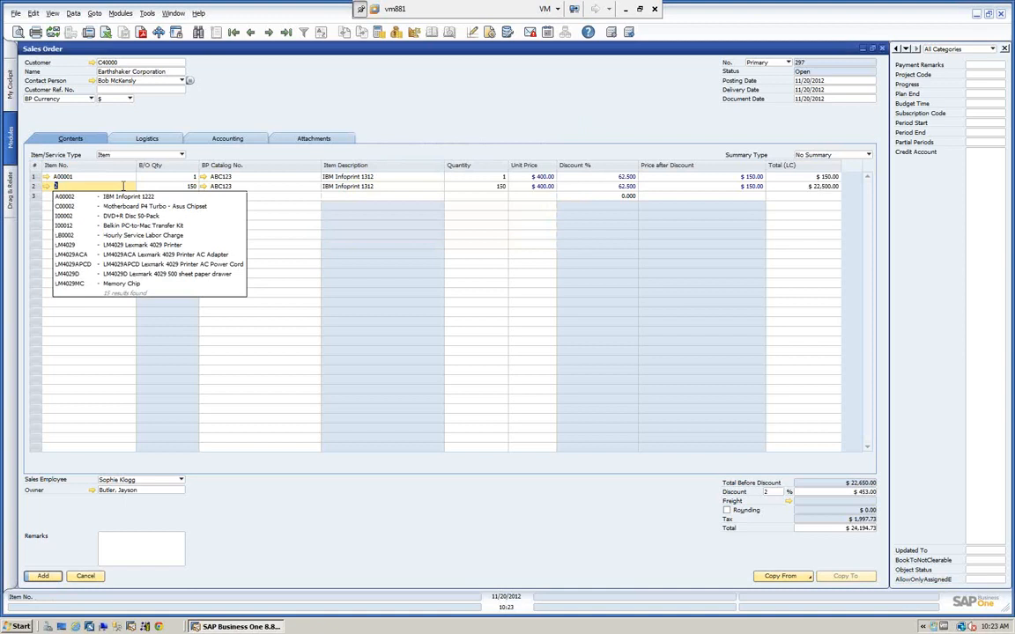
click(69, 196)
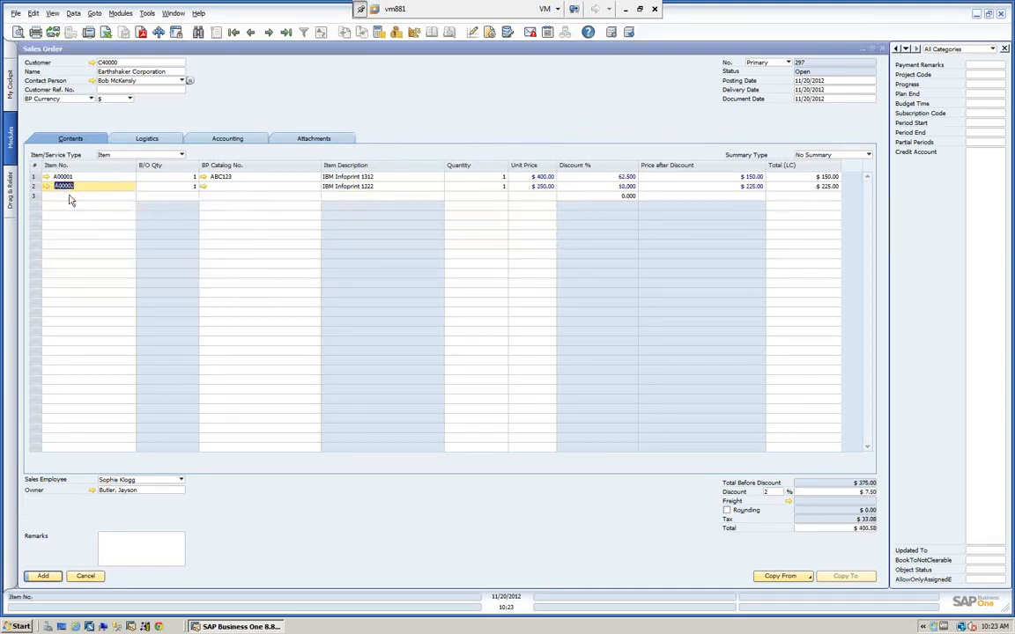
- Set item A00002's order quantity to 150 to check its volume discount, and discard the sales order
click(491, 187)
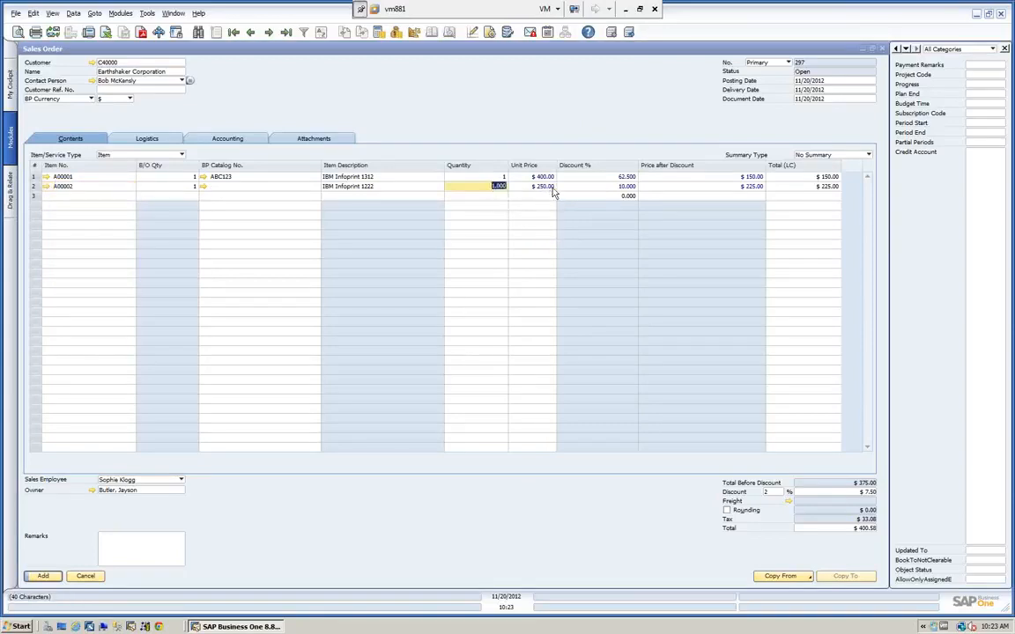
text(150)
key(Tab)
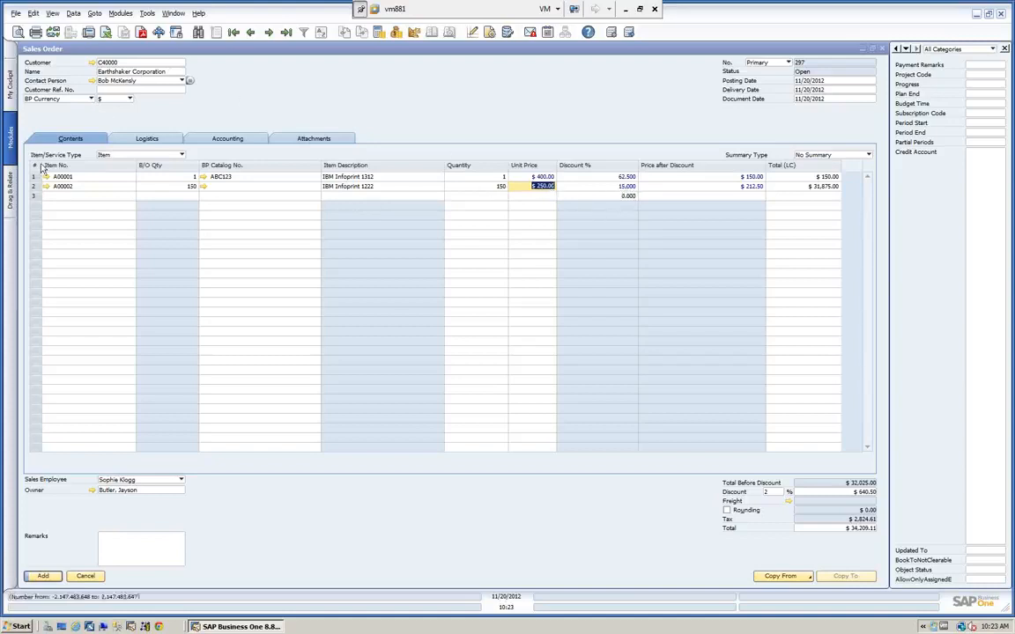
click(85, 577)
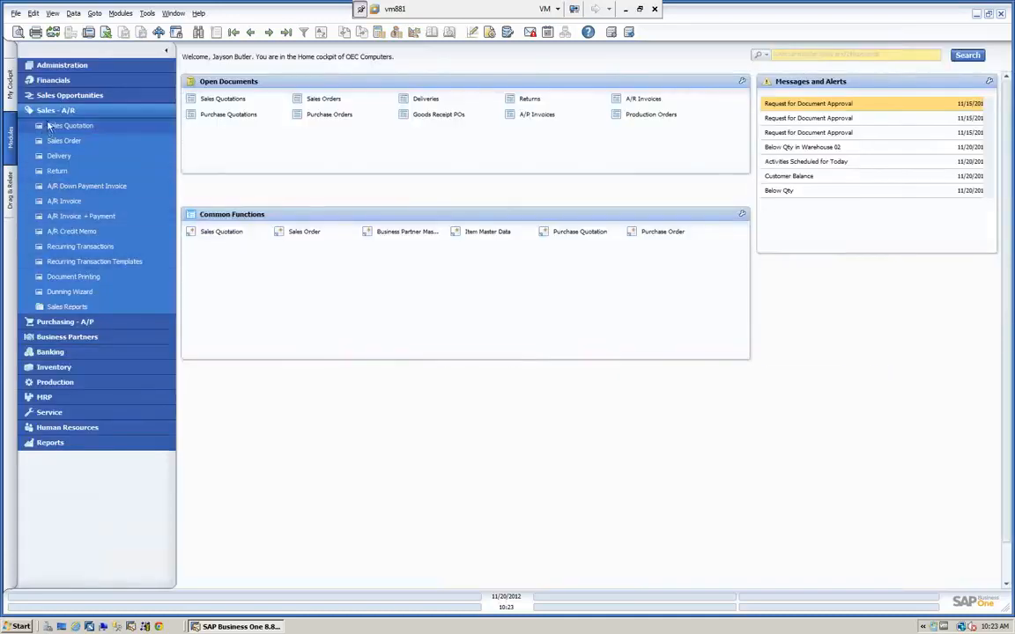
- Review the special prices defined for business partner Earthshaker Corporation and close them without changes
click(53, 111)
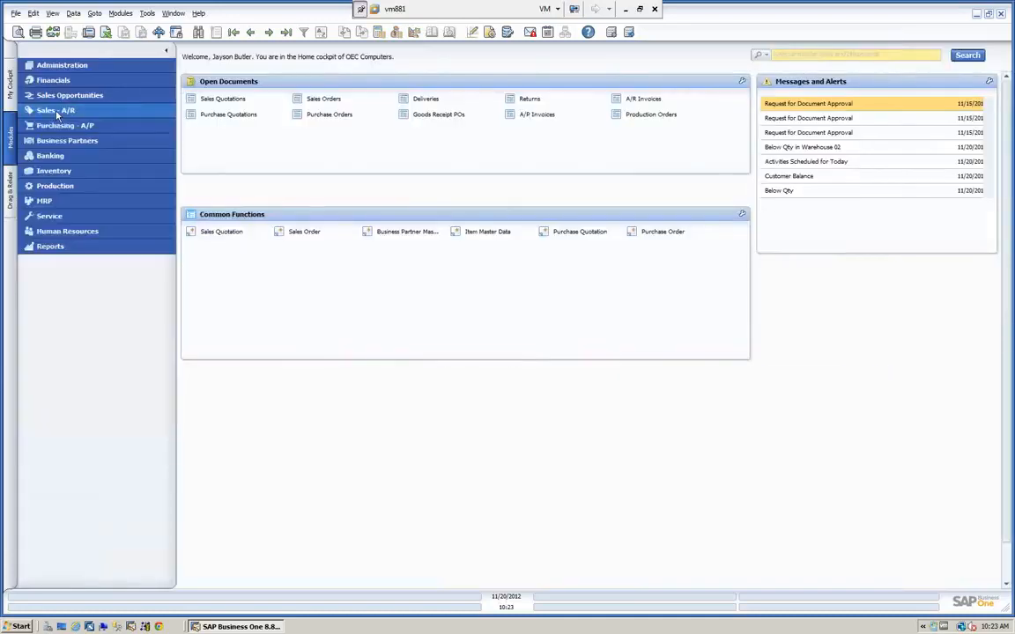
click(57, 170)
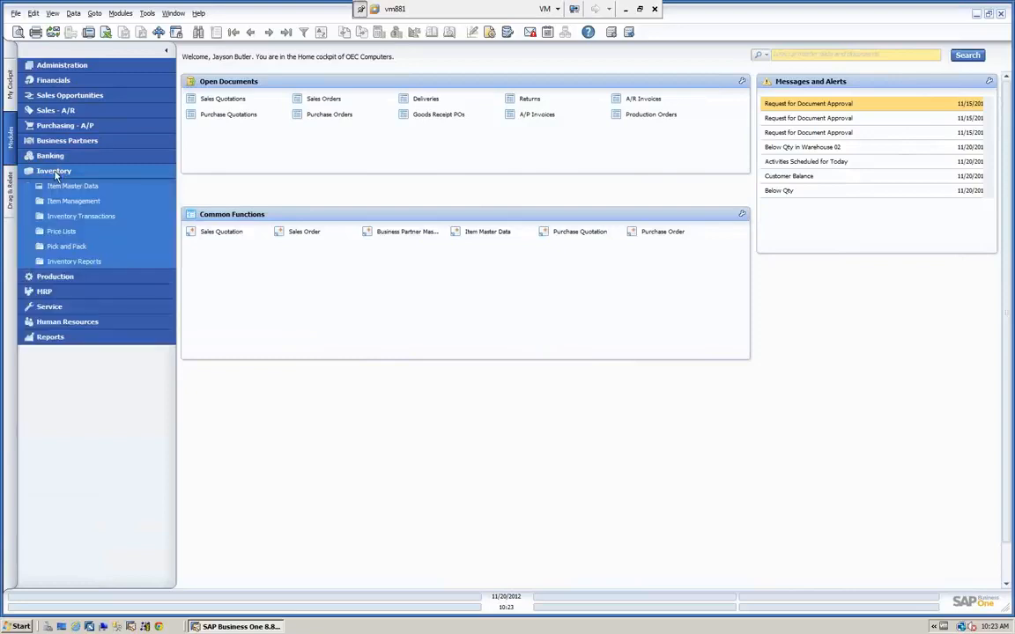
click(61, 231)
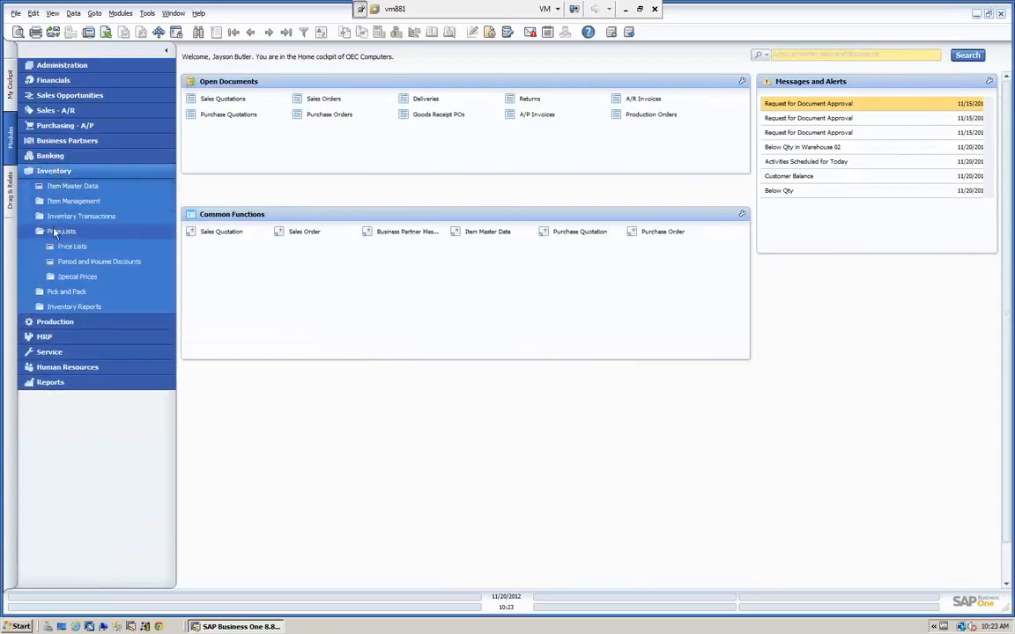
click(52, 278)
click(84, 294)
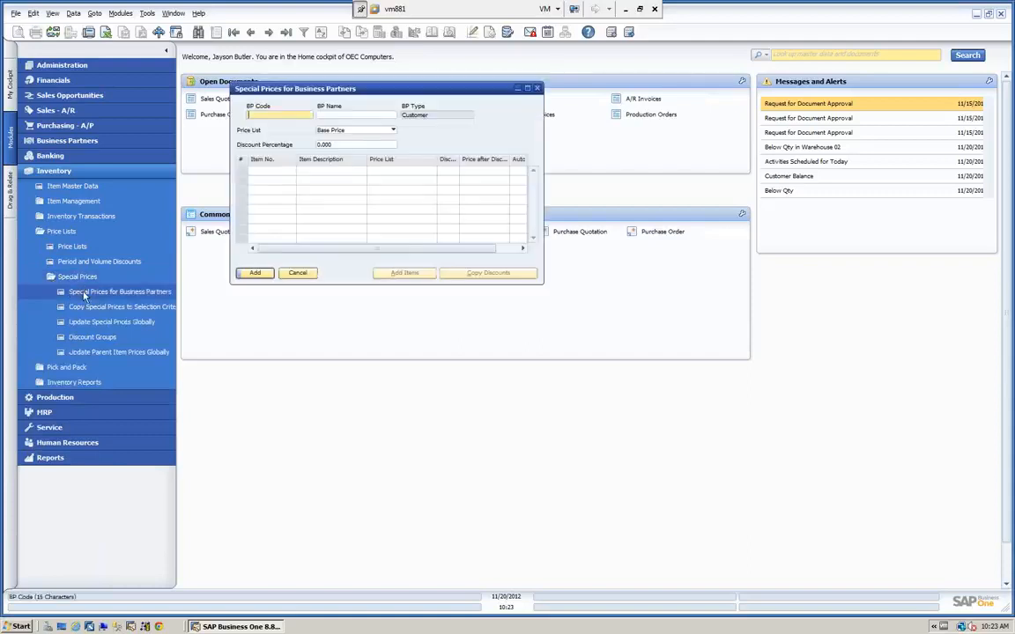
click(332, 113)
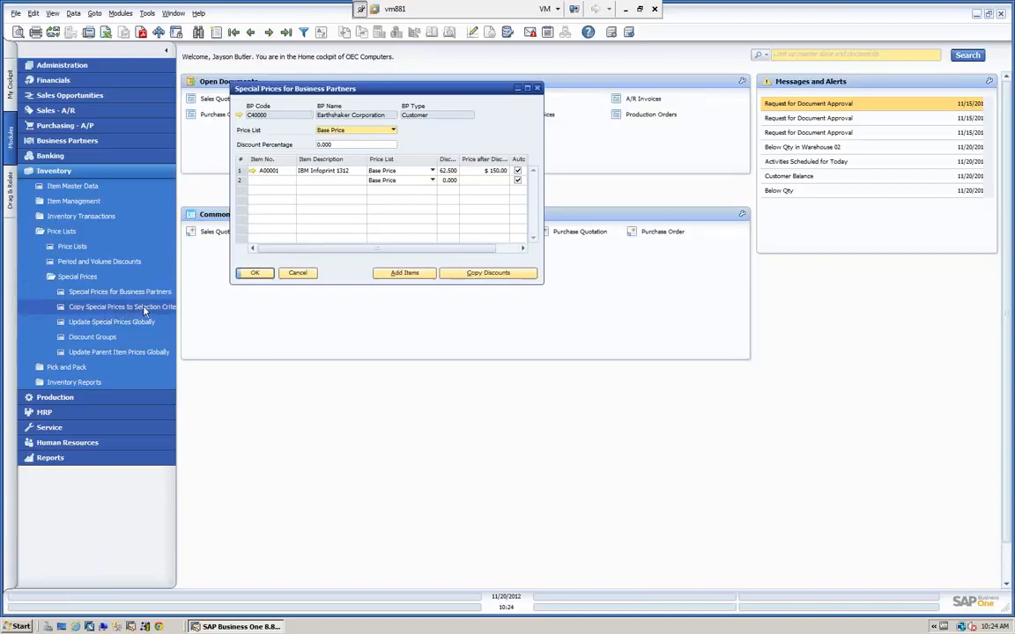
click(297, 273)
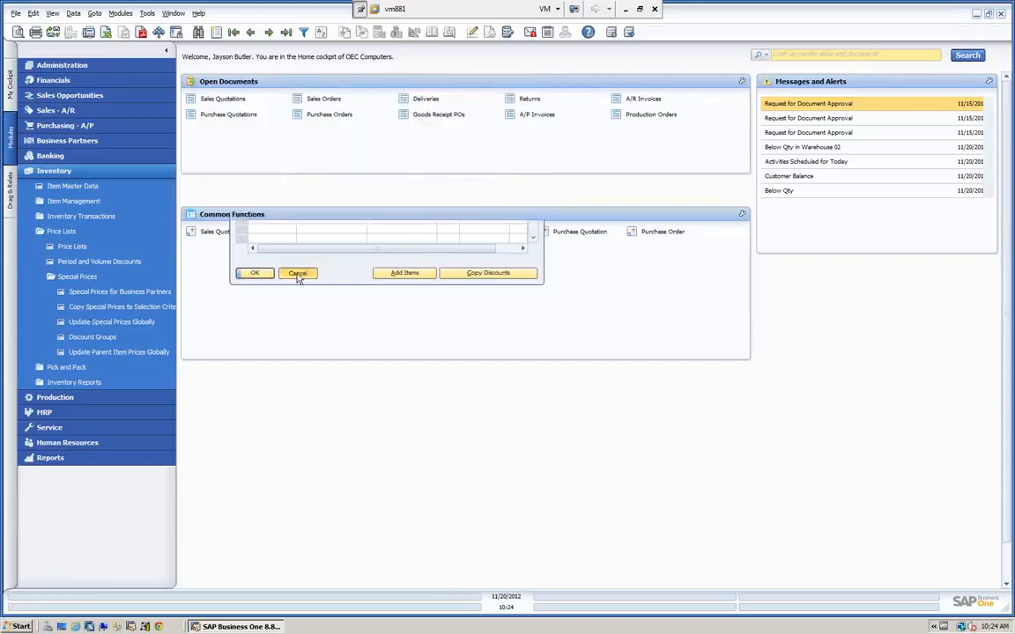
- Start copying special prices to selection criteria with Earthshaker Corporation as the source business partner
click(107, 307)
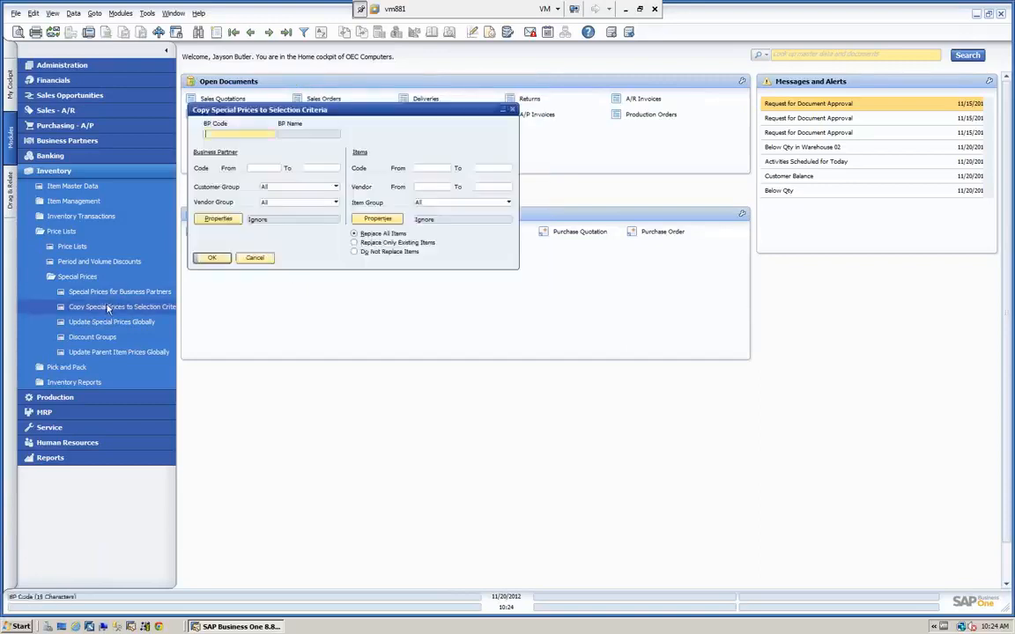
drag(334, 115, 409, 113)
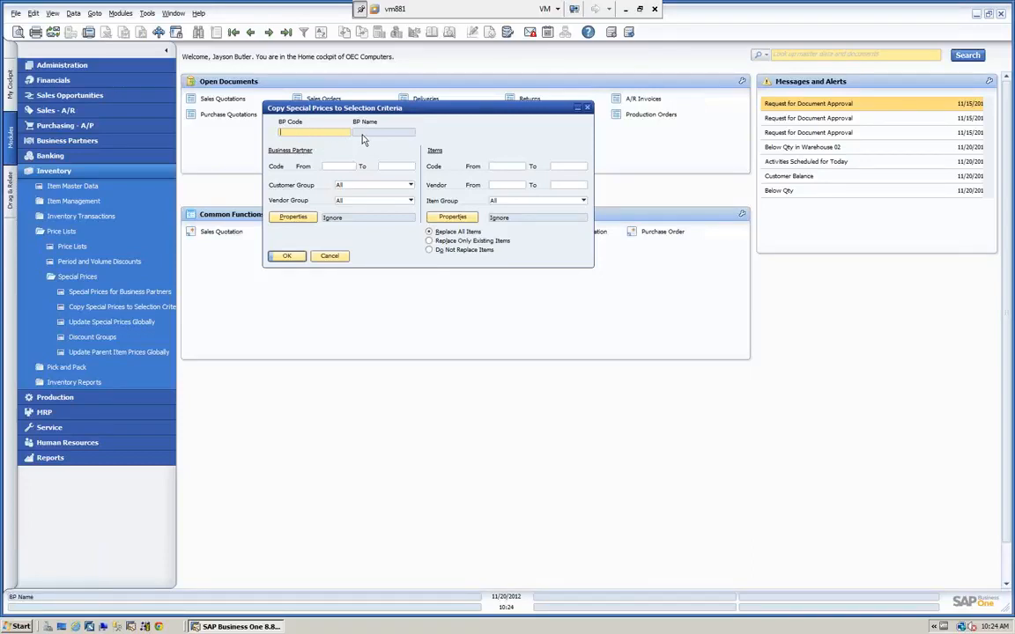
key(Tab)
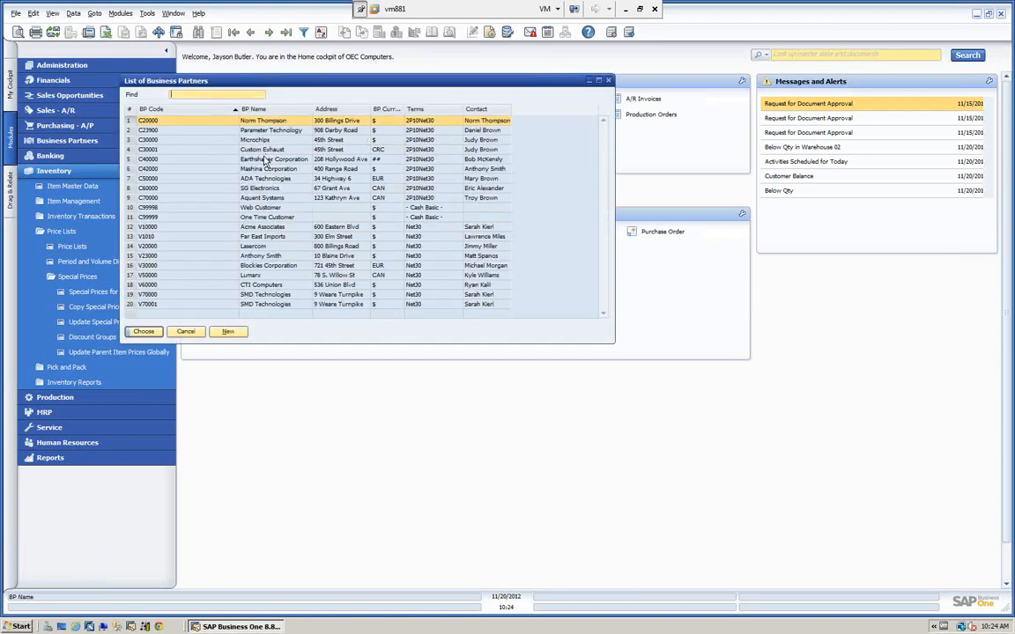
click(263, 159)
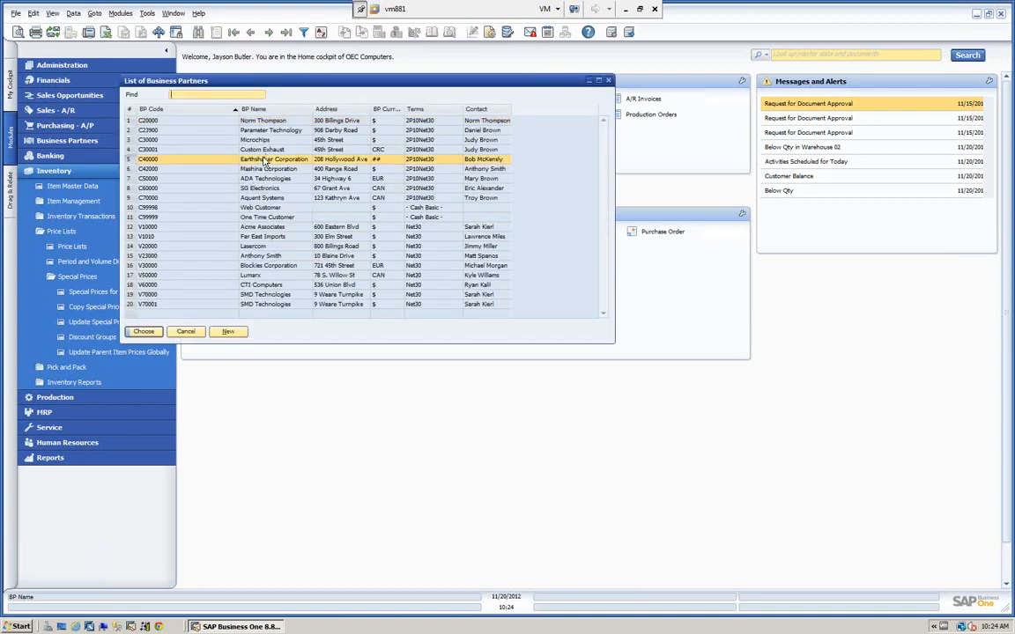
click(144, 332)
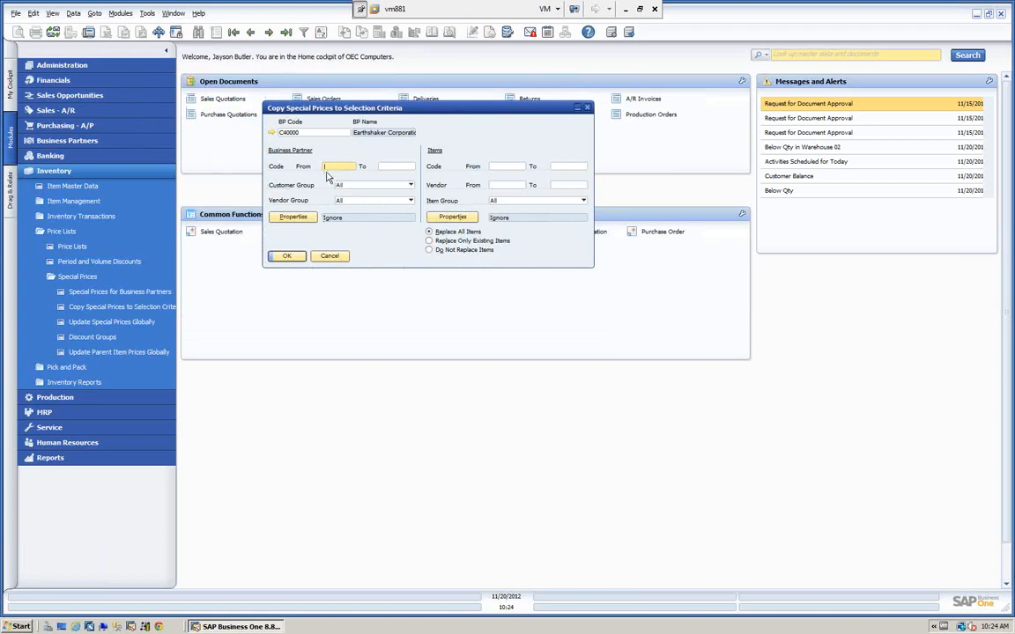
- Limit the target business partner code range to the first listed customer, using its code for both From and To
click(337, 166)
key(Tab)
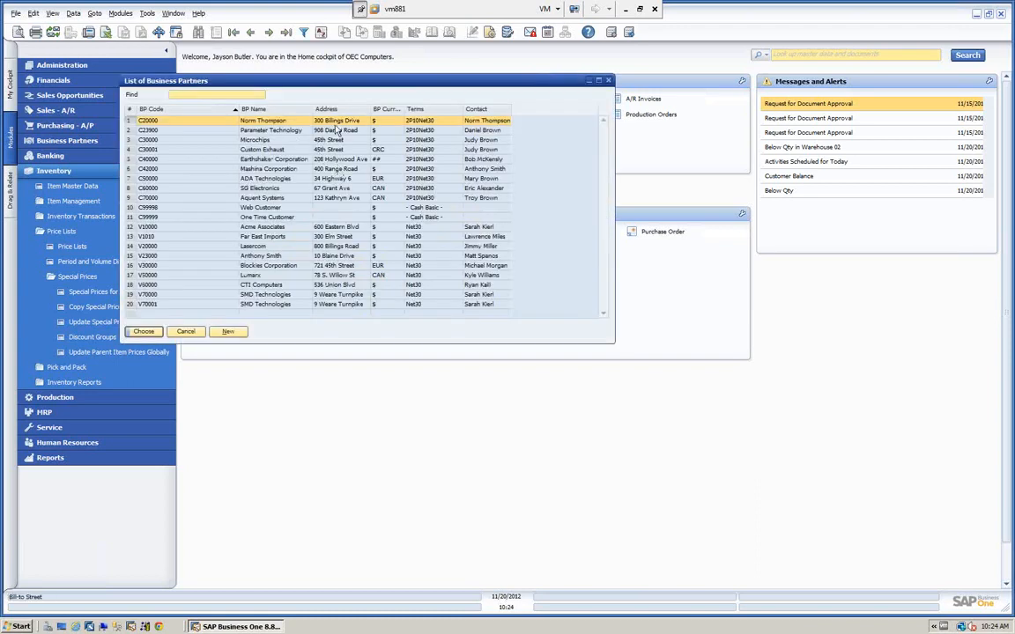
click(141, 331)
click(399, 168)
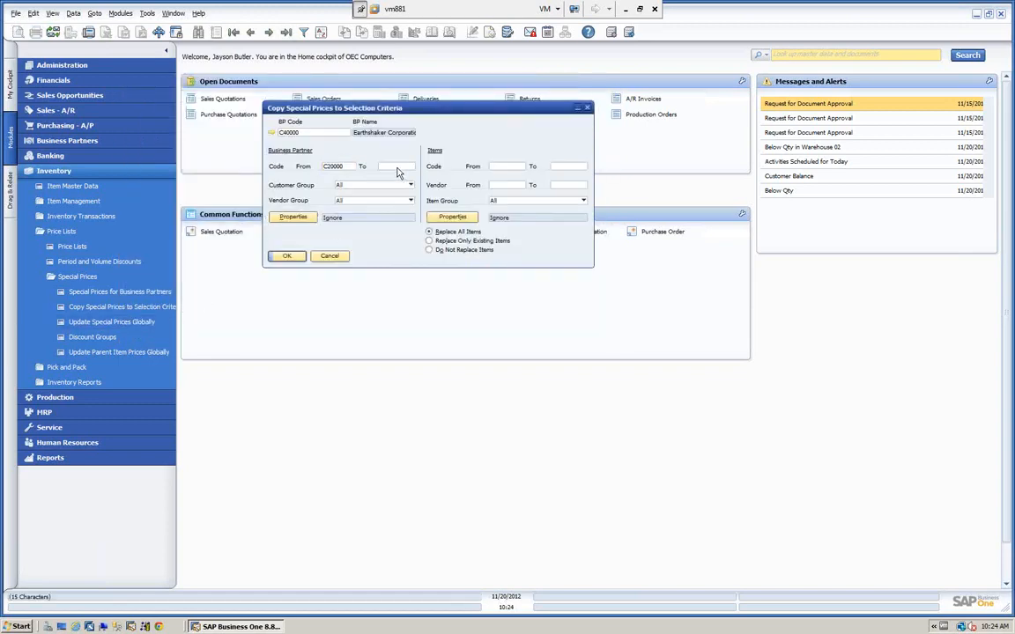
key(Tab)
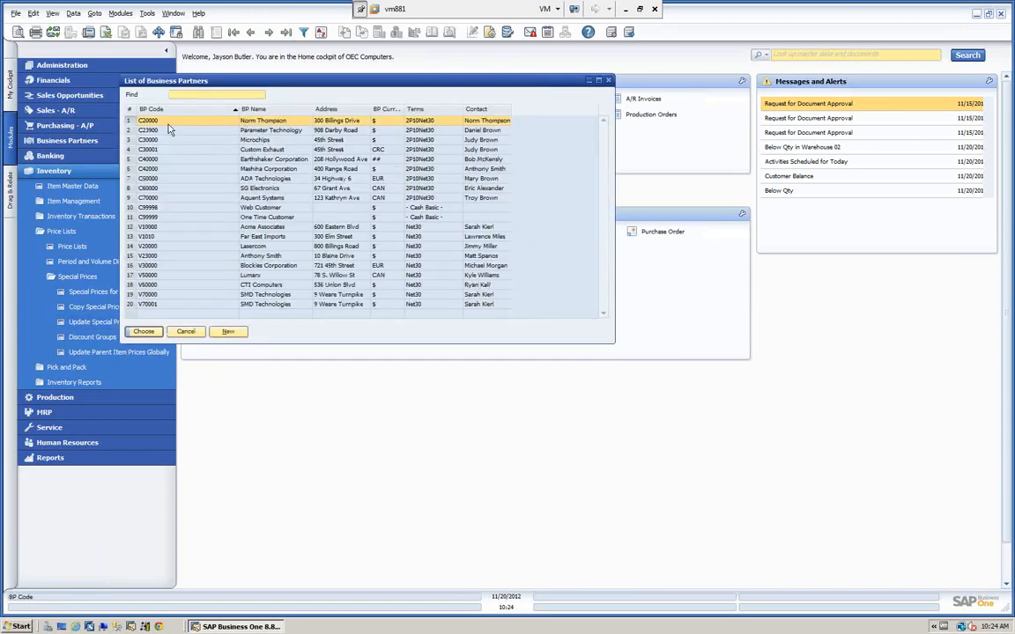
click(142, 331)
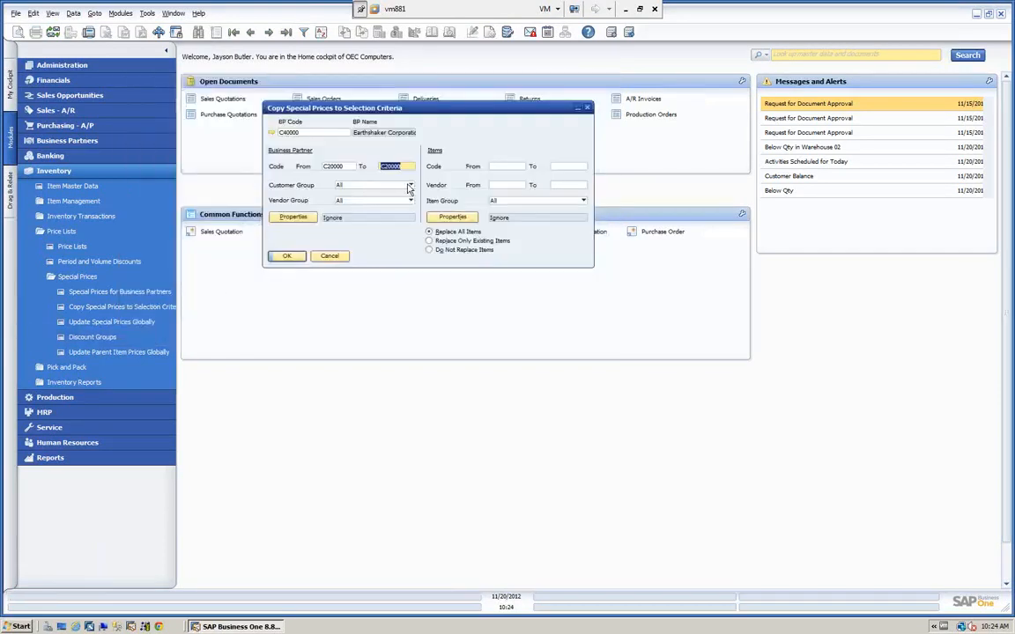
- Examine the customer group, vendor group and business partner property options of the copy criteria without changing them
click(412, 187)
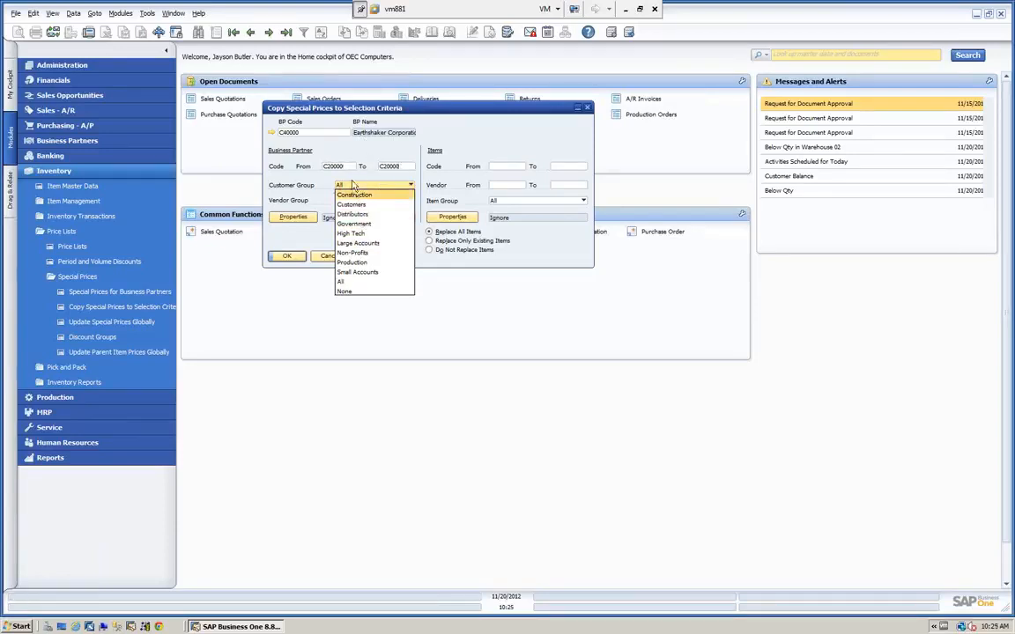
click(326, 192)
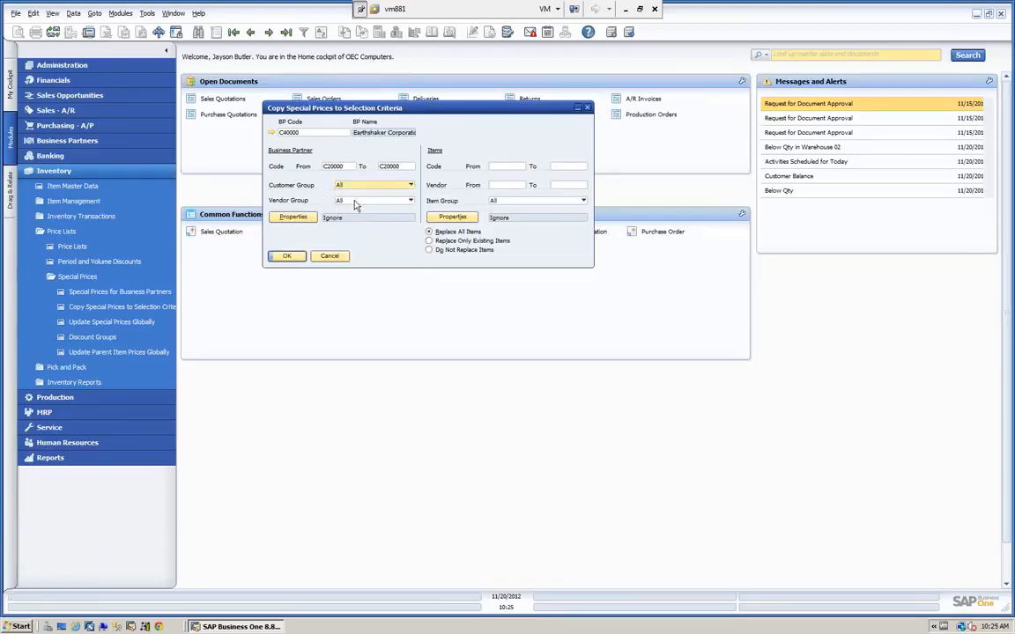
click(362, 201)
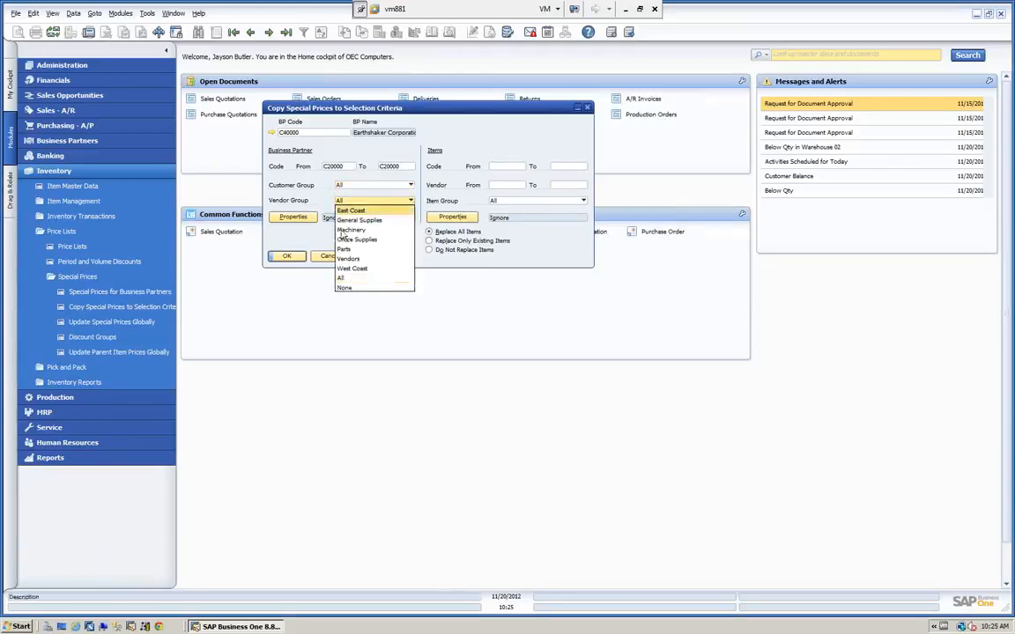
click(327, 203)
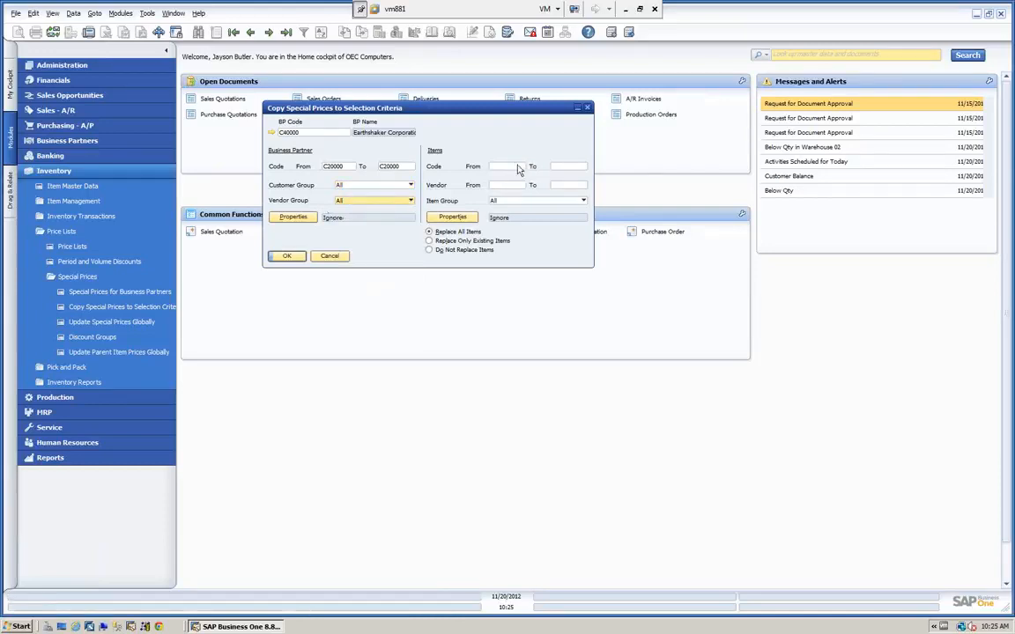
click(294, 217)
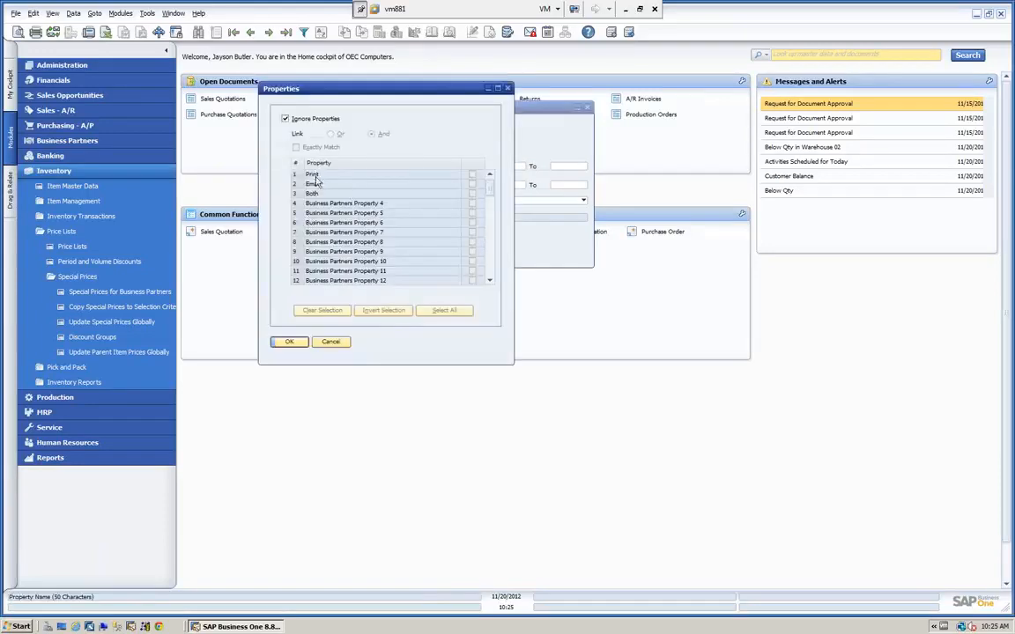
click(332, 347)
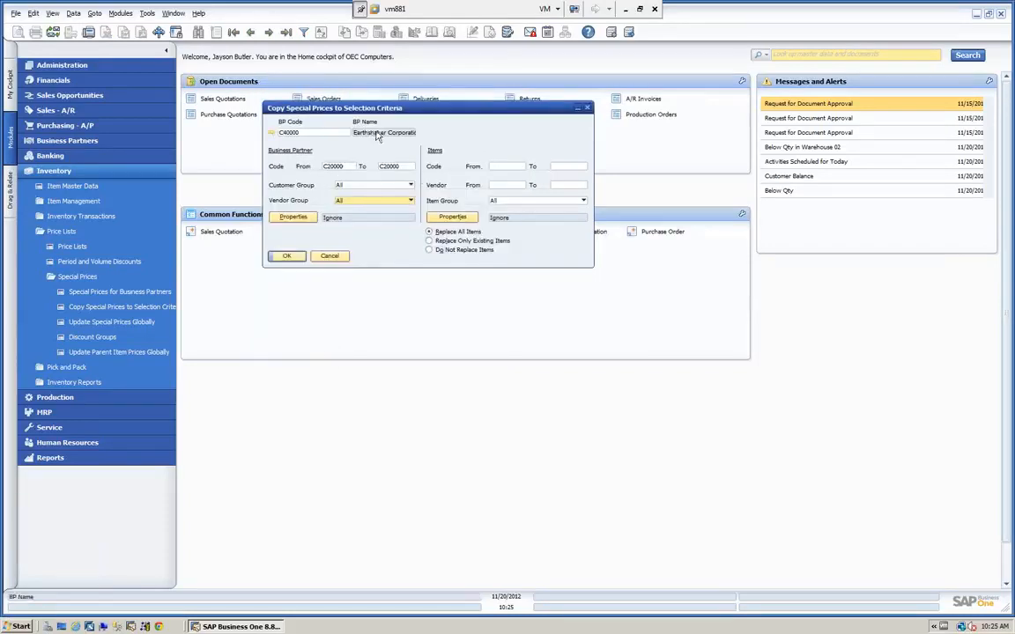
- Examine the item code, item group and item property options of the copy criteria without changing them
click(505, 166)
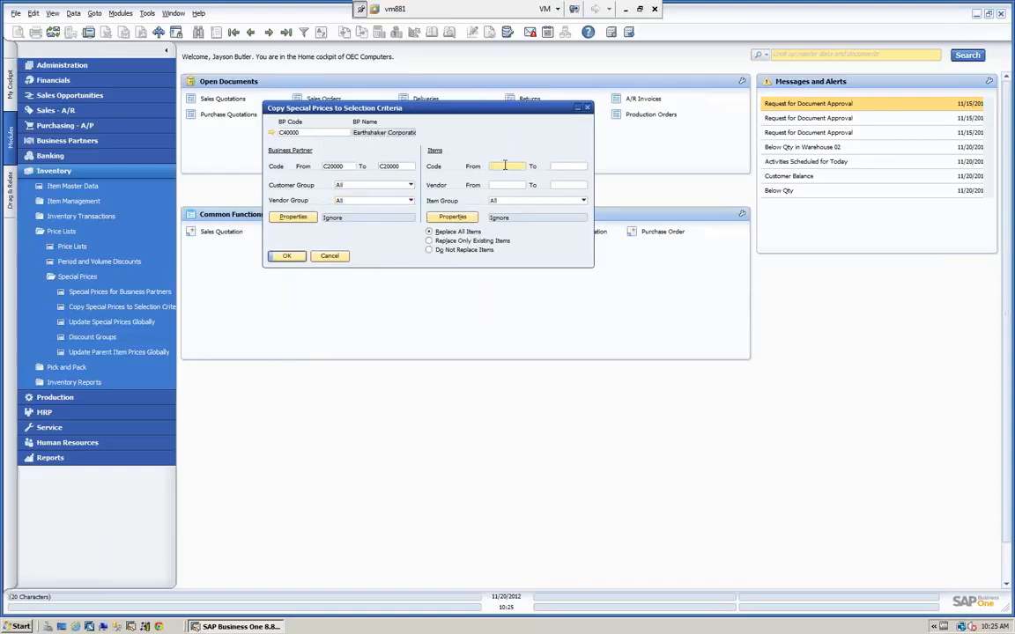
key(Tab)
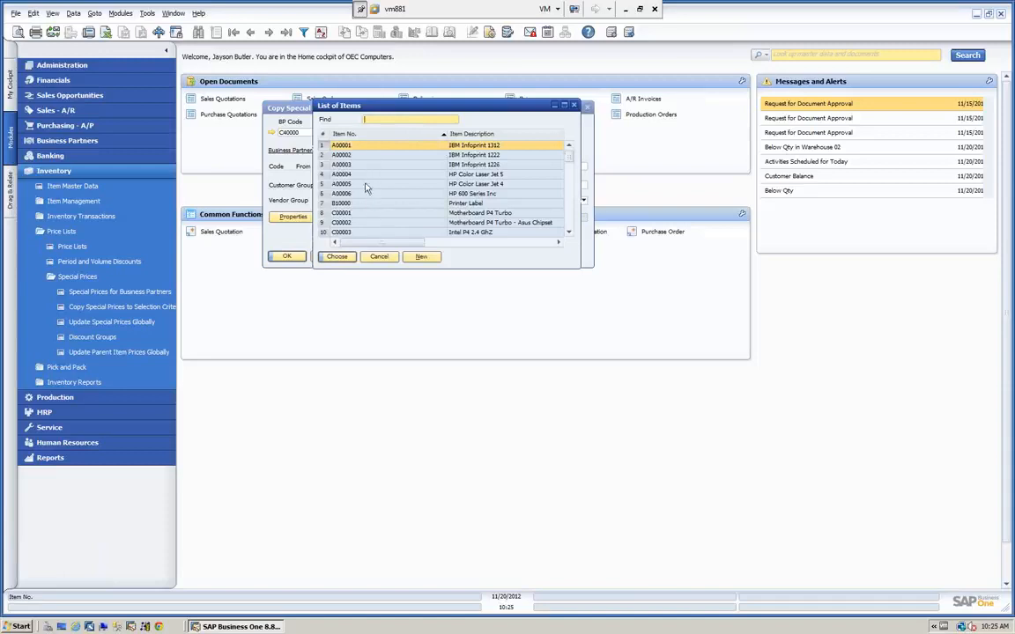
click(379, 256)
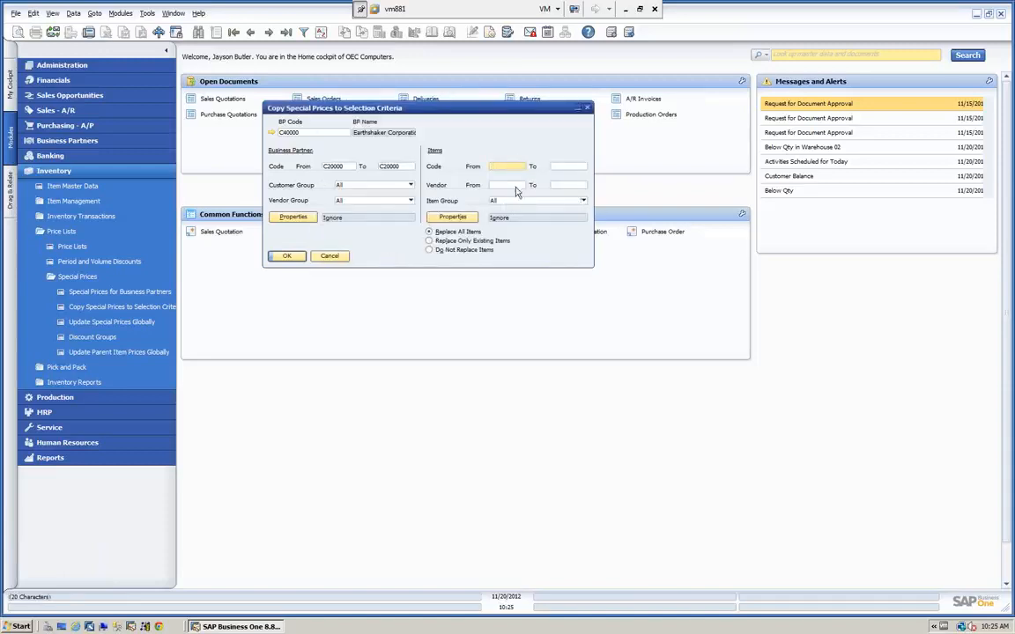
click(584, 201)
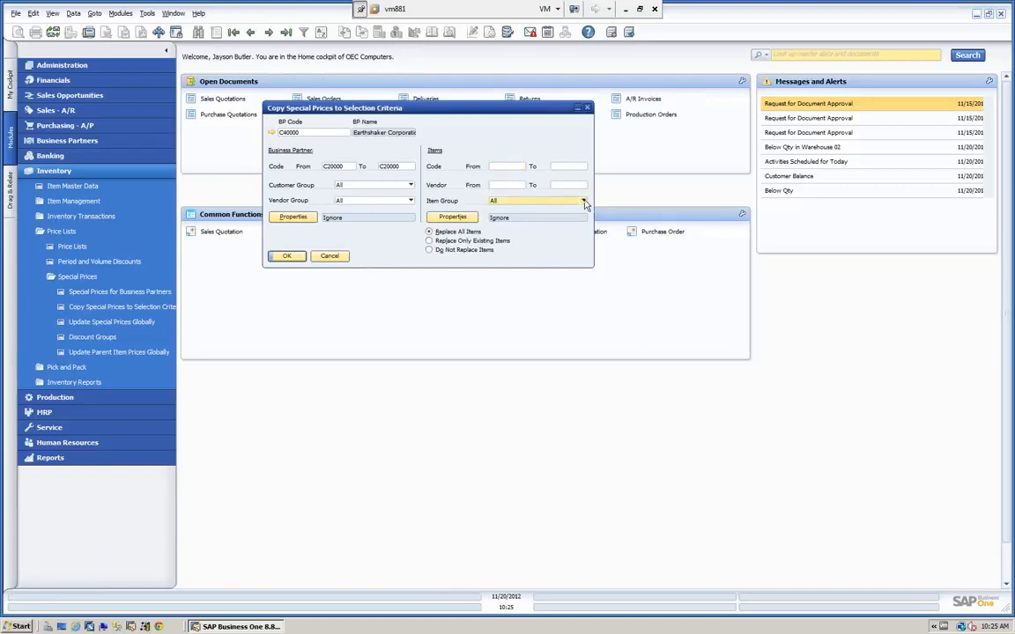
click(584, 202)
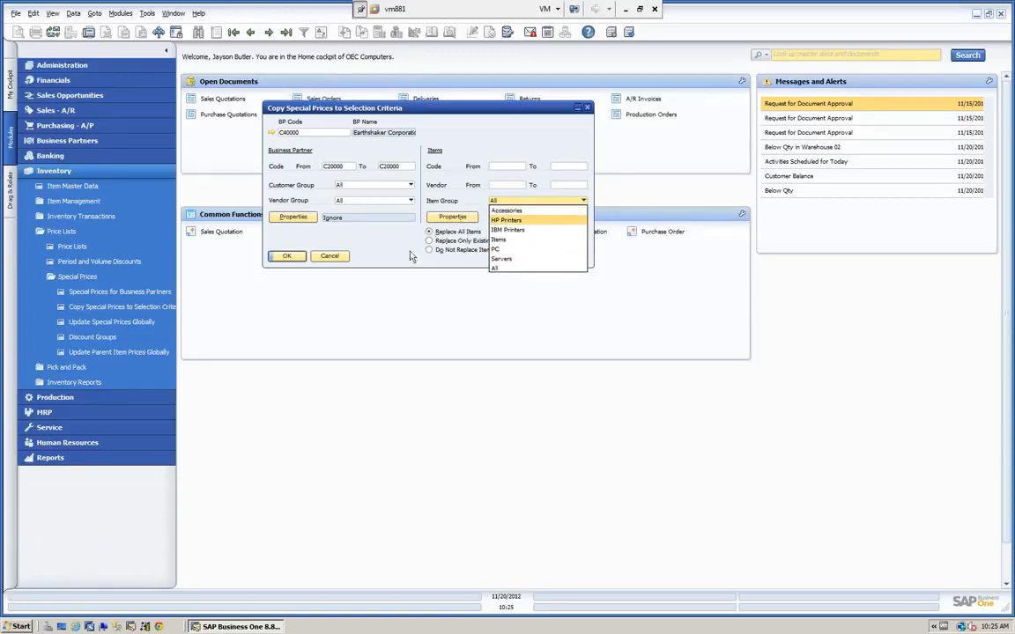
click(457, 223)
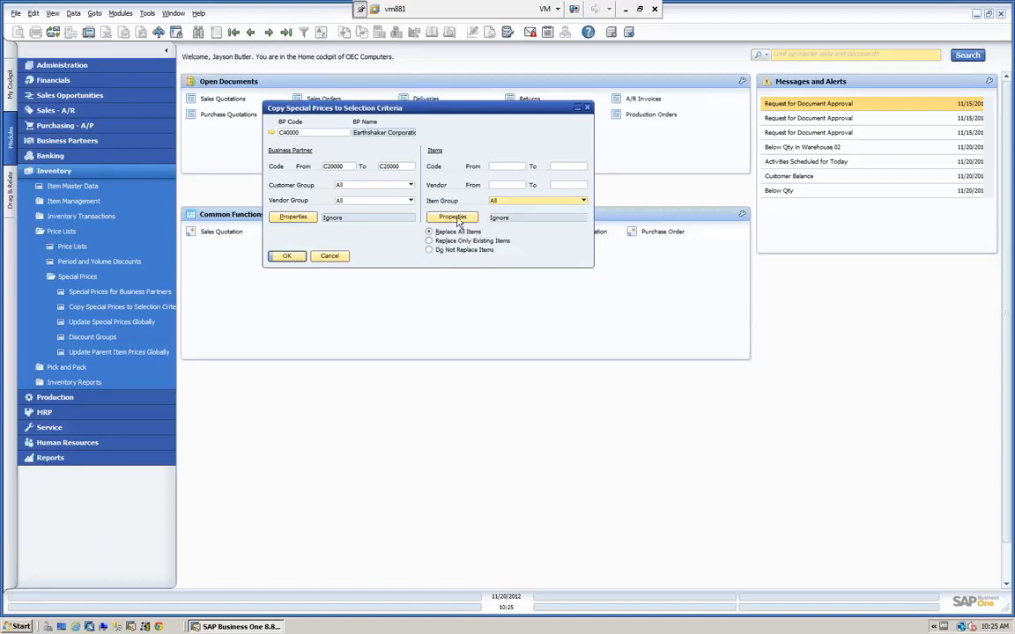
click(455, 218)
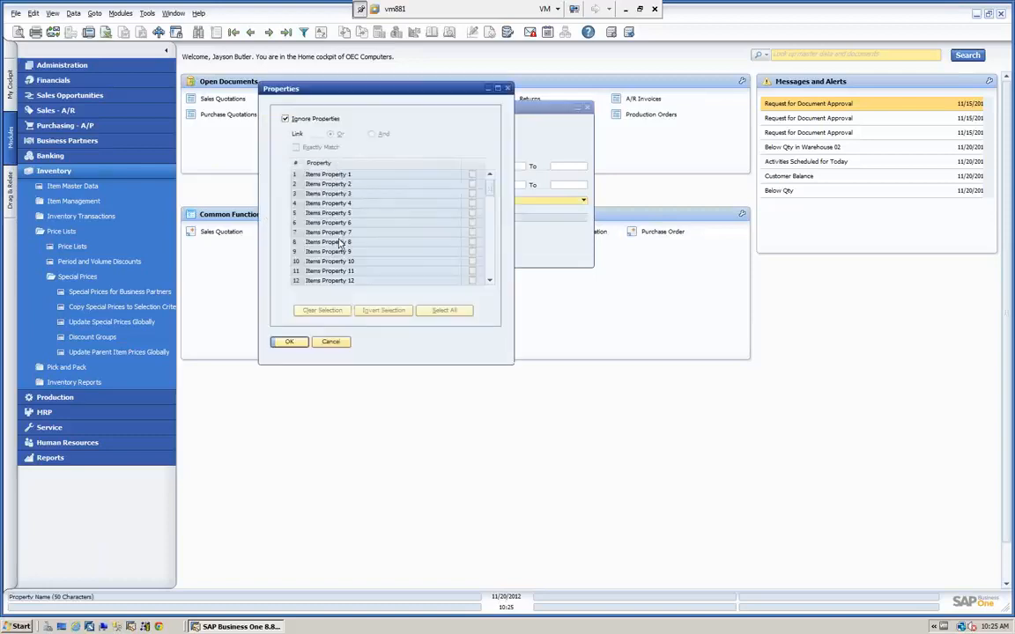
click(330, 342)
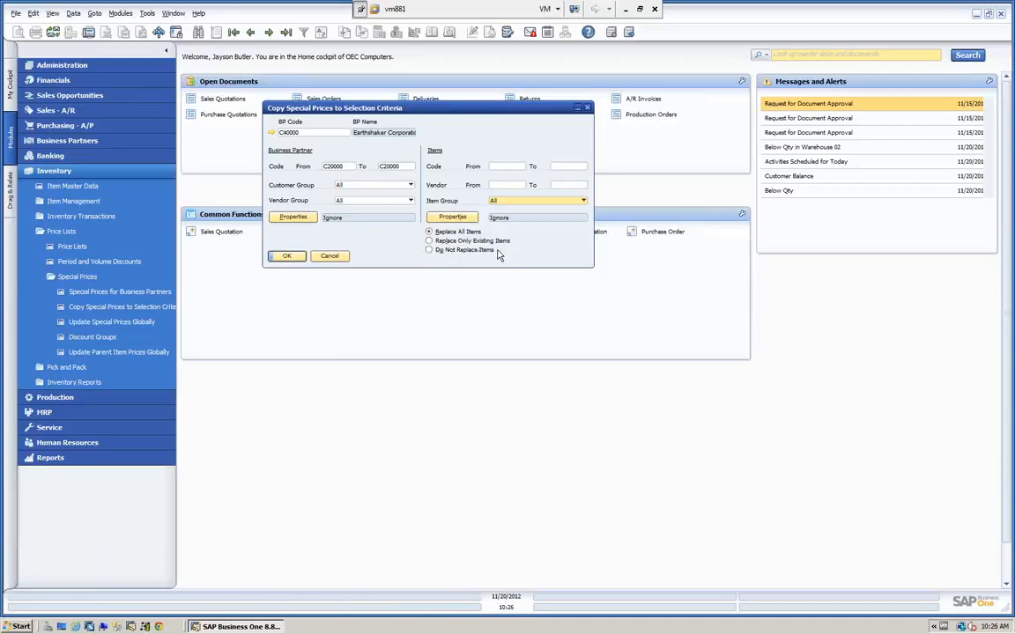
- Run the special price copy with Replace All Items, confirm the change to special prices, and close the copy criteria
click(290, 256)
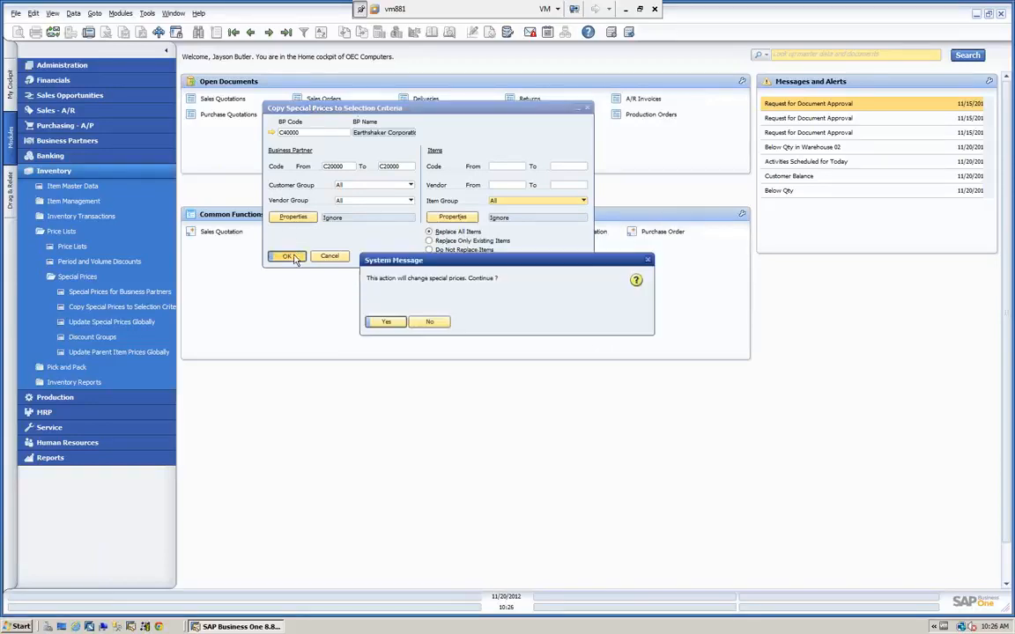
click(389, 323)
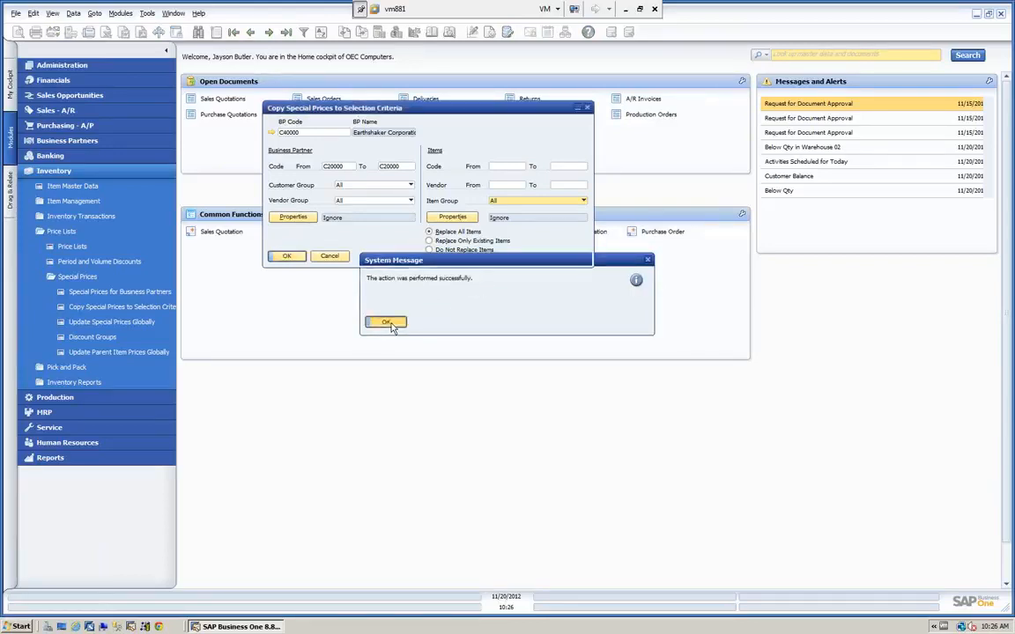
click(389, 323)
click(329, 256)
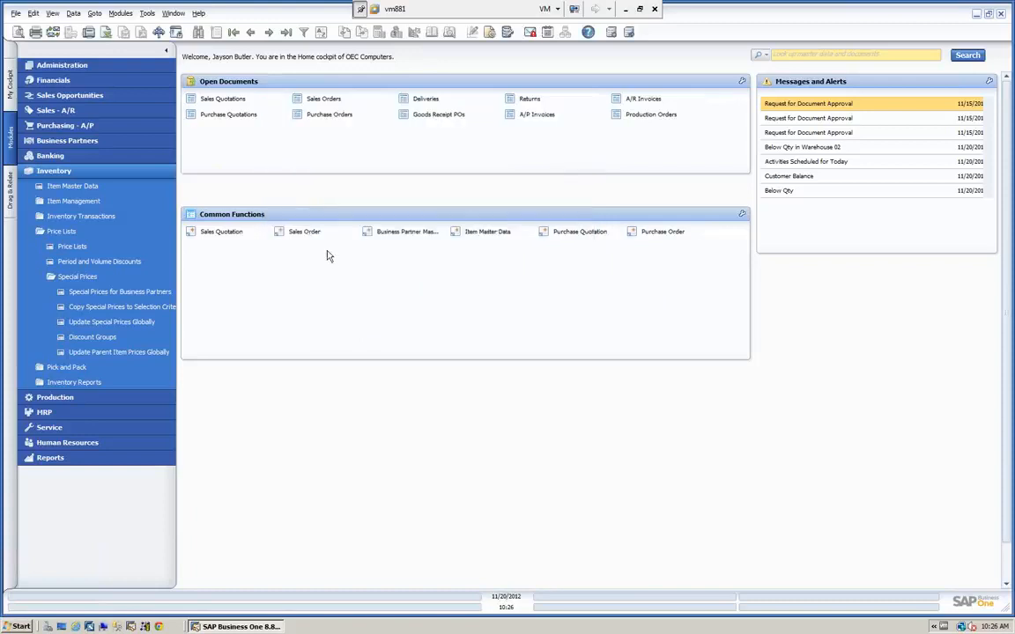
- Display the special prices defined for business partner Earthshaker Corporation
click(97, 292)
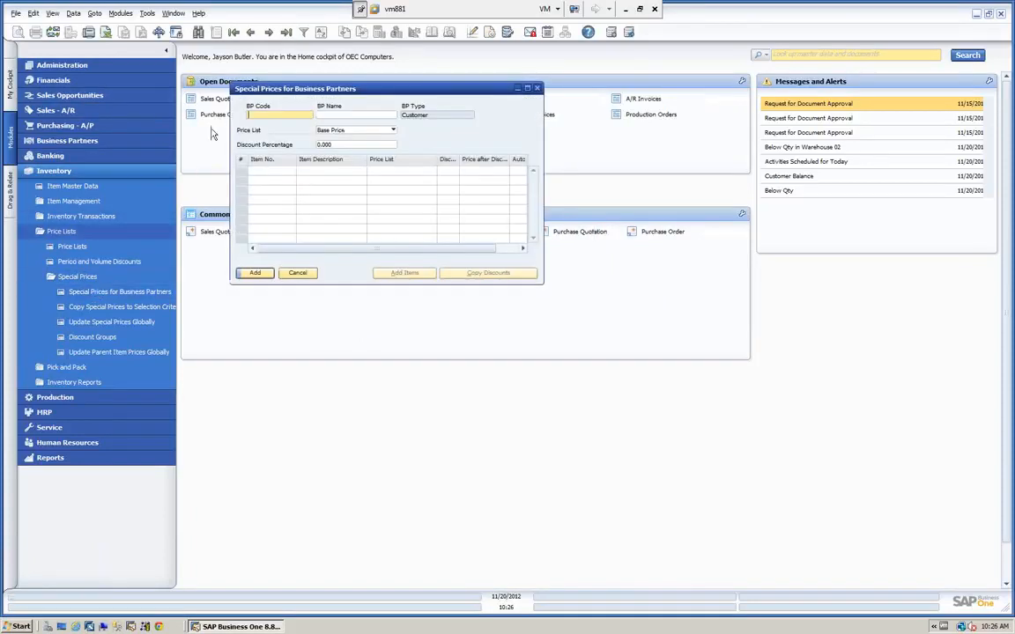
click(331, 115)
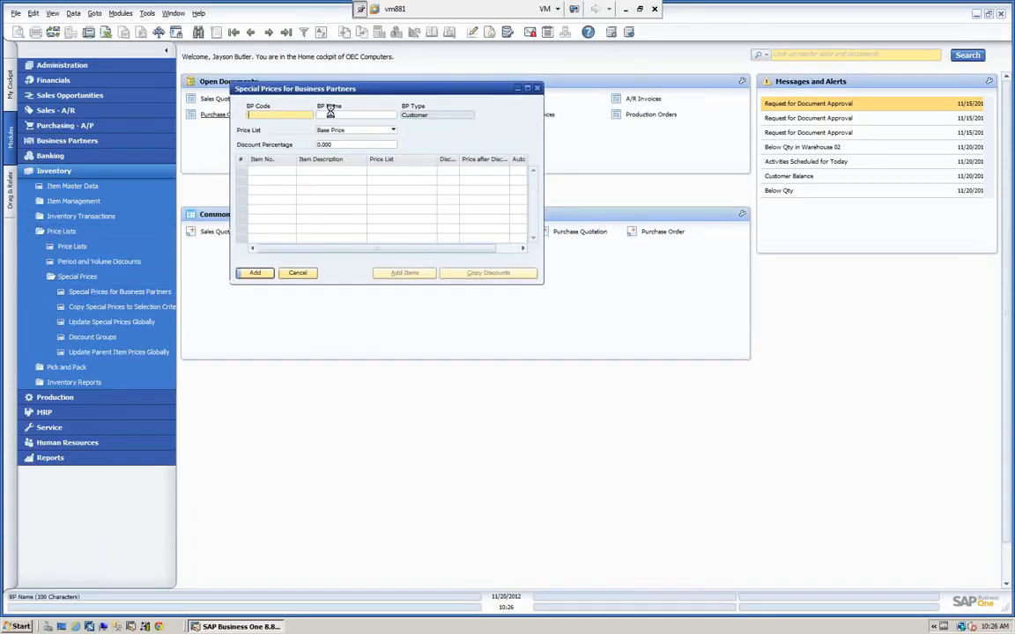
key(Tab)
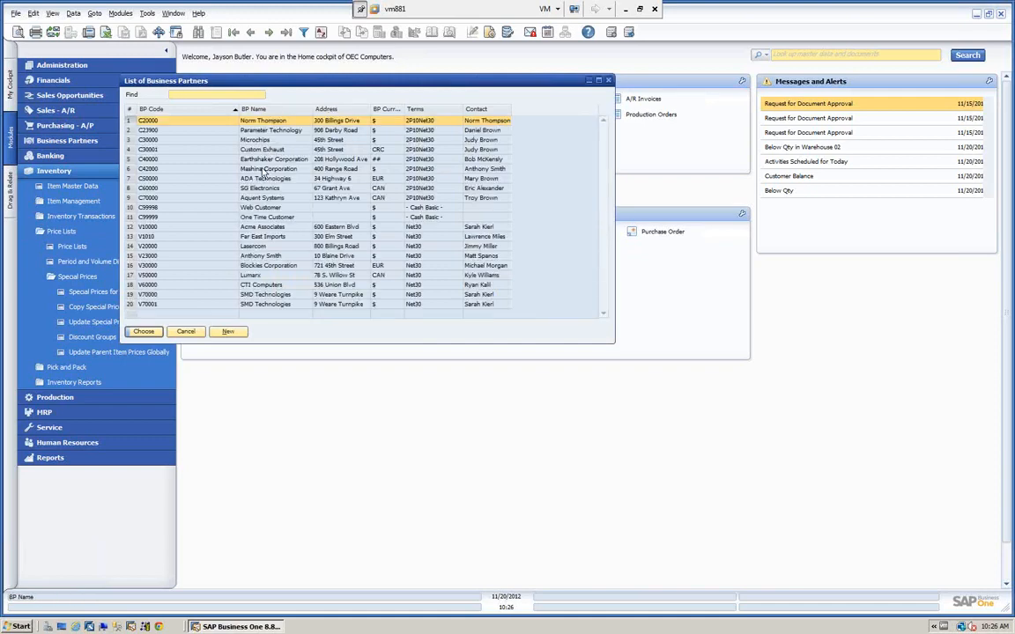
click(236, 159)
click(148, 333)
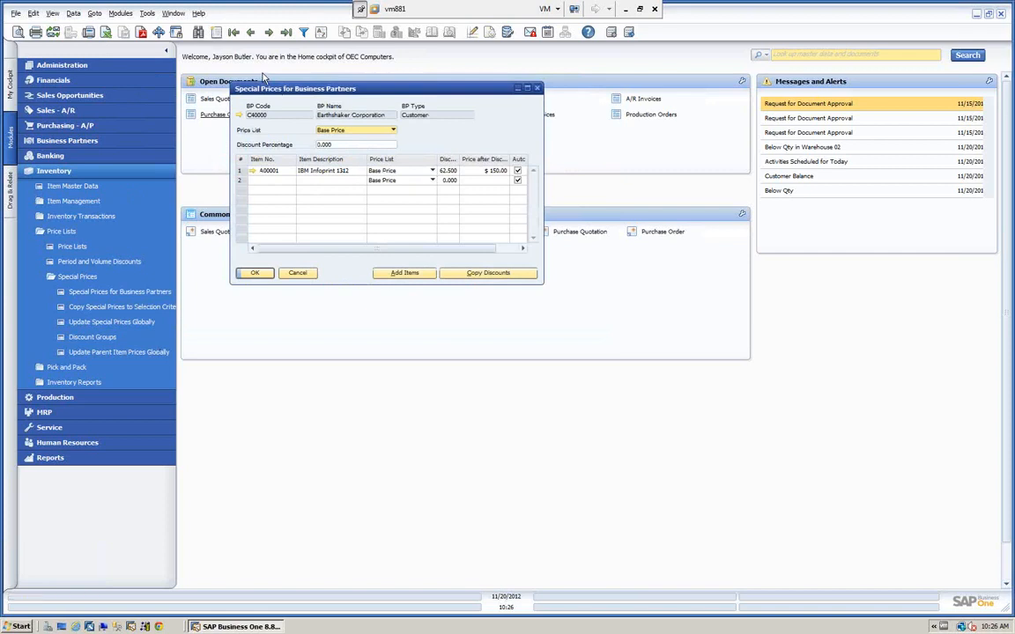
click(200, 32)
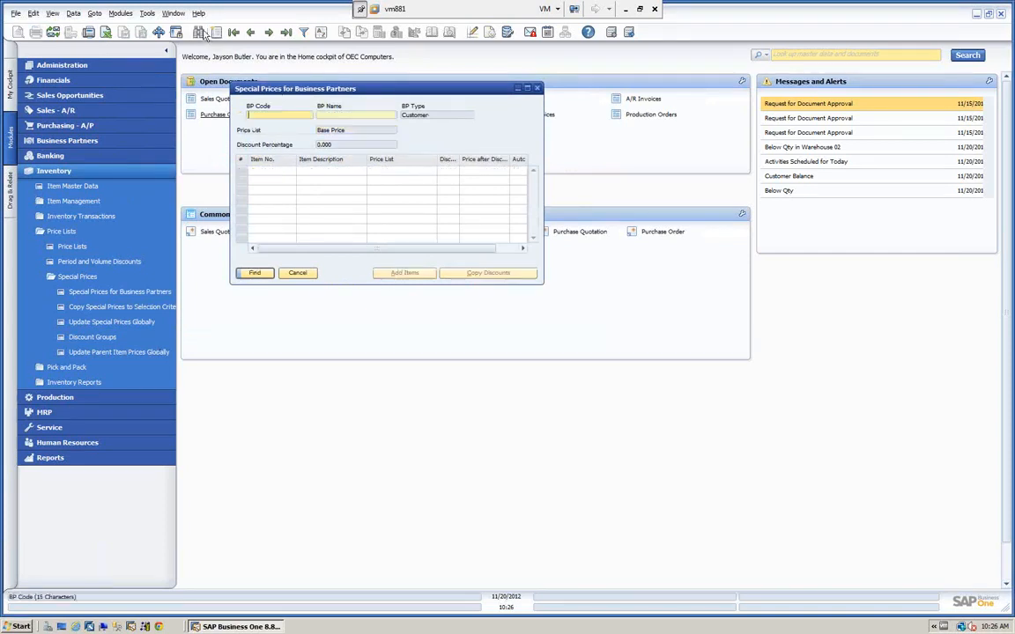
click(283, 114)
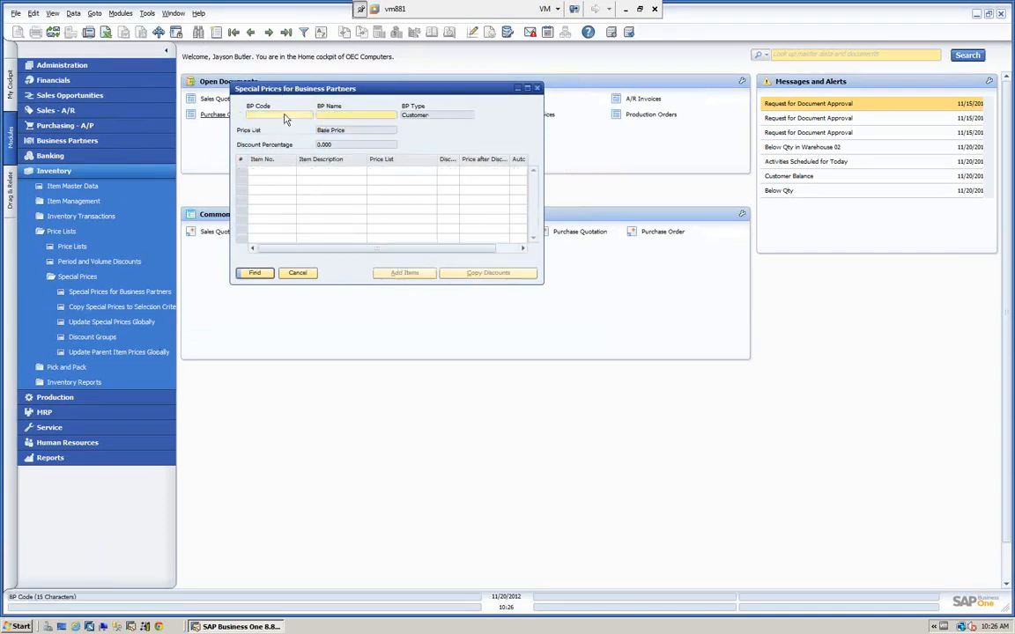
key(Tab)
click(283, 113)
click(296, 274)
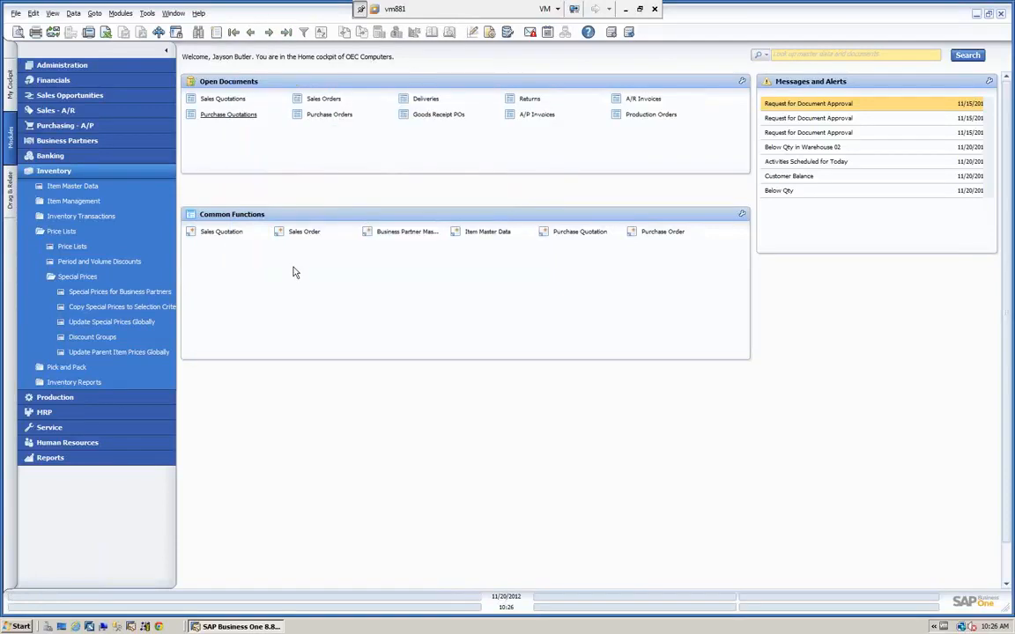
- Review the special prices of the first listed customer and close them without changes
click(104, 292)
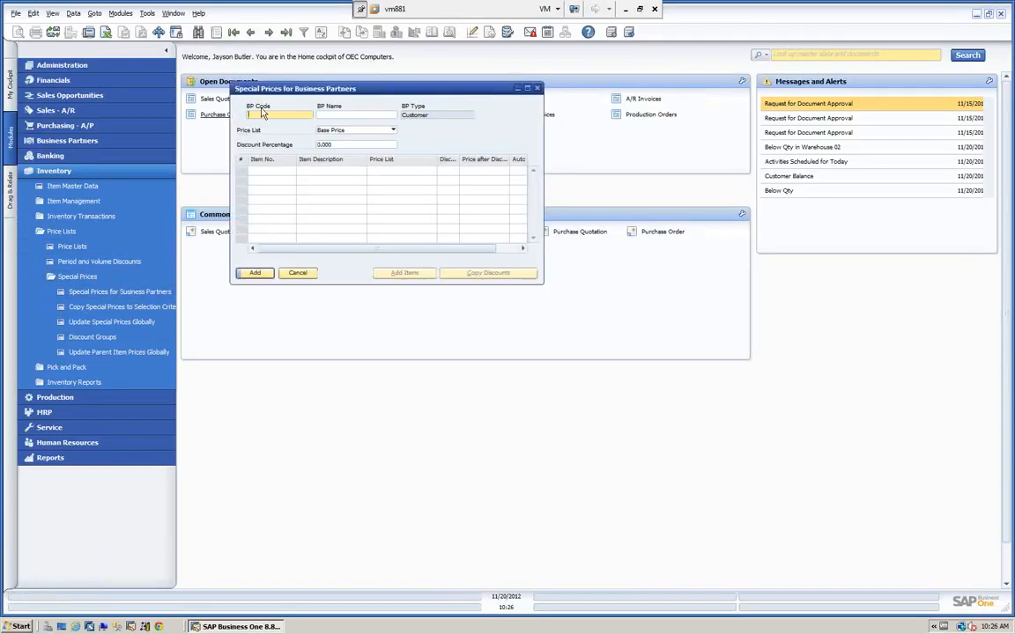
key(Tab)
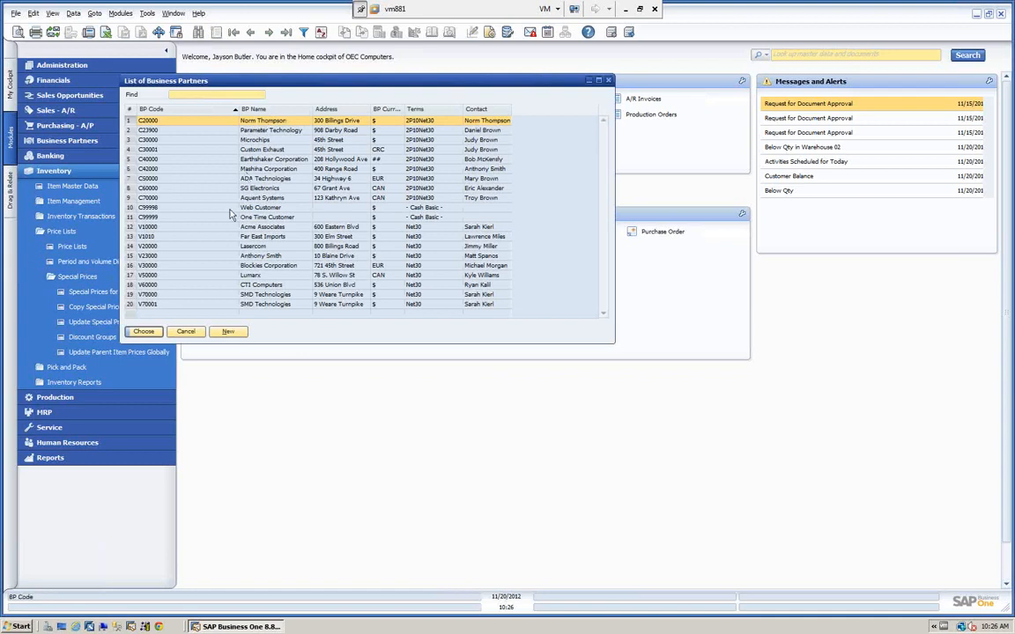
click(144, 332)
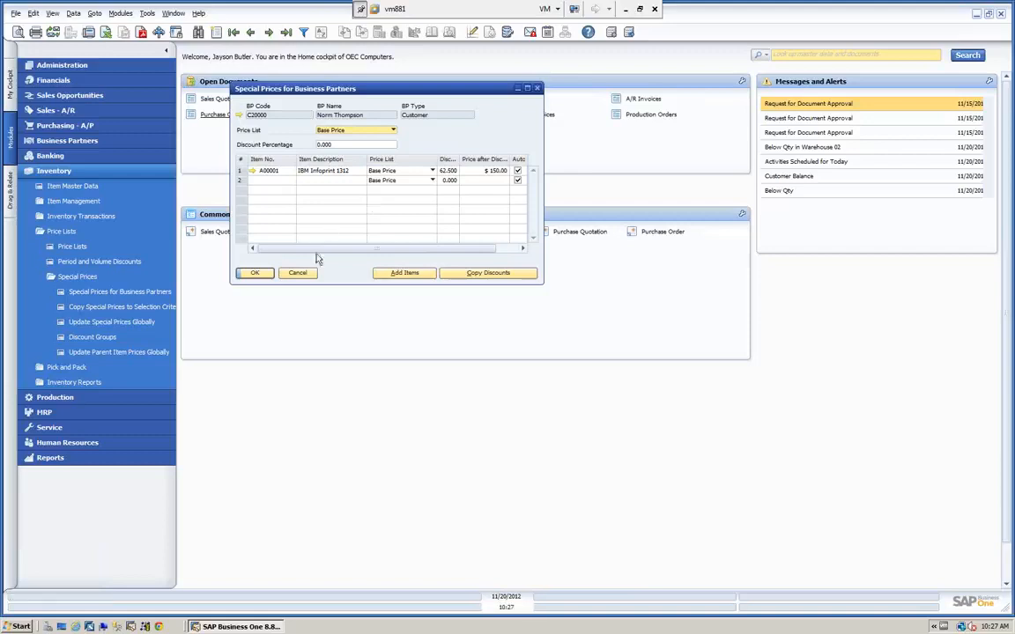
click(299, 273)
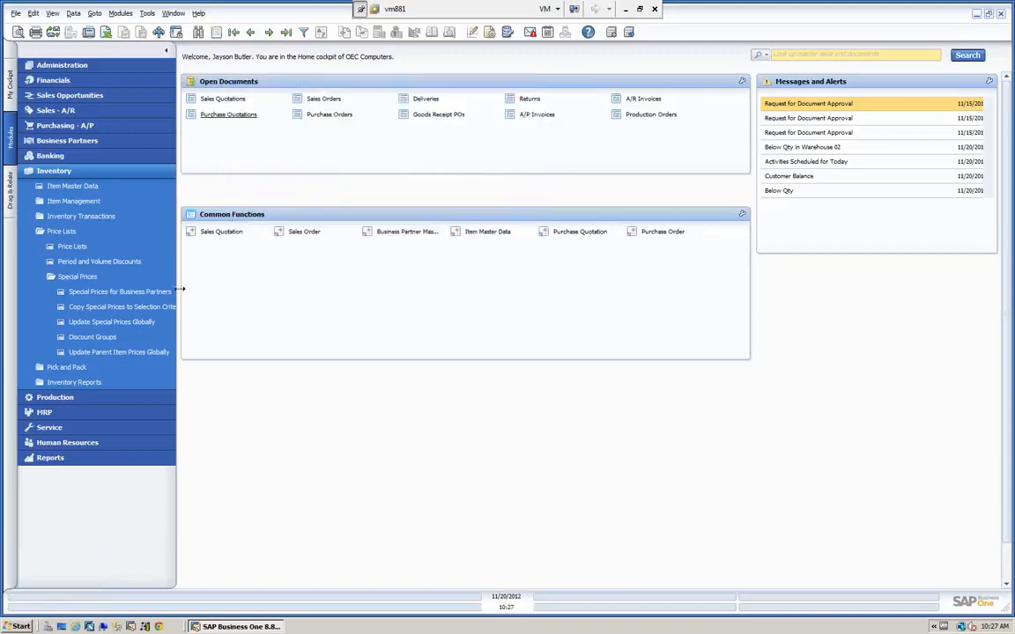
click(127, 310)
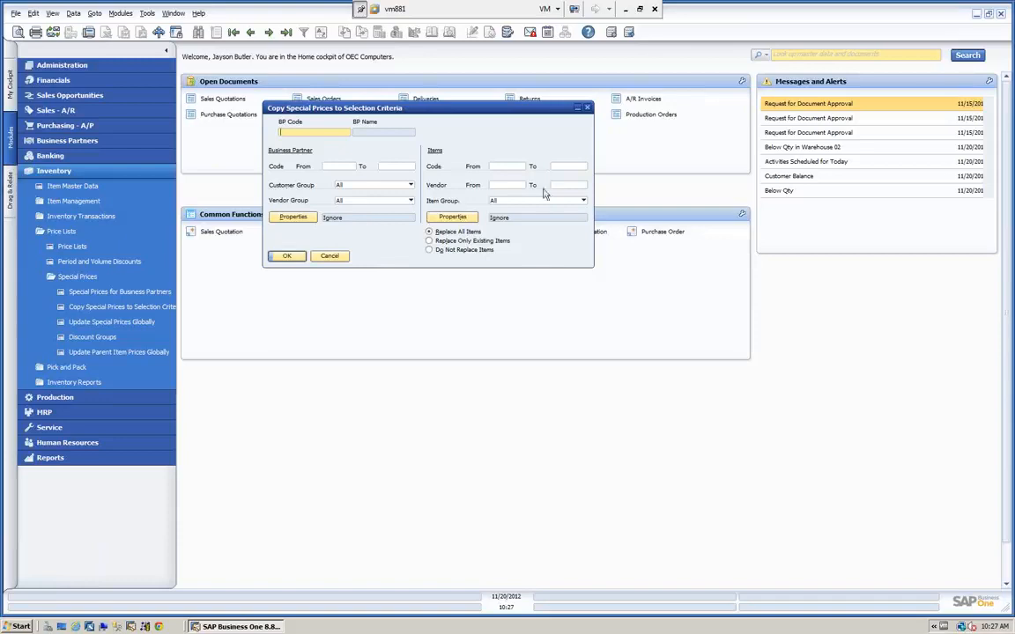
click(330, 256)
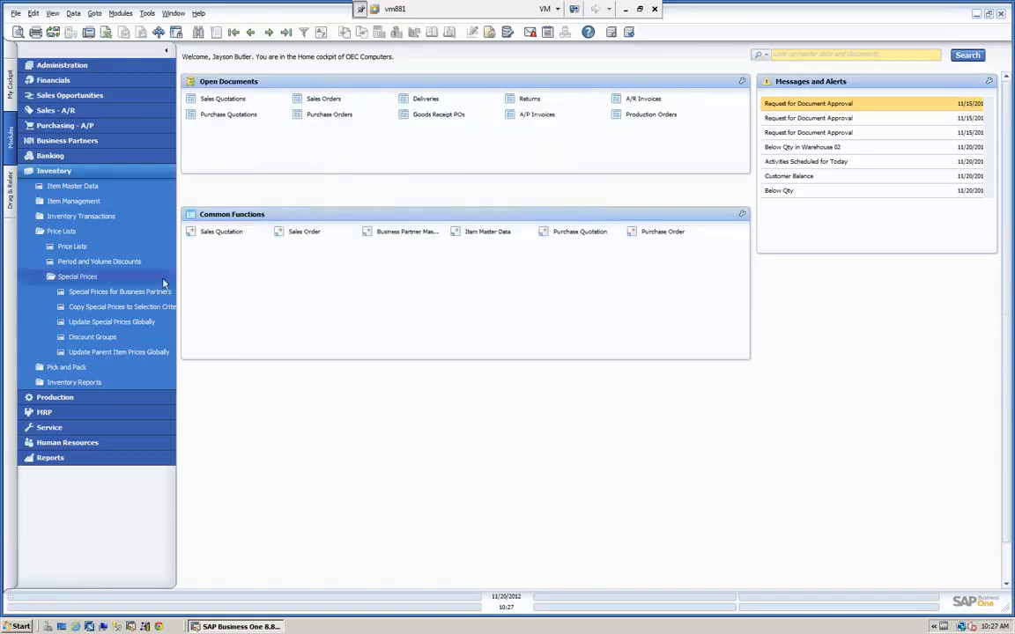
- Open the global special price update and examine its change price, refresh by price list and delete options
click(106, 322)
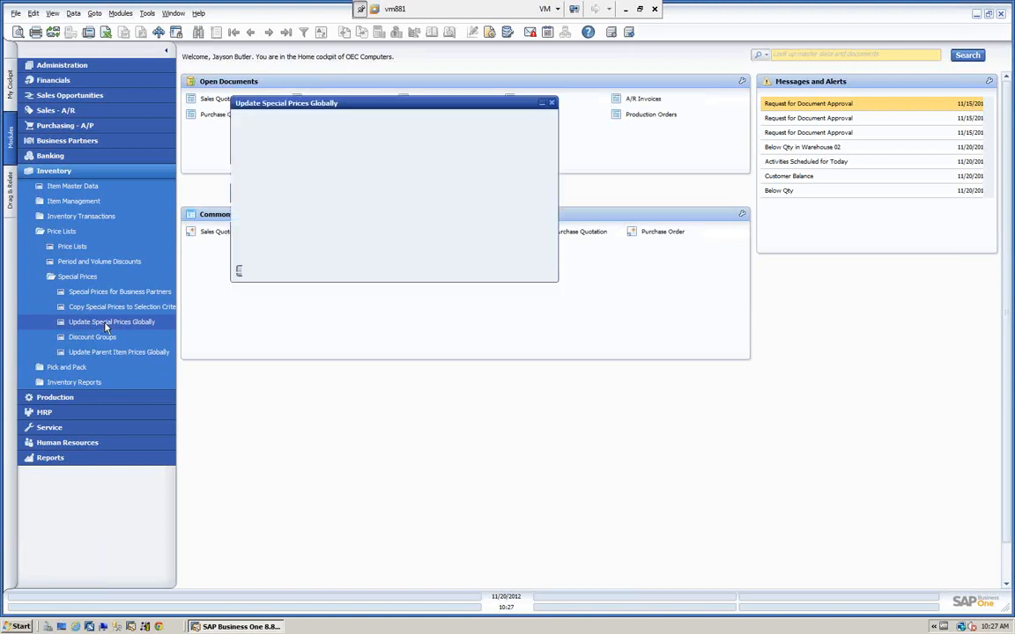
drag(304, 102, 346, 130)
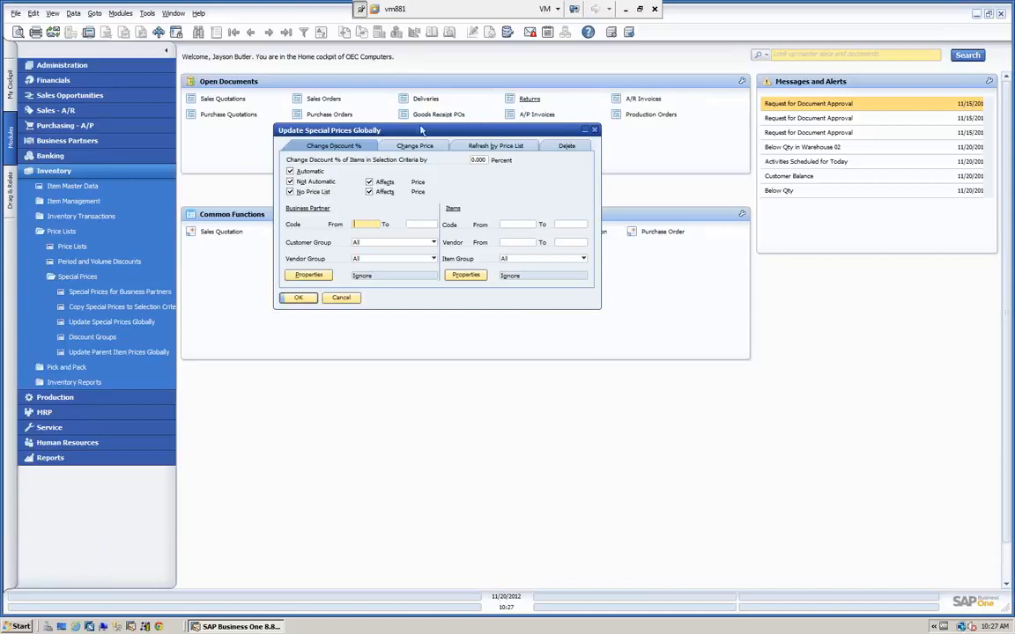
click(417, 148)
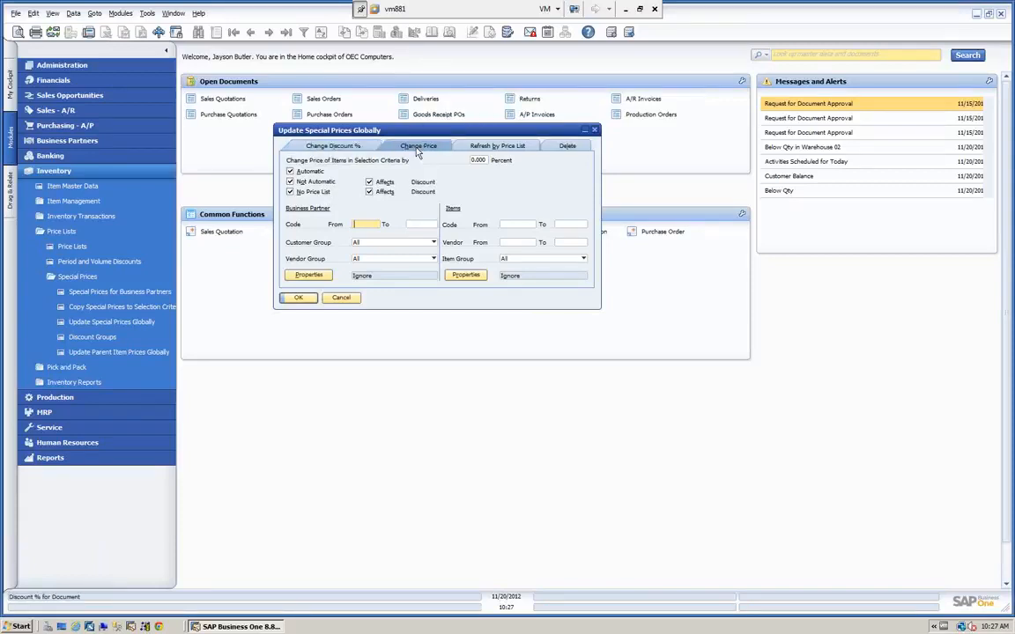
click(516, 150)
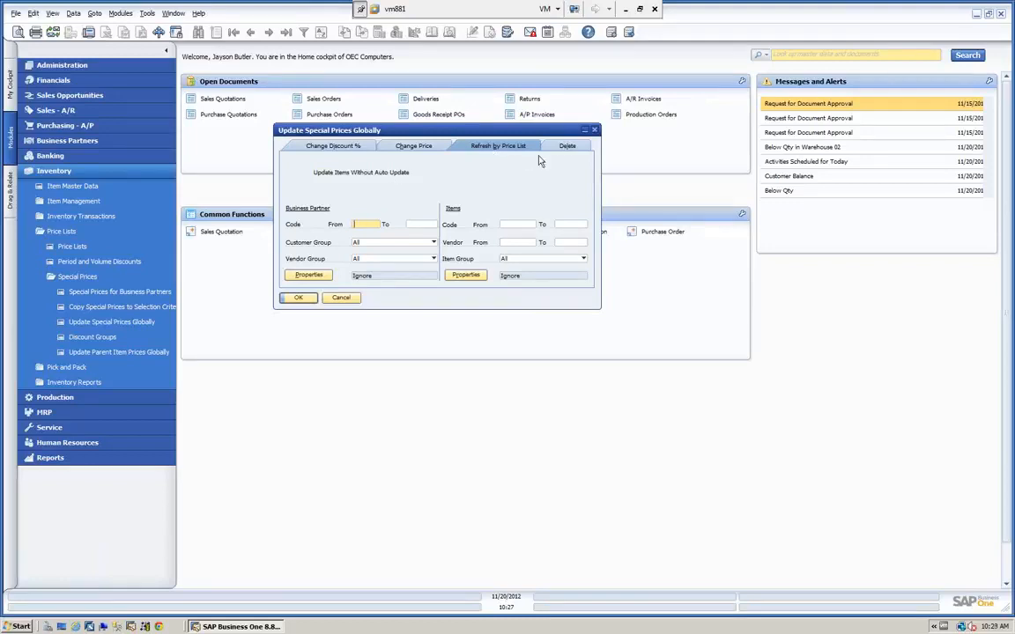
click(564, 147)
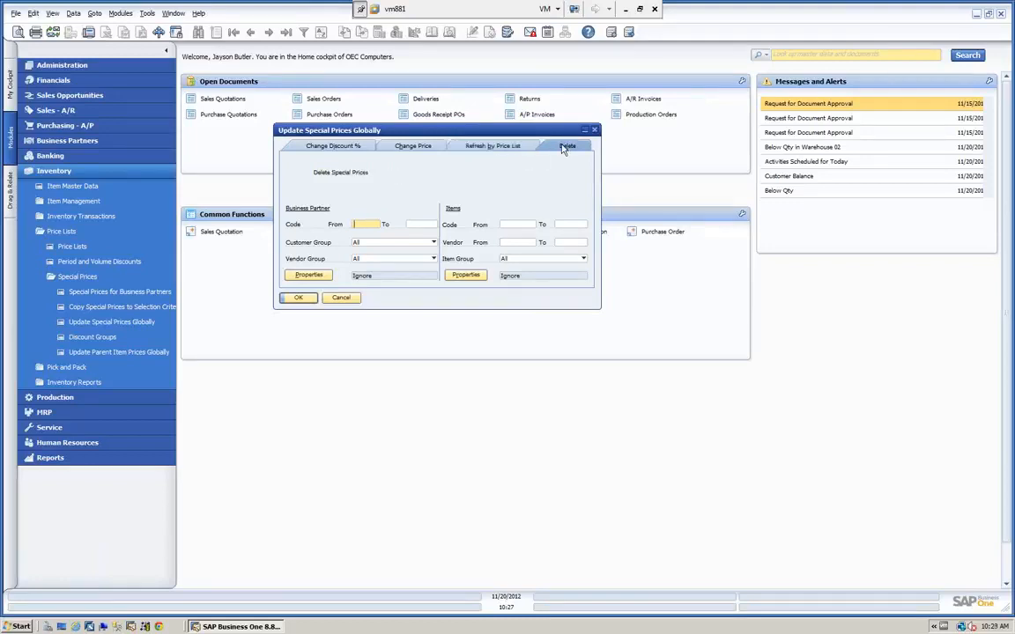
- Set the global discount change for items in the selection criteria to 2 percent
click(336, 148)
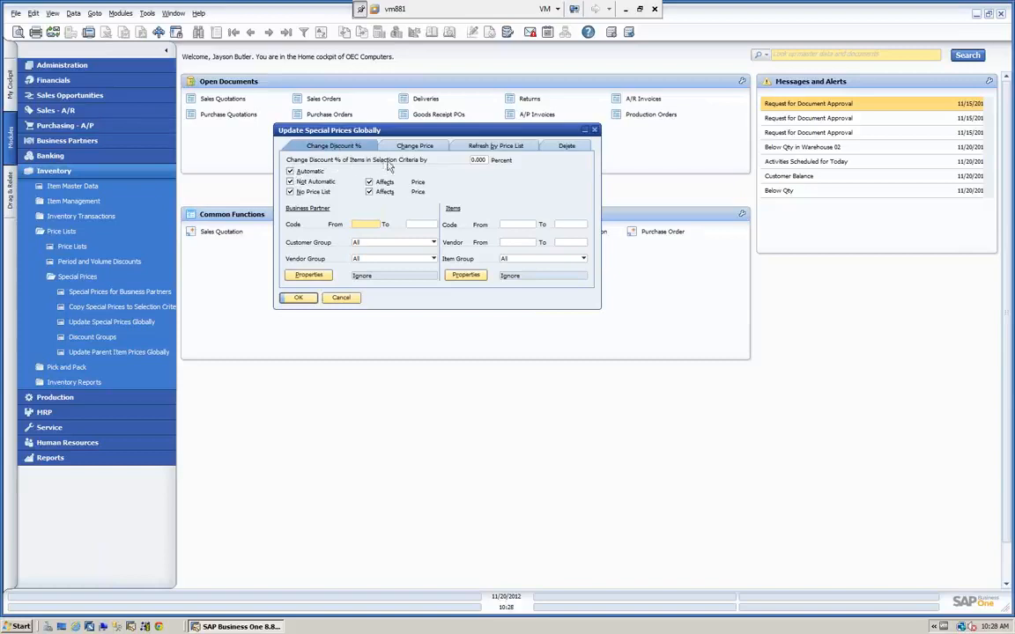
click(476, 160)
text(2)
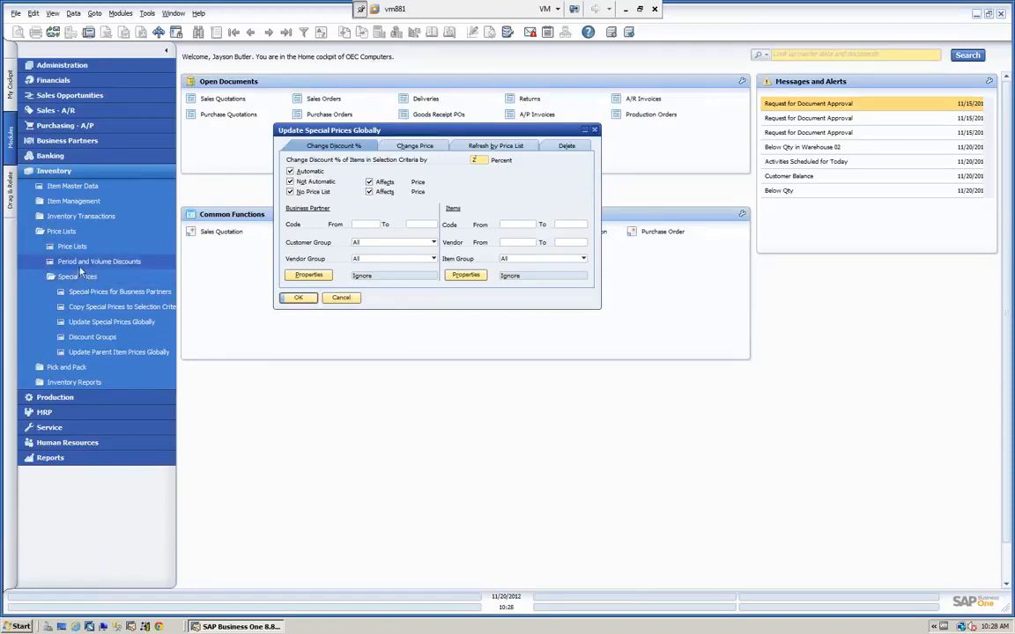
- Review the period discounts of IBM Infoprint 1222 in the Distributor Sales Price list and close them without changes
click(81, 263)
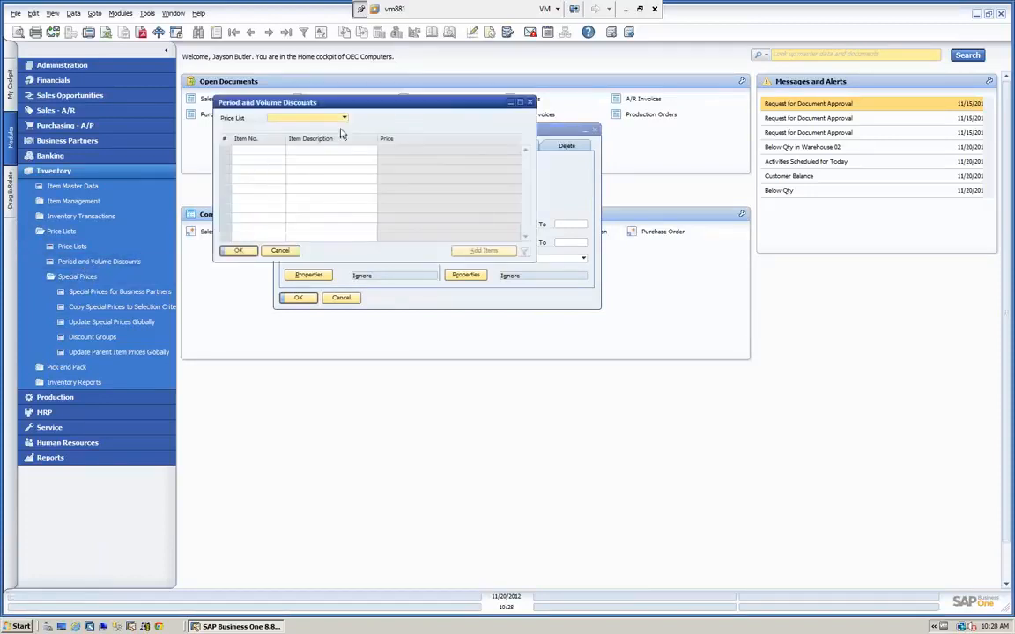
click(344, 118)
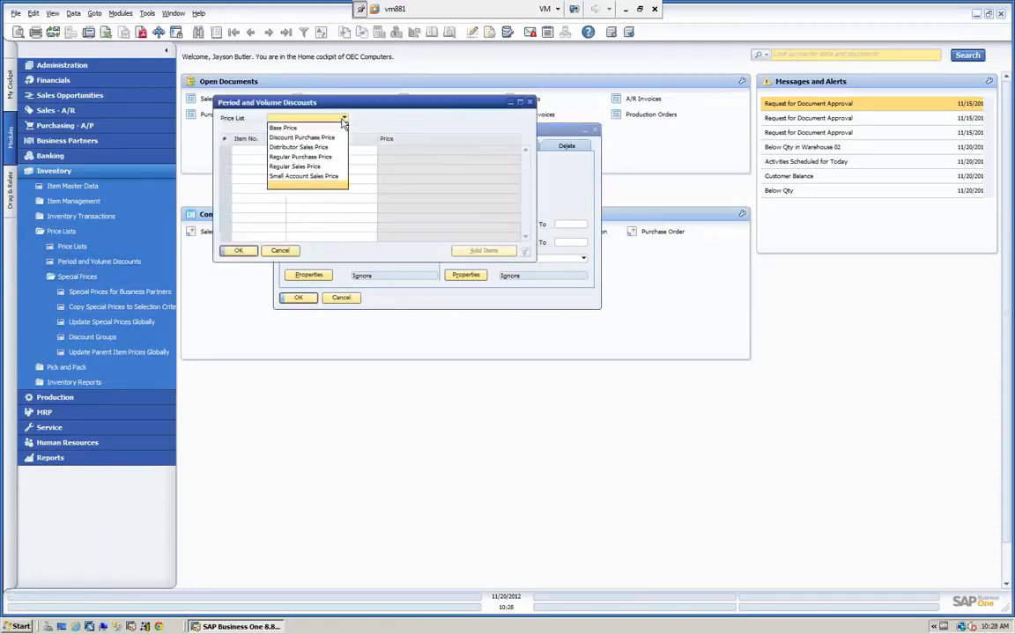
click(298, 145)
drag(334, 106, 731, 394)
click(621, 441)
double_click(621, 441)
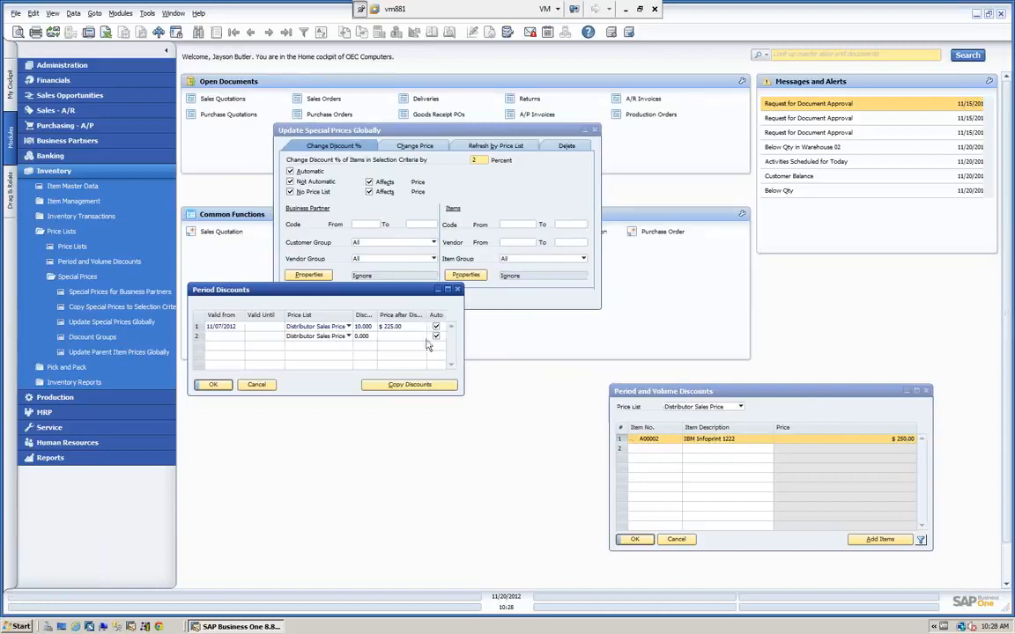
click(255, 385)
click(687, 541)
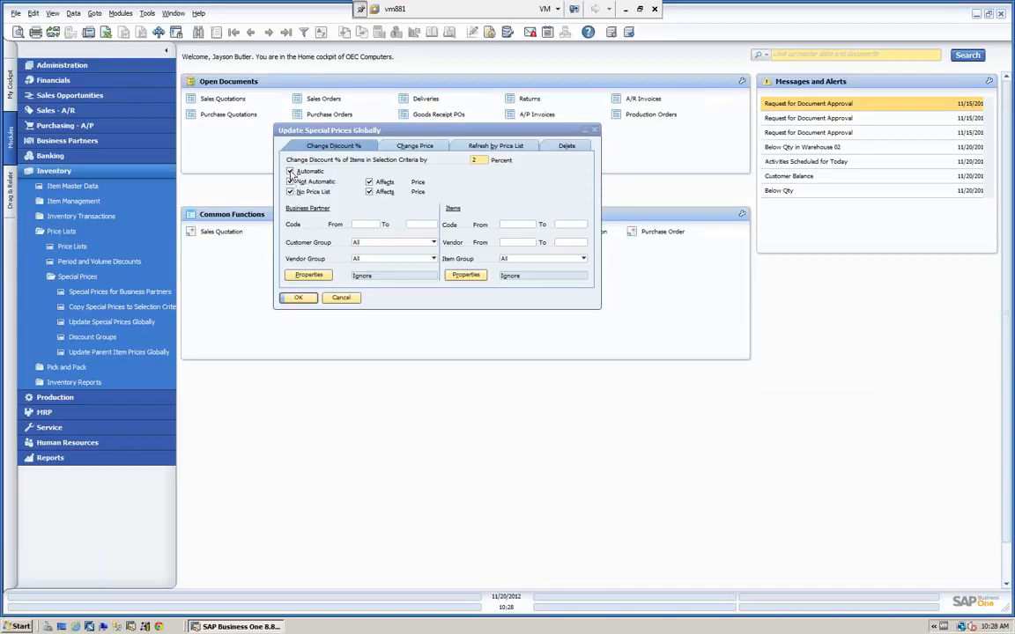
- Toggle the Automatic and Not Automatic filters and the Affects Price options off and back on
click(291, 173)
click(291, 173)
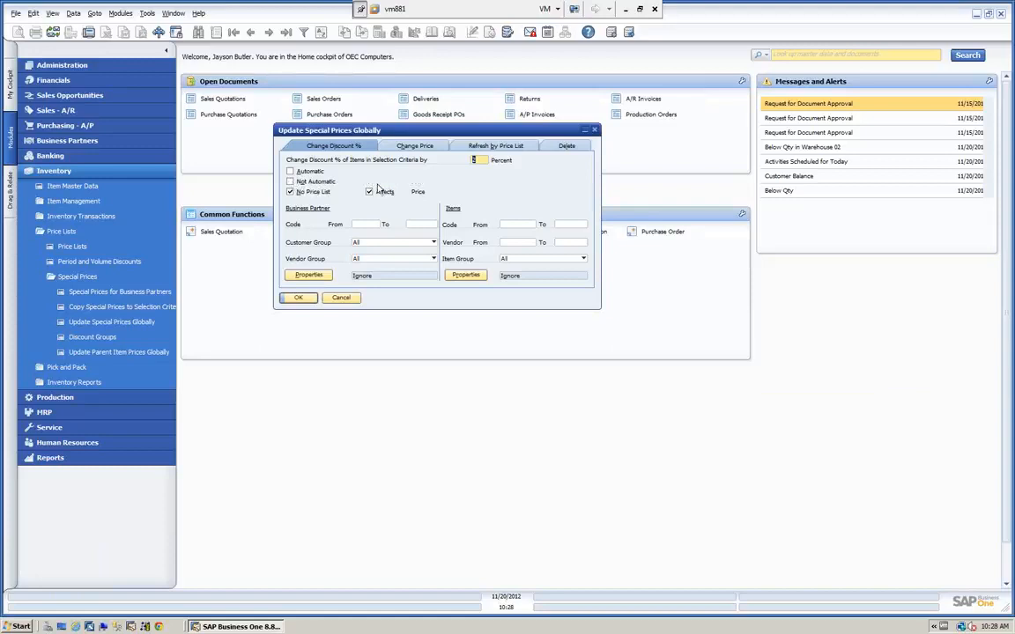
click(291, 181)
click(291, 182)
click(369, 182)
click(370, 192)
click(369, 182)
click(370, 192)
click(290, 171)
- Limit the business partner code range to Earthshaker Corporation, using its code as both the start and the end
click(355, 224)
key(Tab)
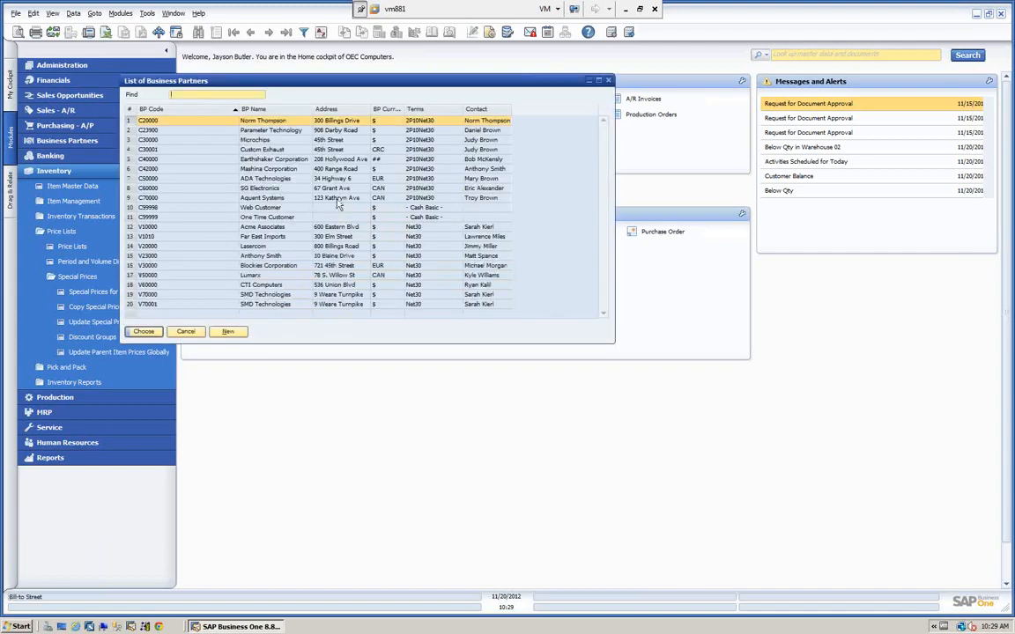
click(185, 331)
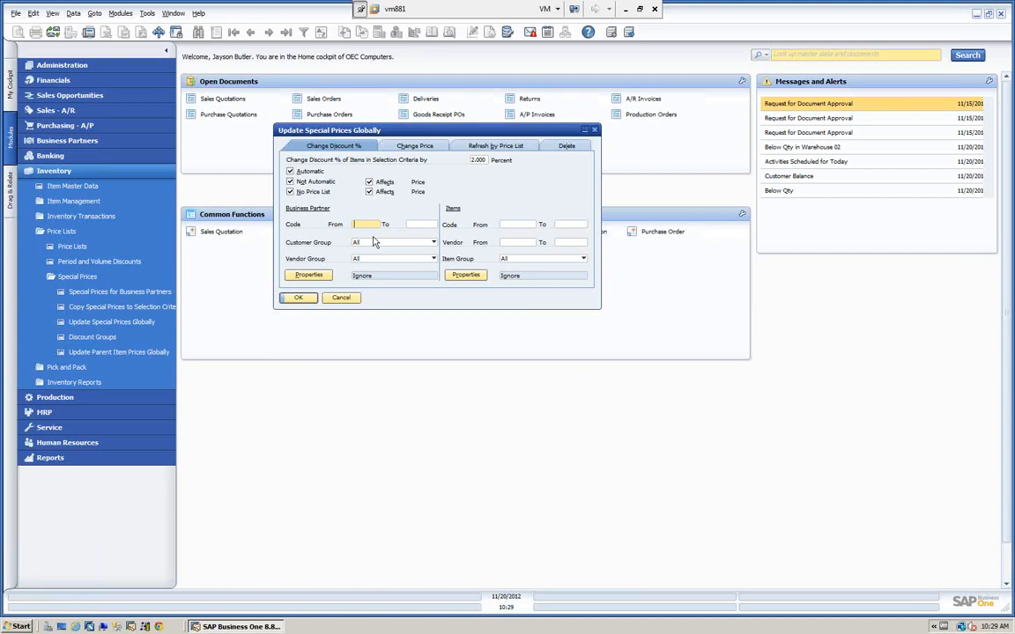
key(Tab)
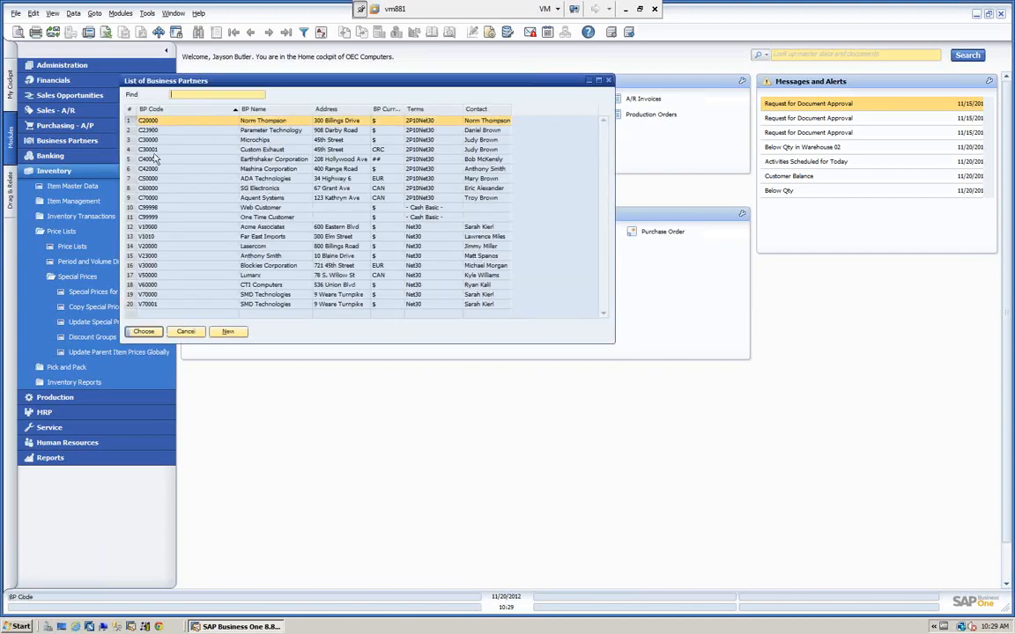
click(231, 158)
click(143, 331)
click(420, 226)
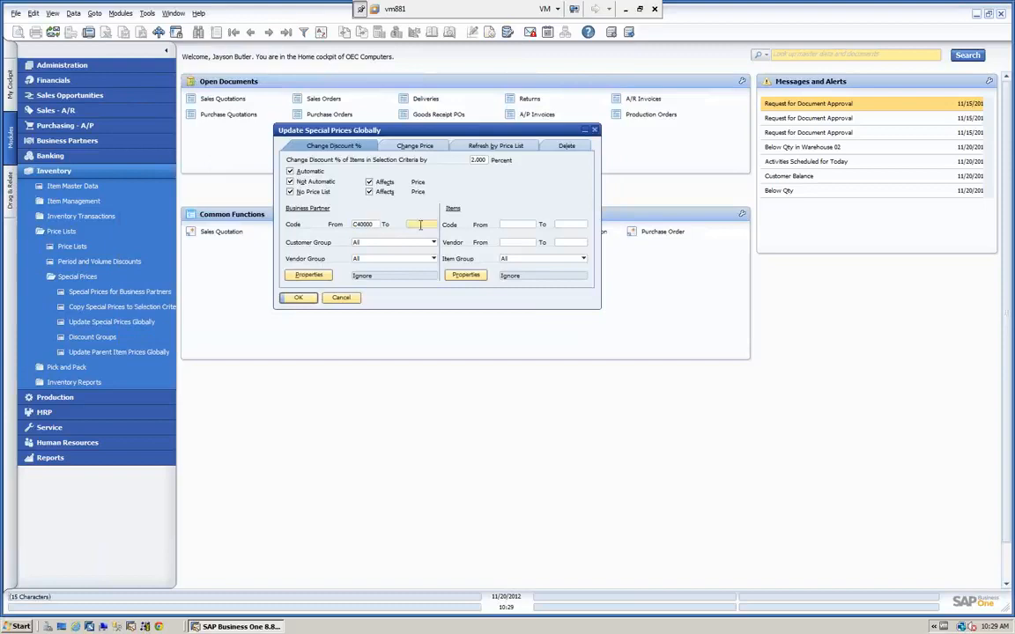
key(Tab)
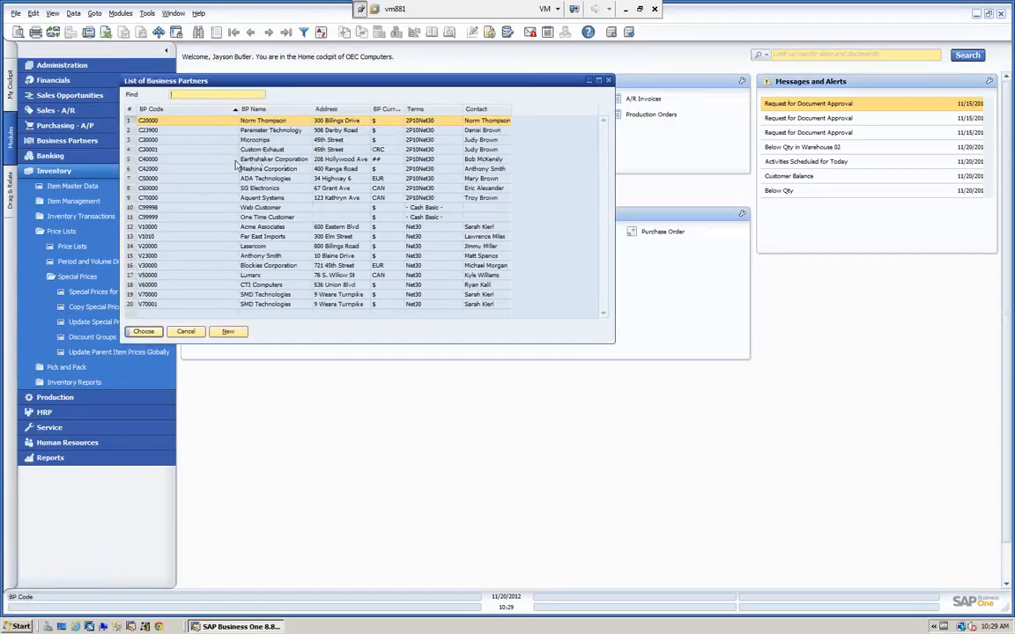
click(134, 156)
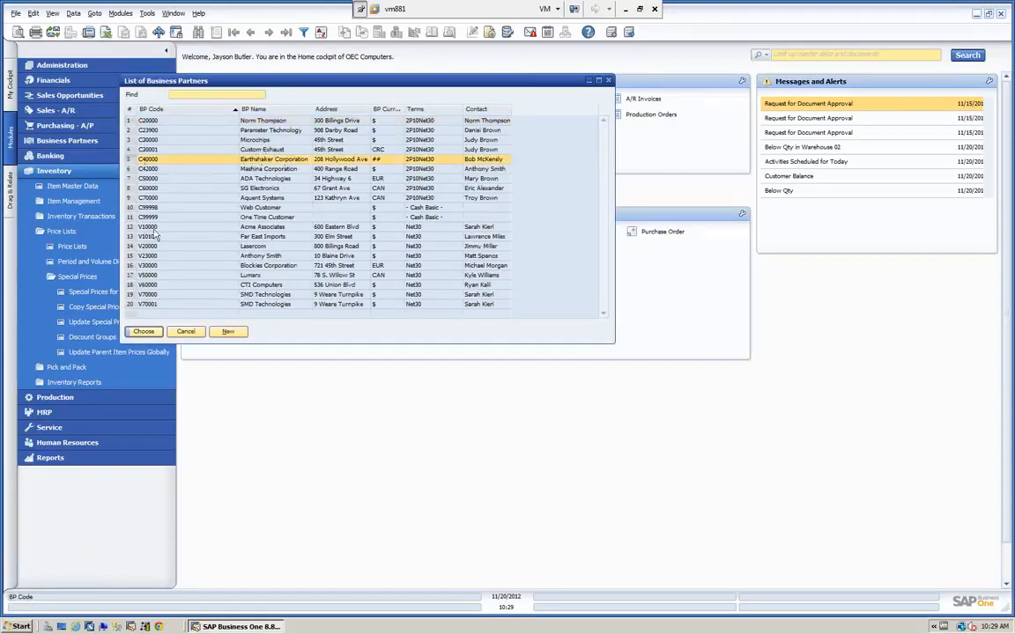
click(144, 332)
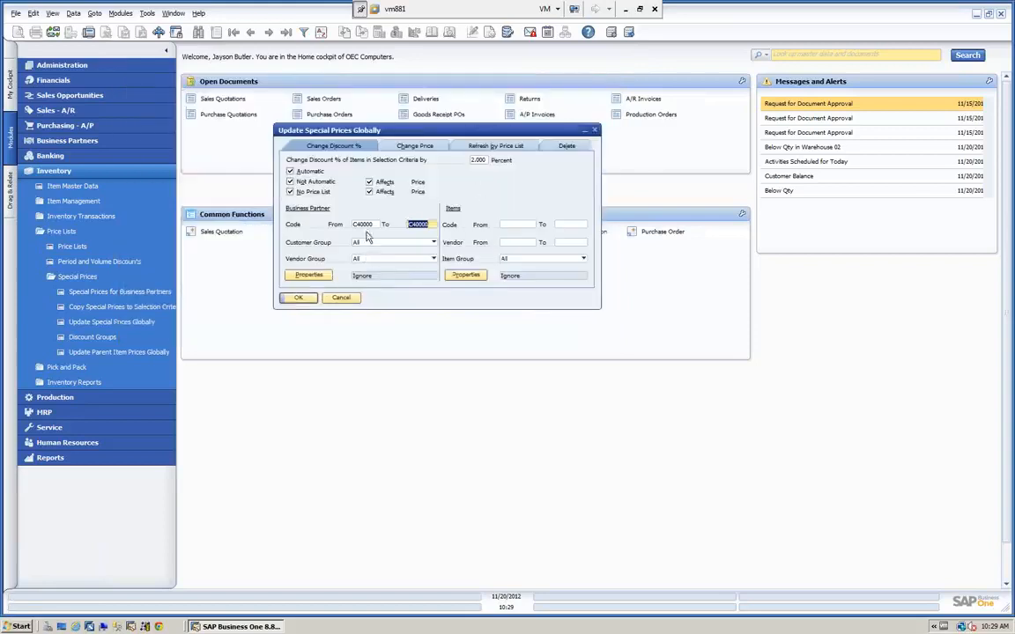
- Examine the available customer groups, vendor groups and item groups, keeping All for each
click(433, 244)
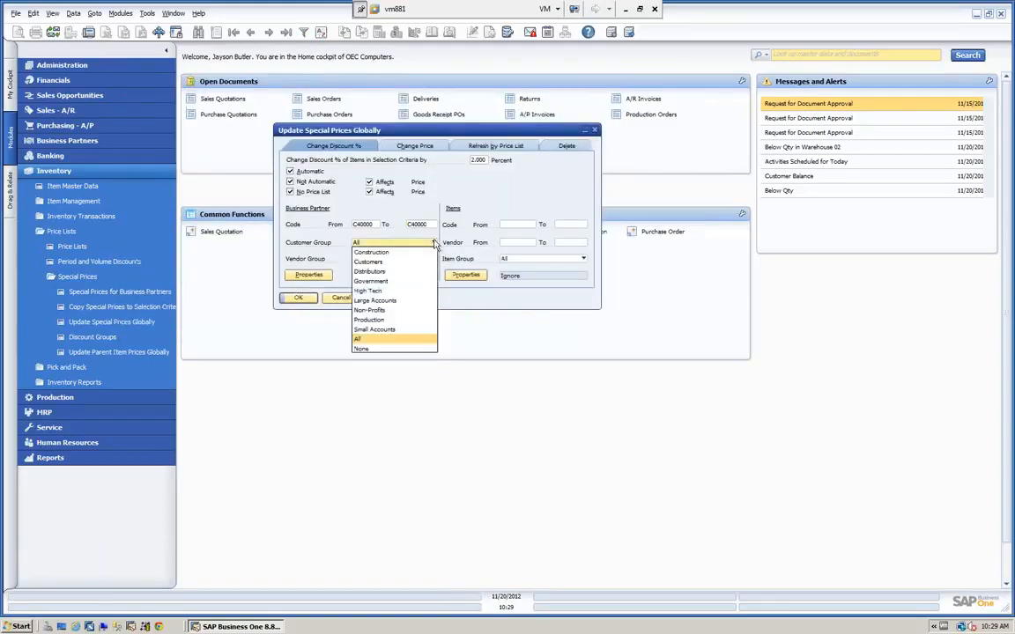
click(340, 260)
click(384, 259)
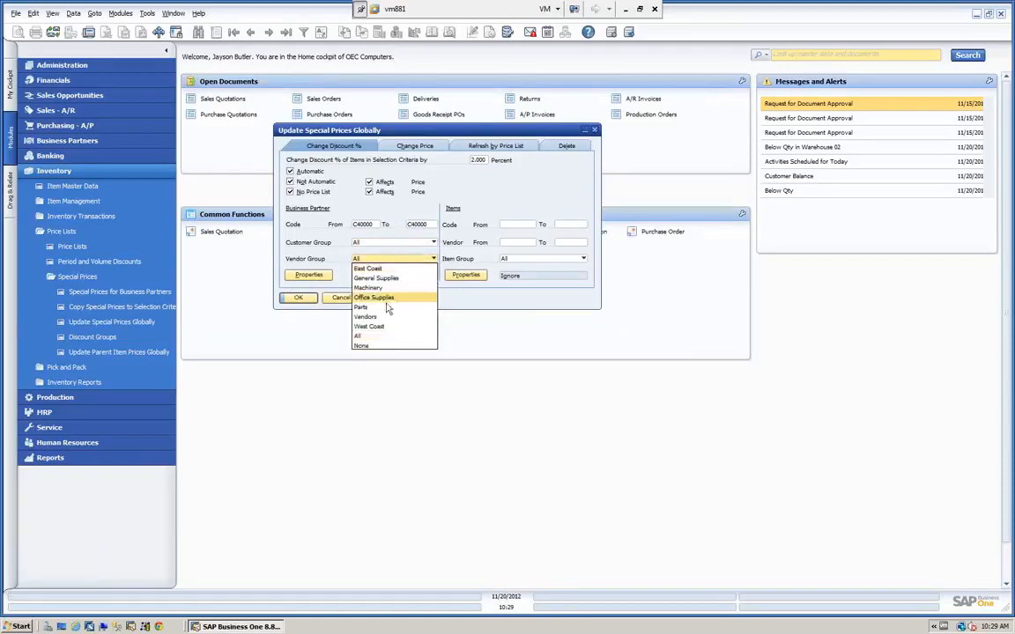
click(385, 334)
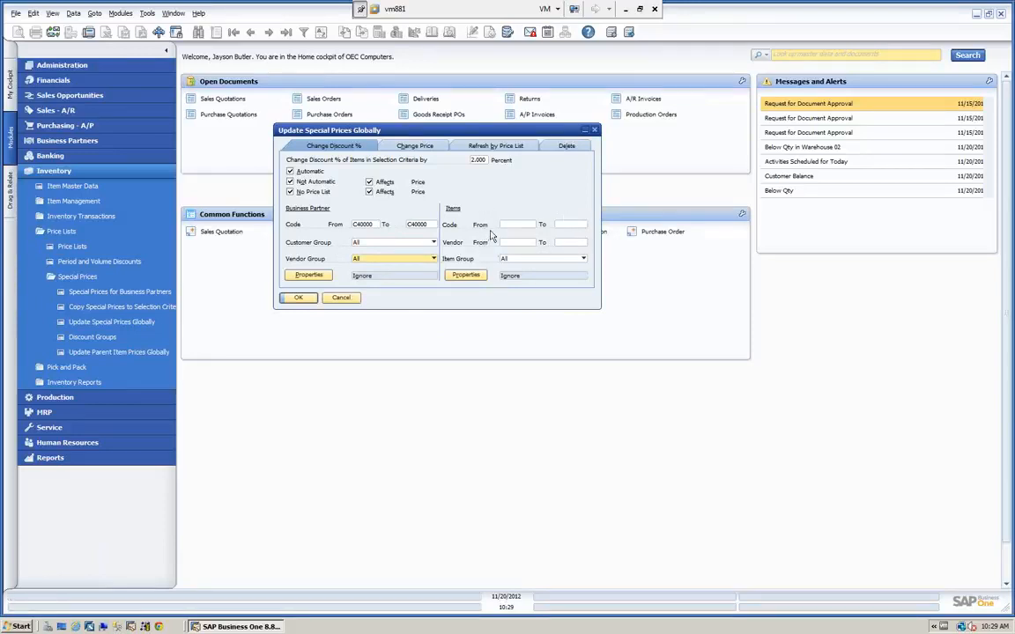
click(583, 259)
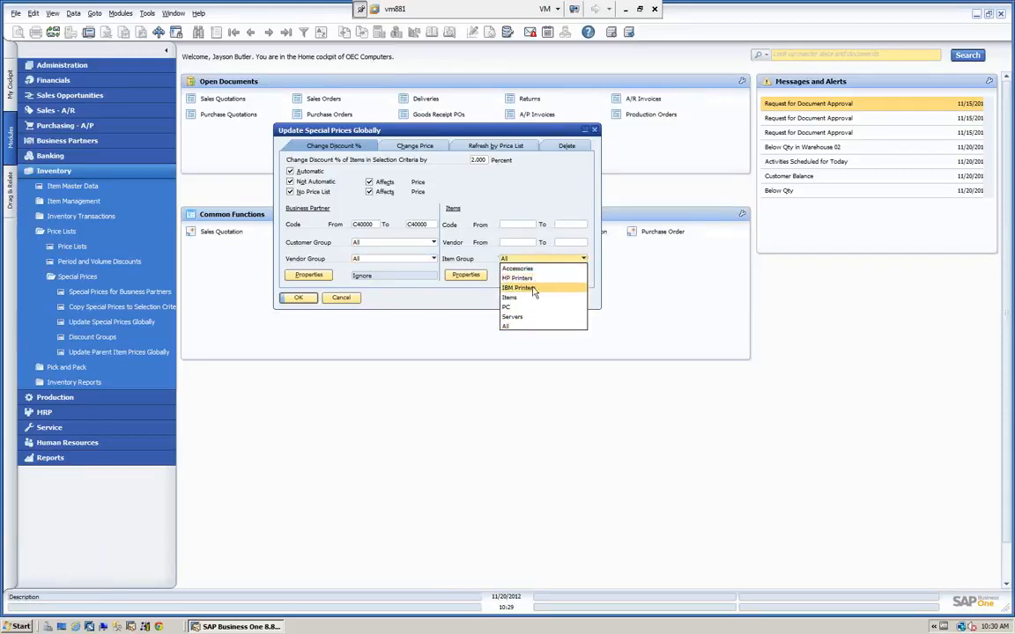
click(518, 192)
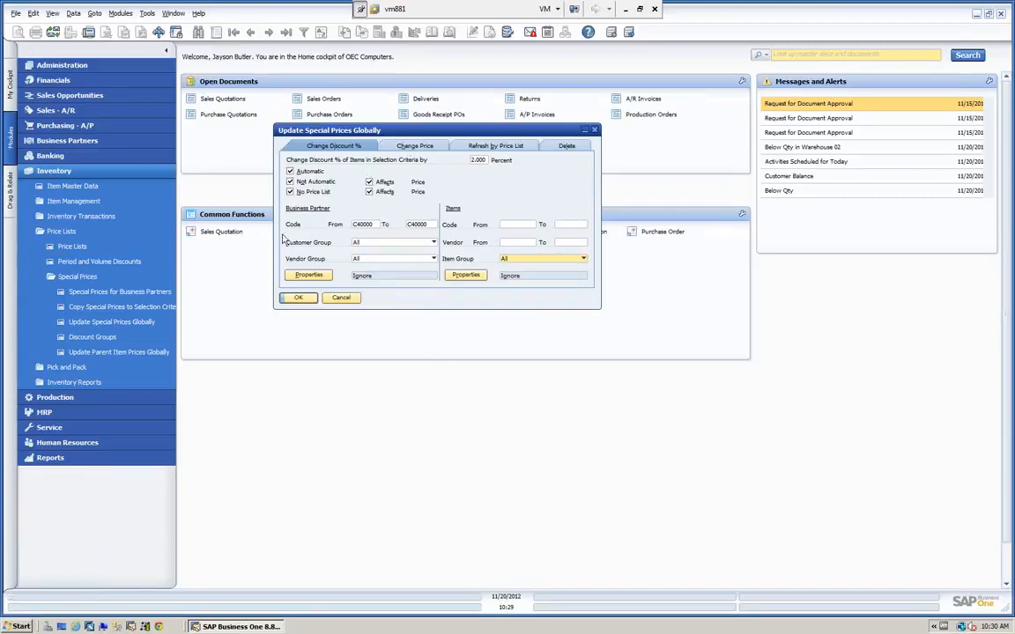
- Run the global discount change of 2 percent on the selected customer's special prices
click(300, 299)
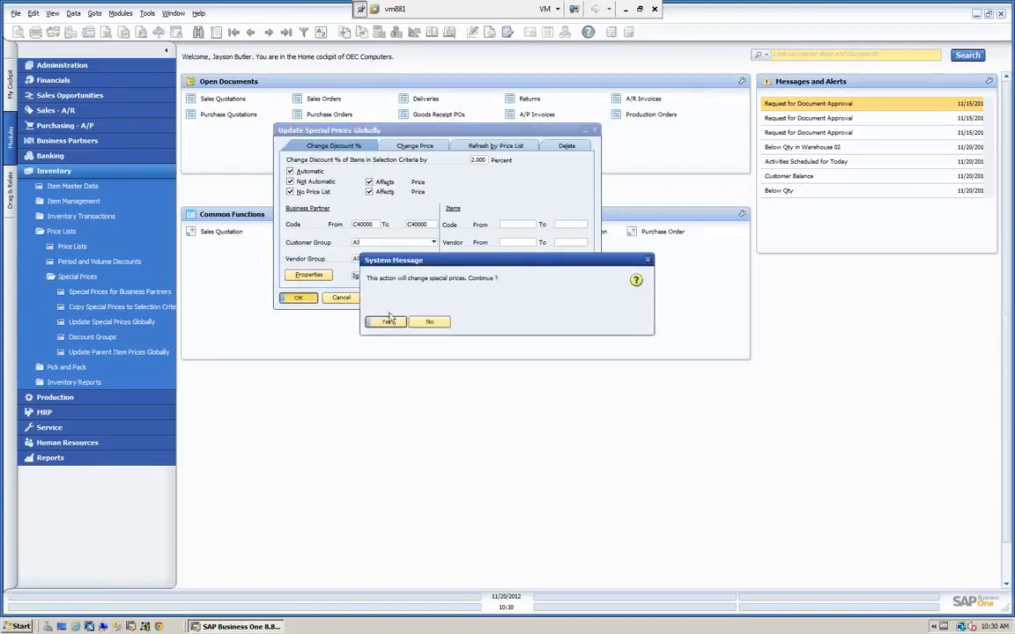
click(391, 324)
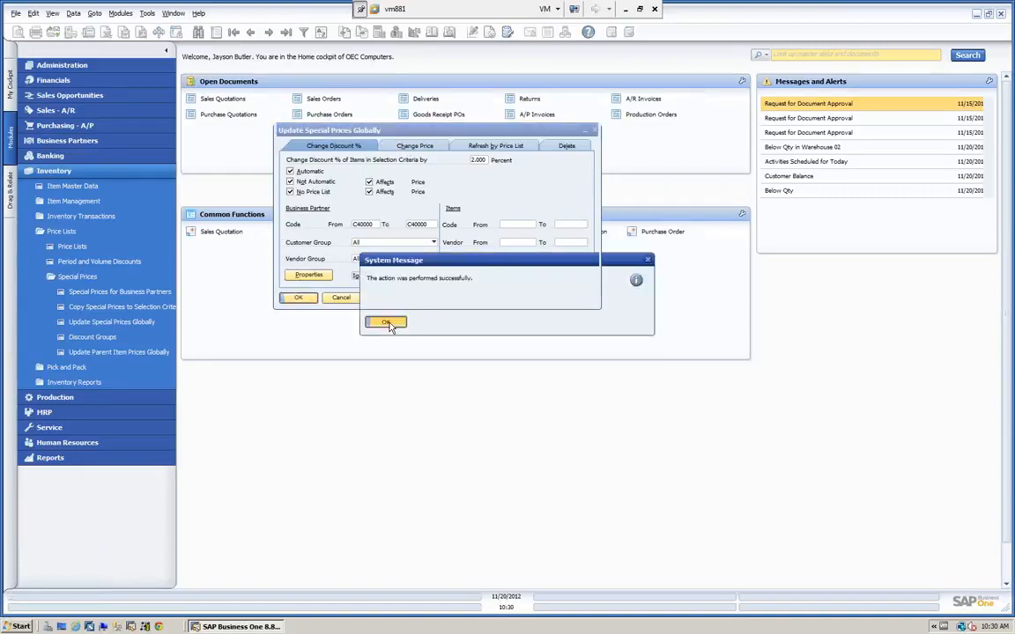
click(388, 323)
- Move the global update window aside, check Earthshaker Corporation's special prices for business partners and close them without changes
drag(447, 134, 759, 103)
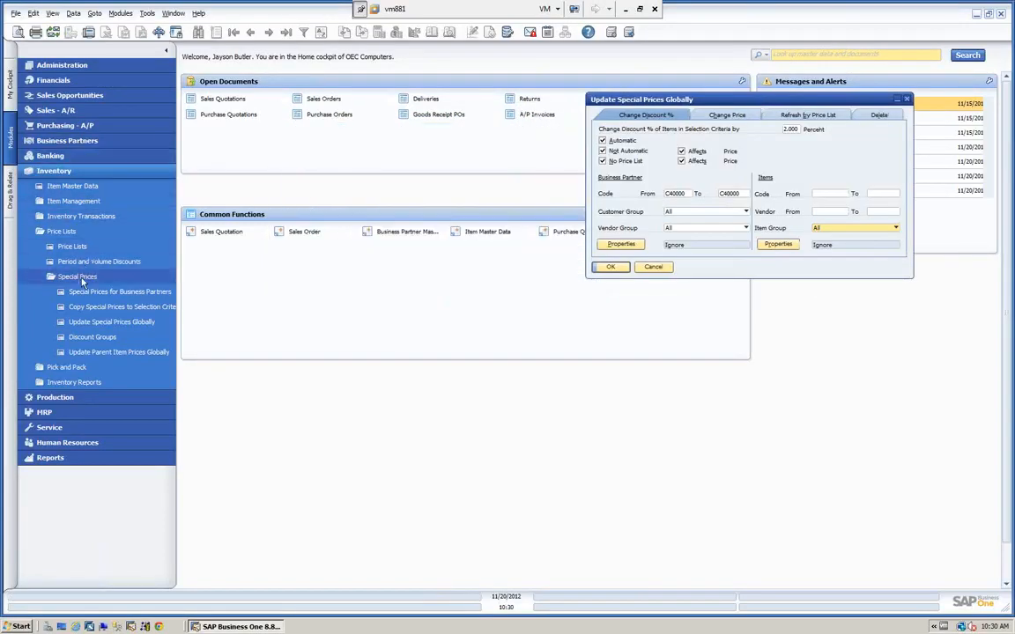
click(114, 291)
click(323, 114)
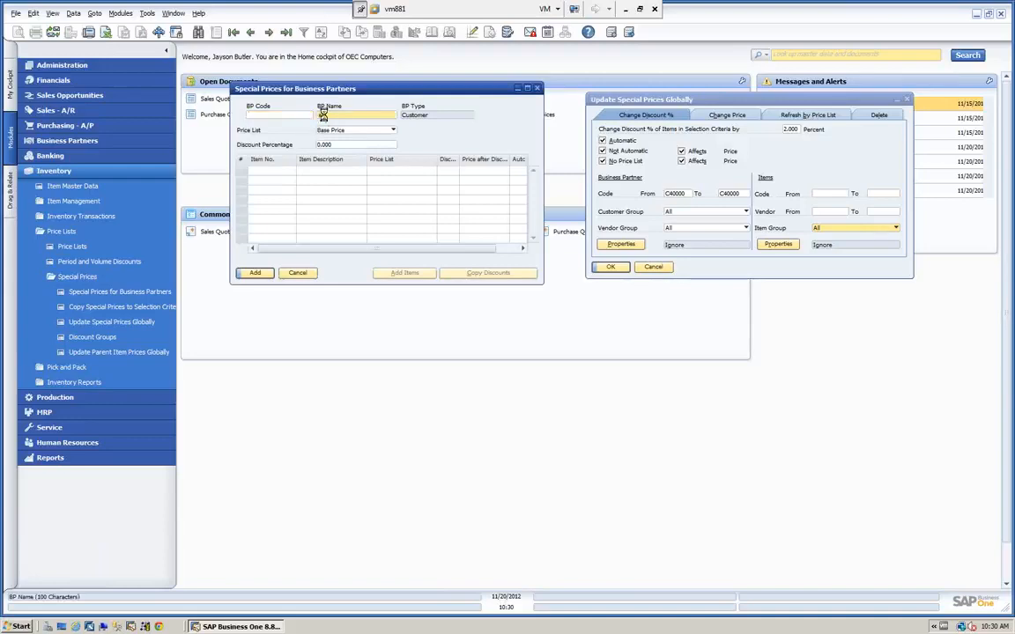
text(e)
key(Tab)
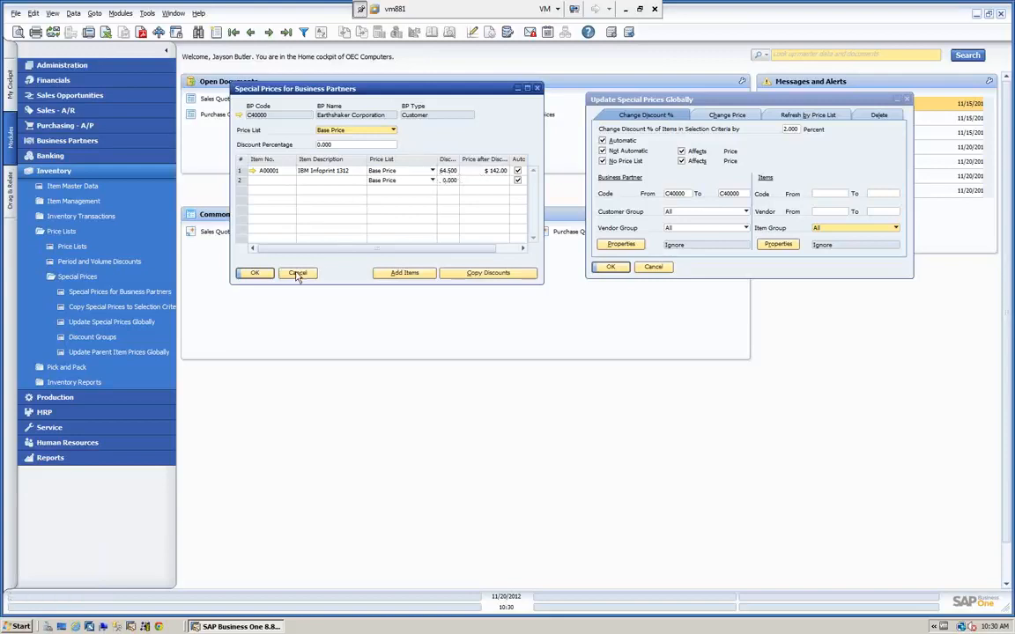
click(298, 274)
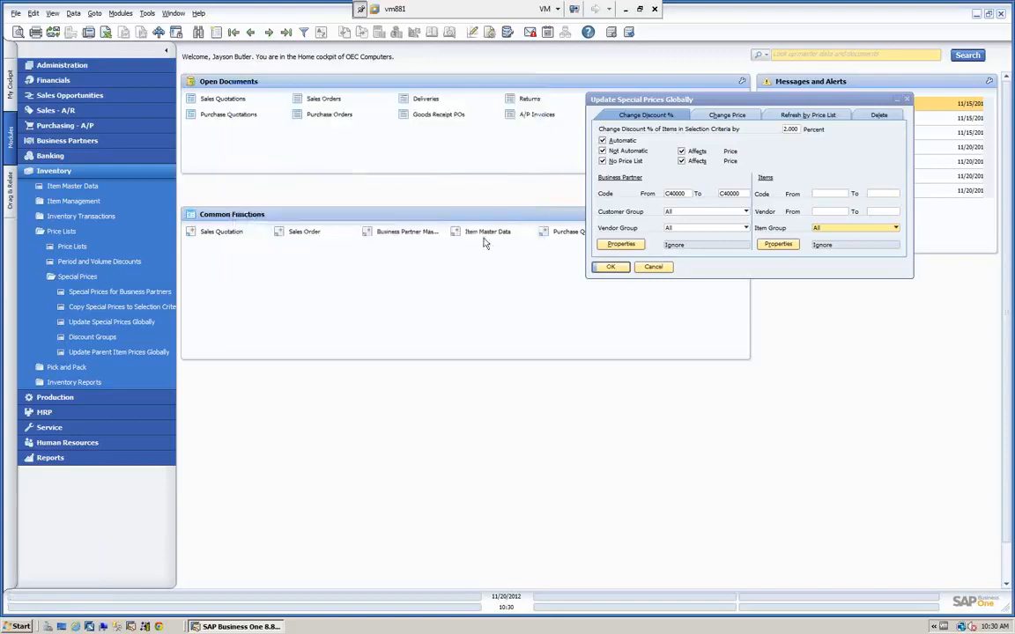
- Set the global discount change to -2 percent and run it for the selected customer
click(794, 130)
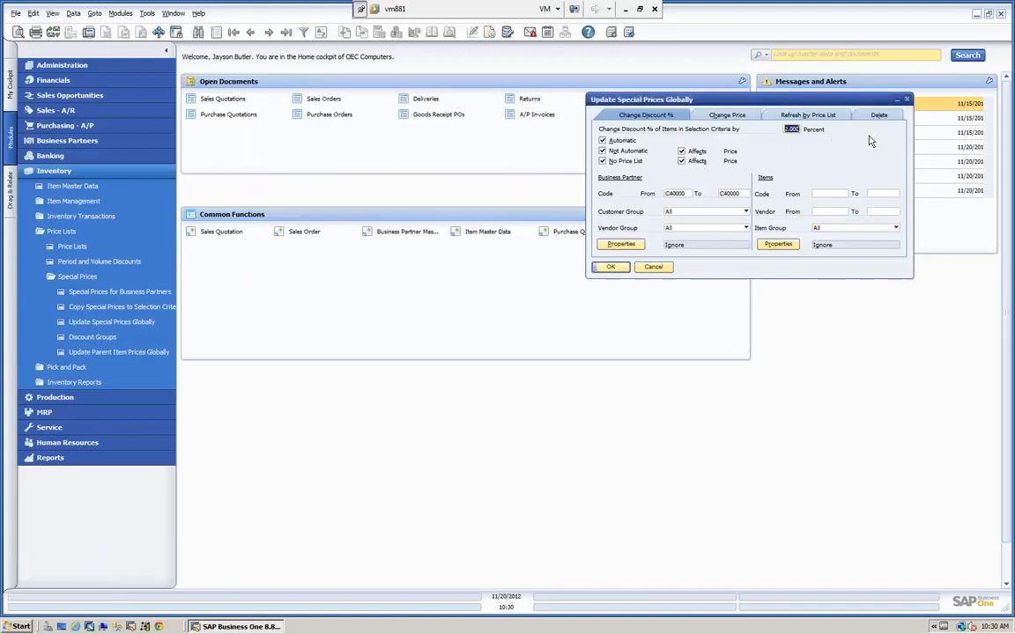
text(3)
key(Tab)
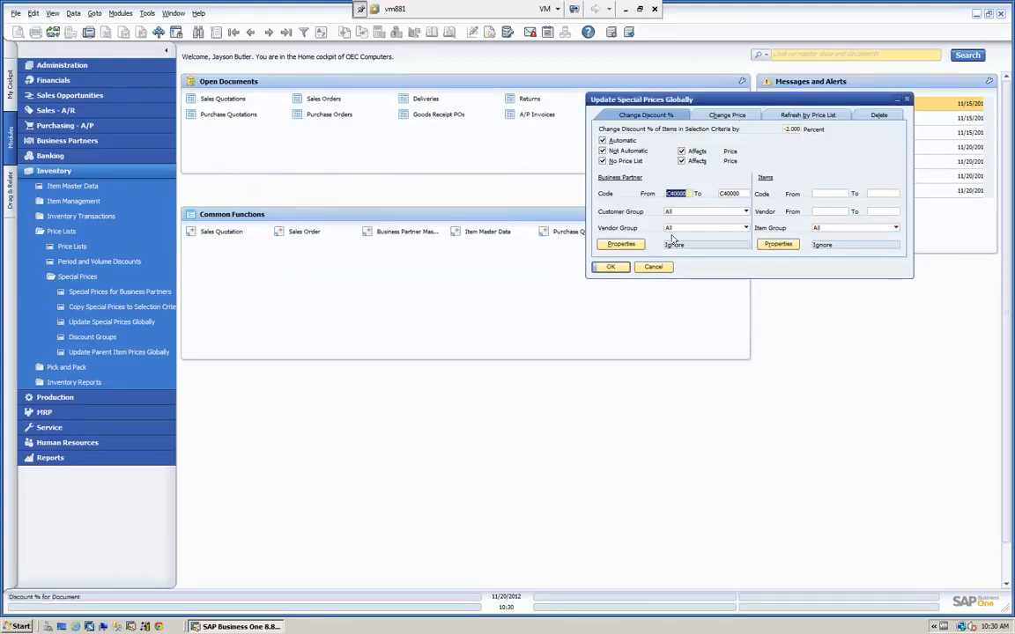
click(609, 266)
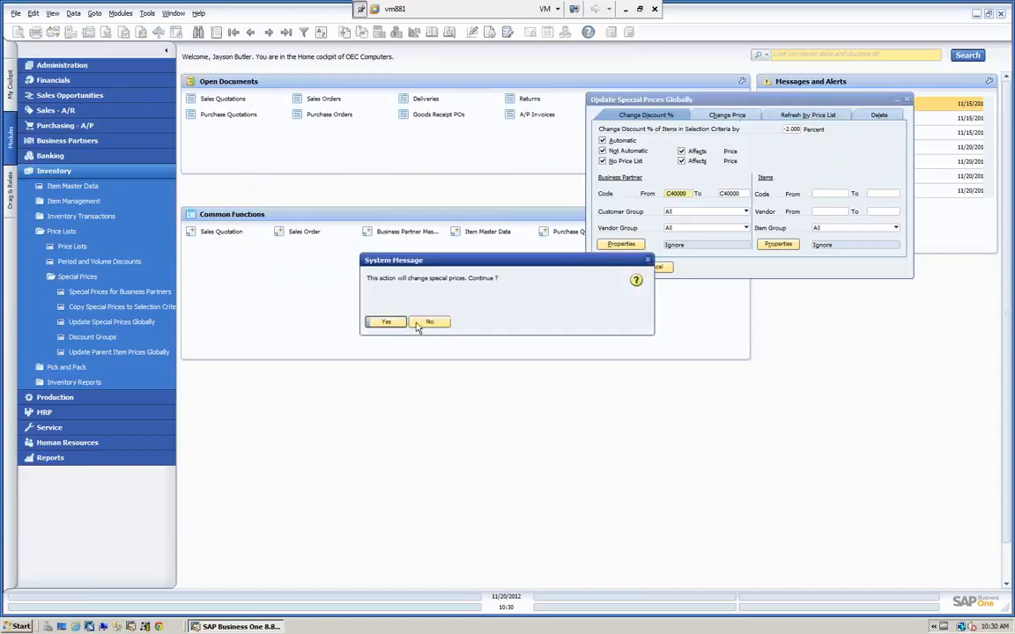
click(387, 322)
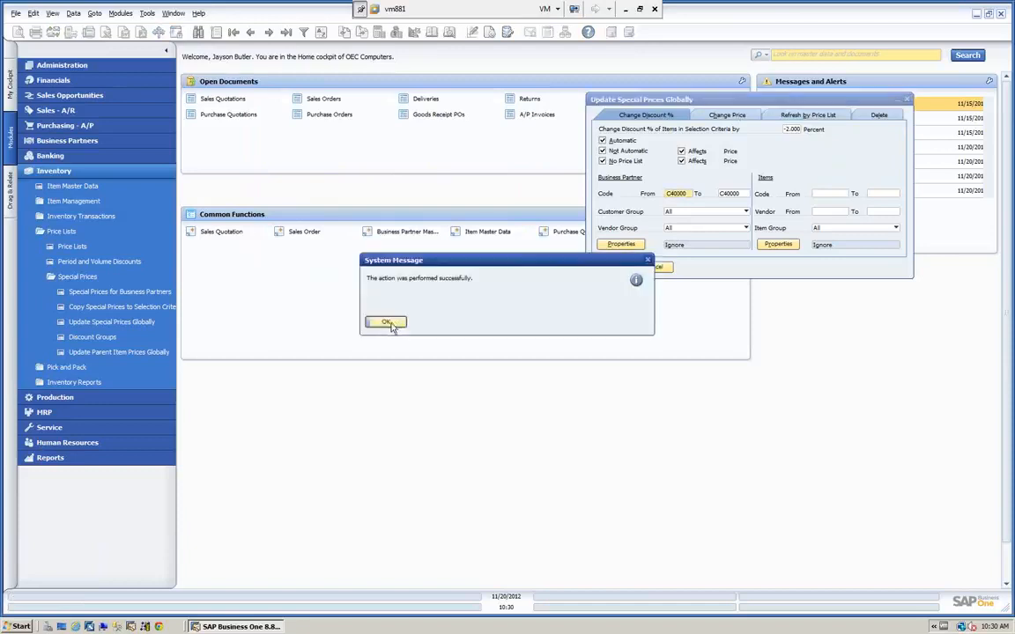
click(388, 322)
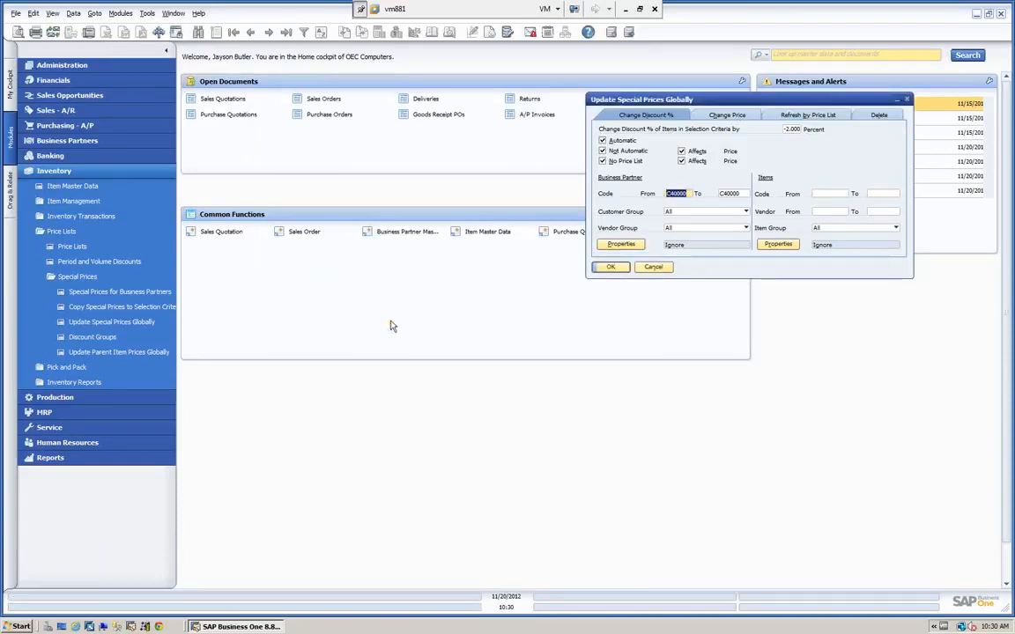
- Recheck the special prices of Earthshaker Corporation after the negative discount change and close them without changes
click(100, 292)
click(329, 113)
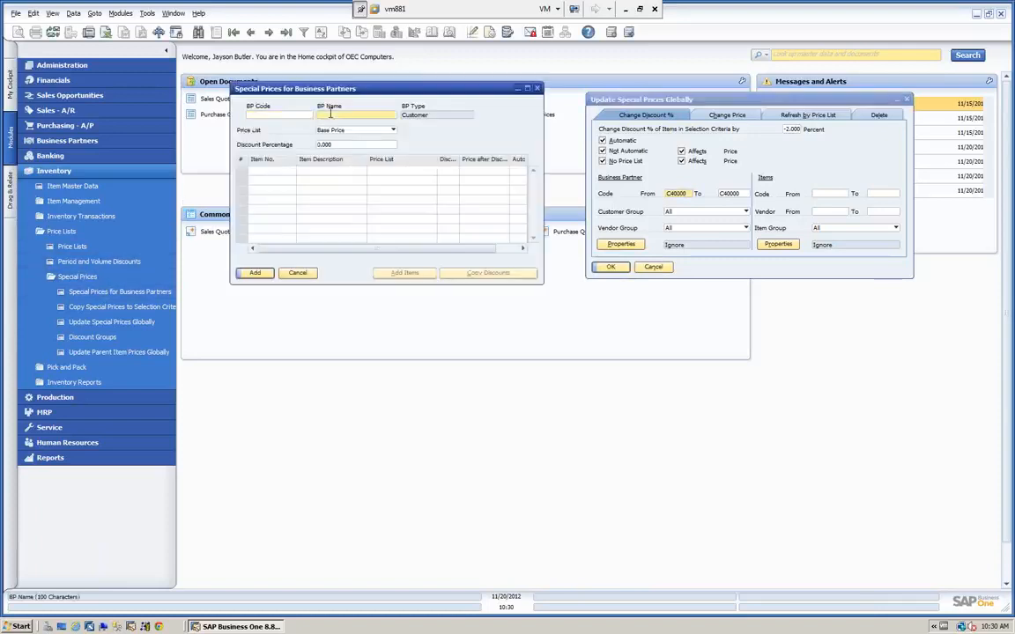
text(e)
key(Tab)
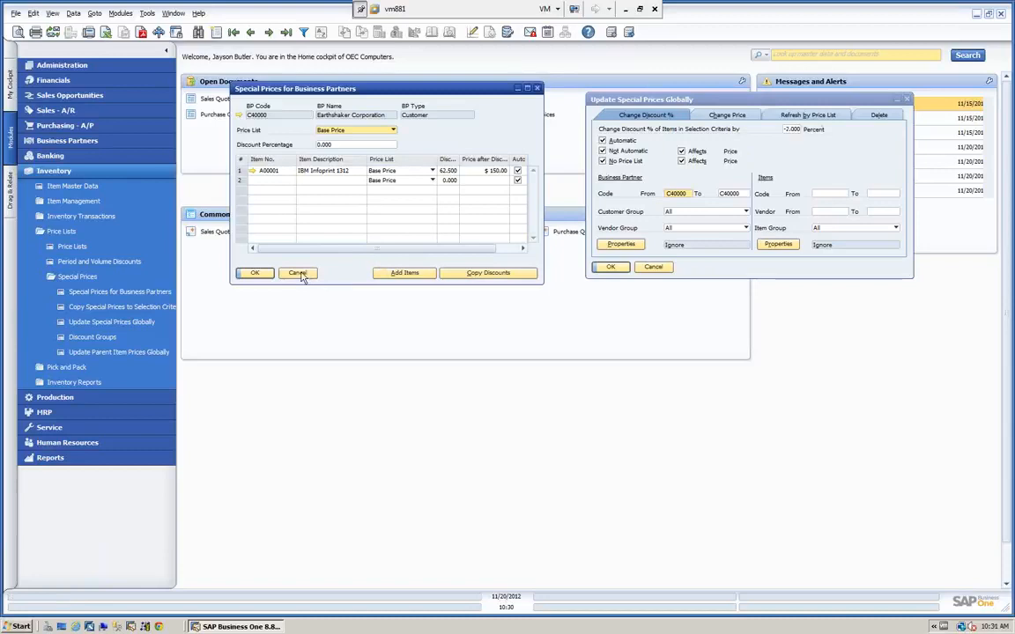
click(298, 273)
- Close the global special price update without running a price change and open Discount Groups beside the workspace
click(740, 117)
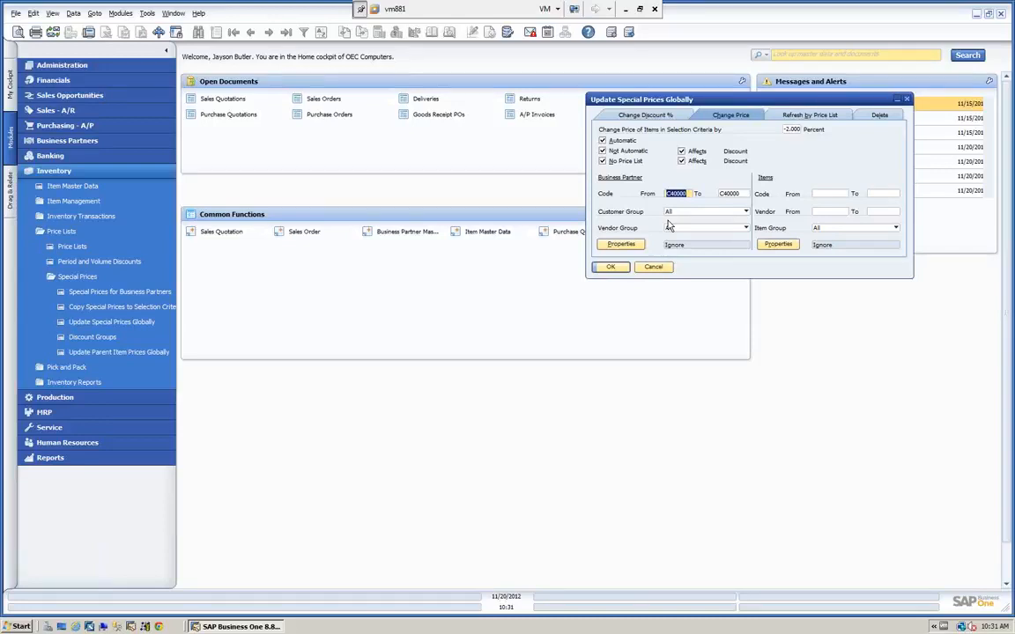
click(653, 266)
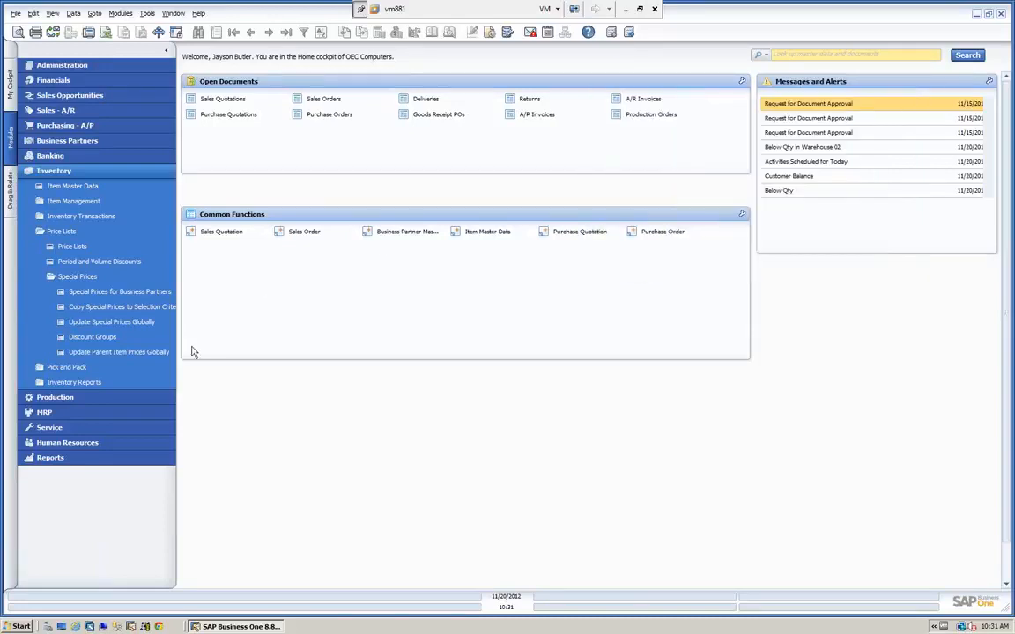
click(82, 337)
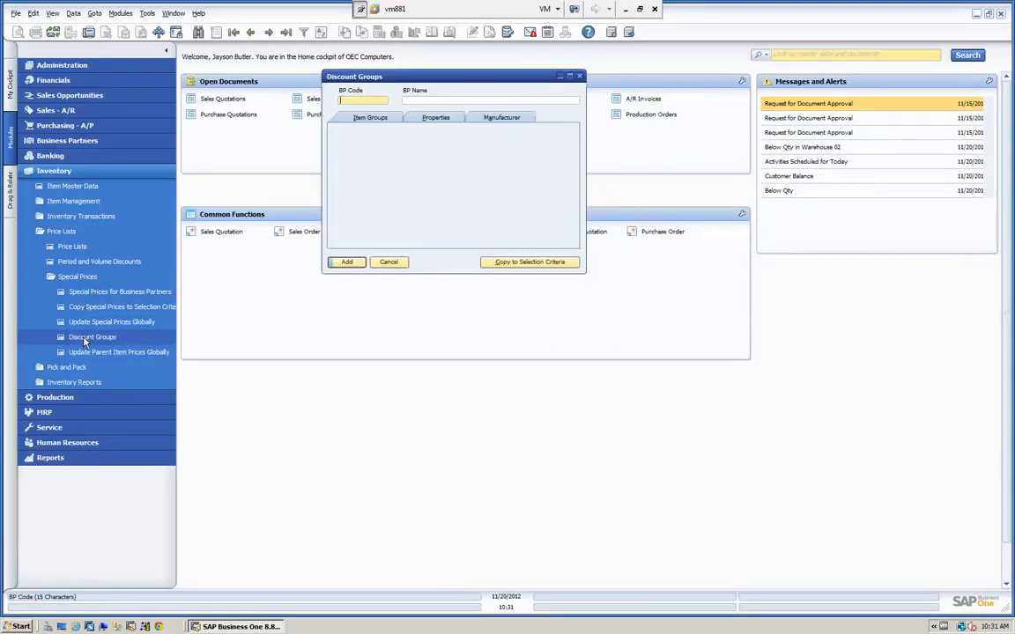
drag(414, 82, 782, 82)
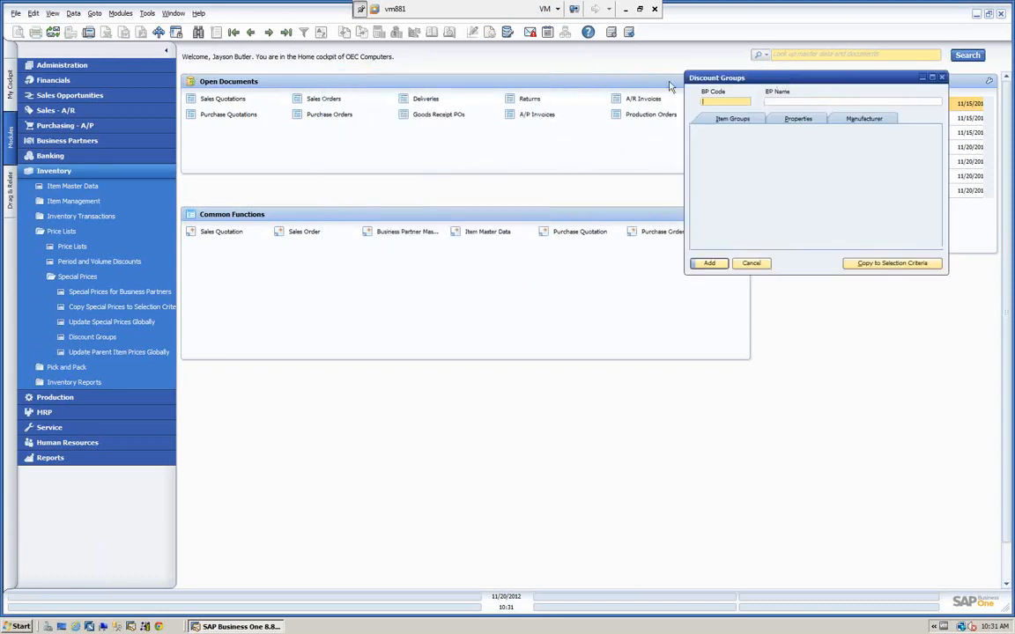
- Open the item master data at the first item record and examine the available item groups, keeping IBM Printers
click(52, 185)
drag(223, 192, 217, 125)
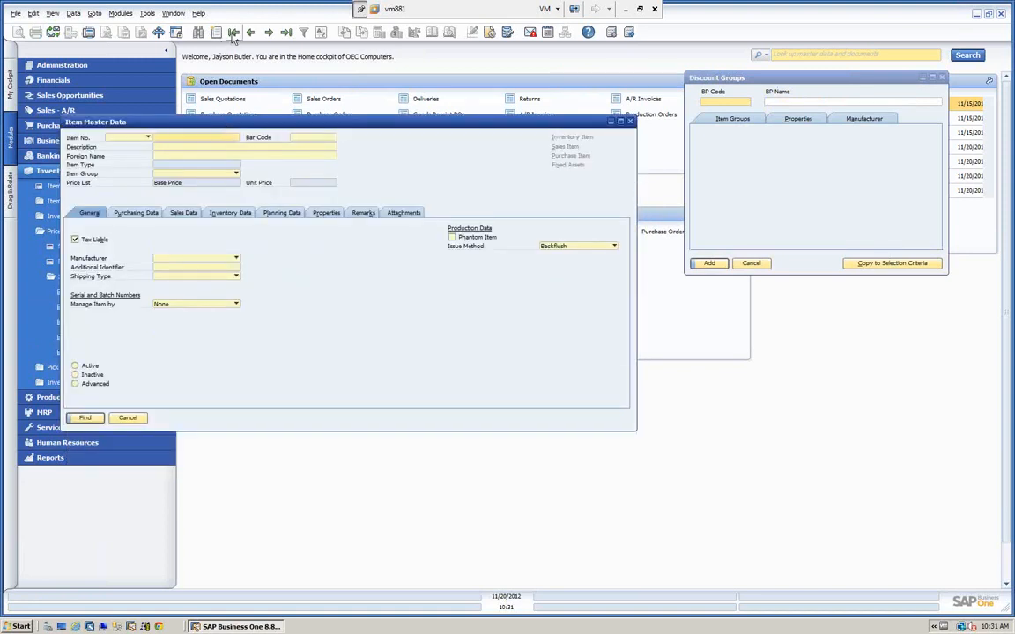
click(234, 33)
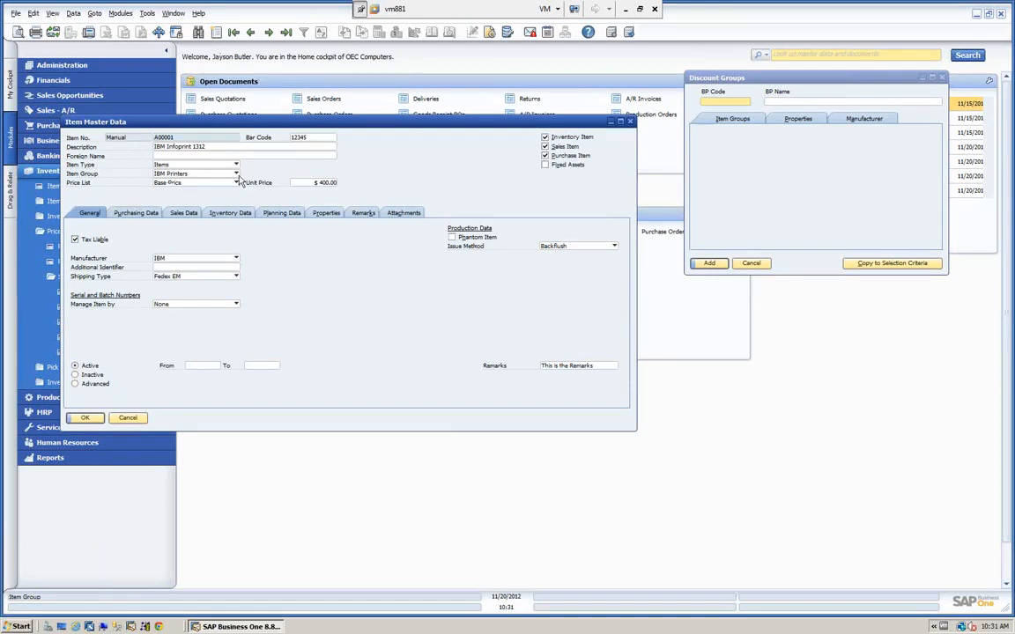
click(211, 173)
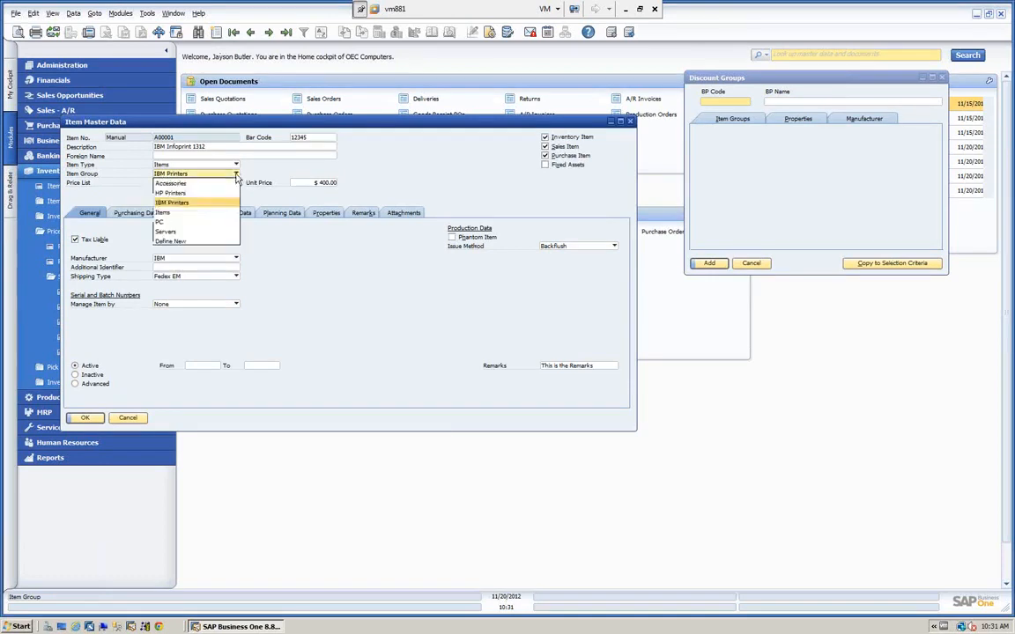
click(173, 203)
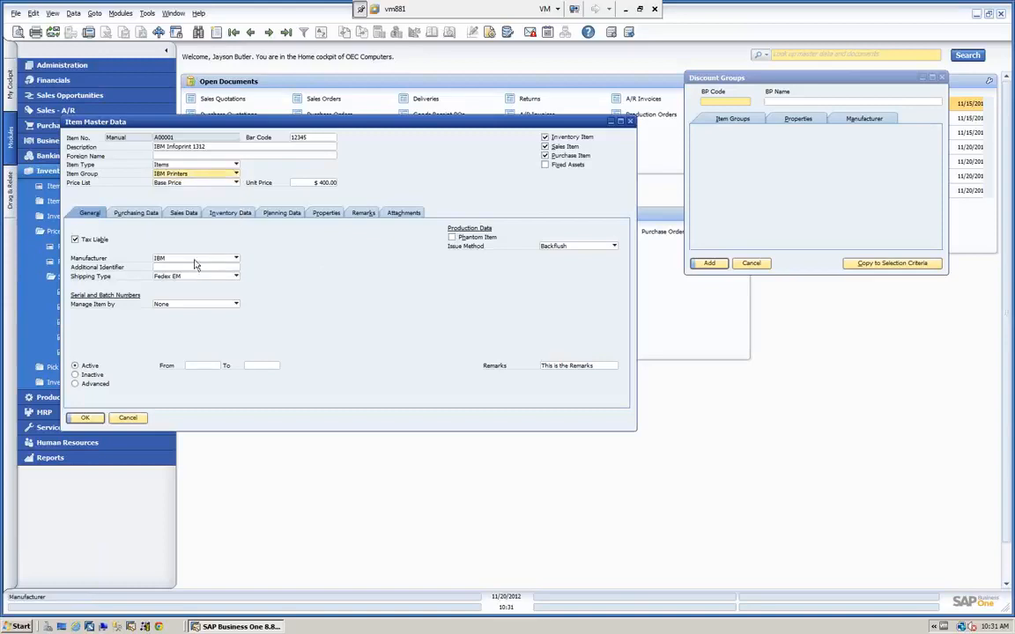
- Examine the IBM Infoprint 1312 item's manufacturer choices and its item properties, and return to its general data
click(236, 260)
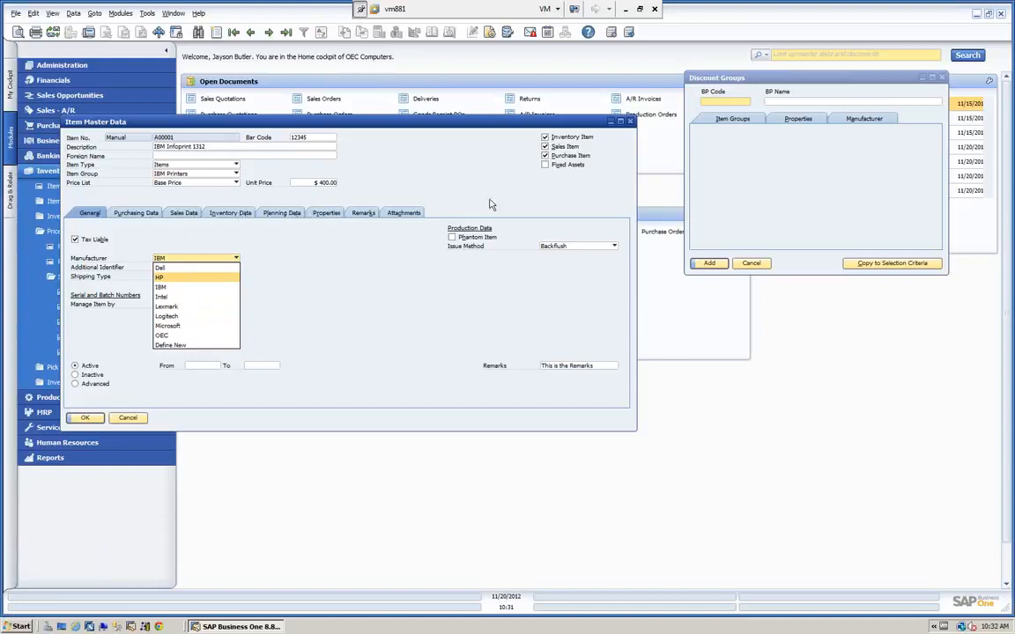
click(323, 217)
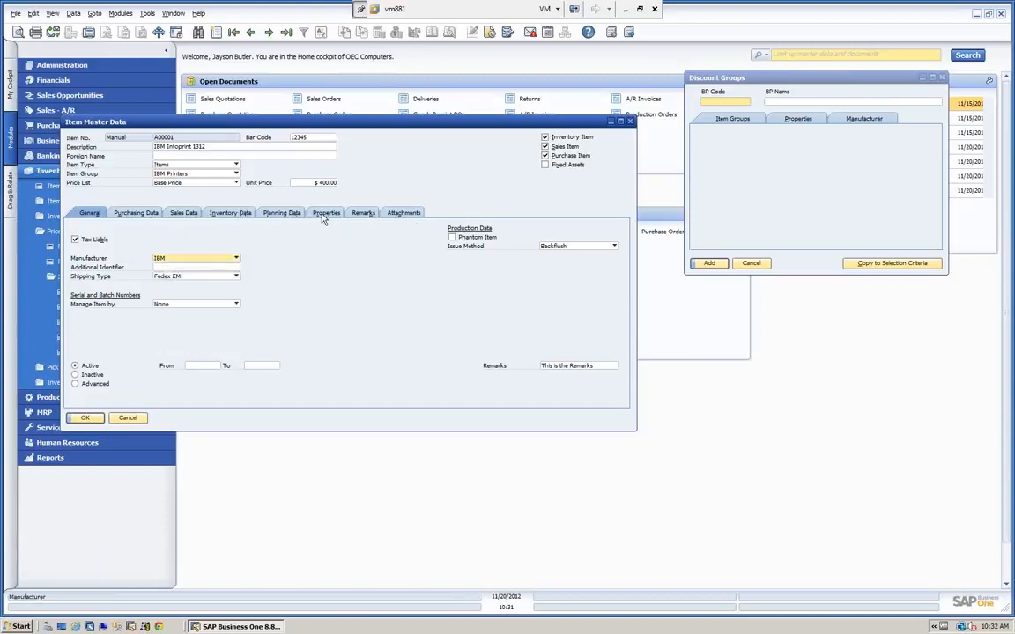
click(323, 216)
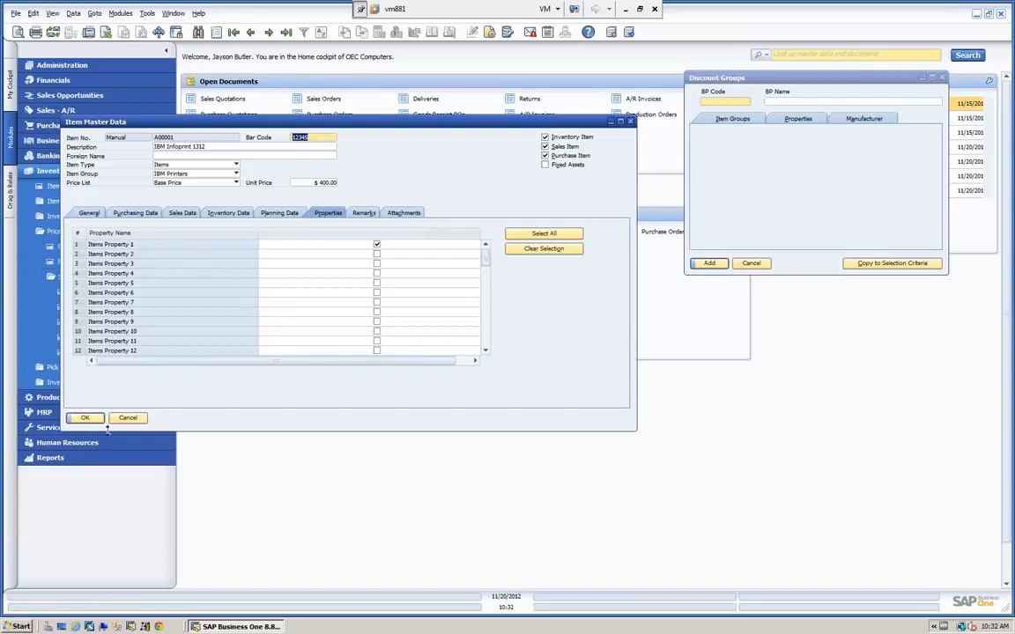
click(83, 216)
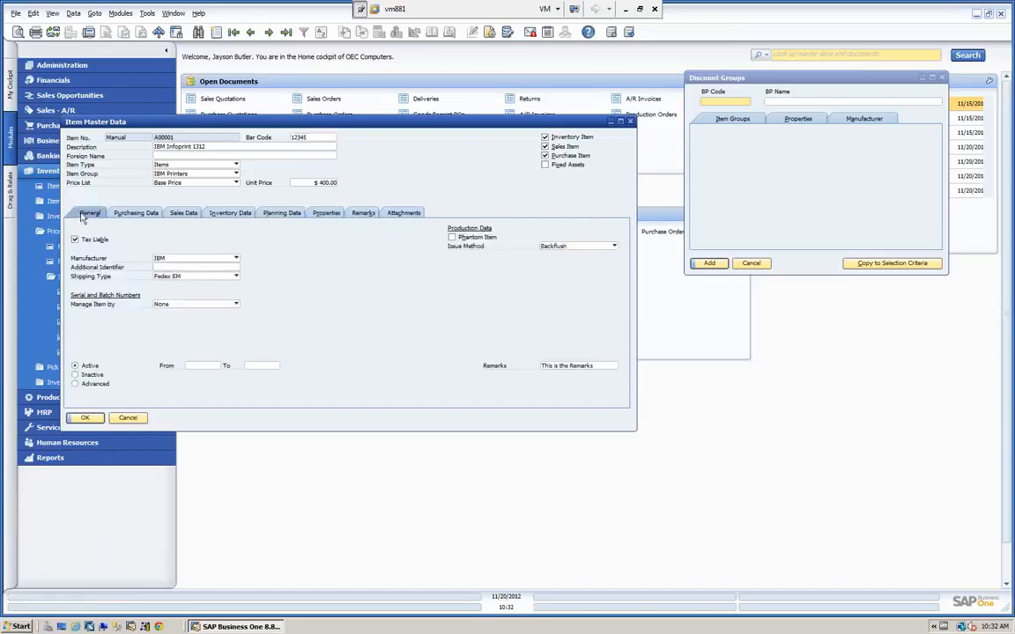
- Load Earthshaker Corporation into Discount Groups and show its discount percentages by item group
click(735, 100)
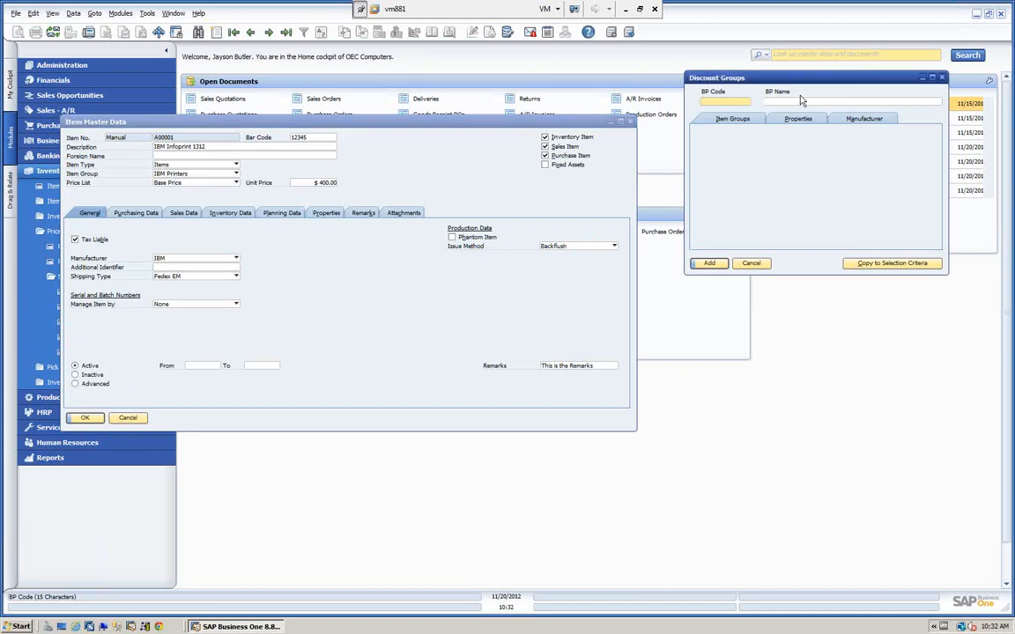
key(Tab)
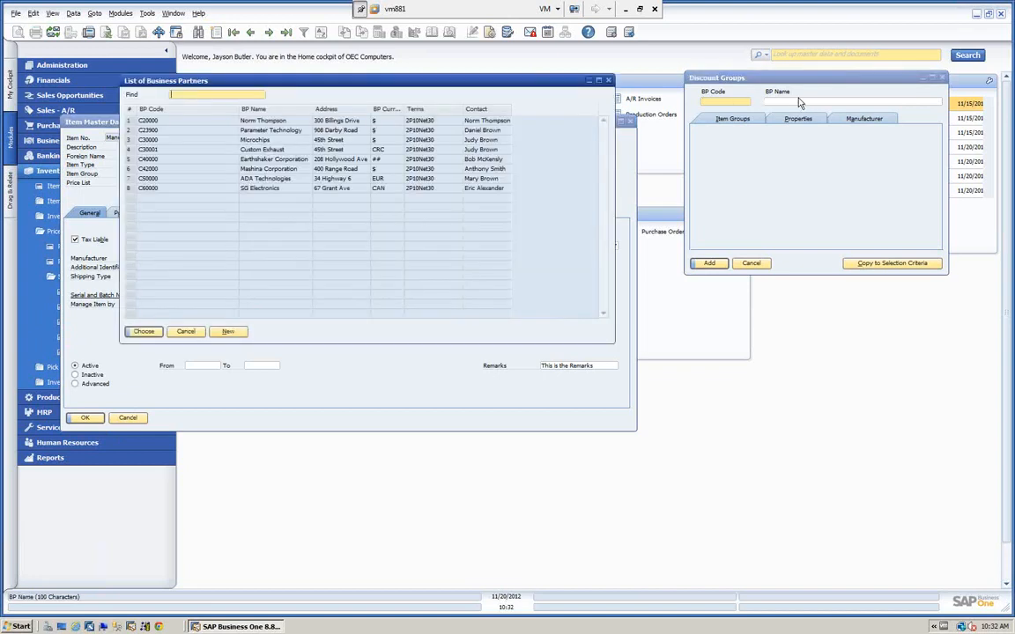
click(256, 159)
click(144, 331)
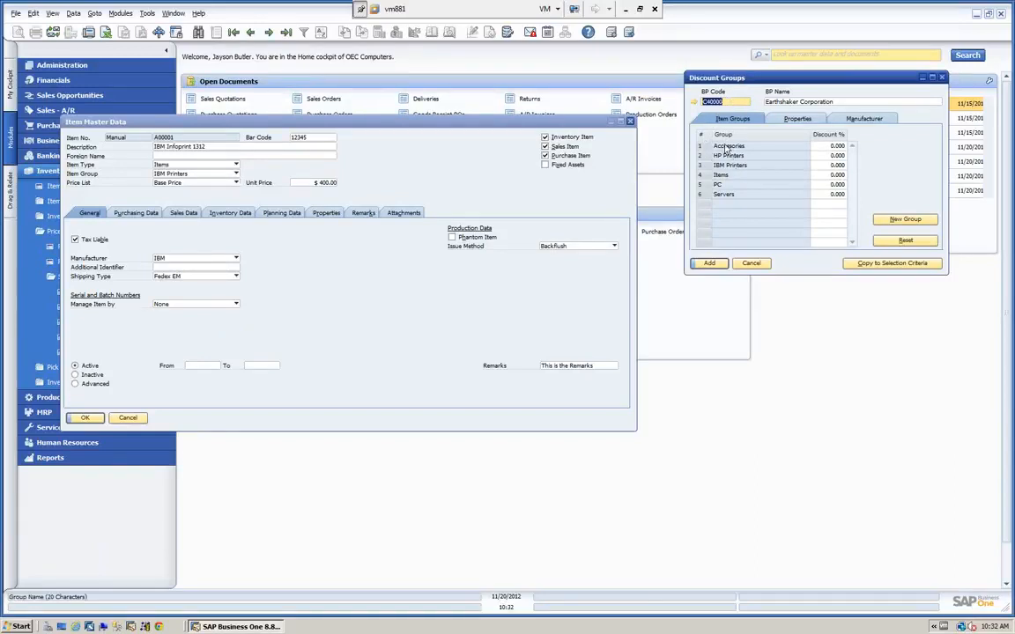
click(833, 146)
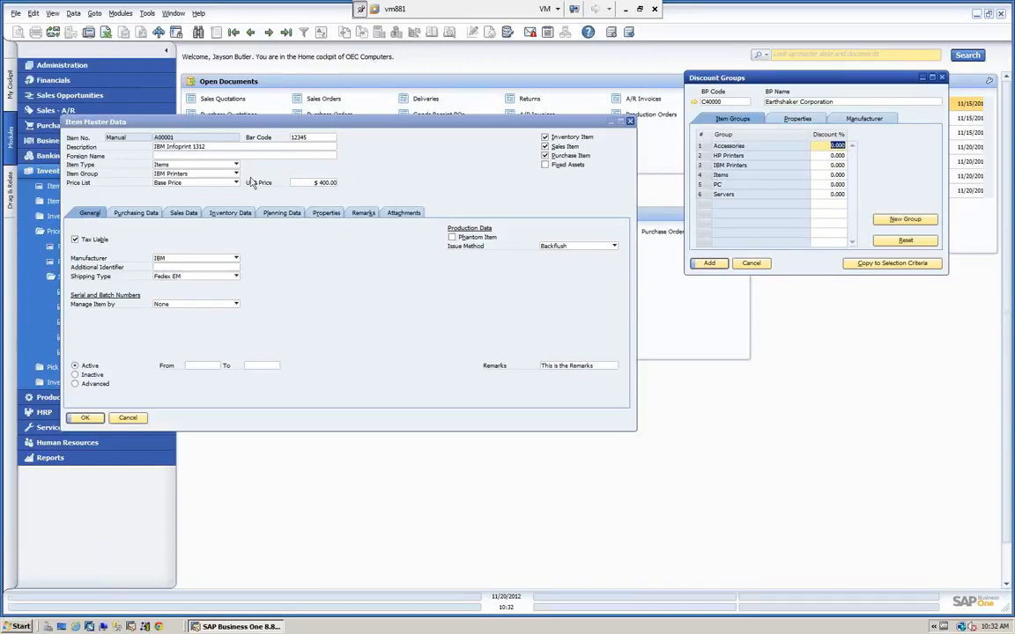
- Compare the item group, properties and manufacturer discounts in Discount Groups with the matching fields of the item master record
click(237, 174)
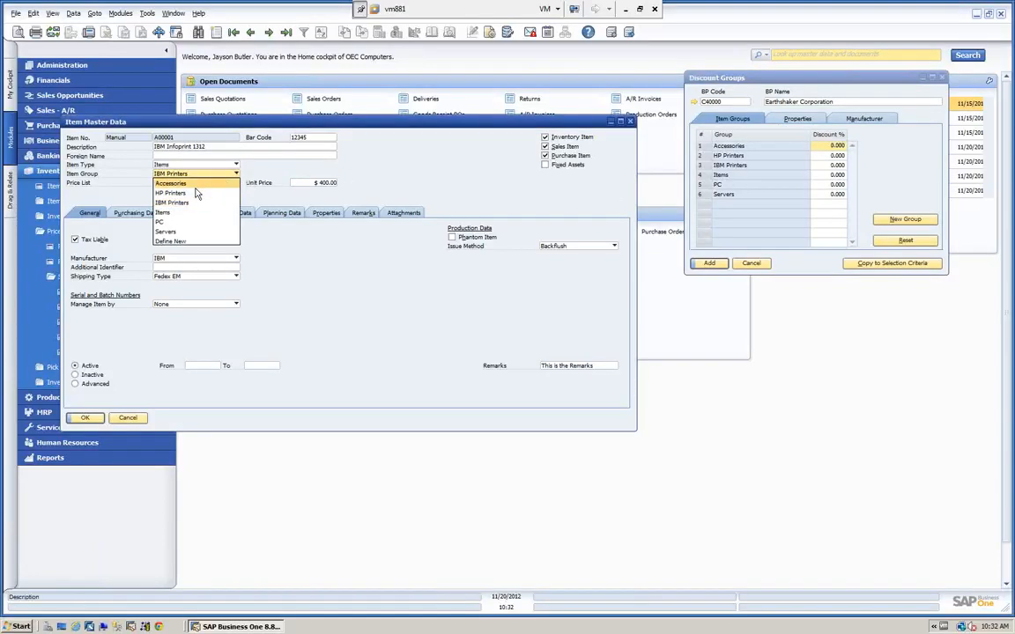
click(797, 118)
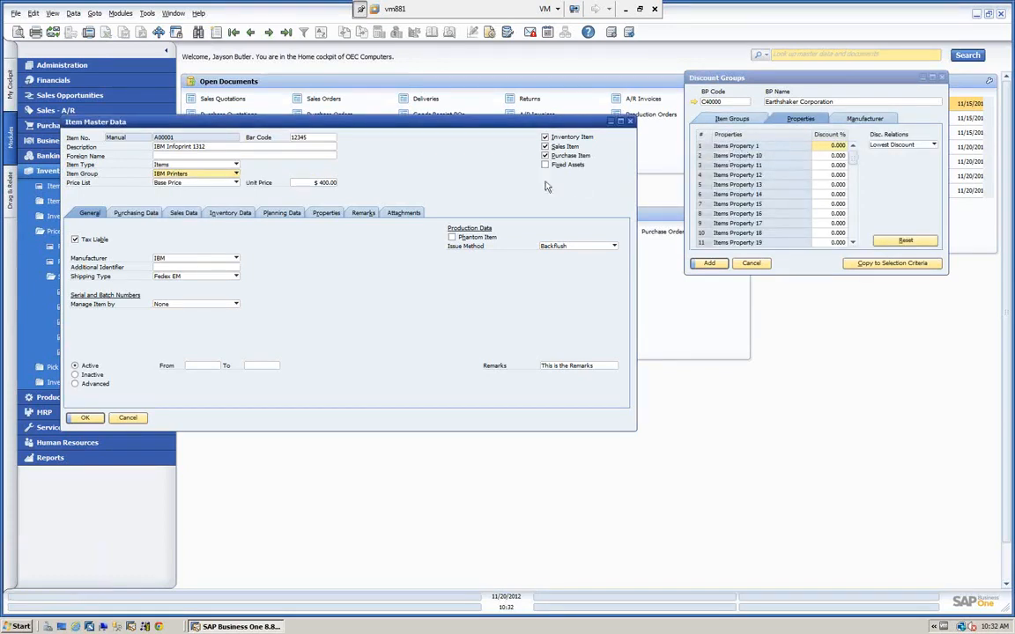
click(327, 213)
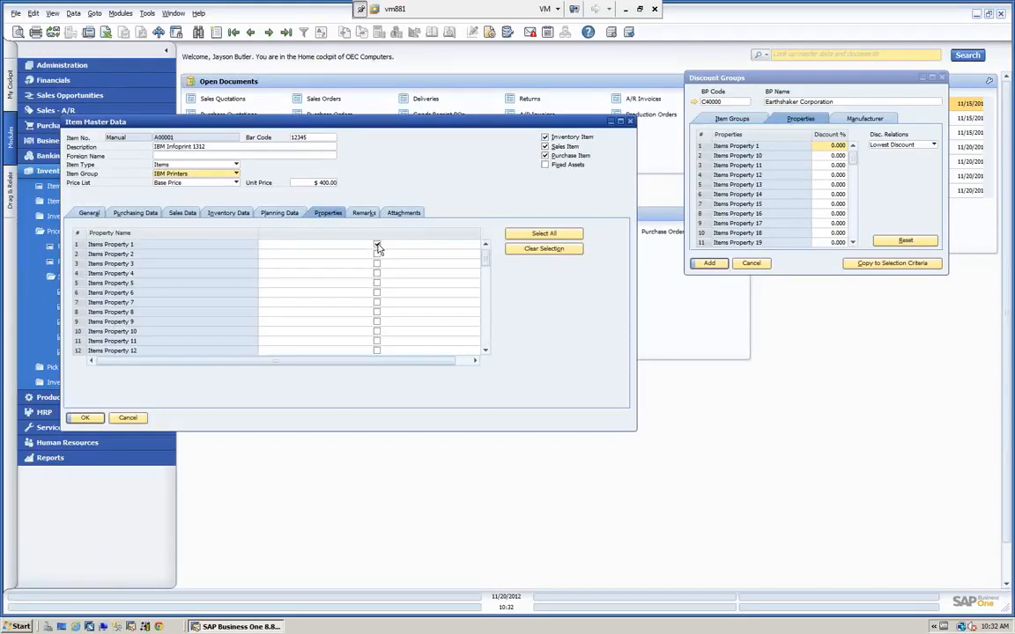
click(864, 118)
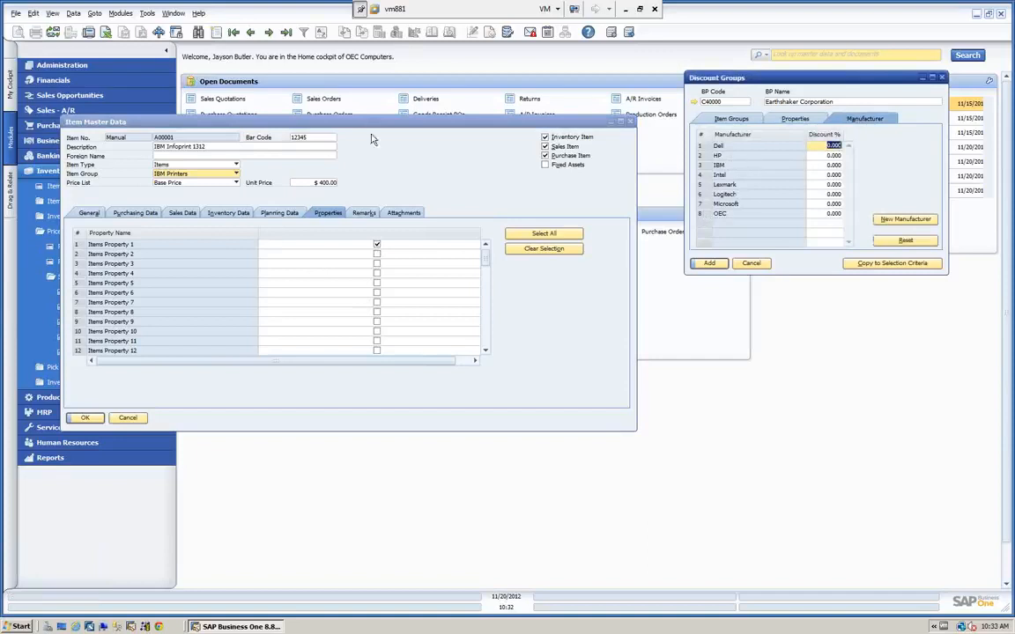
click(91, 215)
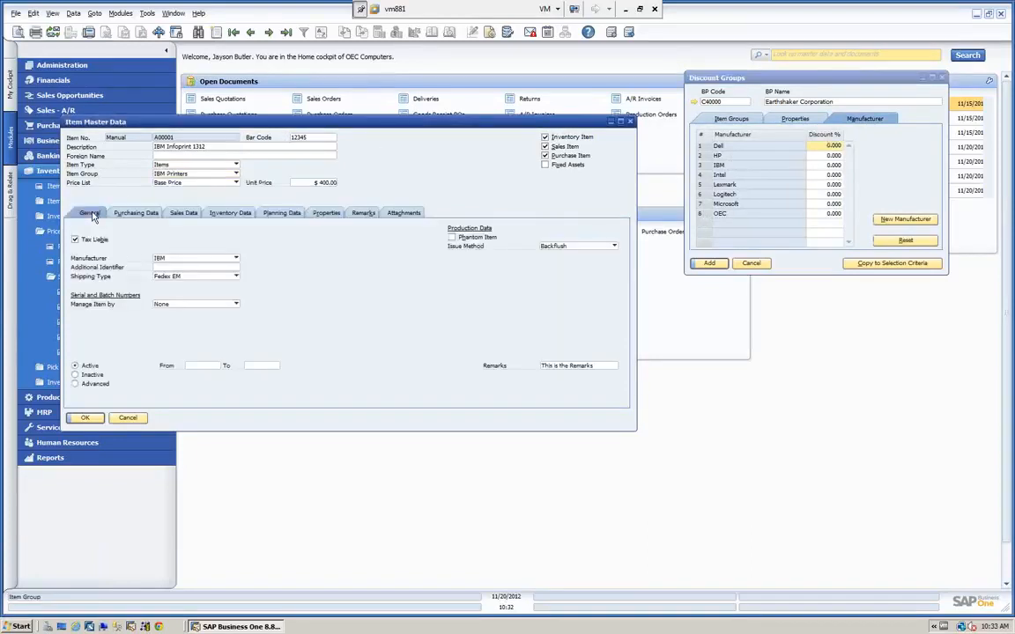
click(216, 259)
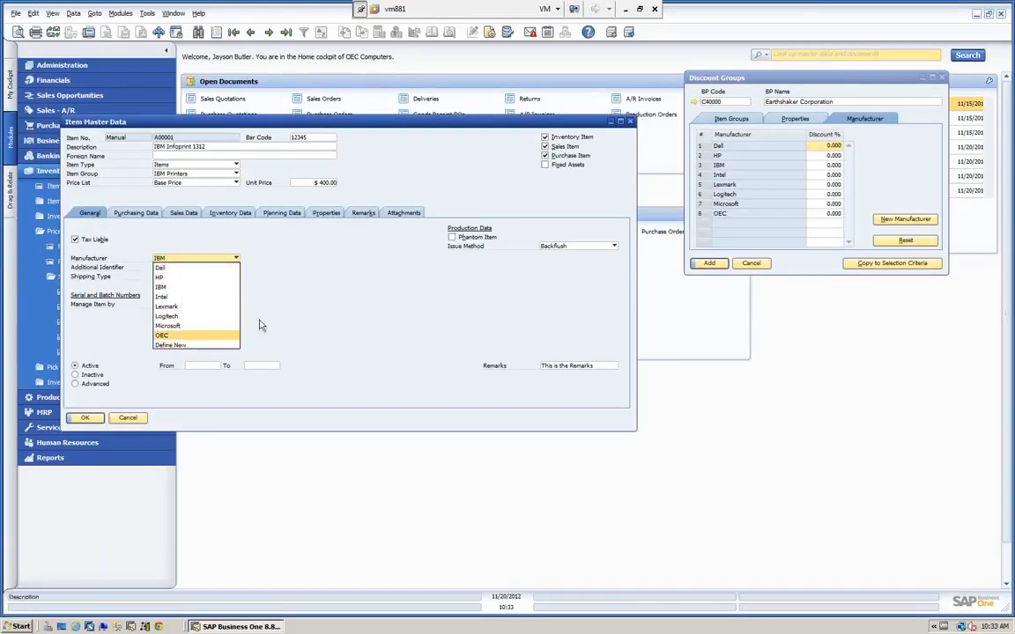
- Close the item master record without changes and move the Discount Groups window over the workspace next to the module tree
click(129, 420)
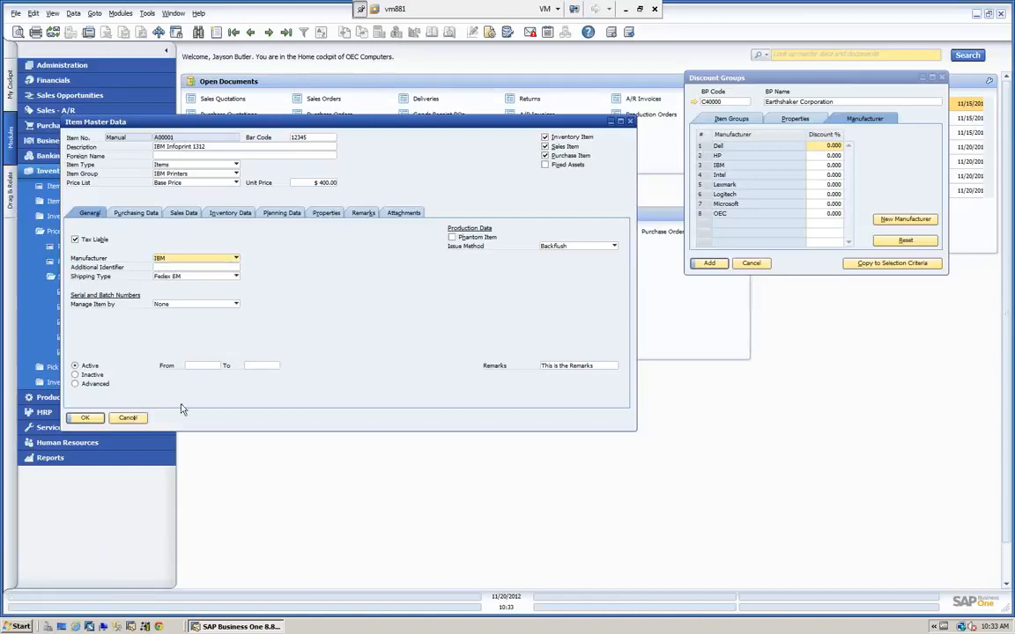
click(631, 122)
drag(815, 83, 459, 110)
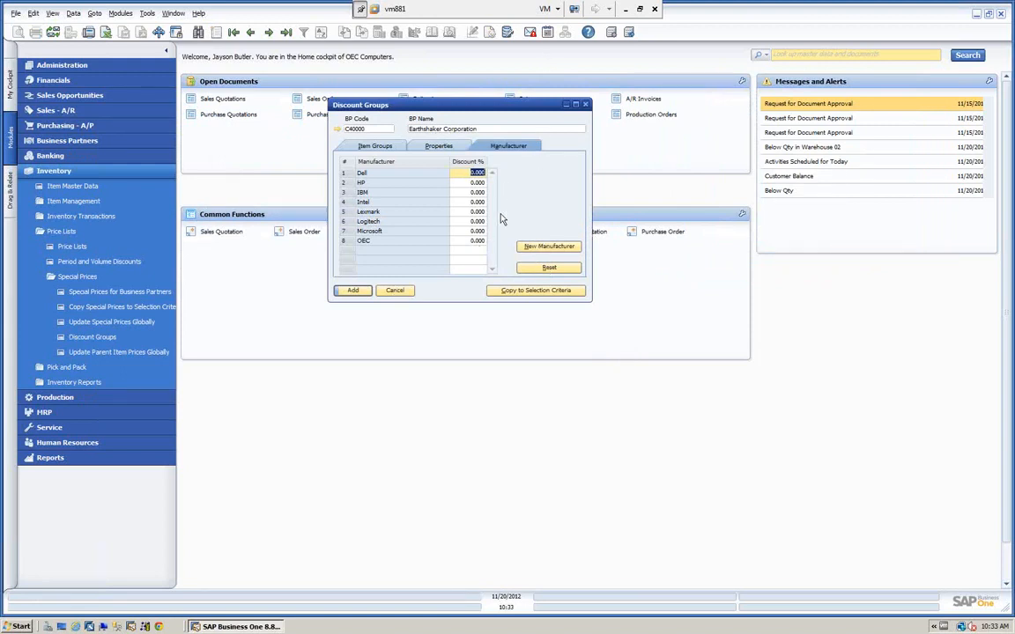
drag(399, 106, 250, 103)
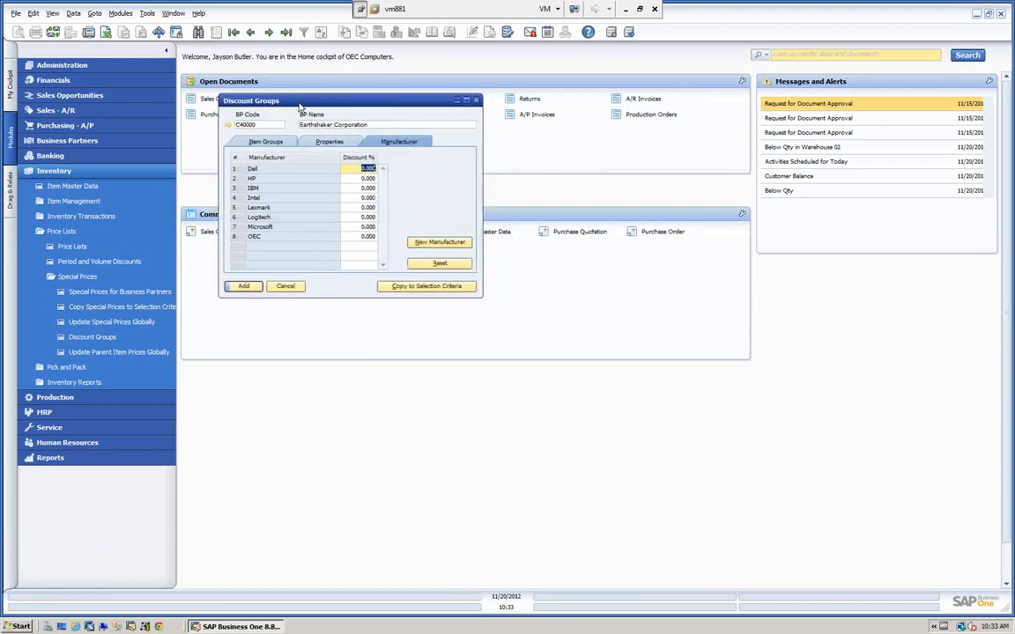
- Examine the business partner and customer group criteria for copying the discount groups, and cancel both windows without copying
click(423, 287)
drag(335, 150, 377, 350)
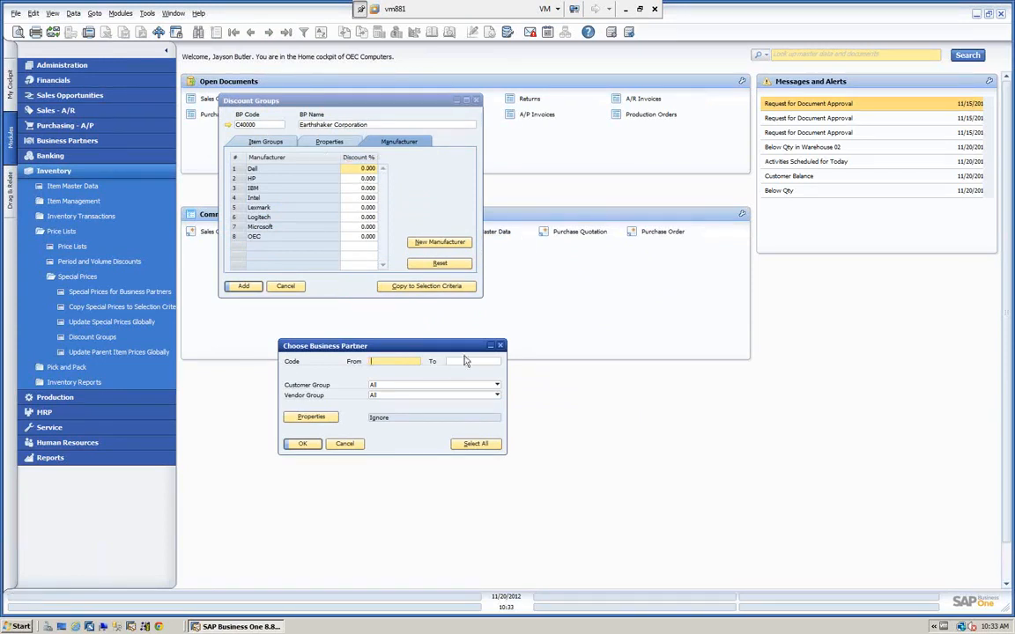
key(Tab)
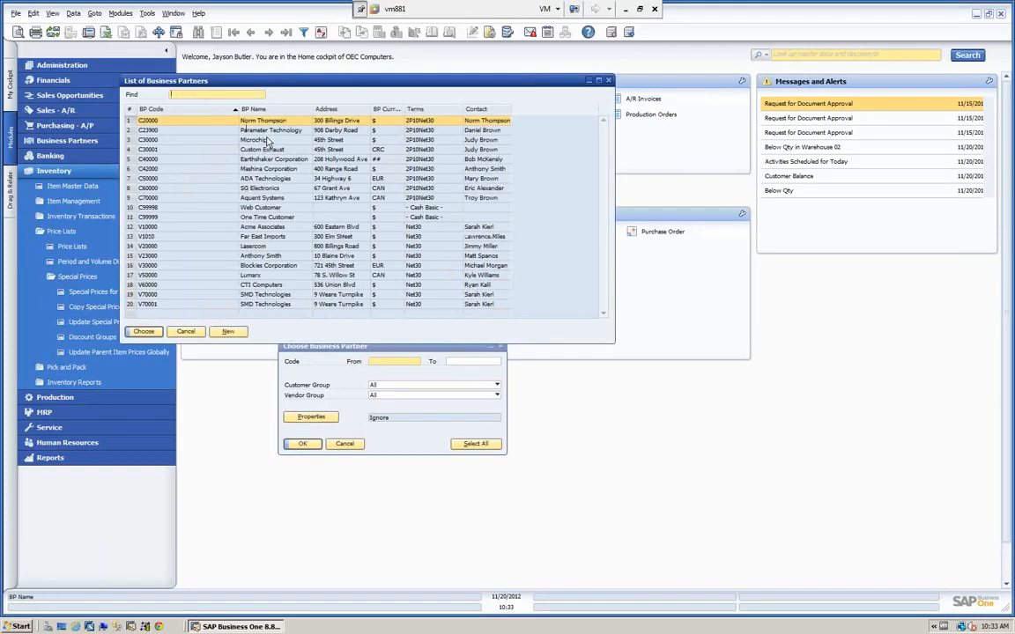
click(185, 332)
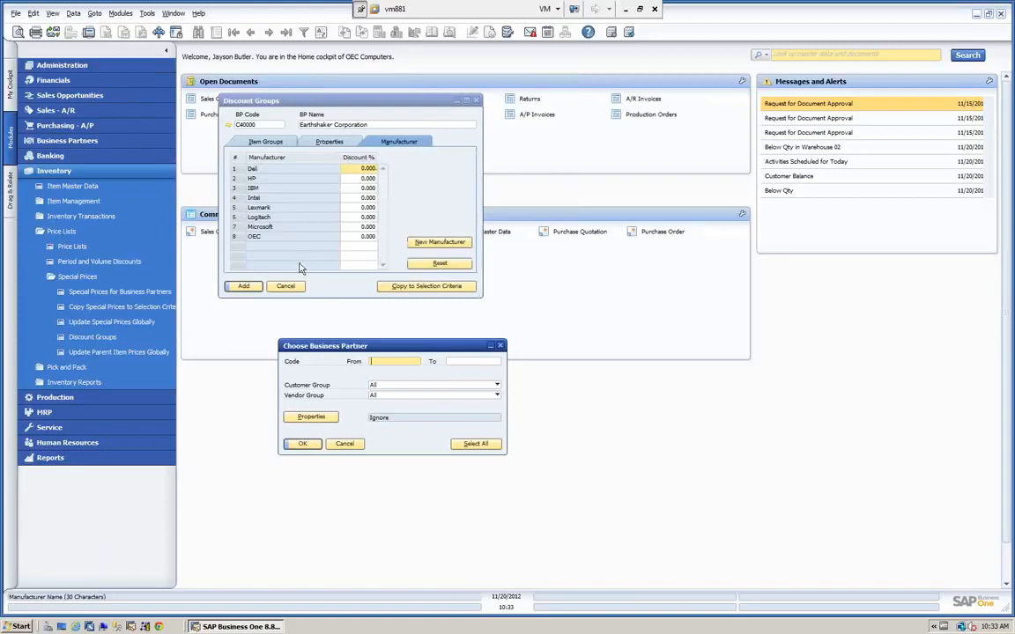
click(498, 388)
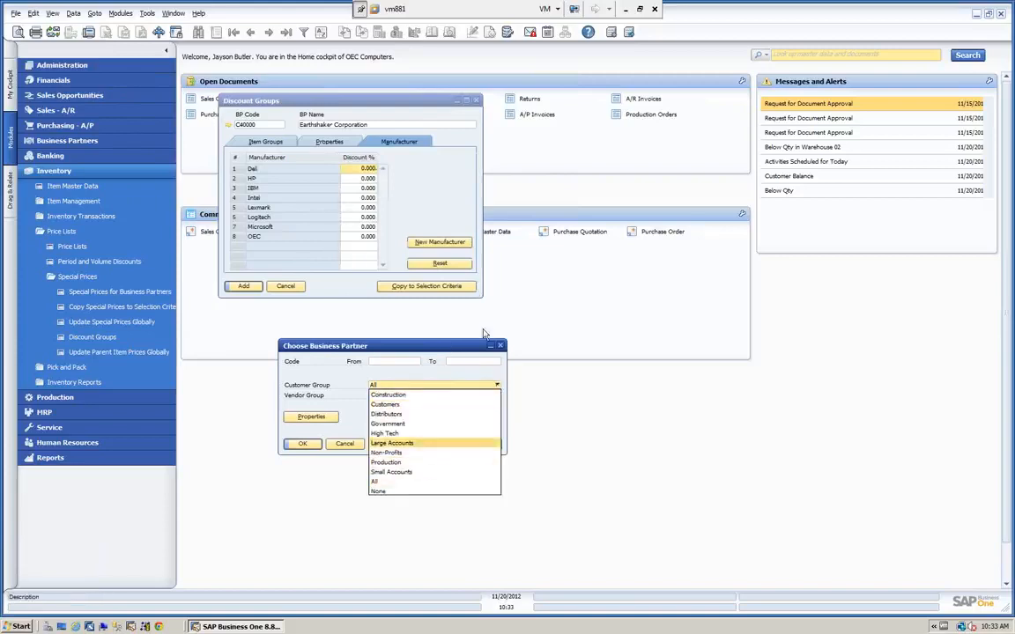
click(525, 376)
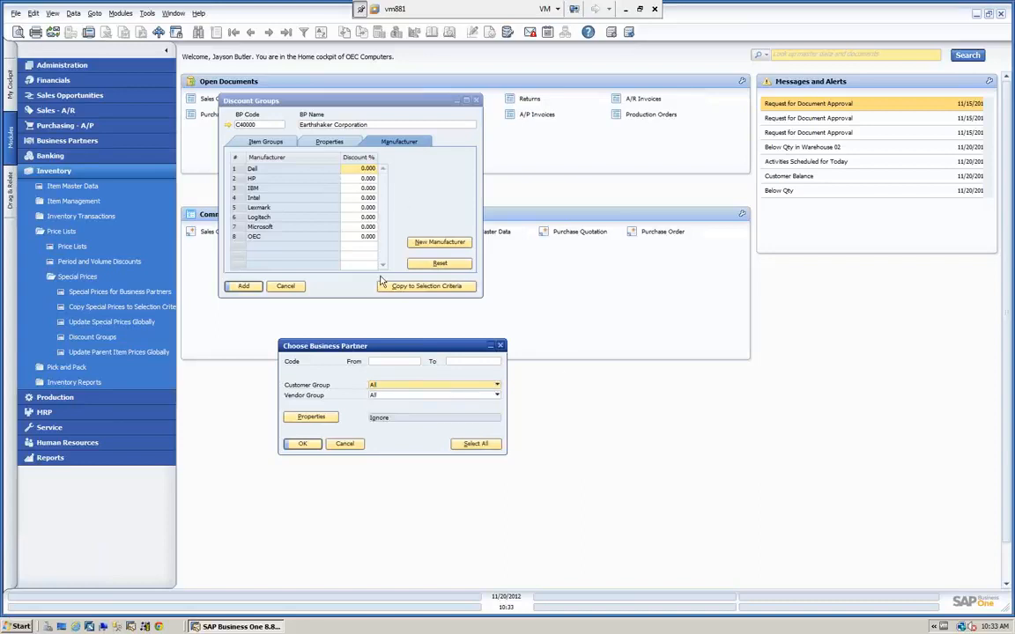
click(344, 443)
click(284, 287)
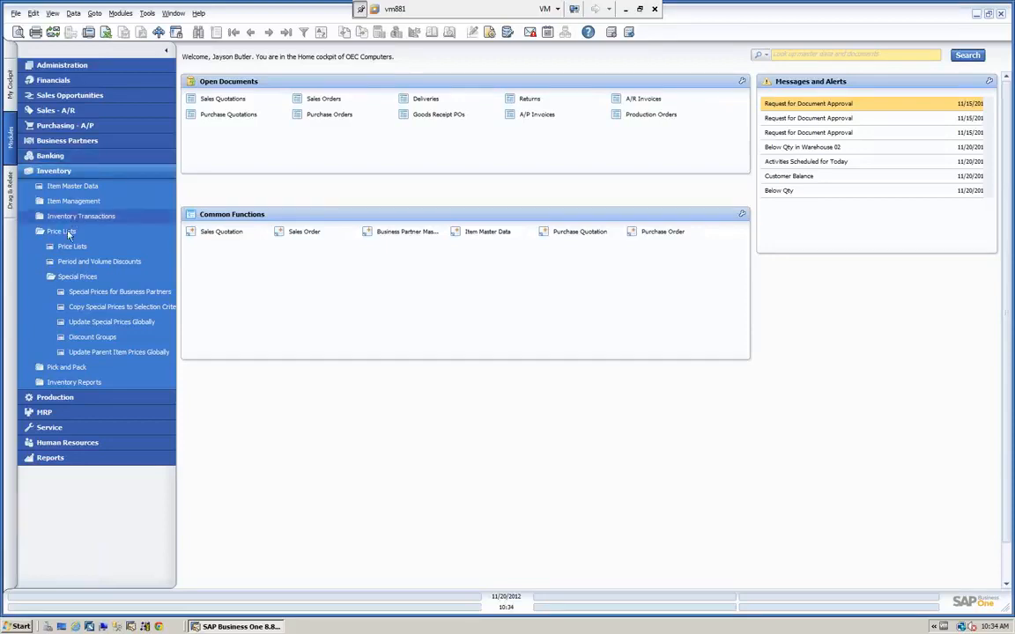
- Collapse Special Prices, open Price Lists and examine the base price list choices for Small Account Sales Price without changing it
click(63, 280)
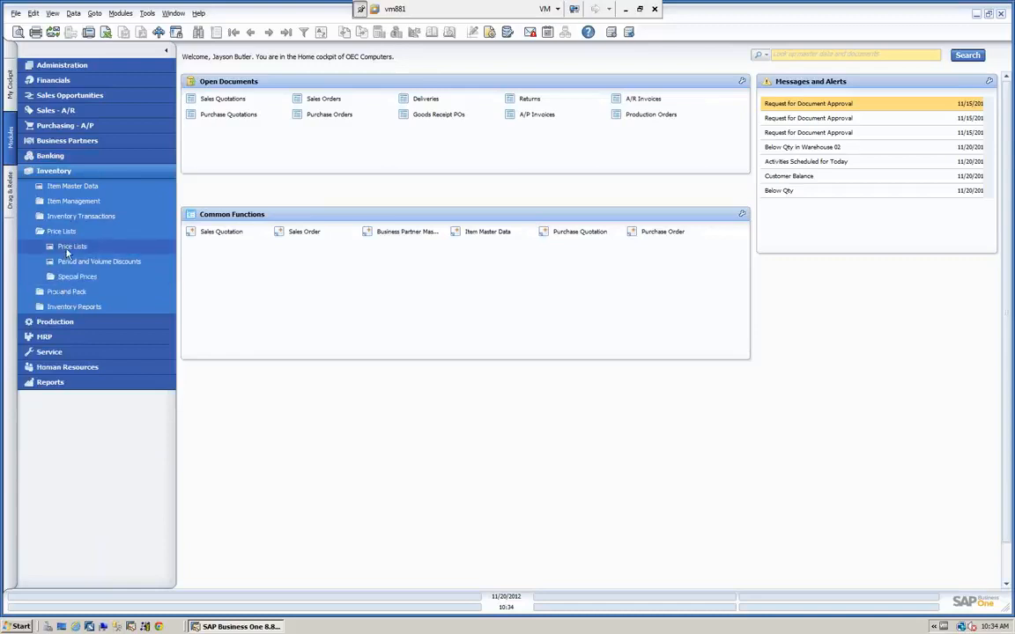
click(68, 251)
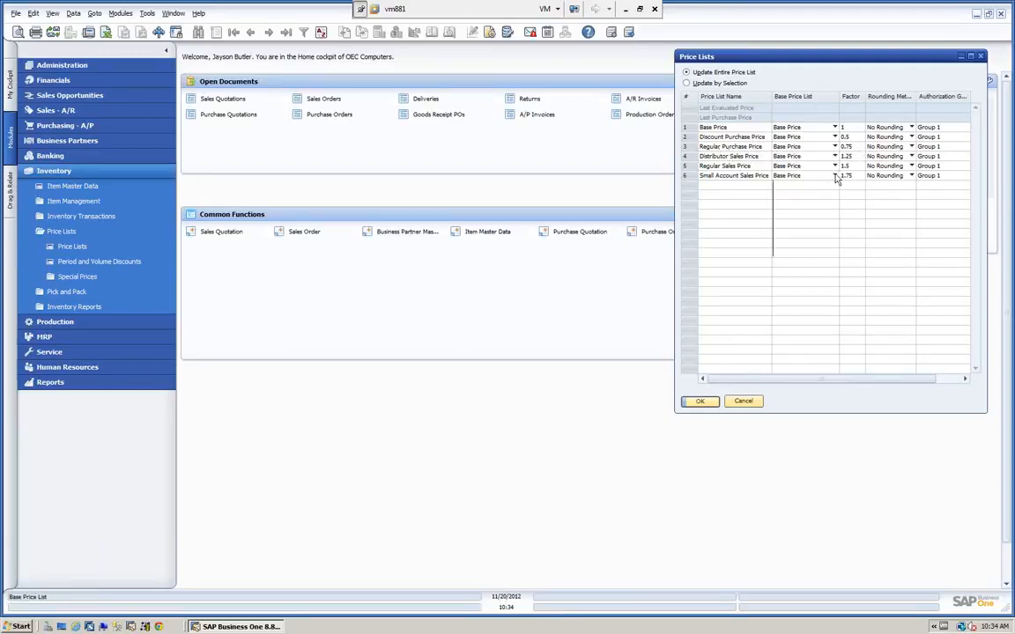
click(780, 174)
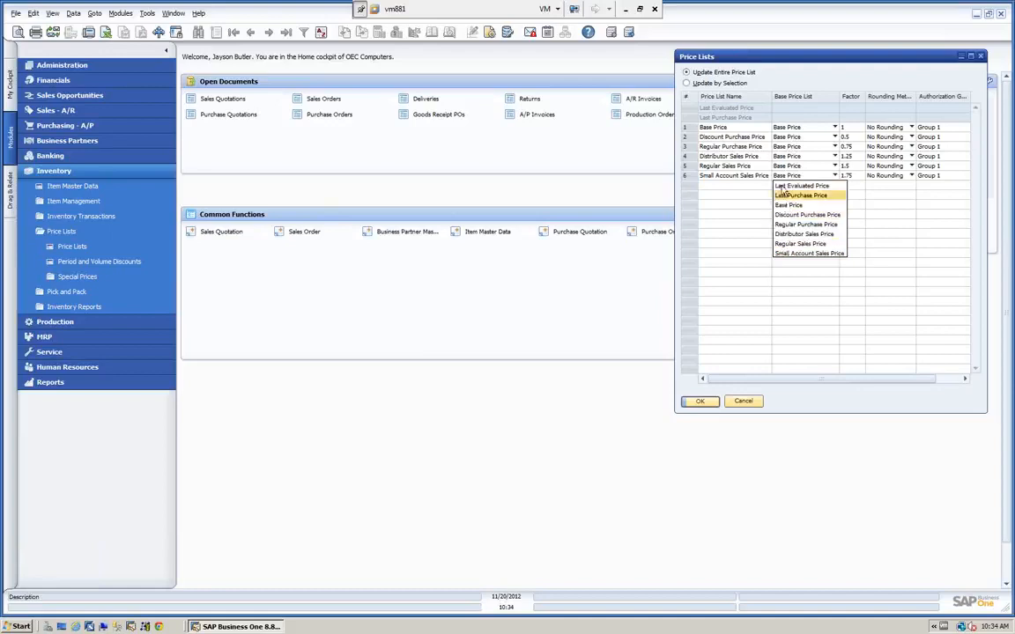
click(748, 193)
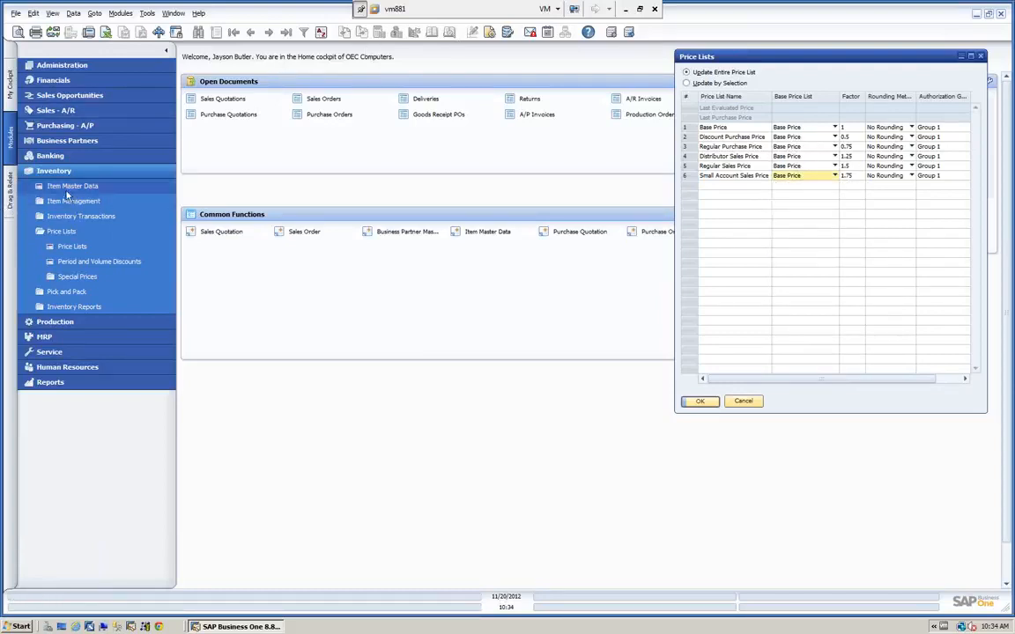
- Open the first item master record, IBM Infoprint 1312, and place its window beside the Price Lists window
click(68, 187)
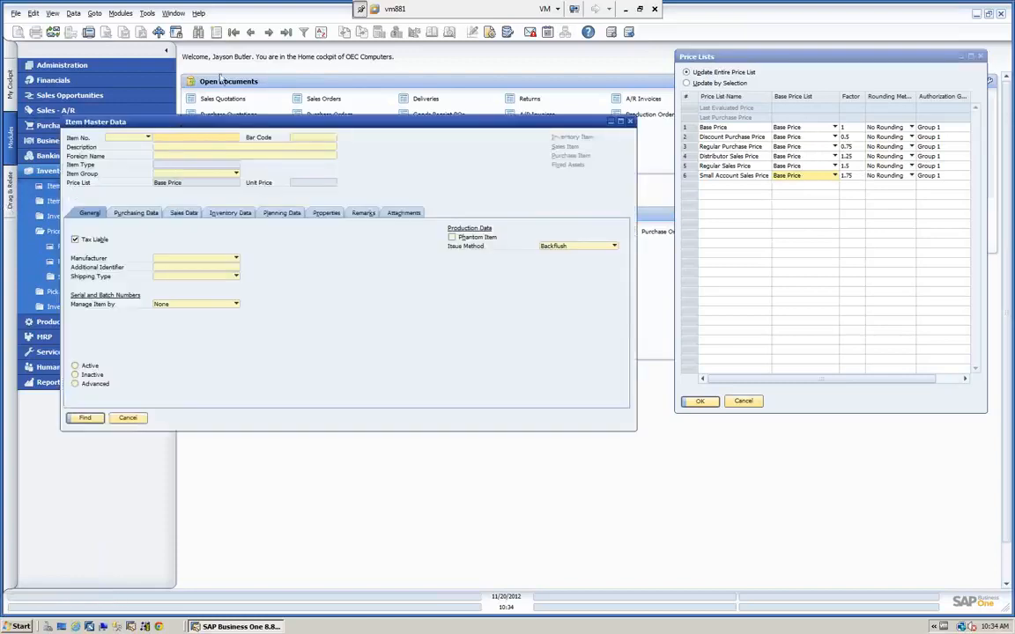
click(234, 32)
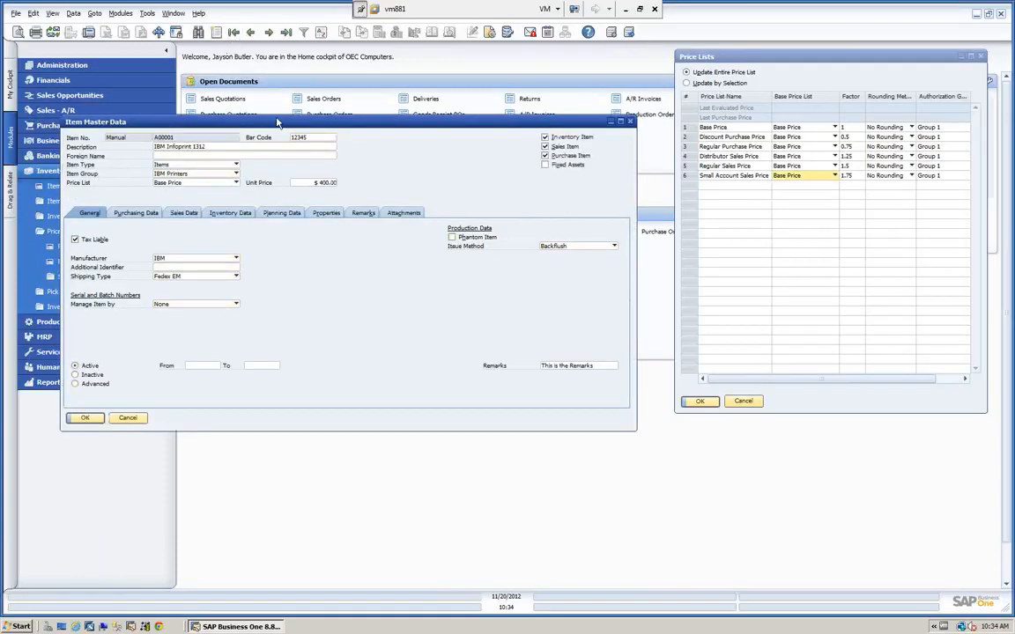
drag(276, 123, 259, 92)
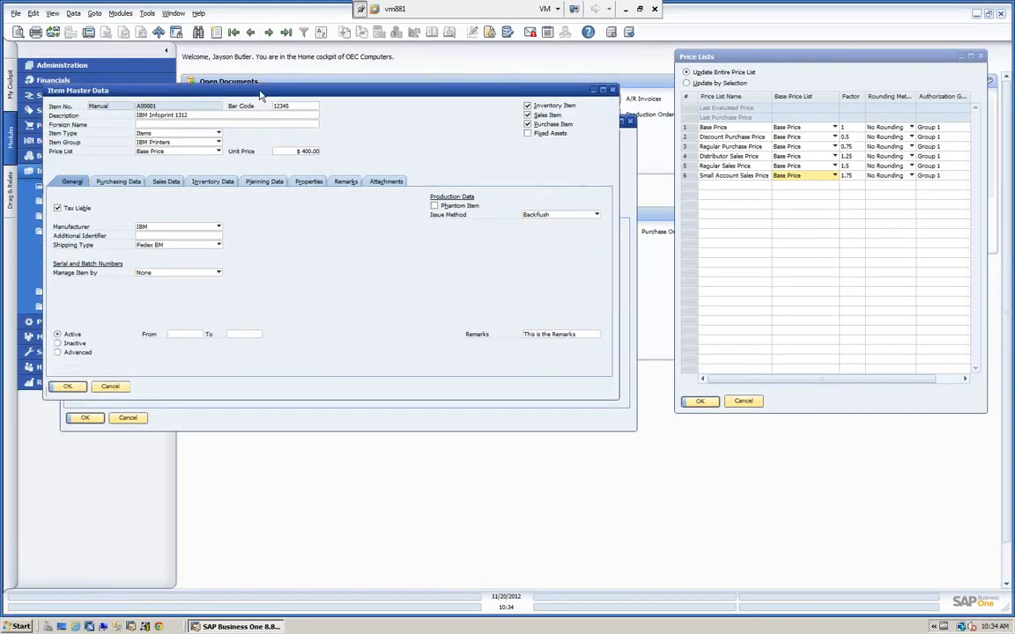
- Compare the item's unit price under Discount Purchase Price and Distributor Sales Price, and cancel the Price Lists and item master windows
click(219, 152)
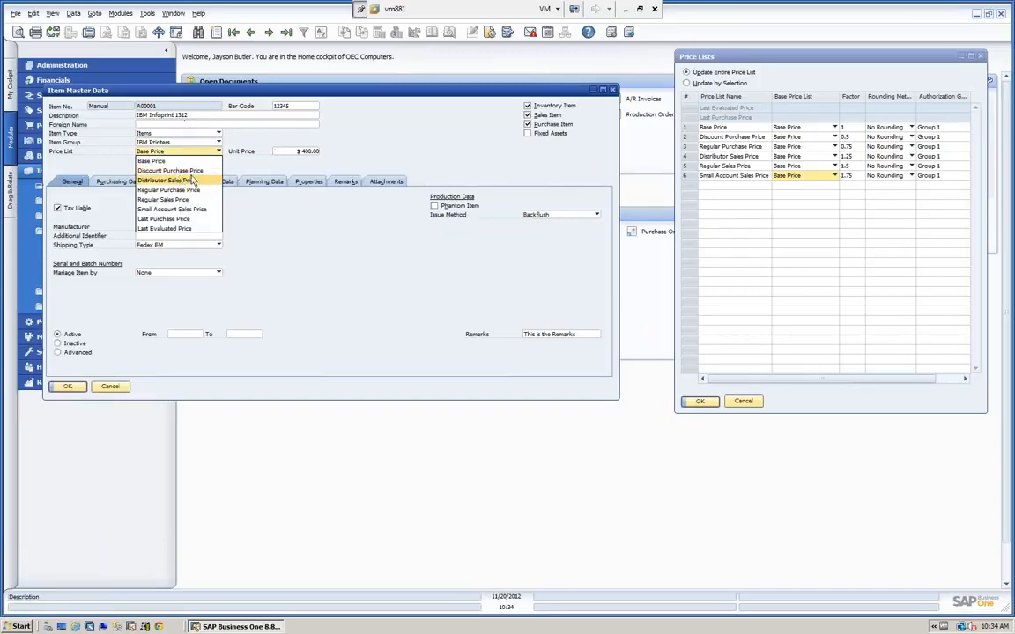
click(184, 171)
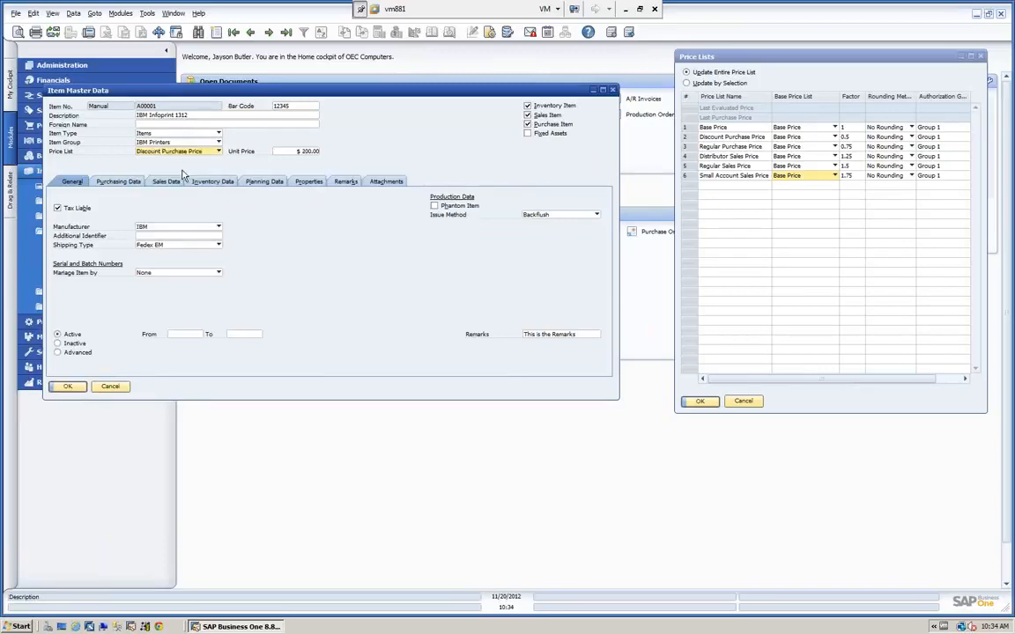
click(216, 152)
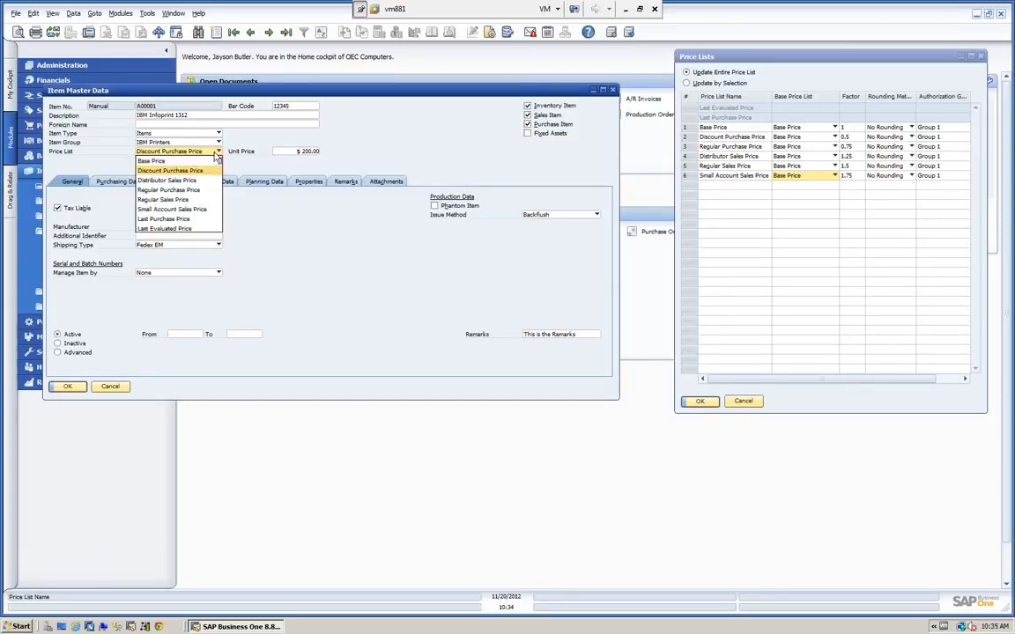
click(167, 181)
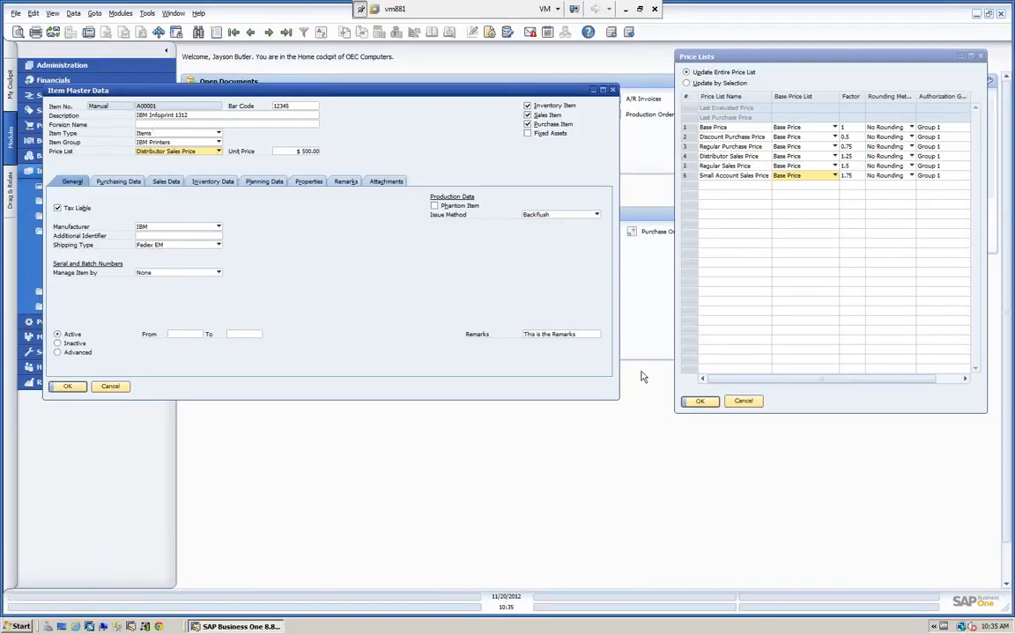
click(746, 403)
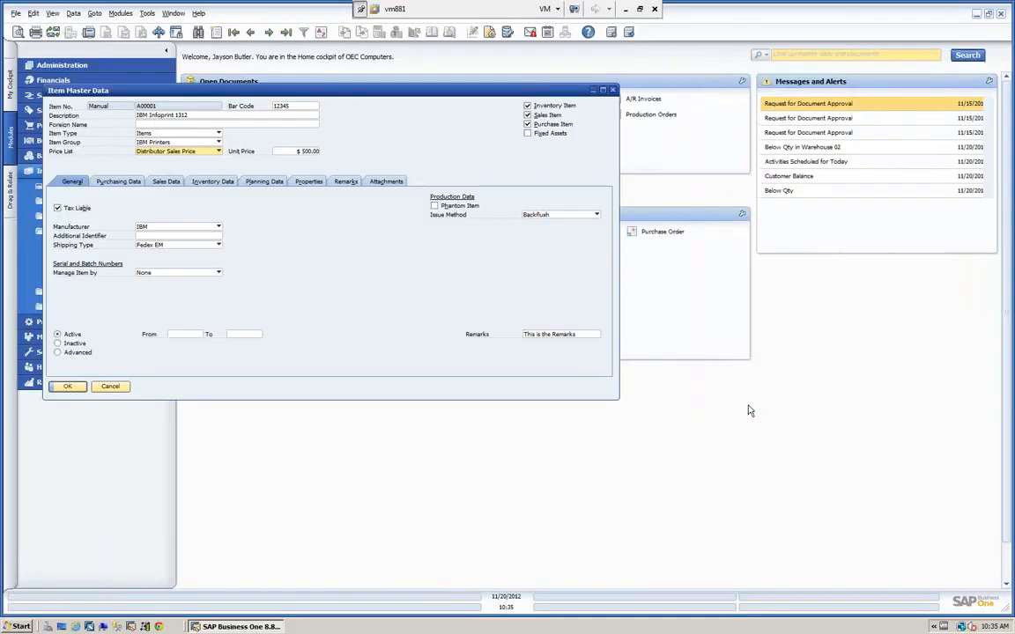
click(110, 388)
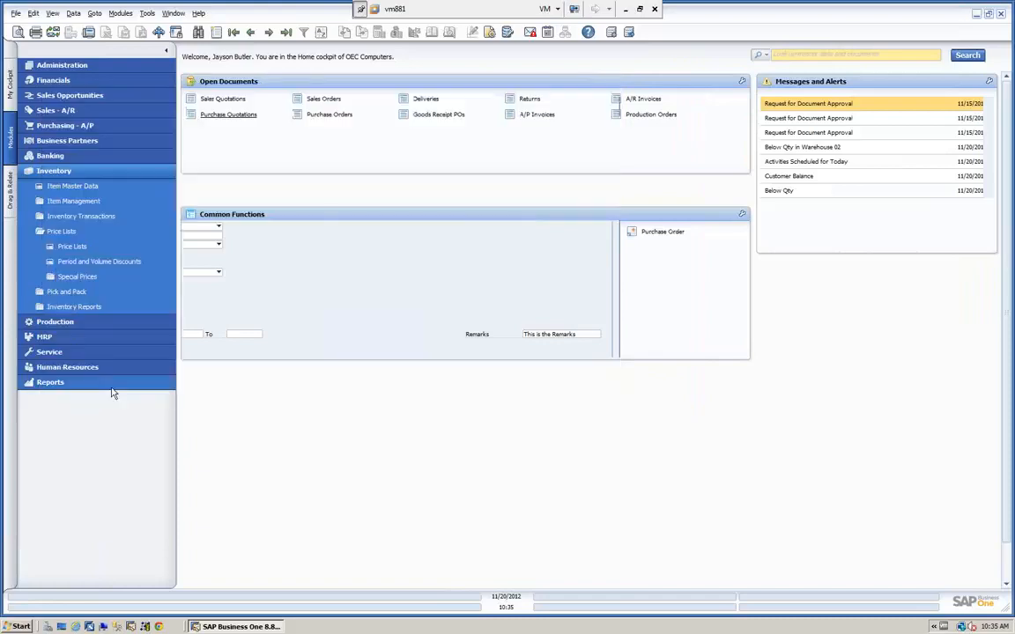
- Open Business Partner Master Data and find the customer record of Earthshaker Corporation
click(66, 171)
click(61, 141)
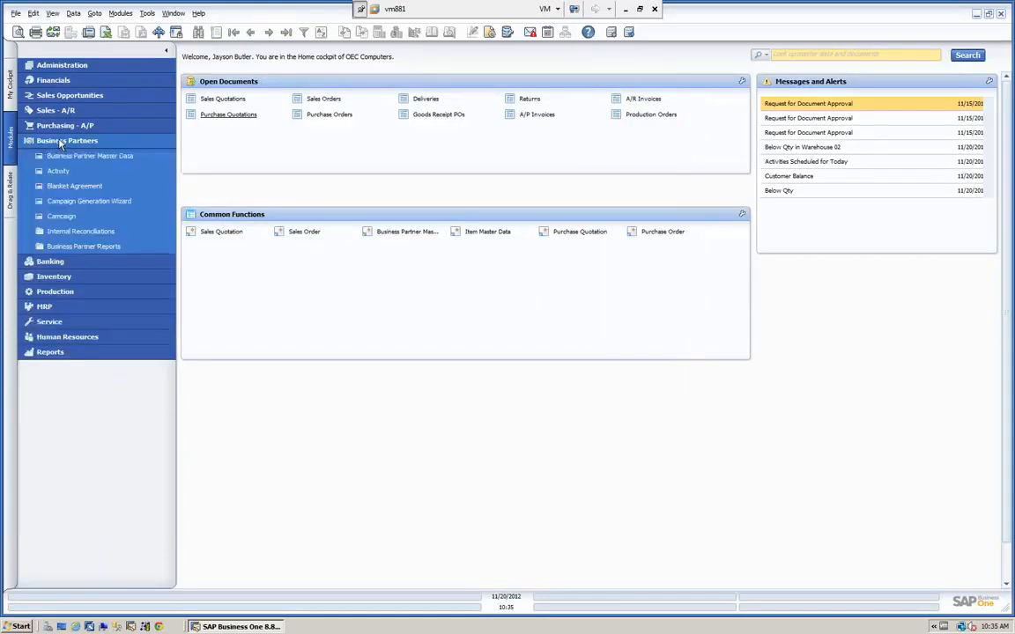
click(68, 155)
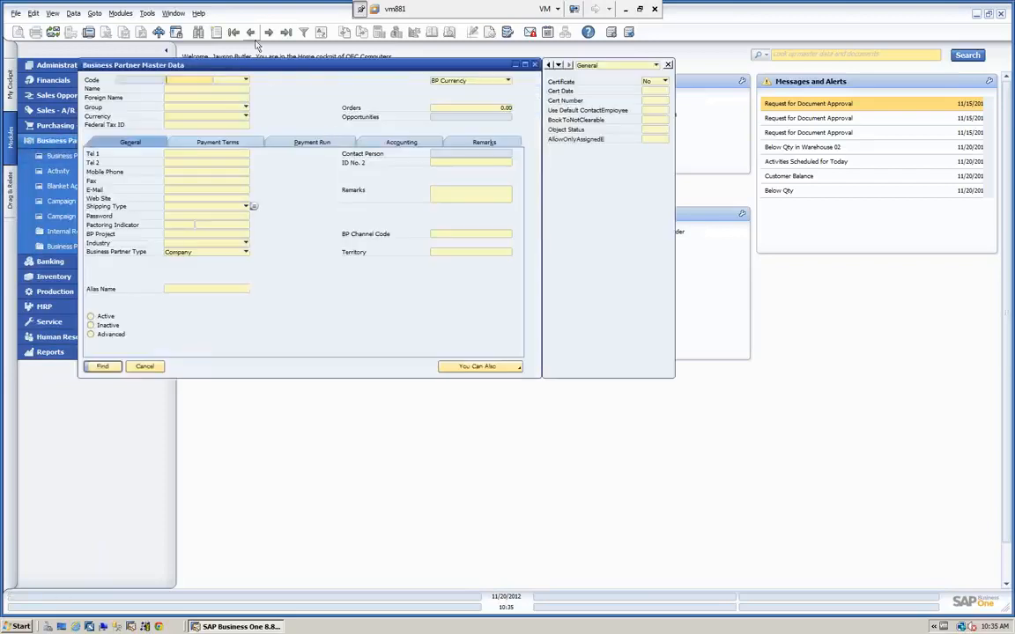
click(183, 89)
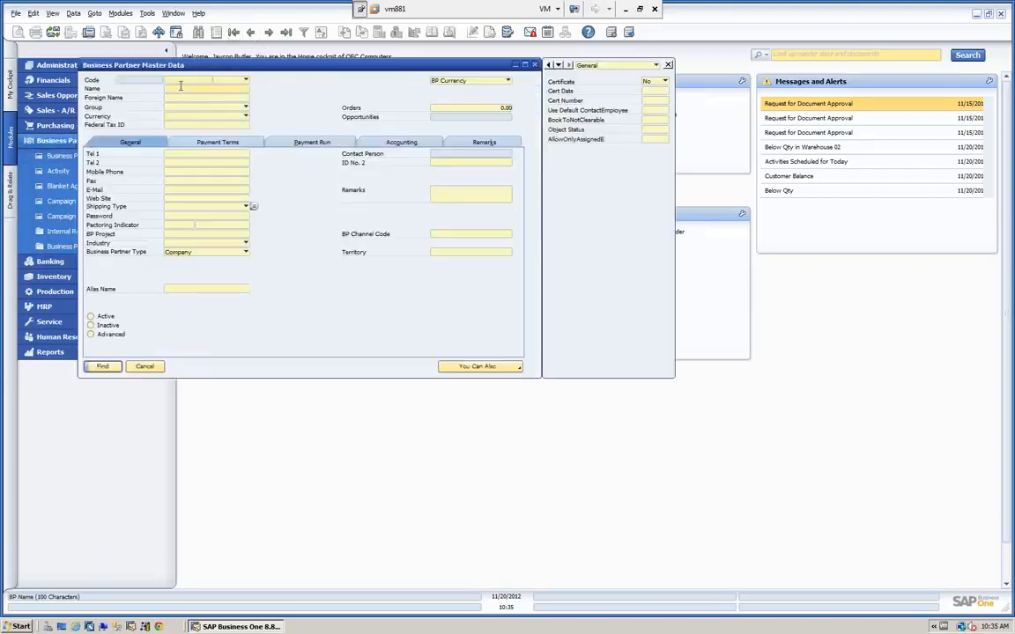
key(Tab)
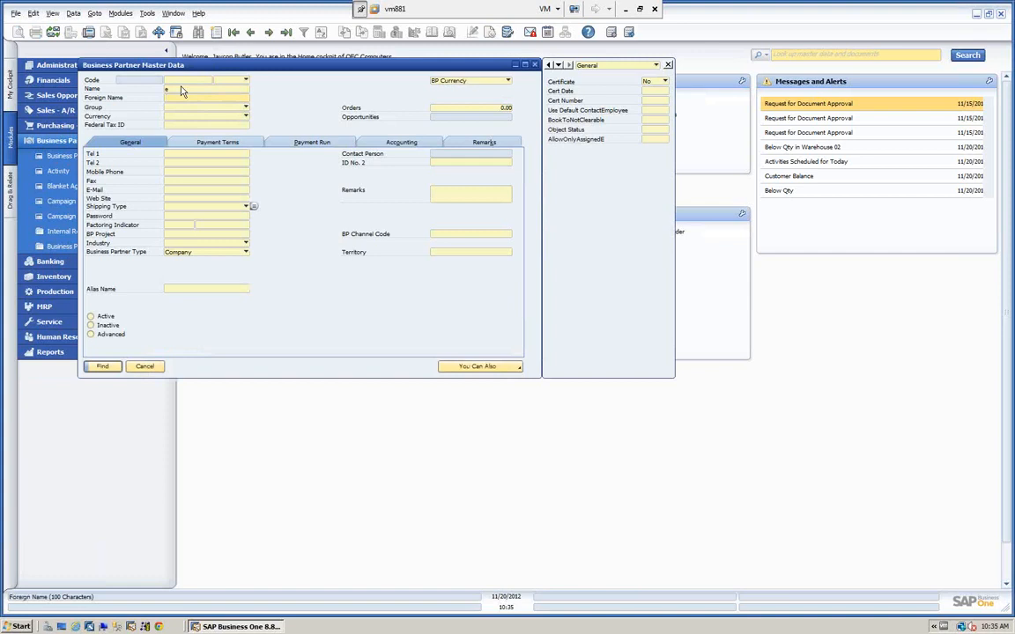
key(Return)
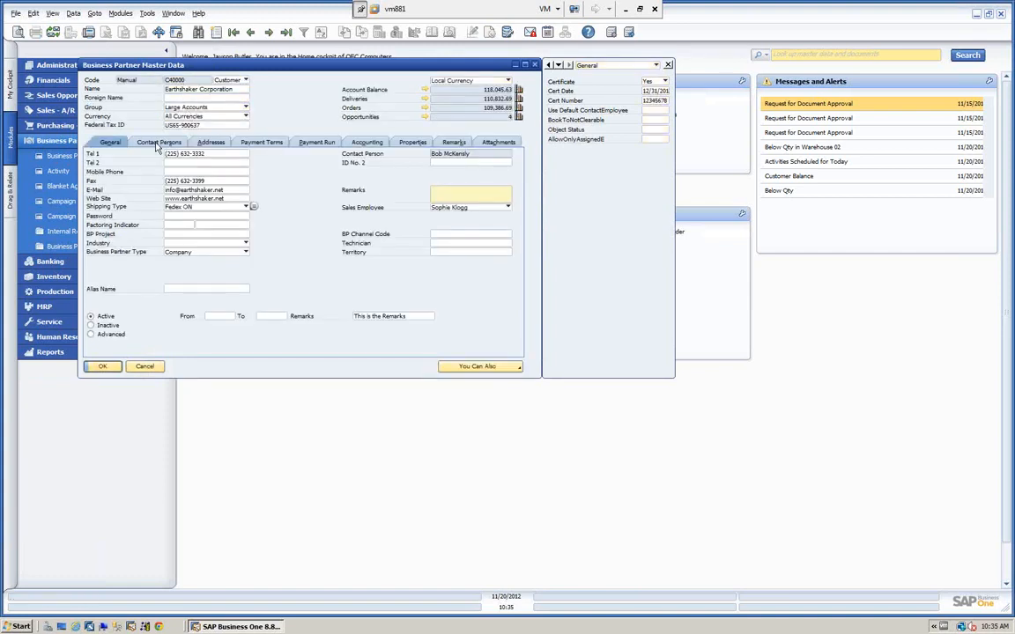
- Examine the price list assigned in Earthshaker Corporation's payment terms, and close the record without changes
click(264, 142)
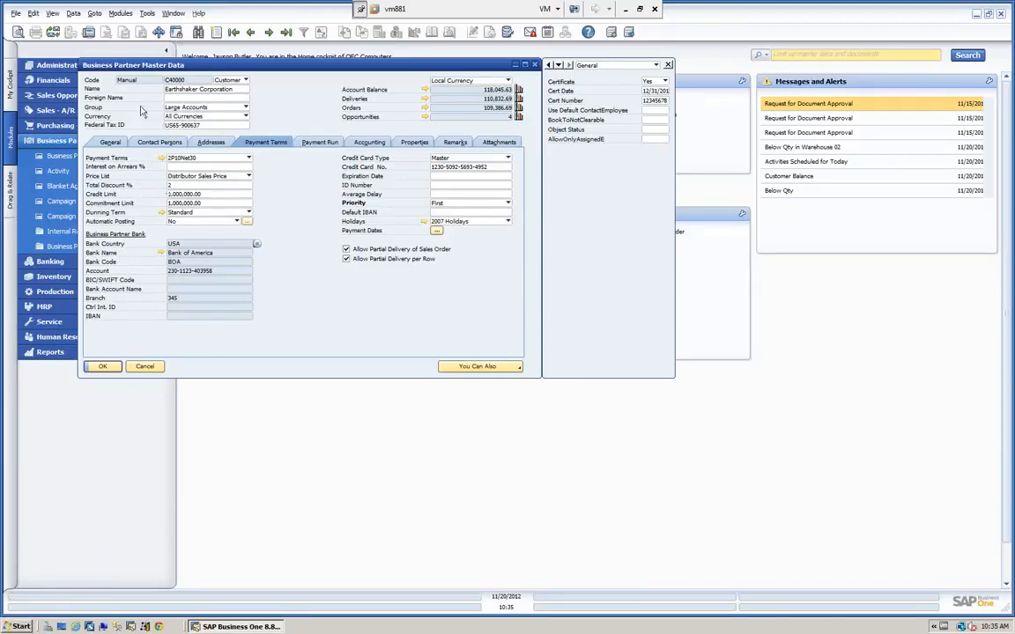
click(147, 365)
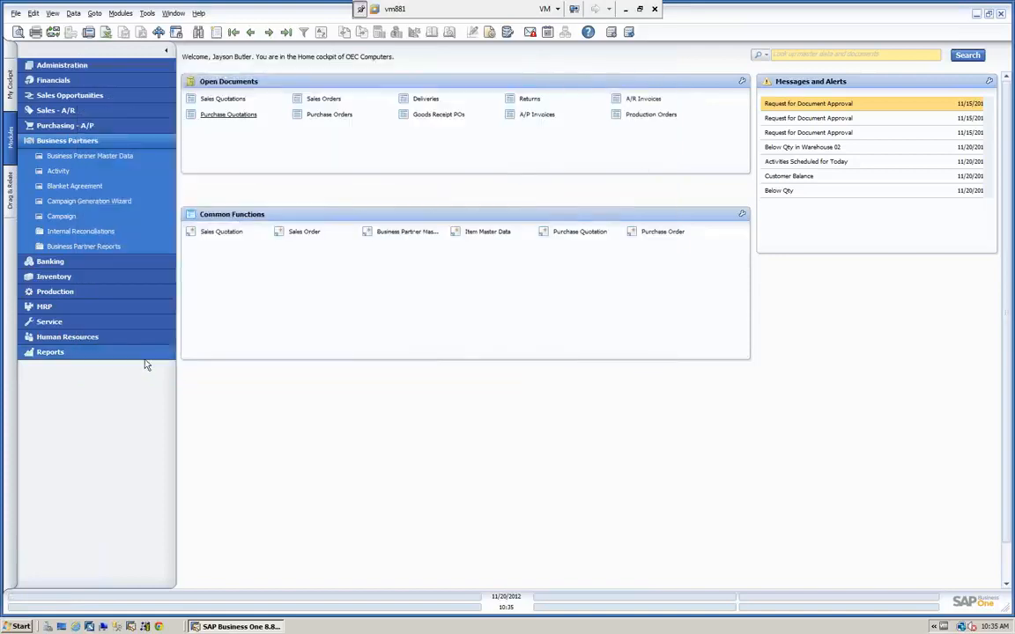
click(95, 141)
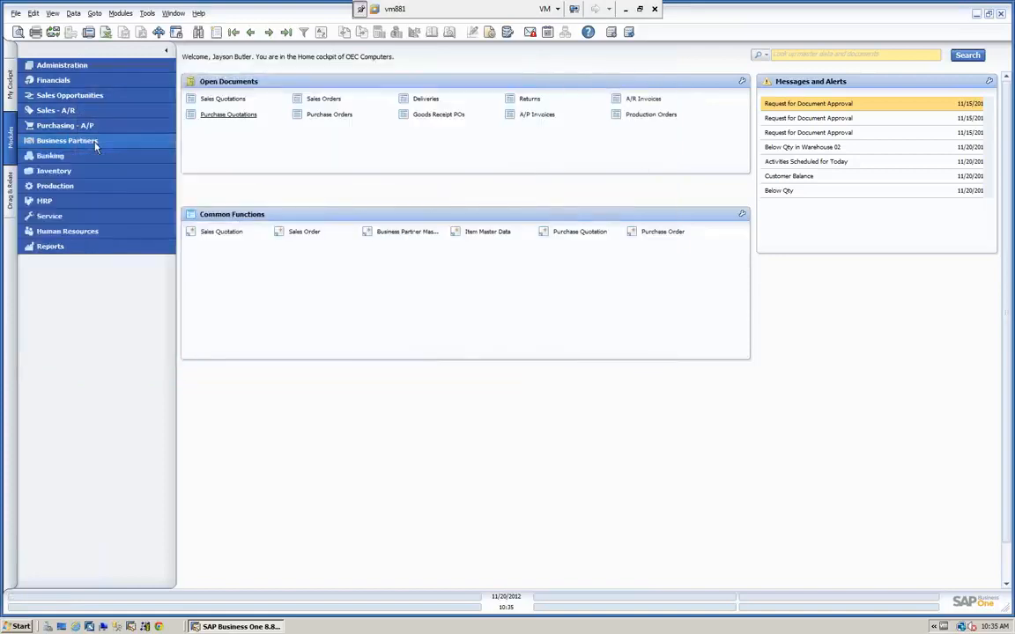
- Open Period and Volume Discounts, move the window next to the module tree and show the Distributor Sales Price list
click(70, 172)
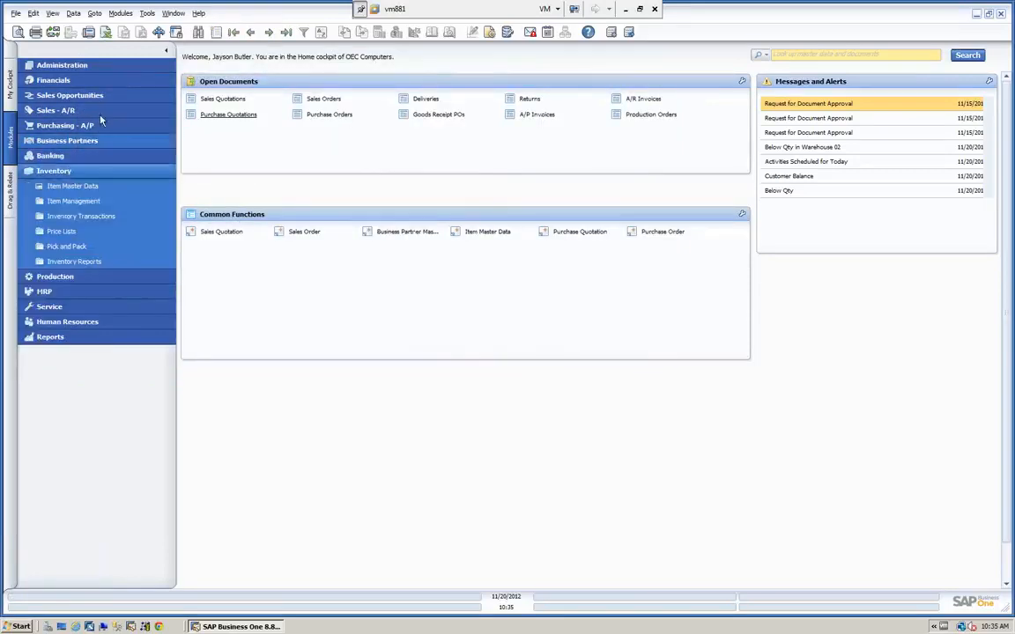
click(42, 233)
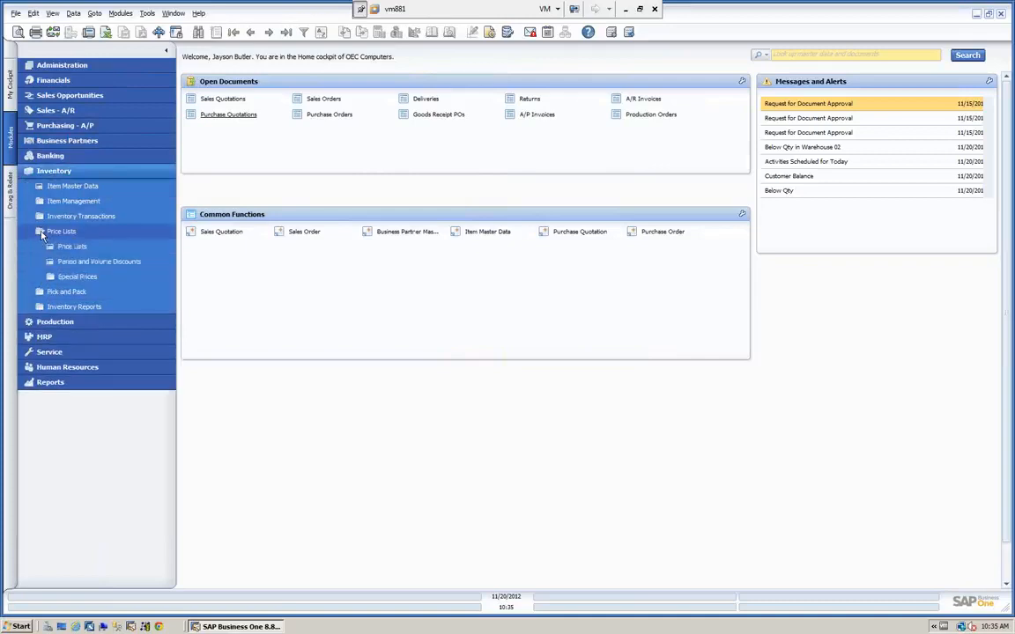
click(76, 262)
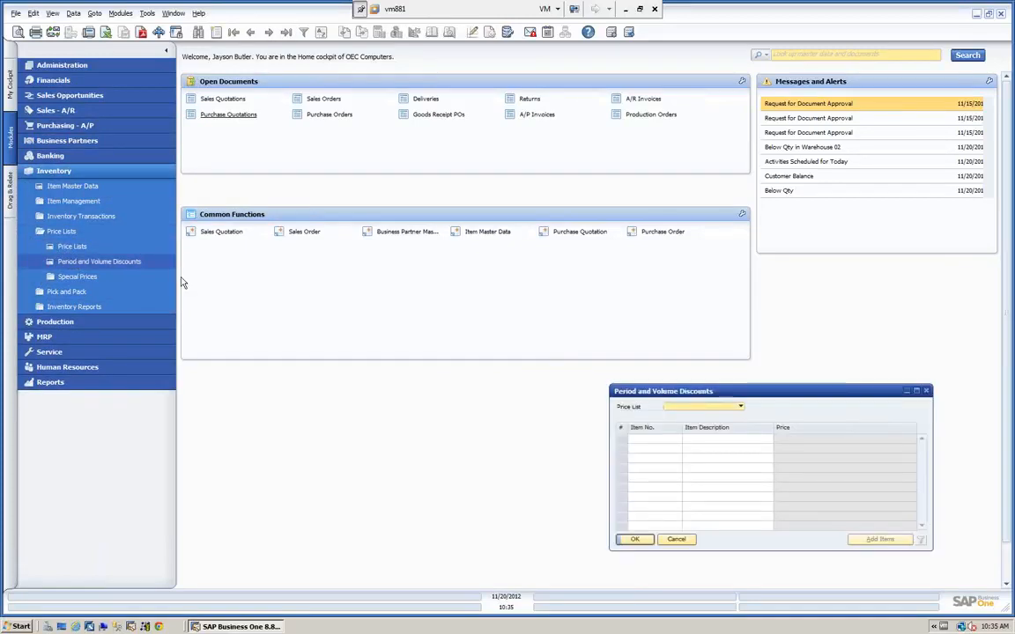
drag(780, 399, 402, 123)
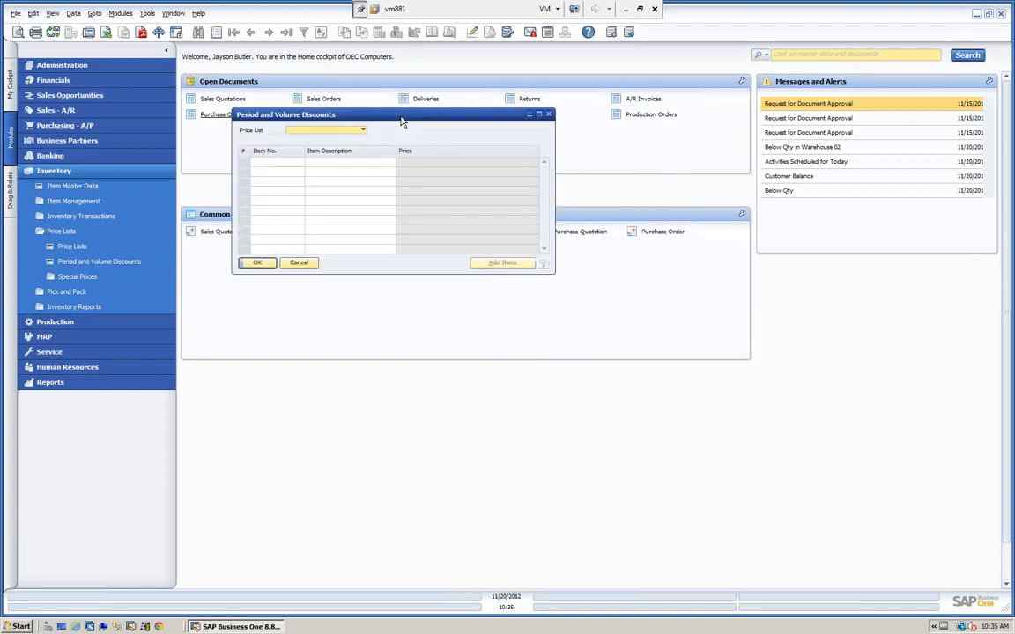
click(364, 130)
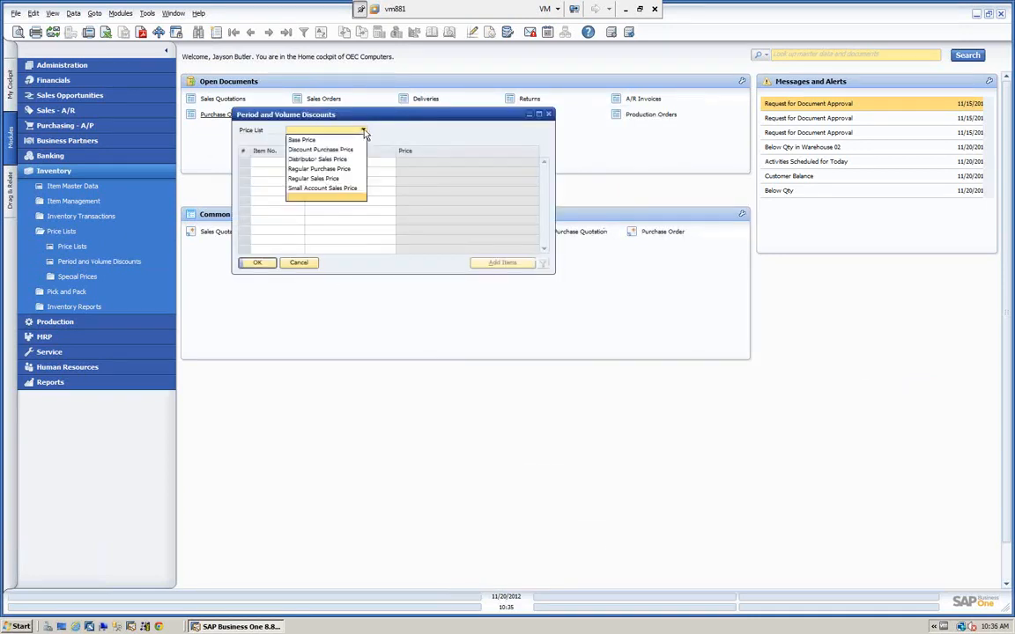
click(322, 160)
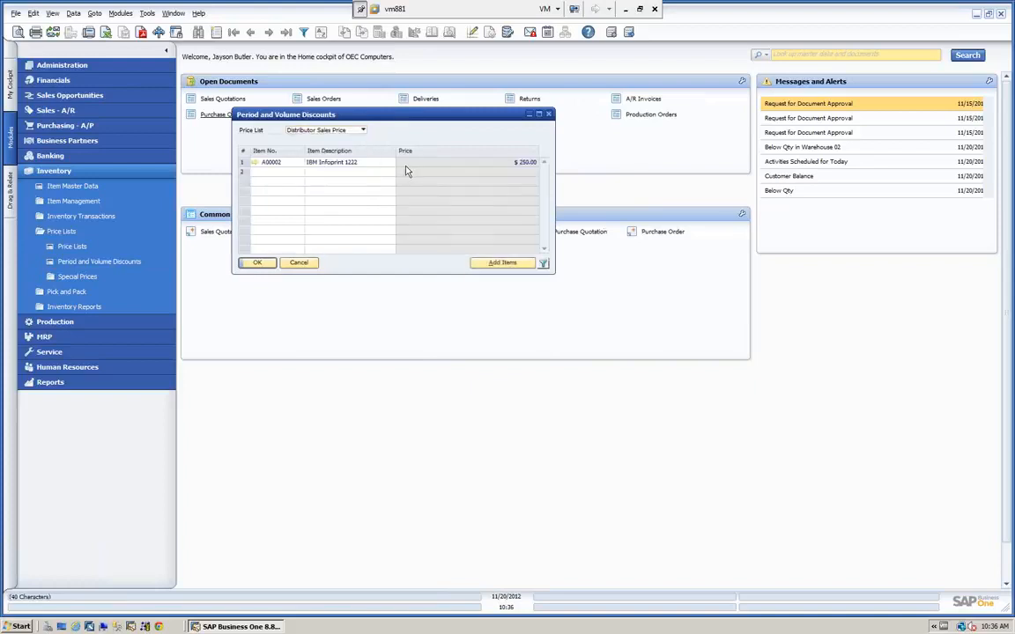
- Examine the period discount and its volume discounts for item A00002, and cancel all three discount windows
double_click(244, 164)
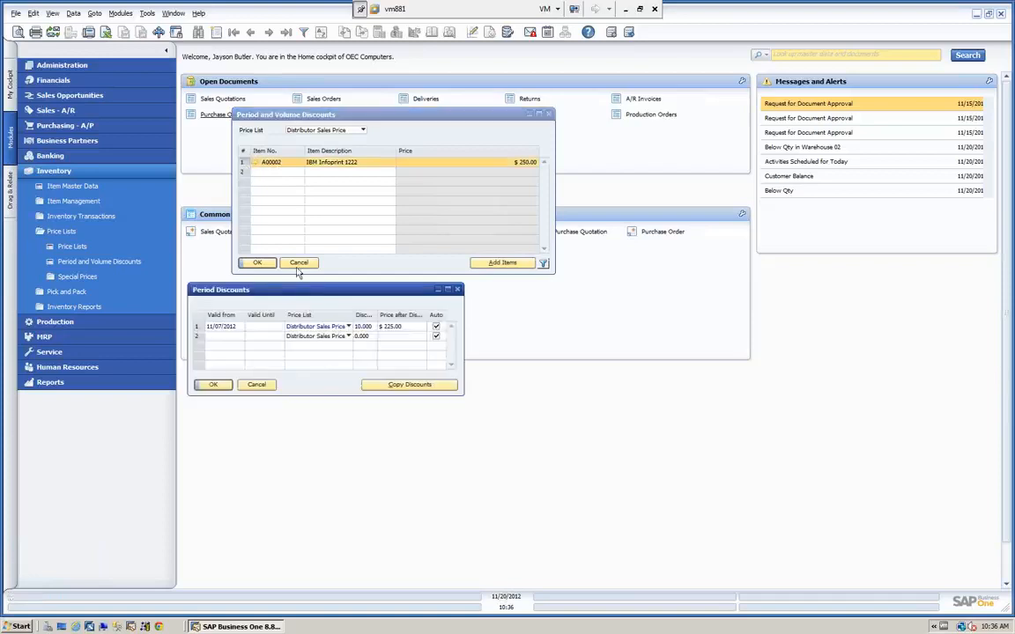
drag(347, 300, 370, 307)
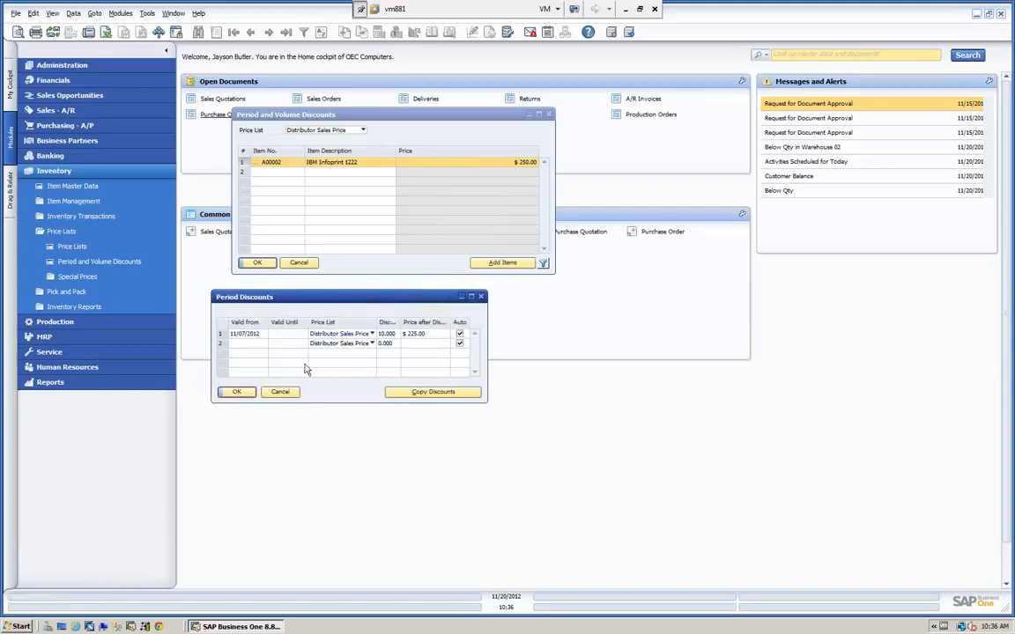
double_click(221, 335)
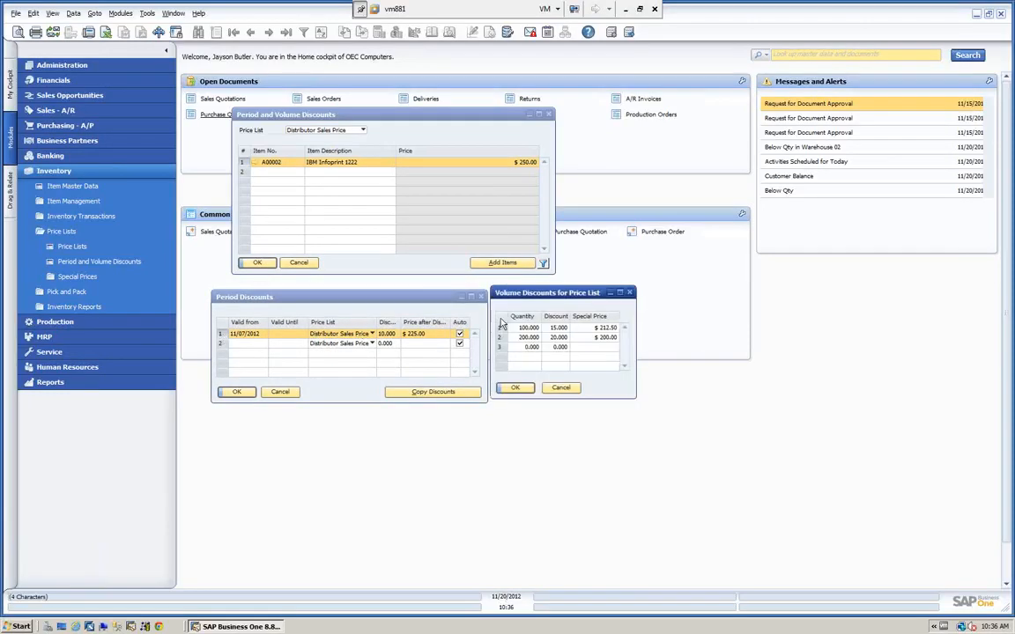
drag(548, 296, 574, 297)
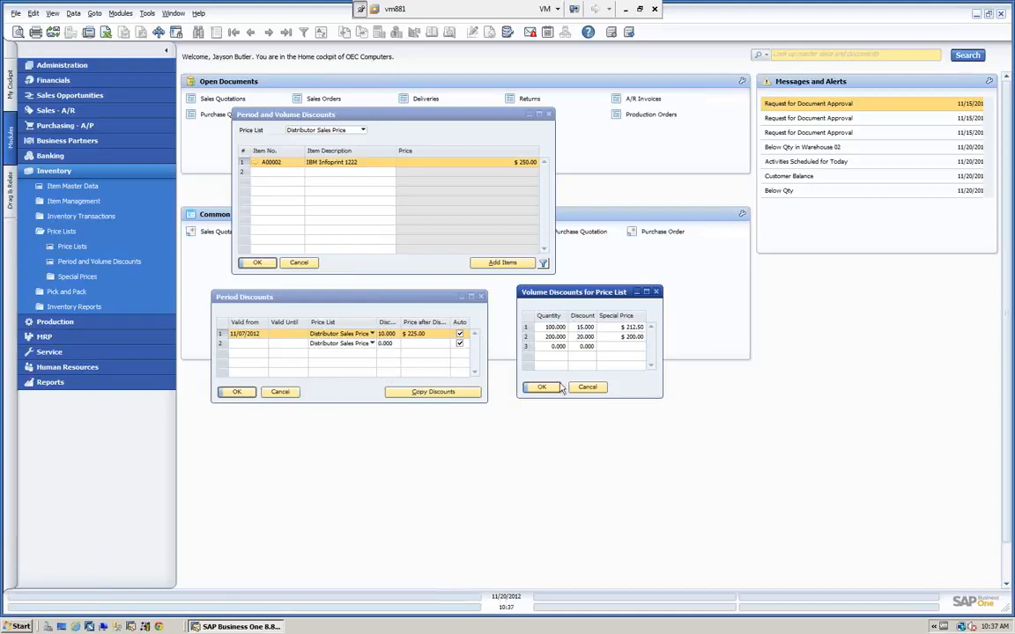
click(588, 387)
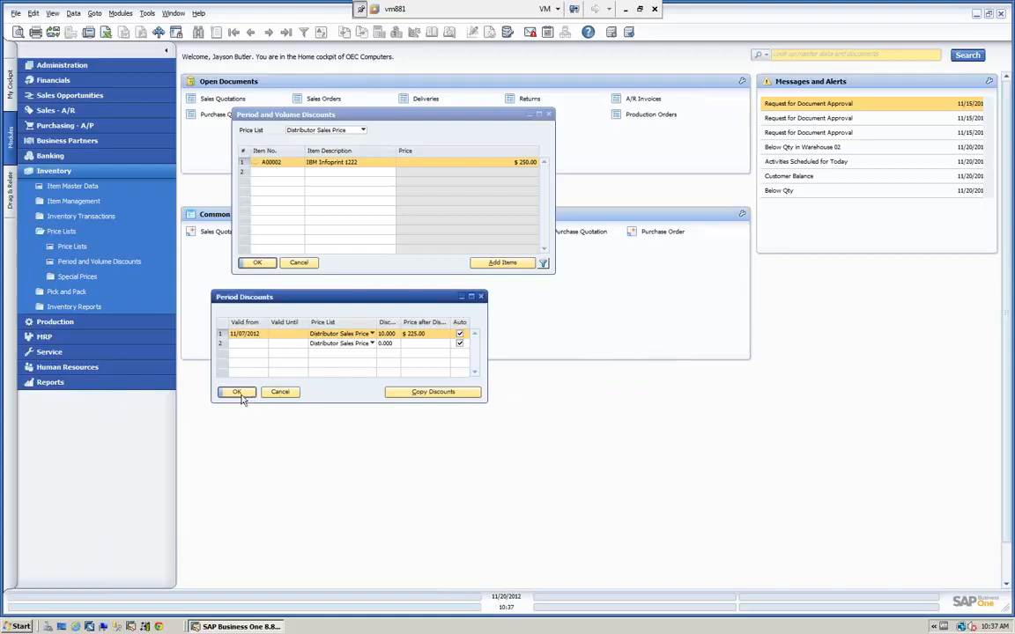
click(279, 393)
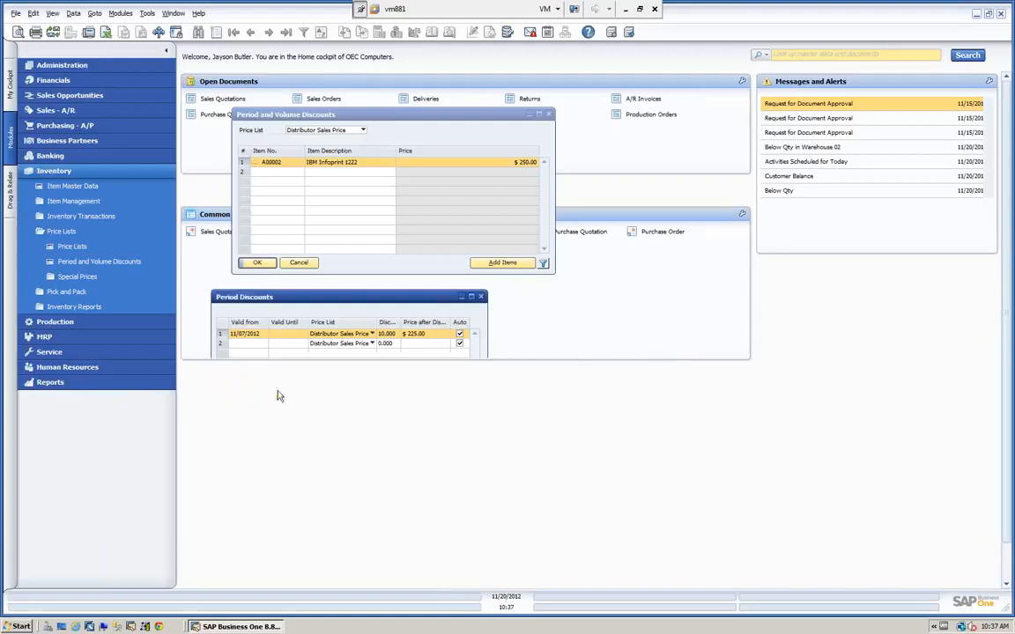
click(299, 262)
- Start a sales order for Earthshaker Corporation with delivery date 11/20/2012
click(66, 111)
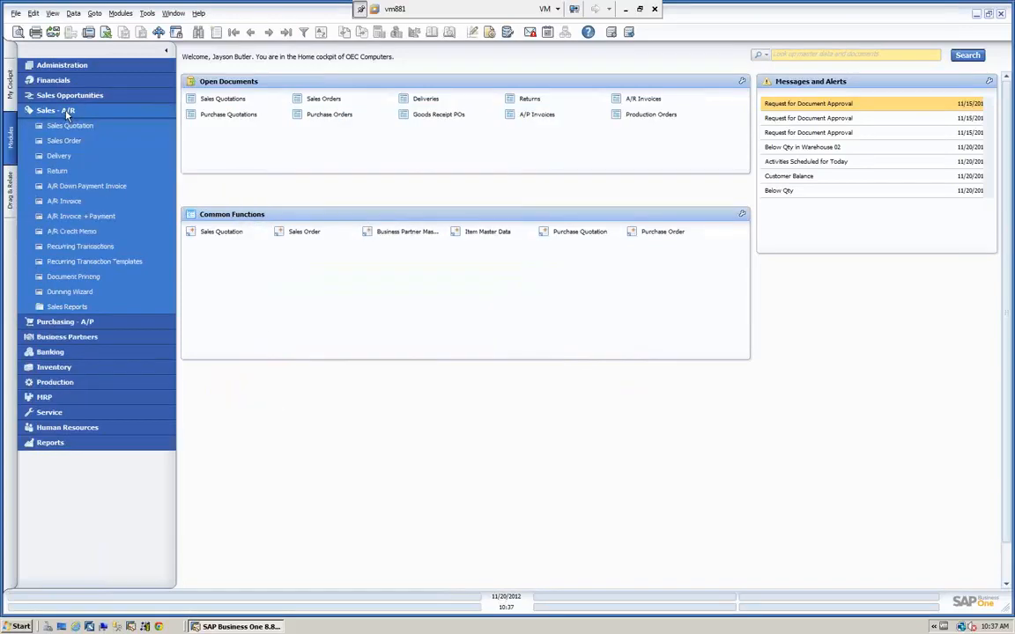
click(63, 141)
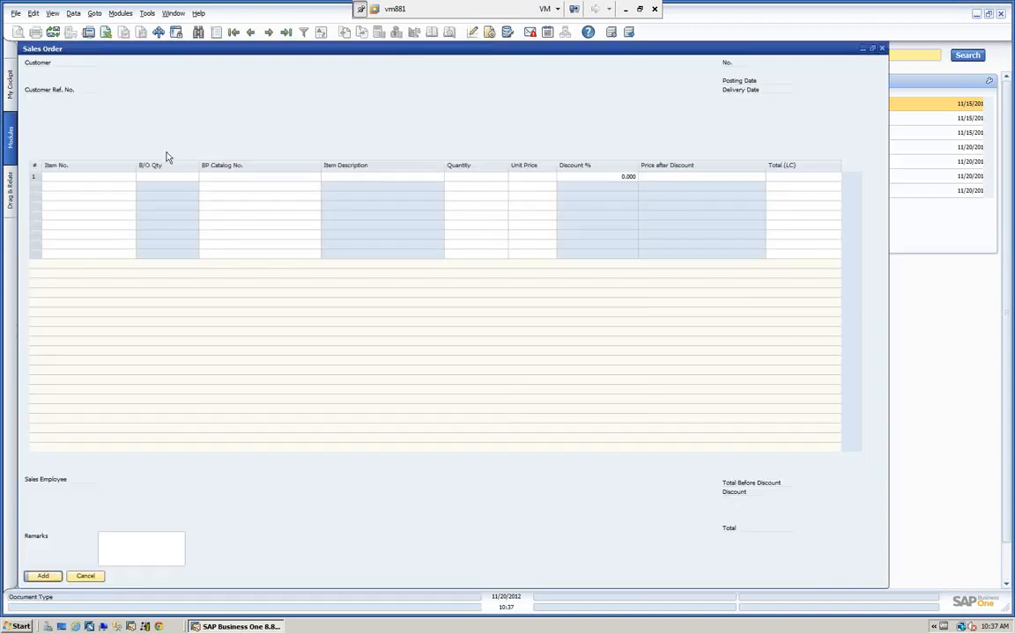
click(120, 74)
key(Tab)
click(798, 89)
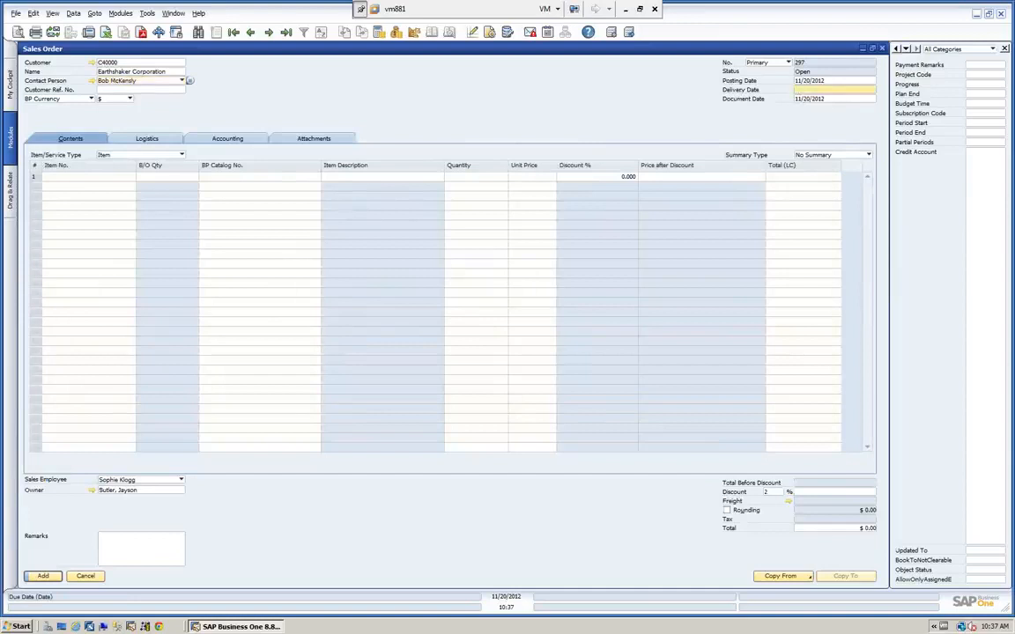
- Add item A00002, IBM Infoprint 1222, to the first line of the sales order from the list of items
click(109, 183)
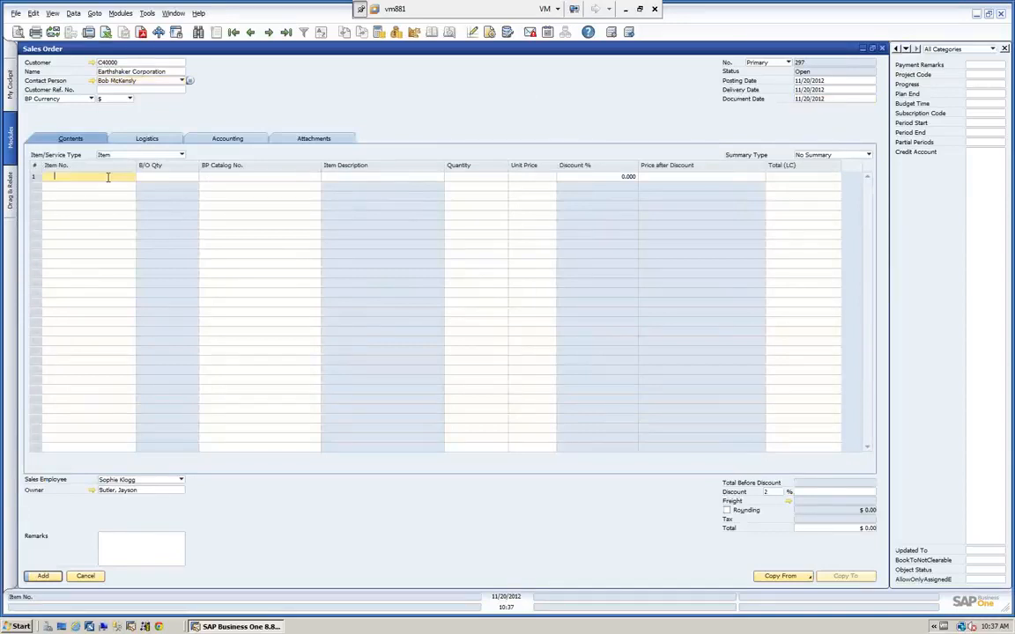
text(*)
key(Tab)
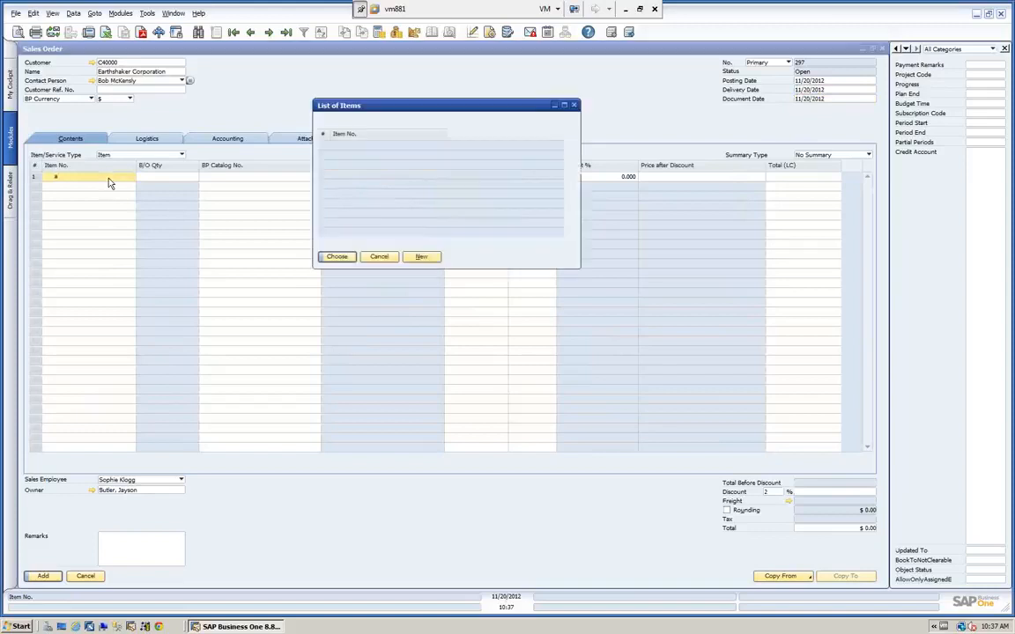
click(336, 256)
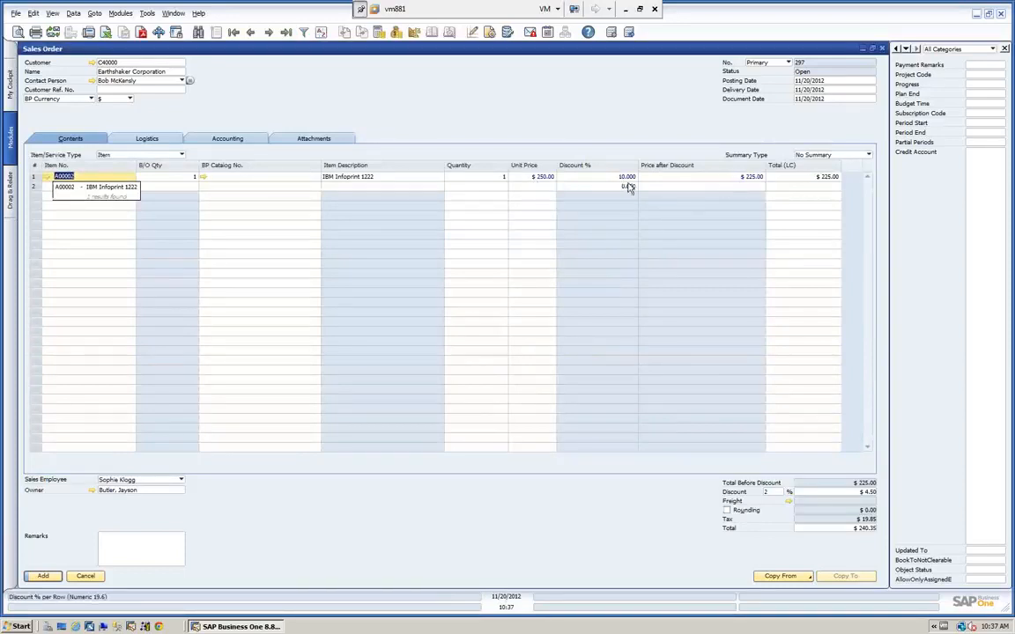
- Test the volume discounts on the A00002 line with quantities of 100 and 200, and cancel the sales order
click(487, 177)
text(100)
key(Tab)
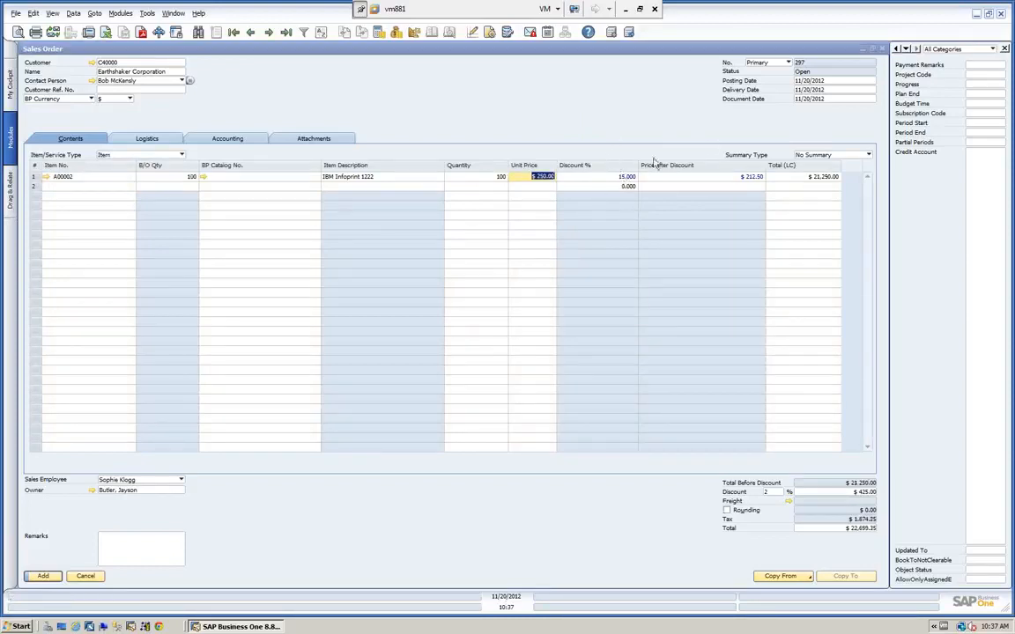
click(496, 177)
text(200)
key(Tab)
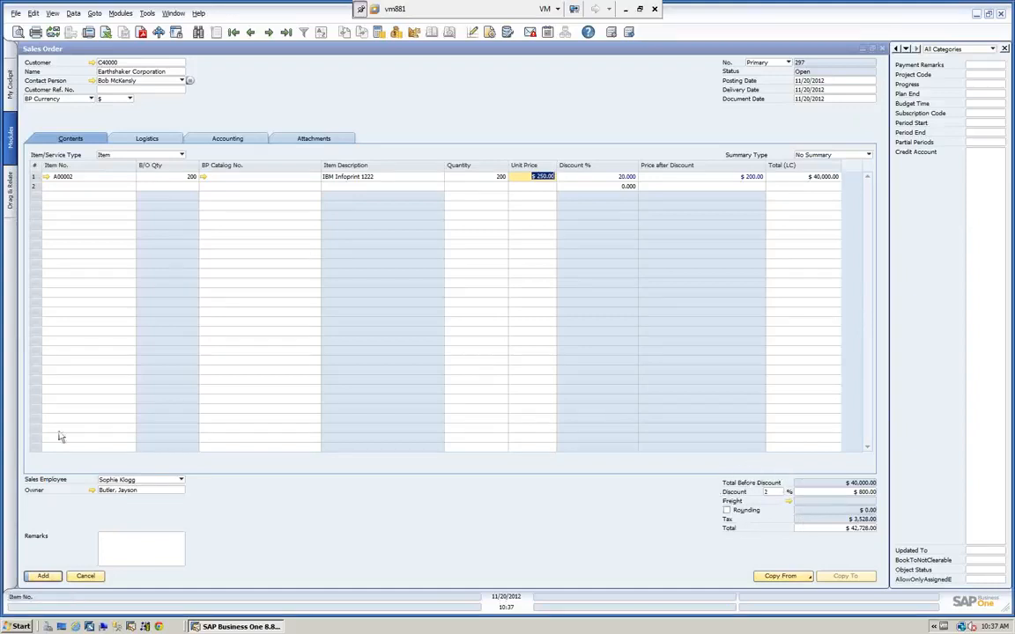
click(85, 576)
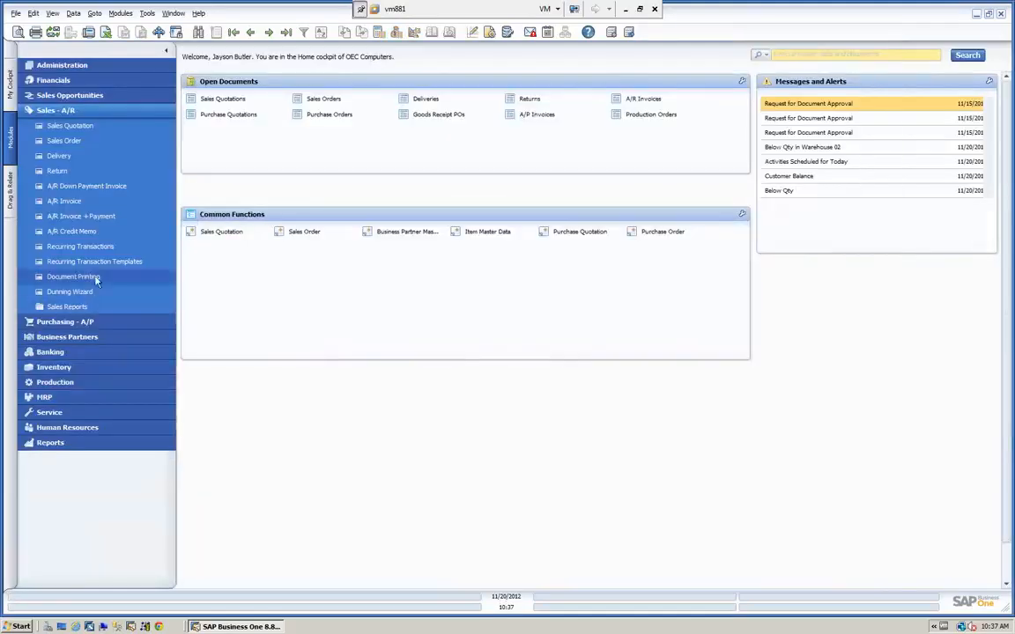
- Open Special Prices for Business Partners, move the window next to the module tree and load Earthshaker Corporation's special prices
click(76, 111)
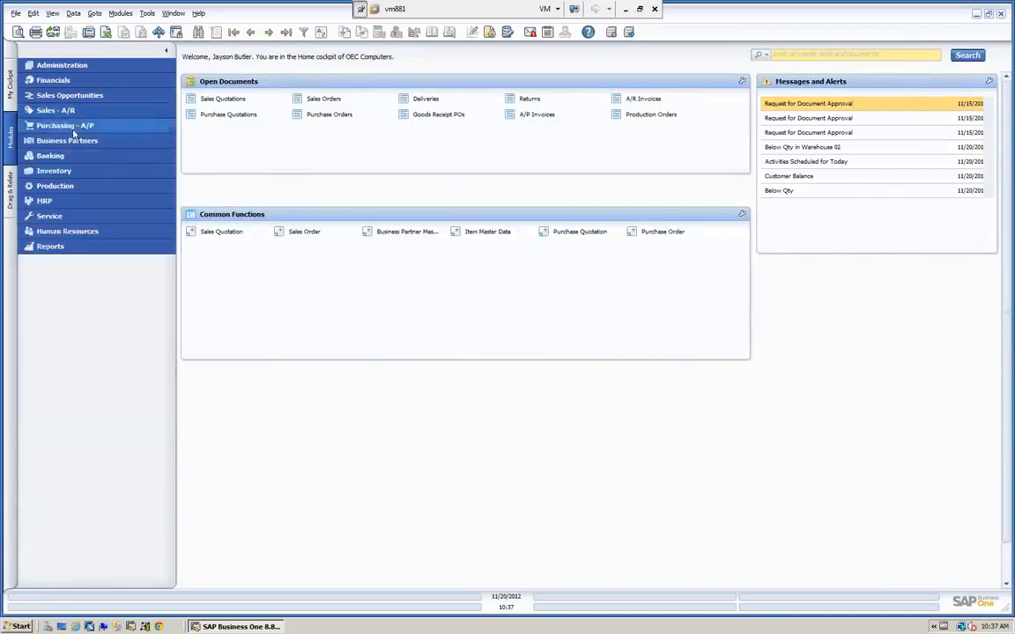
click(69, 170)
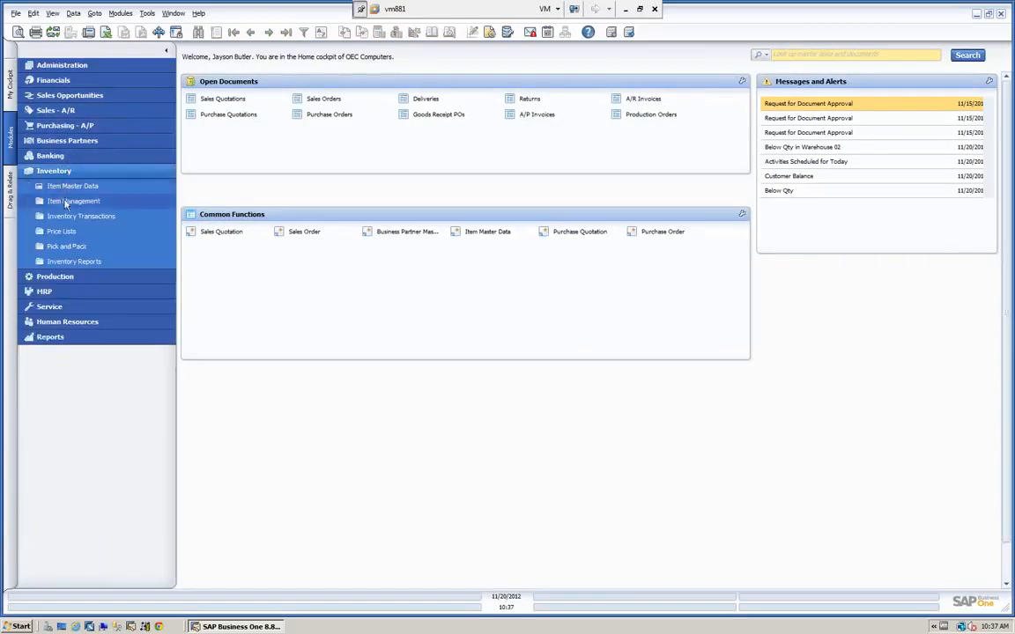
click(61, 231)
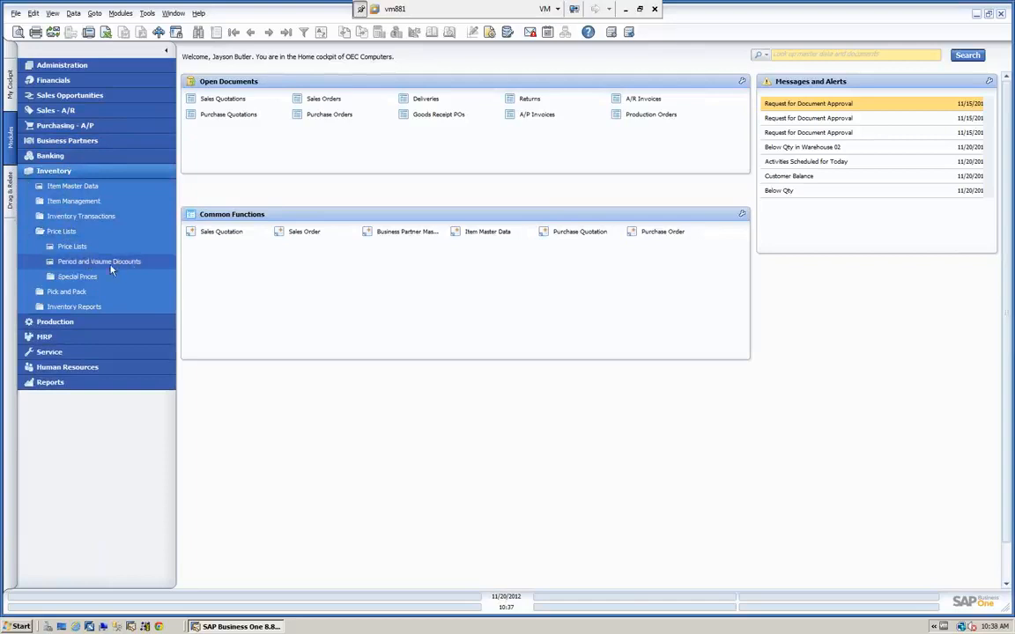
click(52, 277)
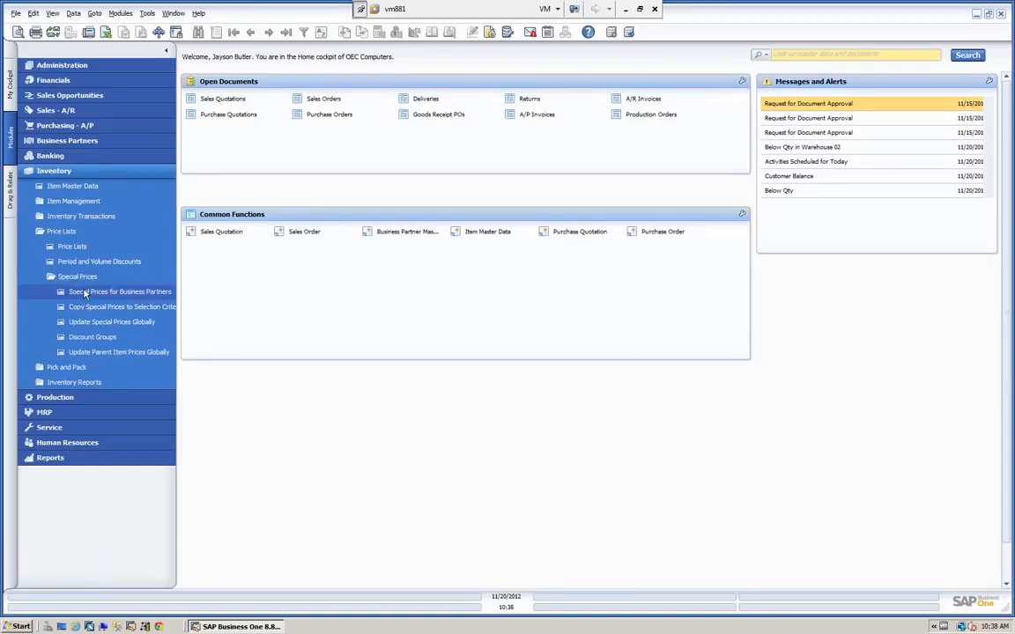
click(82, 296)
drag(363, 97, 422, 108)
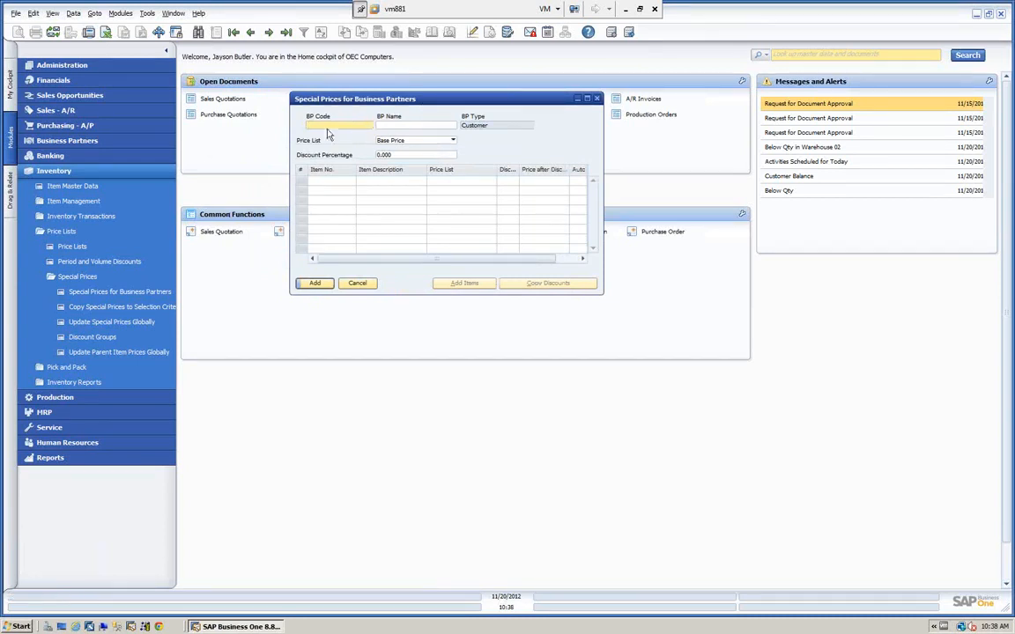
click(396, 128)
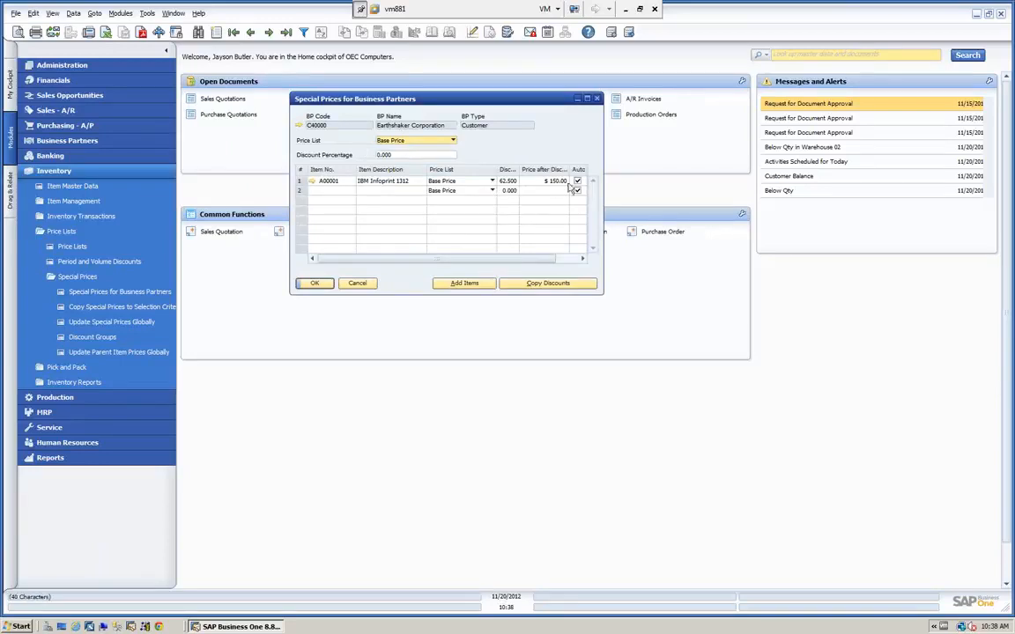
- Examine the period and volume discounts behind item A00001's special price, and cancel all three windows
double_click(300, 181)
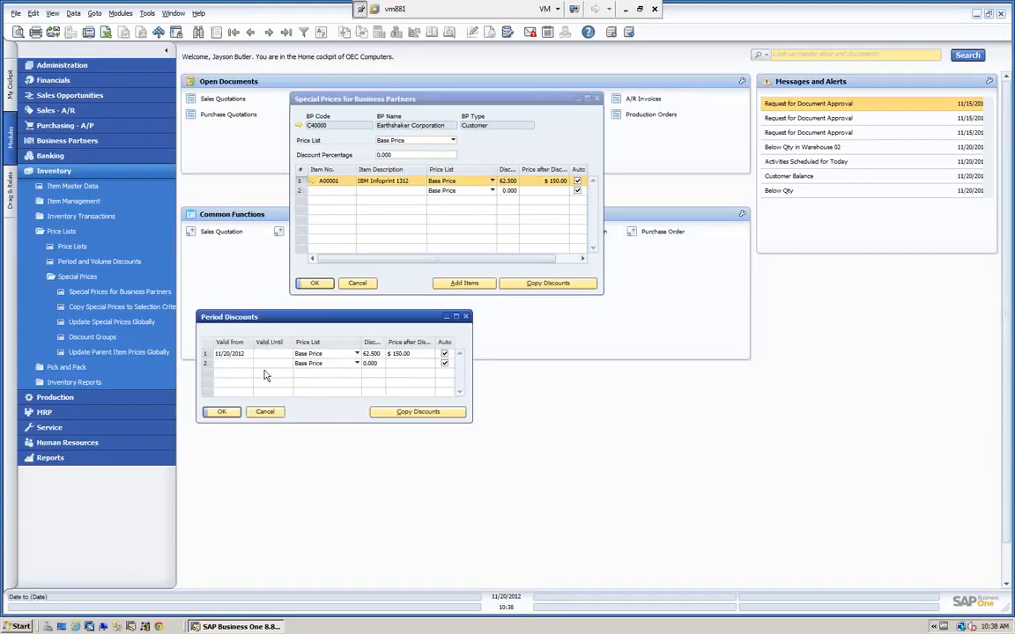
double_click(205, 353)
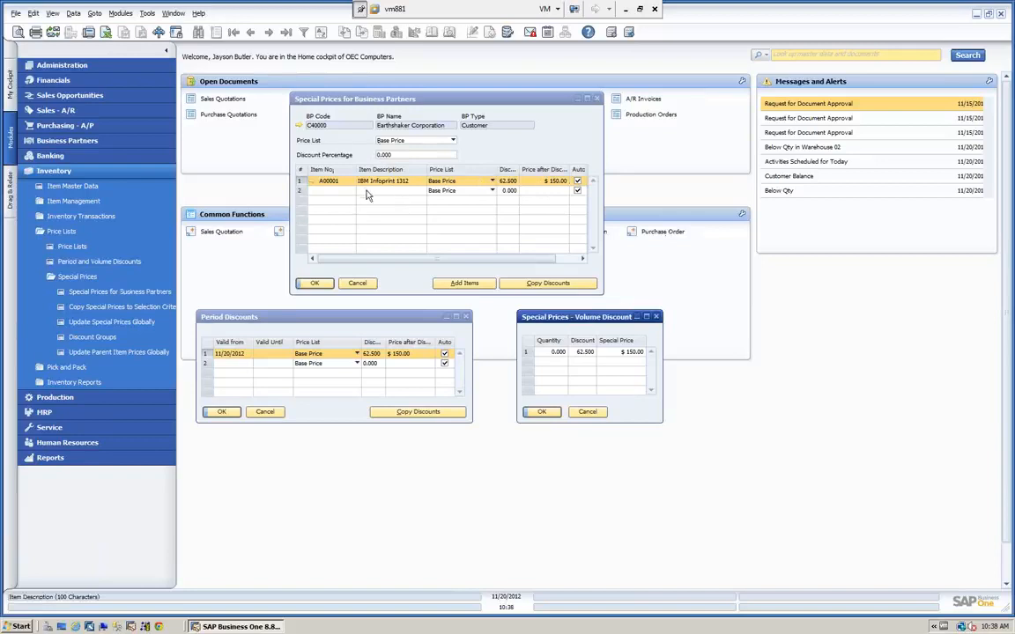
click(586, 412)
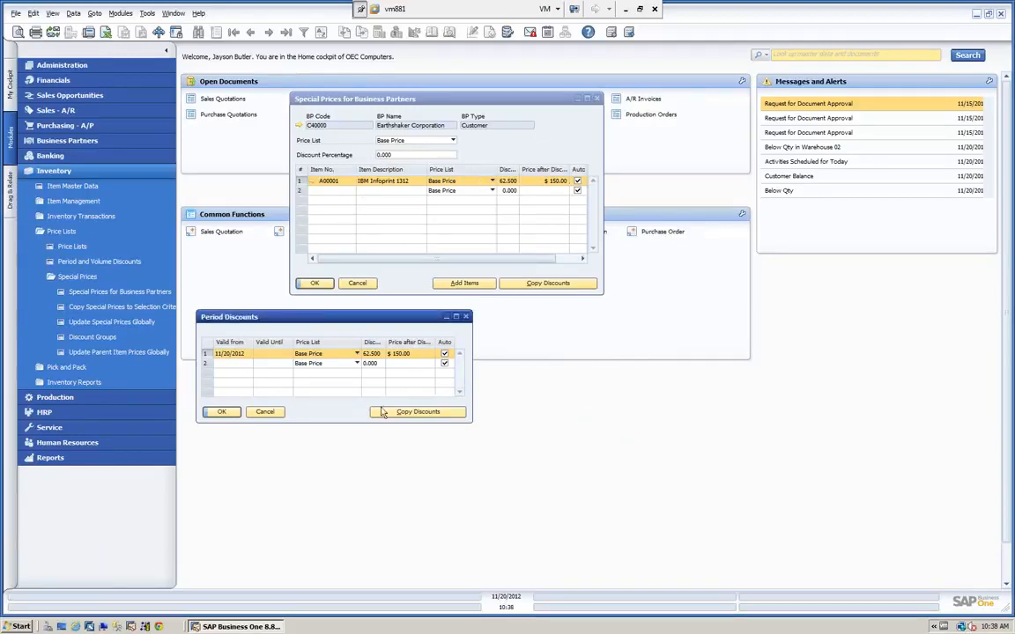
click(264, 412)
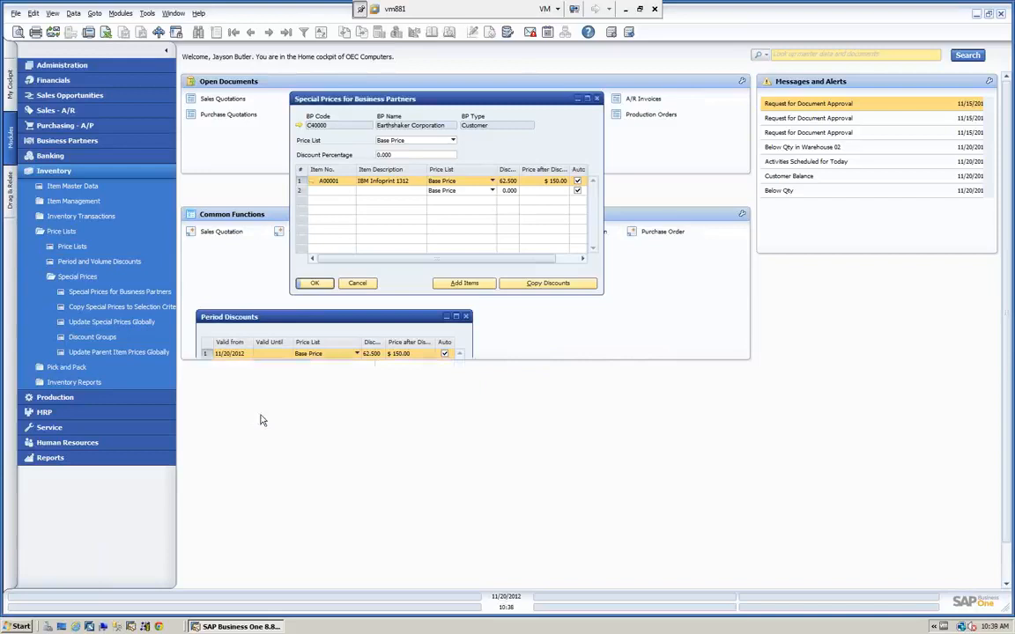
click(357, 283)
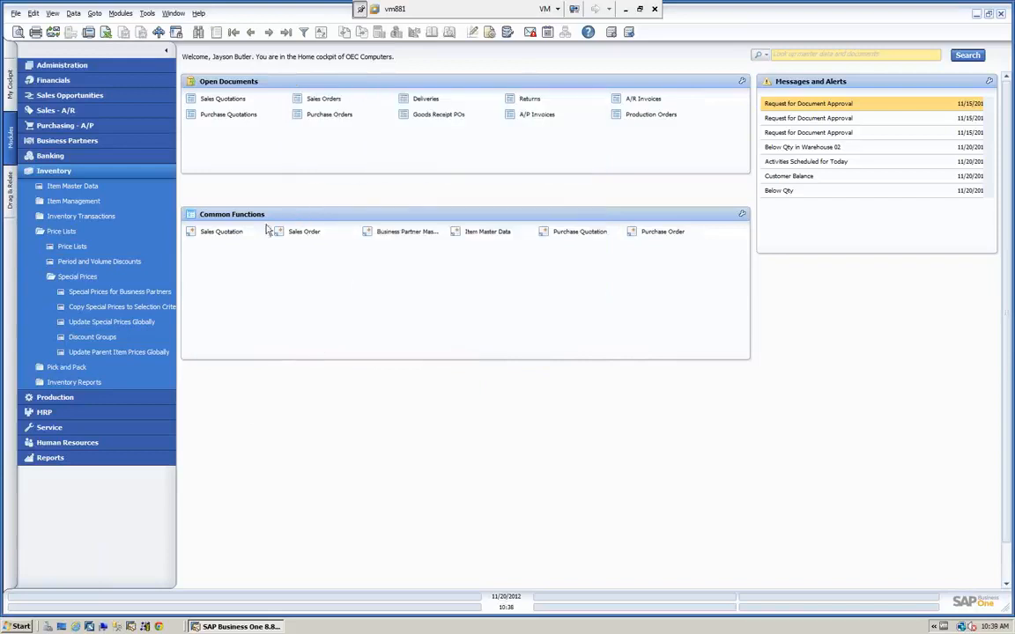
- Start another sales order for Earthshaker Corporation with delivery date 11/20/2012
click(55, 110)
click(65, 140)
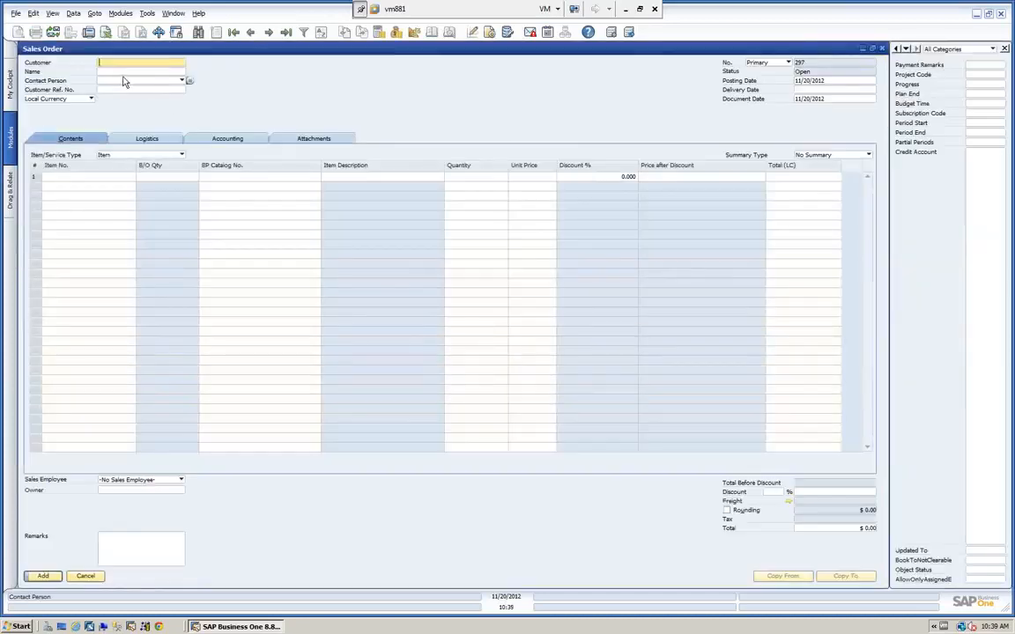
click(119, 72)
key(Tab)
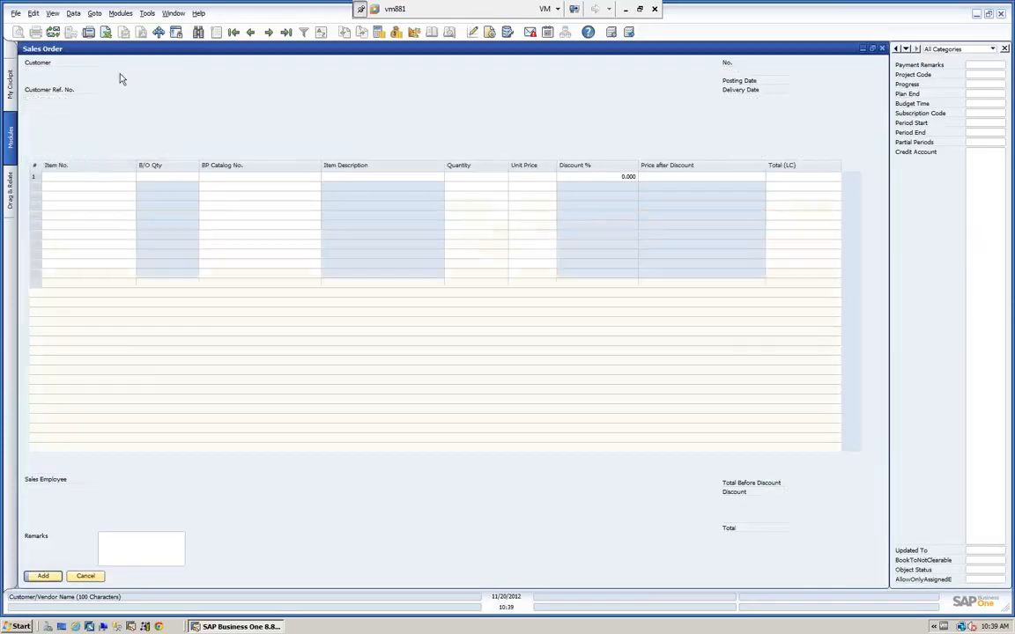
click(818, 90)
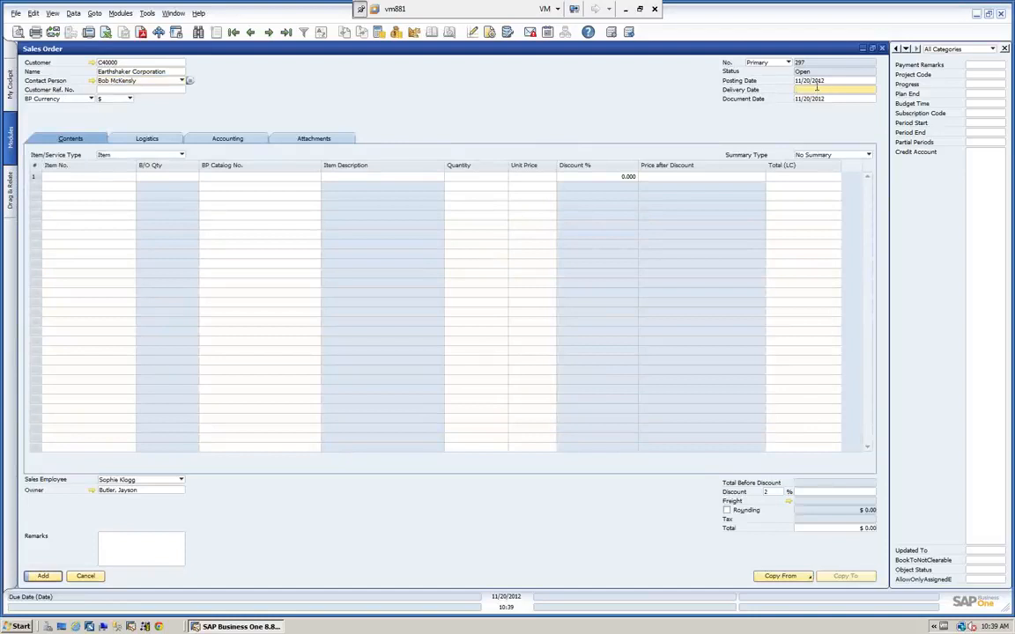
text(t)
key(Tab)
- Add item A00001, IBM Infoprint 1312, to the first order line to check its special price, and cancel the order
click(95, 180)
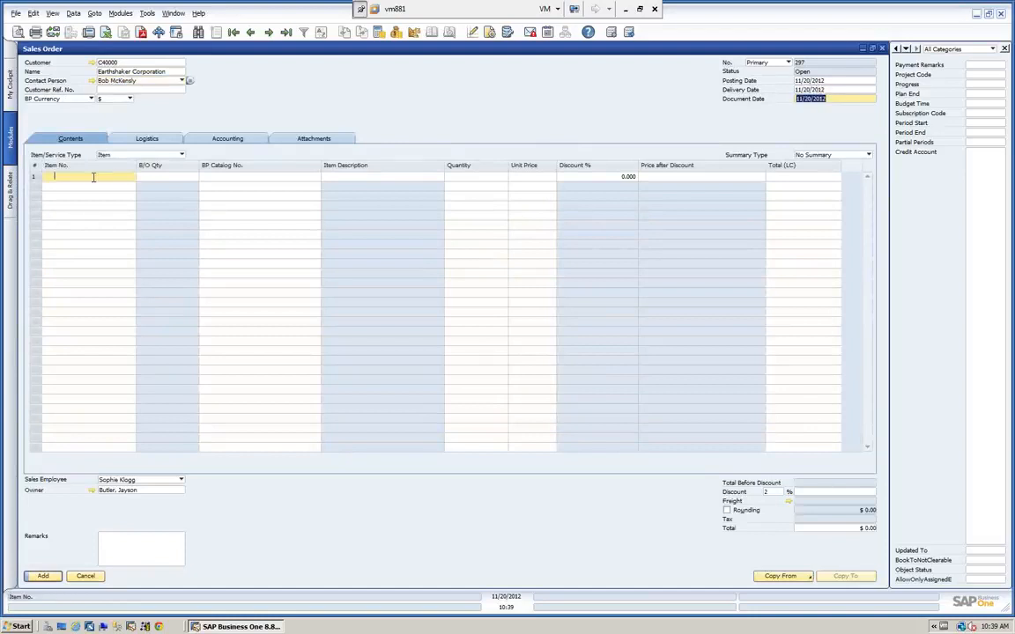
text(*)
key(Tab)
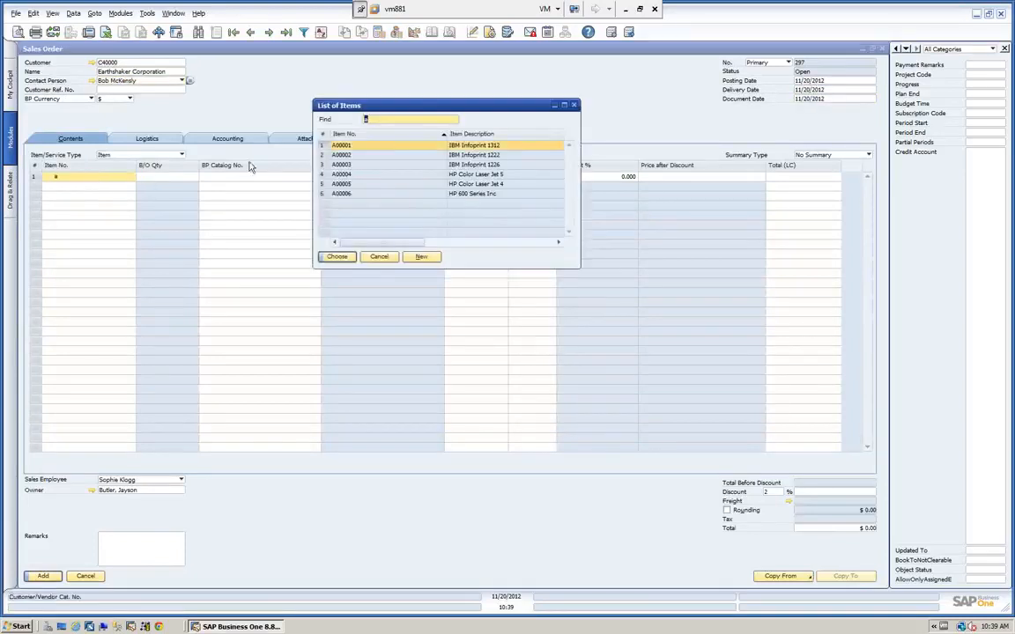
click(337, 257)
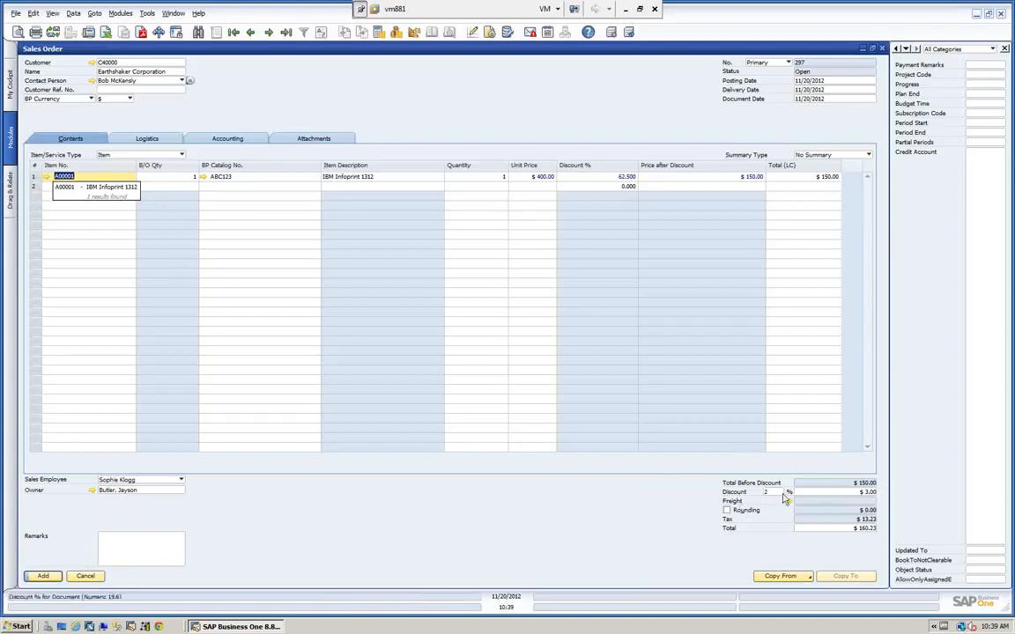
click(85, 576)
click(85, 577)
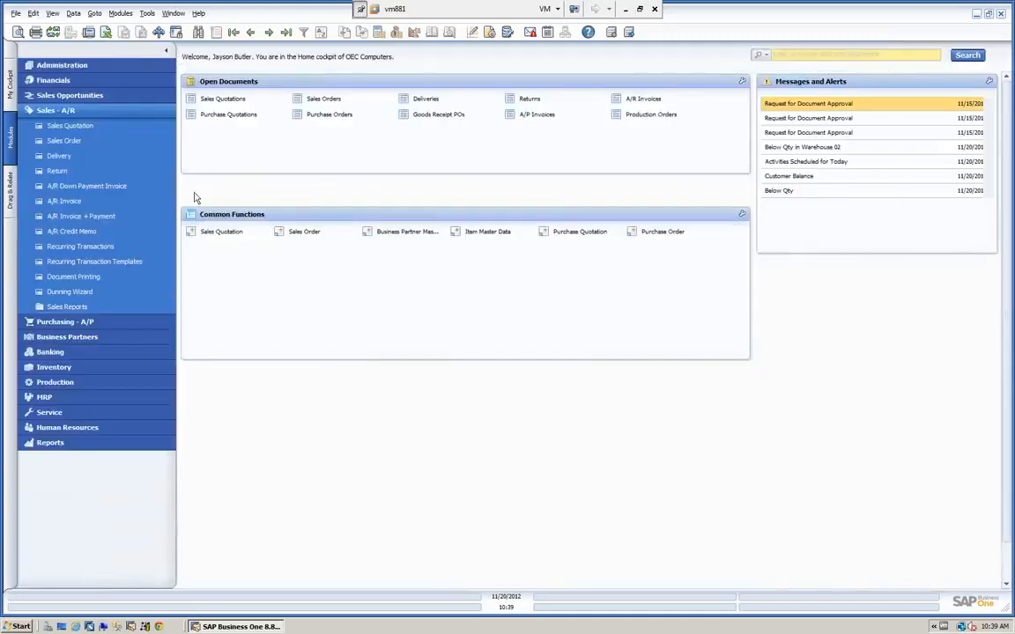
- Review the business partner, item and replacement options for copying special prices to selection criteria, and cancel the window
click(113, 115)
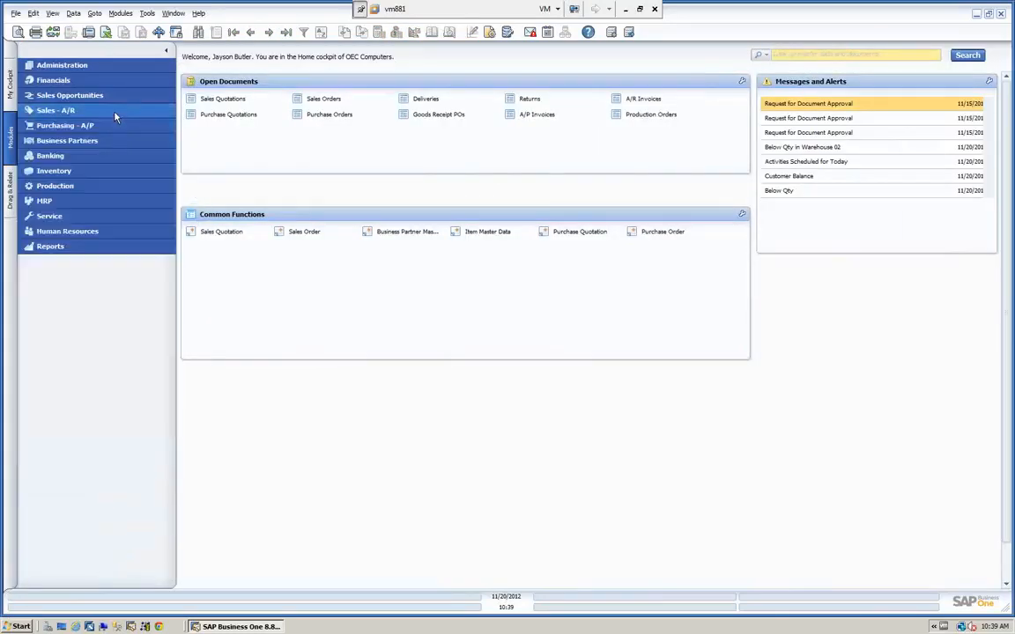
click(73, 170)
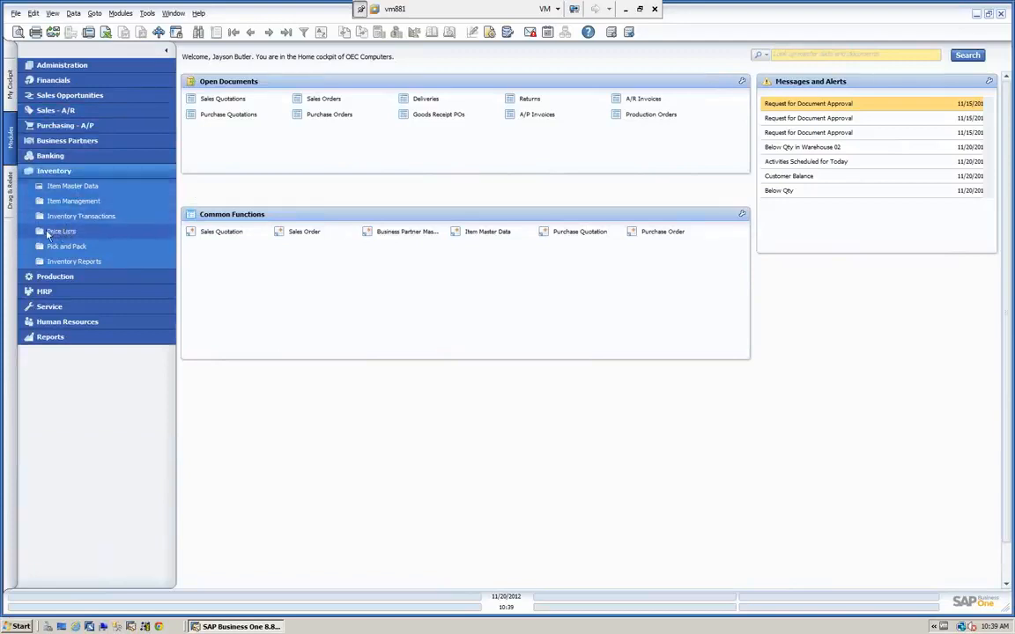
click(43, 232)
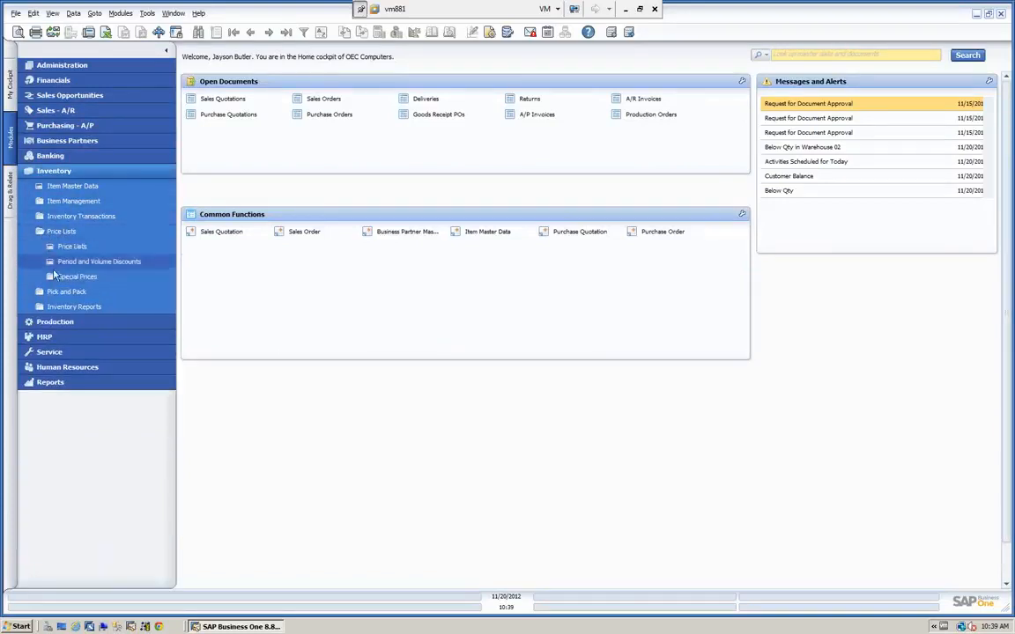
click(76, 277)
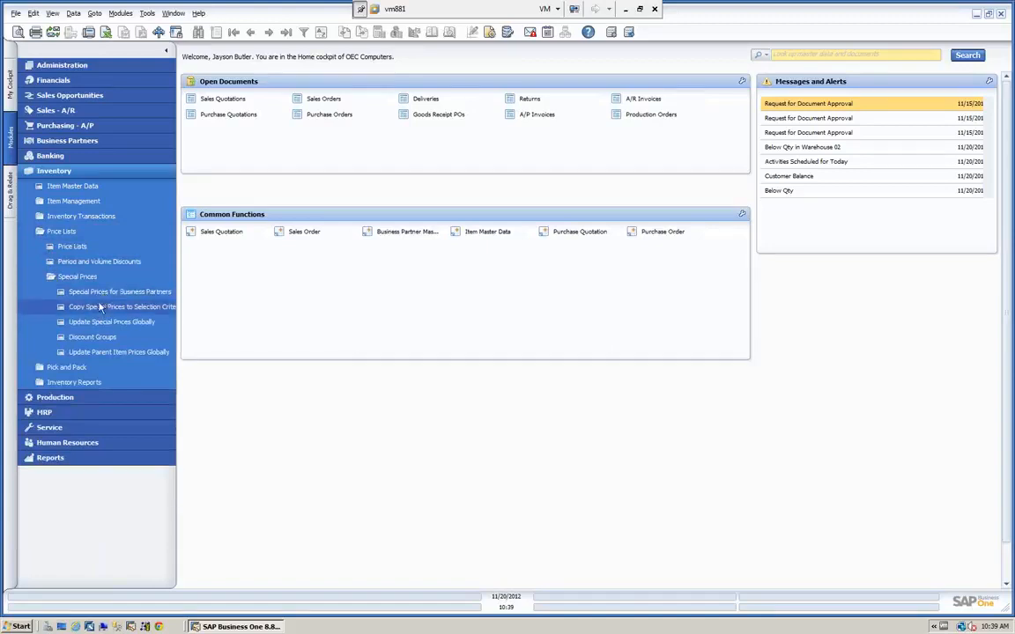
click(124, 307)
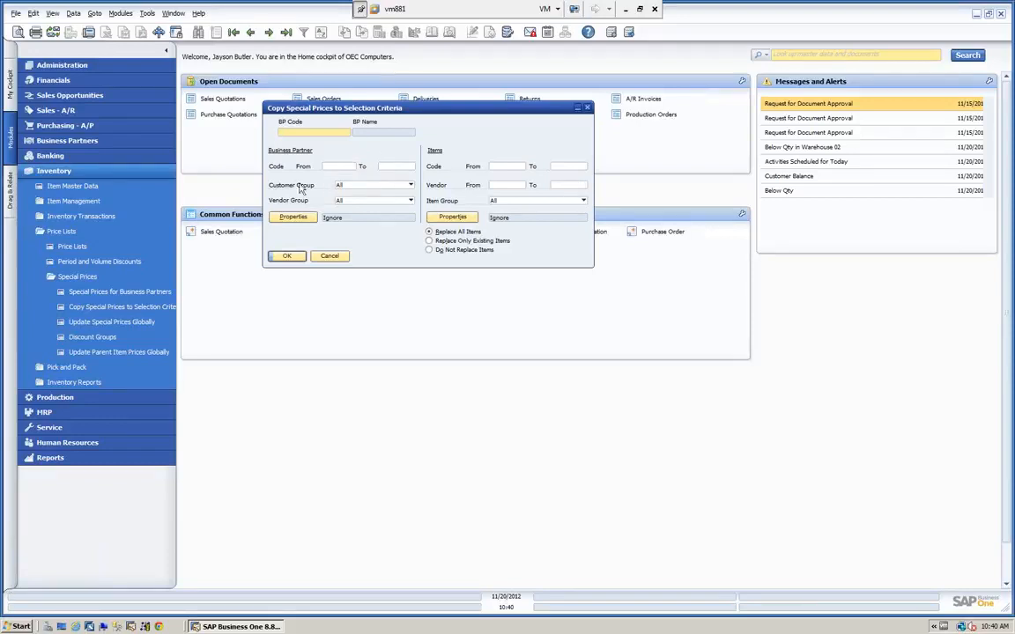
click(329, 256)
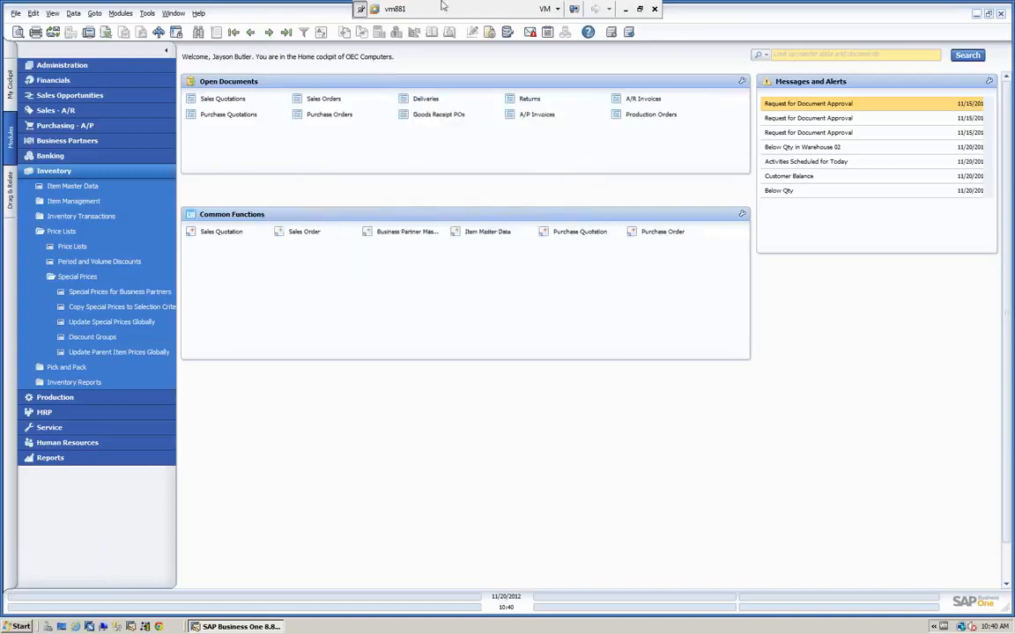
- Review the discount change, price change, price list refresh and delete options for updating special prices globally, and cancel the window
click(114, 322)
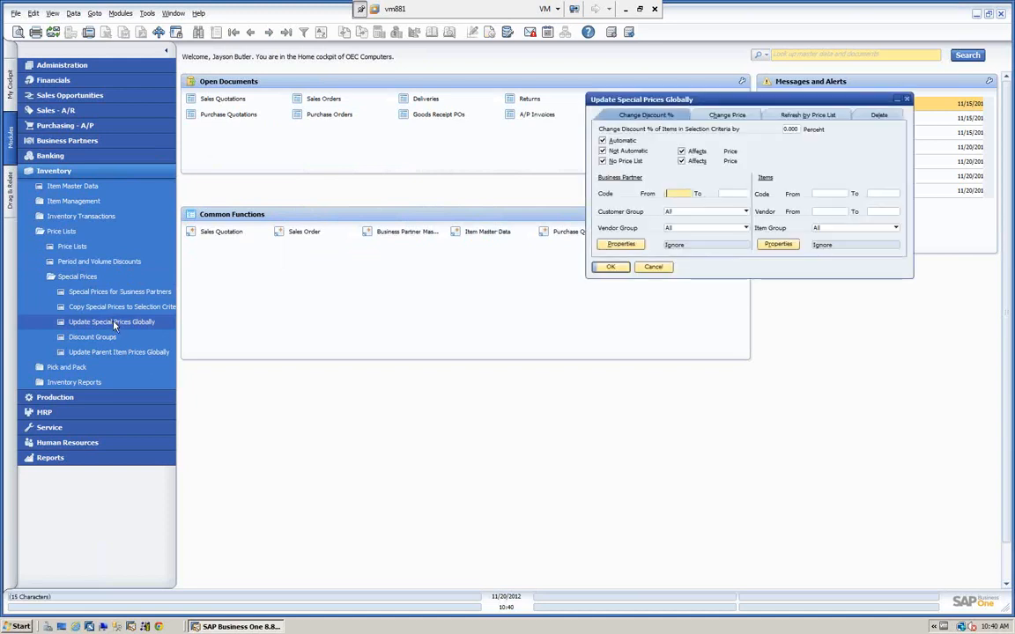
drag(701, 101, 386, 109)
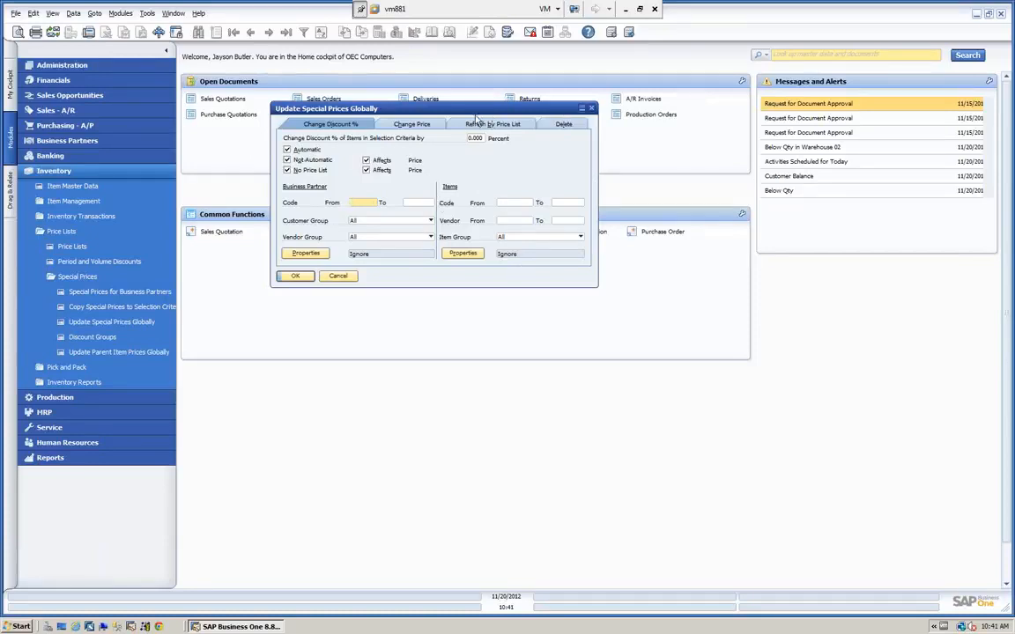
click(432, 125)
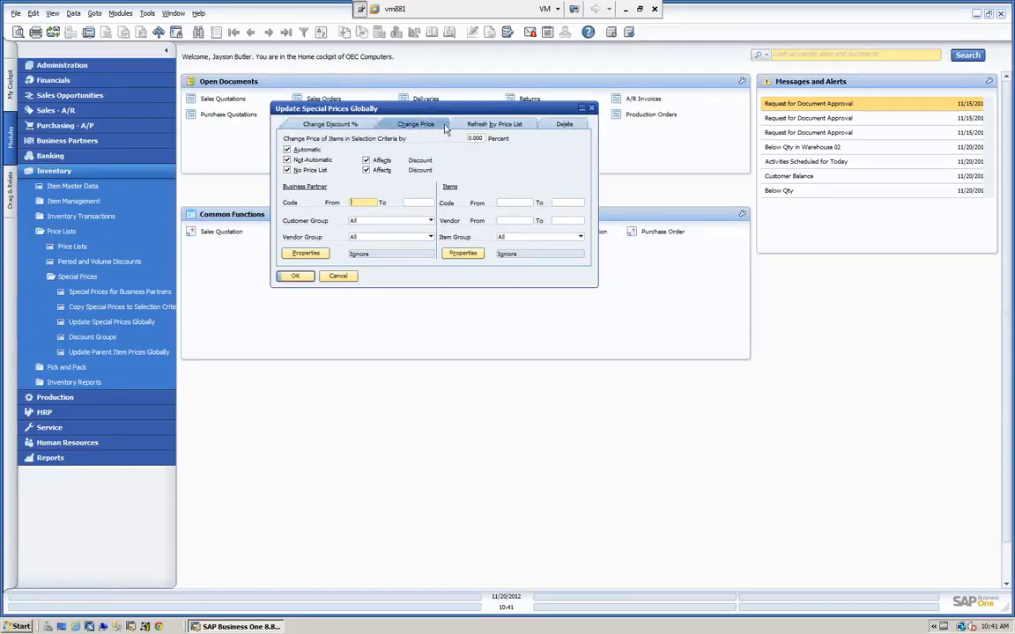
click(484, 126)
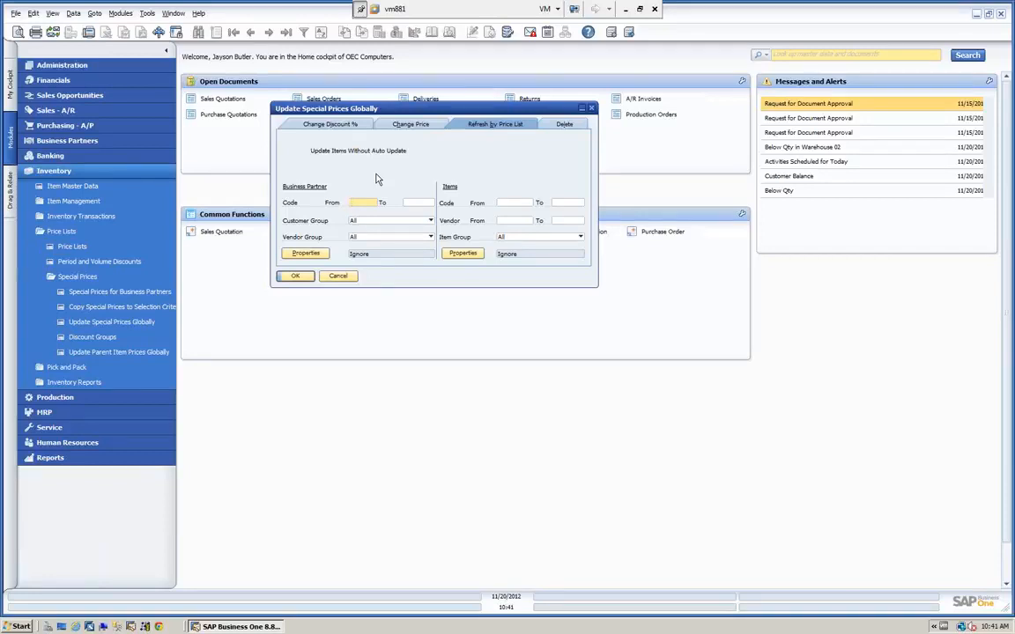
click(556, 128)
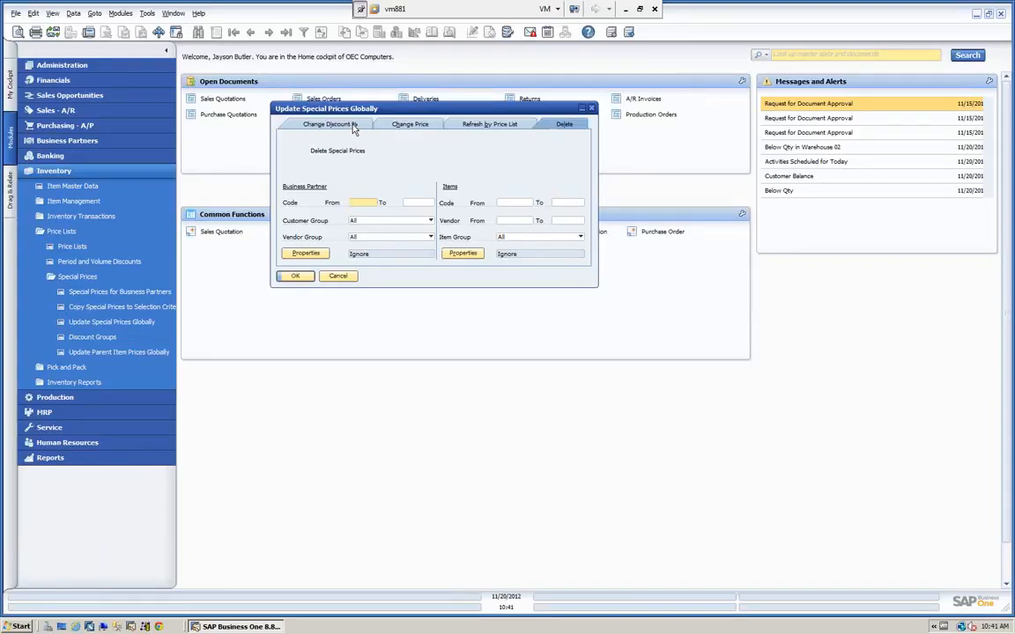
click(338, 276)
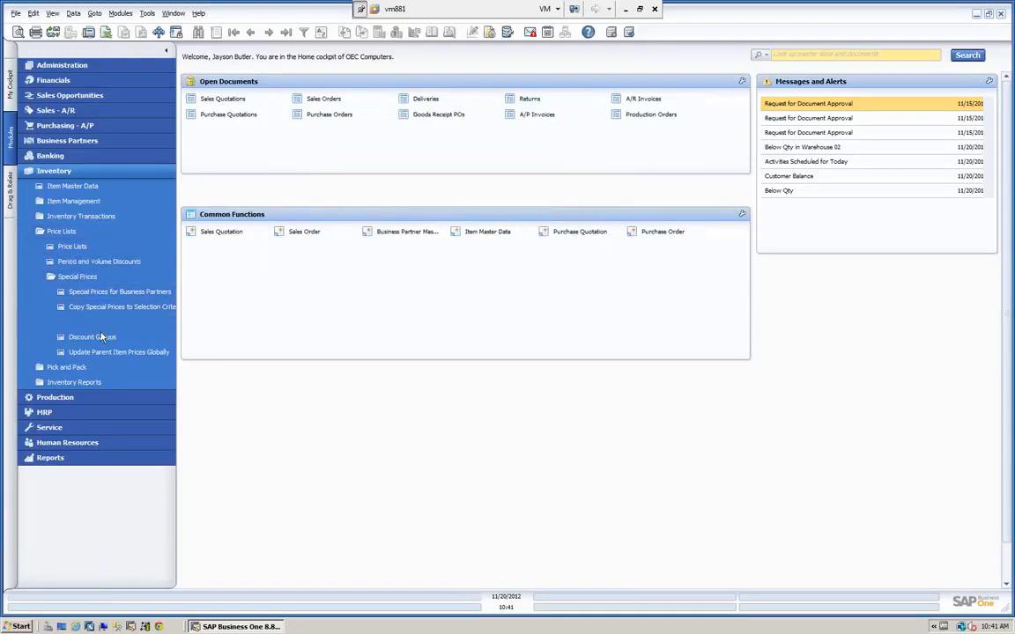
- Open the discount groups for Earthshaker Corporation and review the discounts by item group, property and manufacturer
click(98, 339)
drag(319, 97, 435, 106)
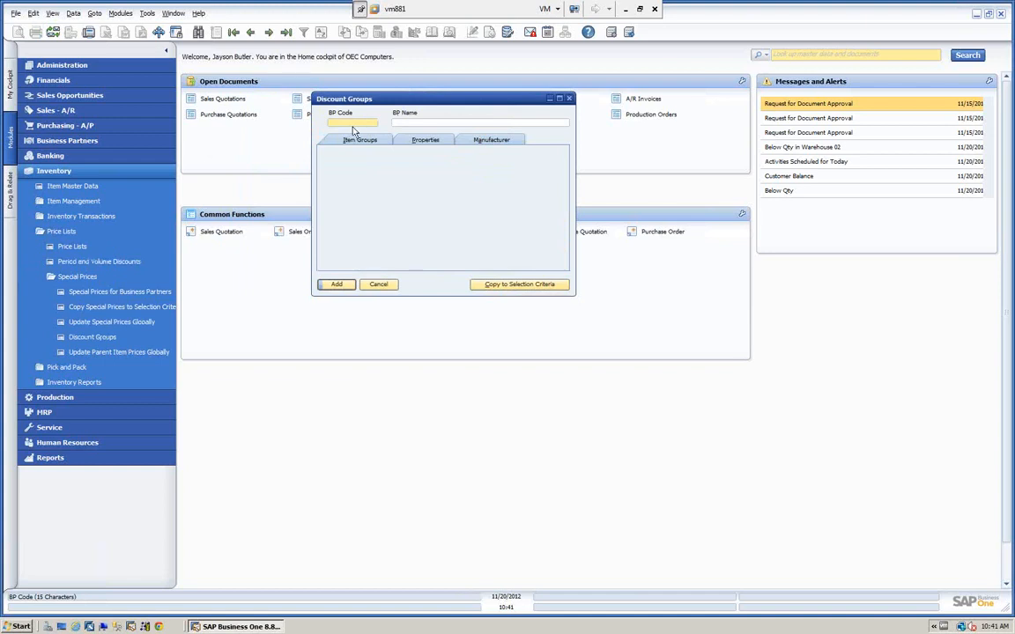
key(Tab)
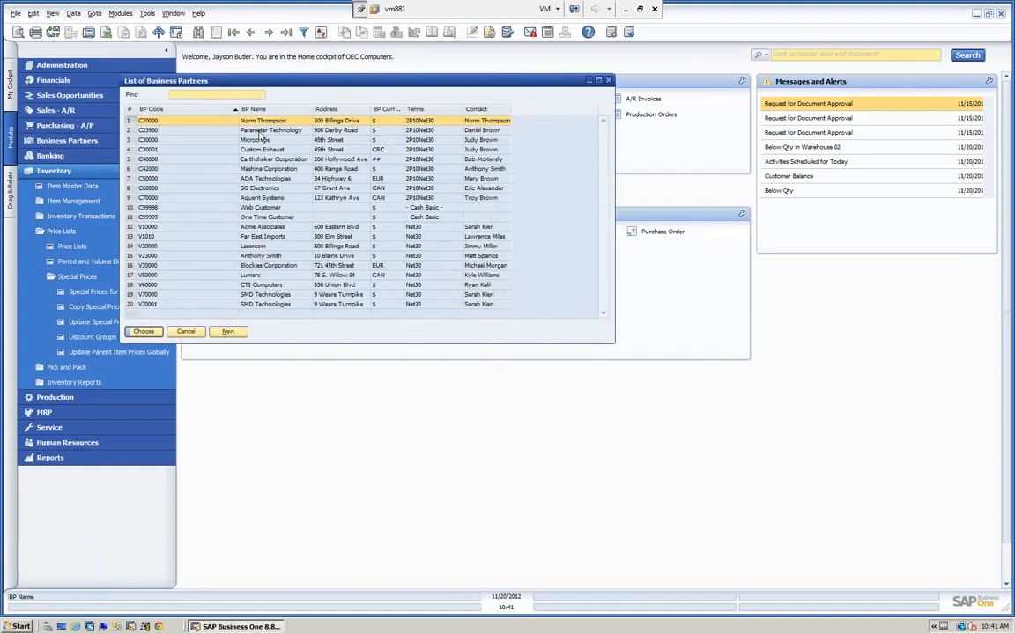
click(260, 159)
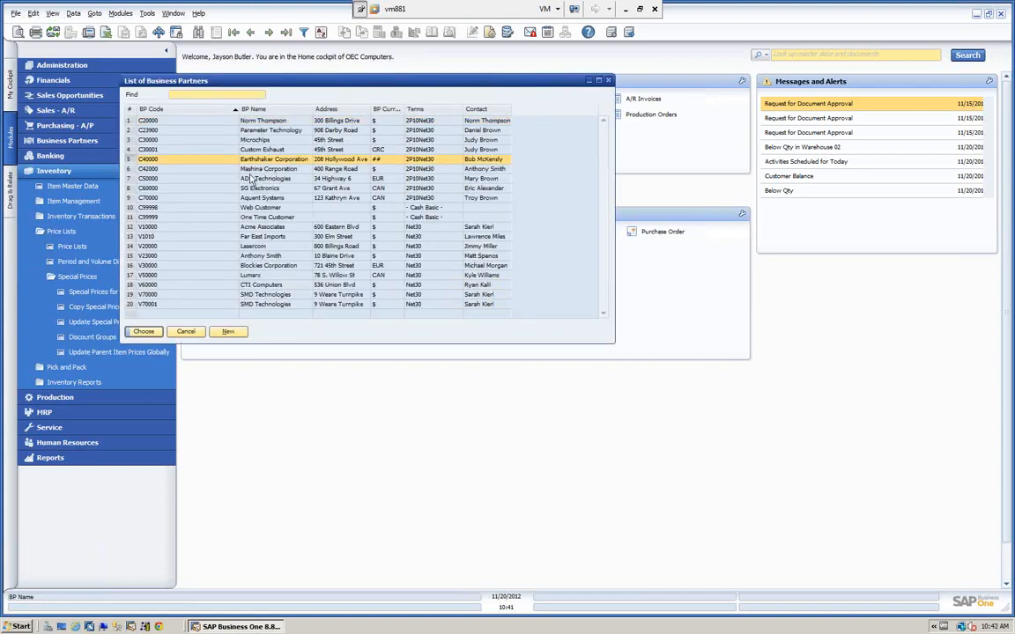
click(141, 331)
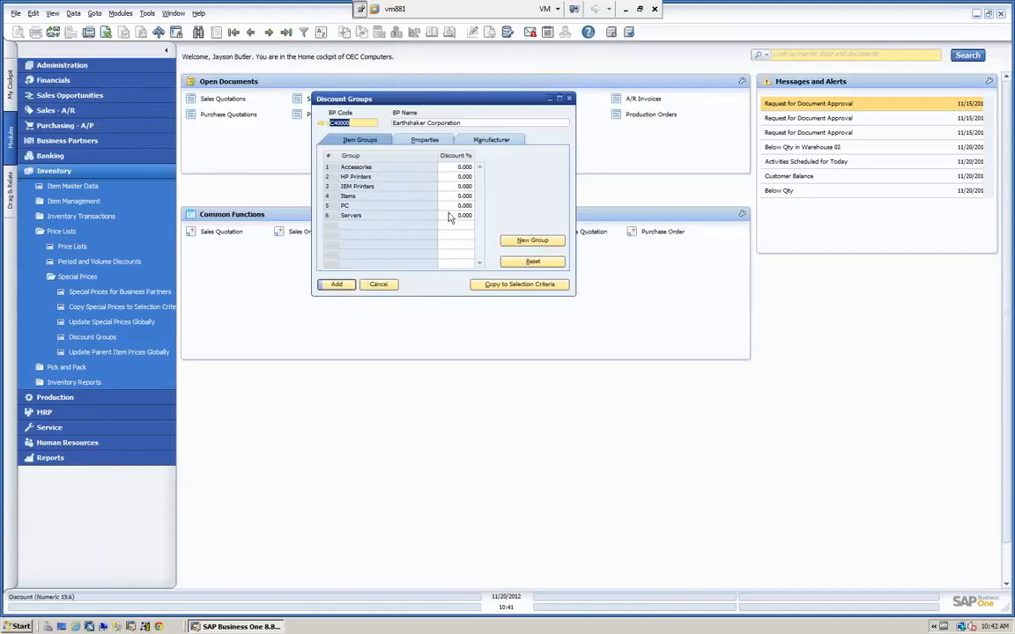
click(420, 142)
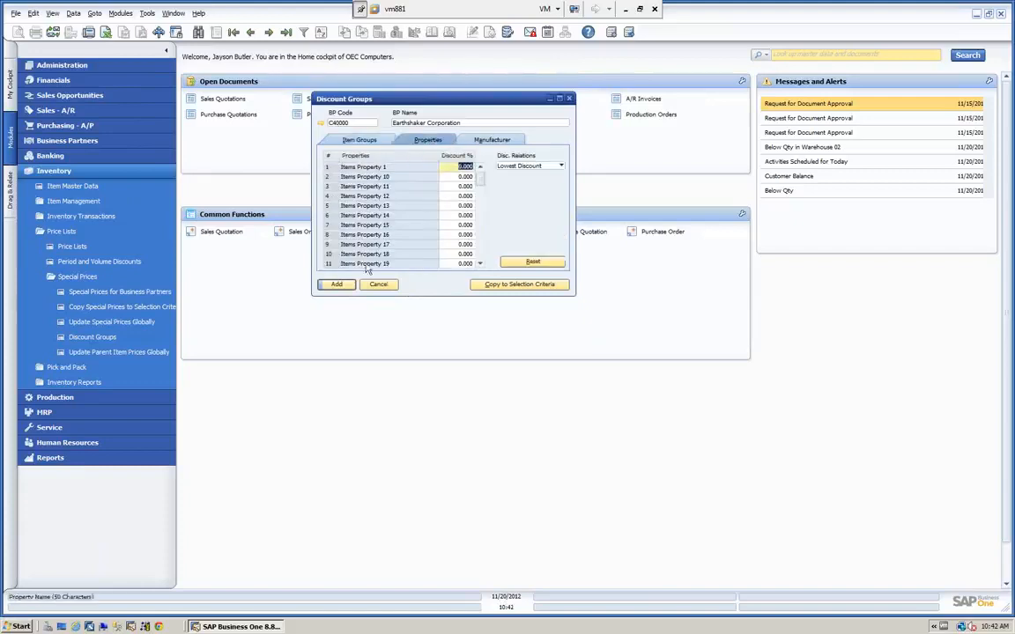
click(475, 142)
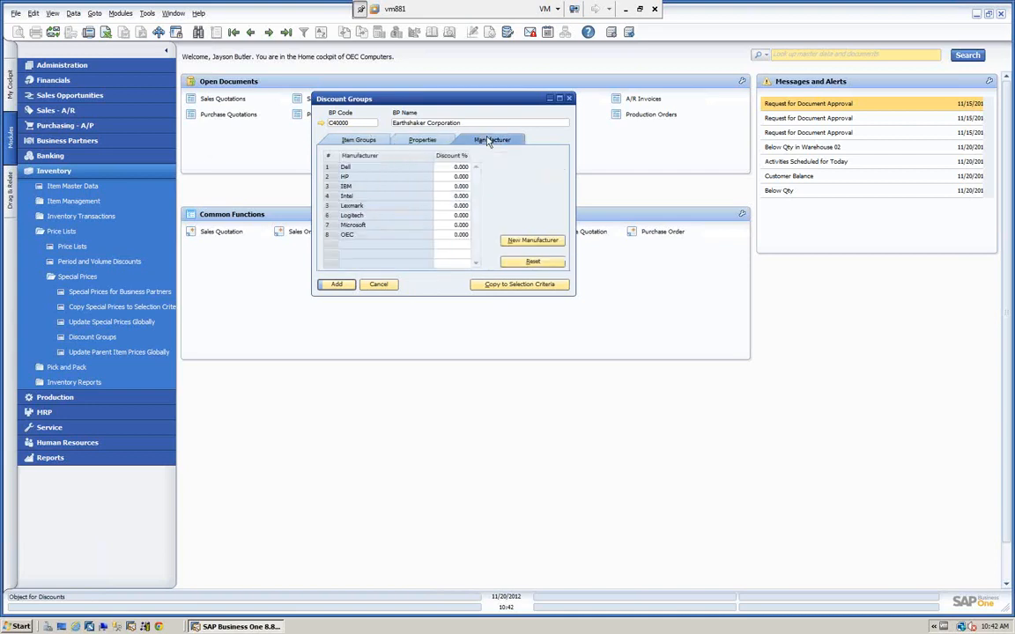
- Open the master data of item A00001, IBM Infoprint 1312, and compare its item group choices with the discount groups' item groups
drag(425, 105, 805, 85)
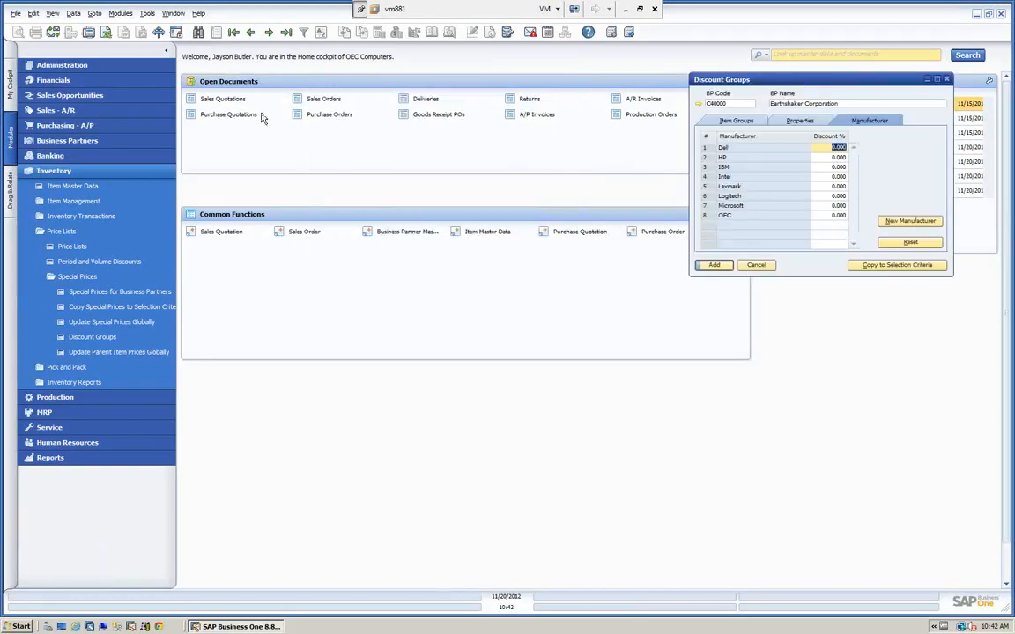
click(73, 186)
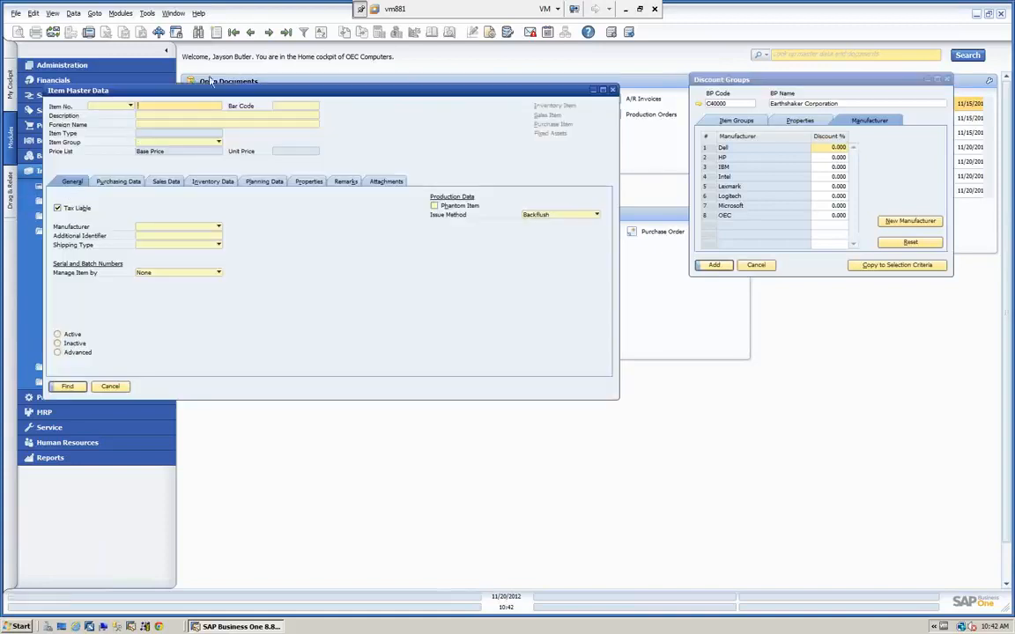
click(233, 32)
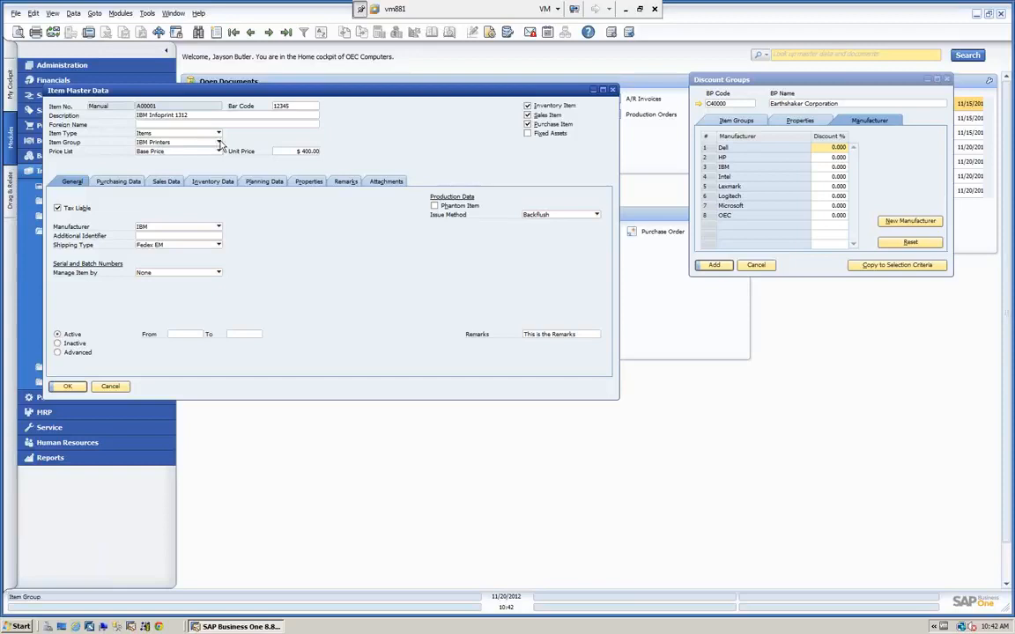
click(219, 143)
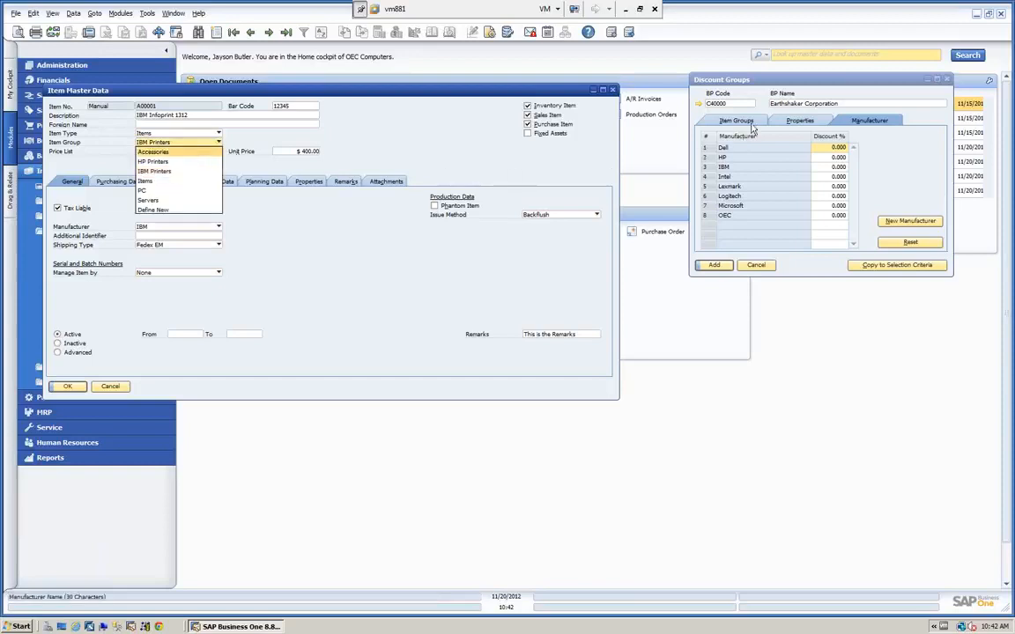
click(731, 120)
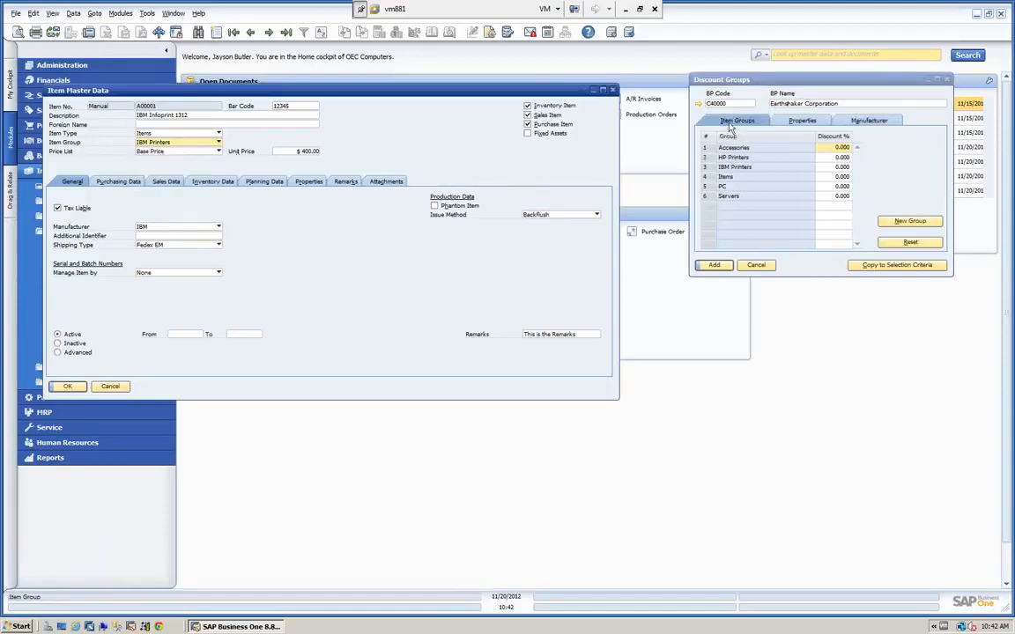
click(220, 142)
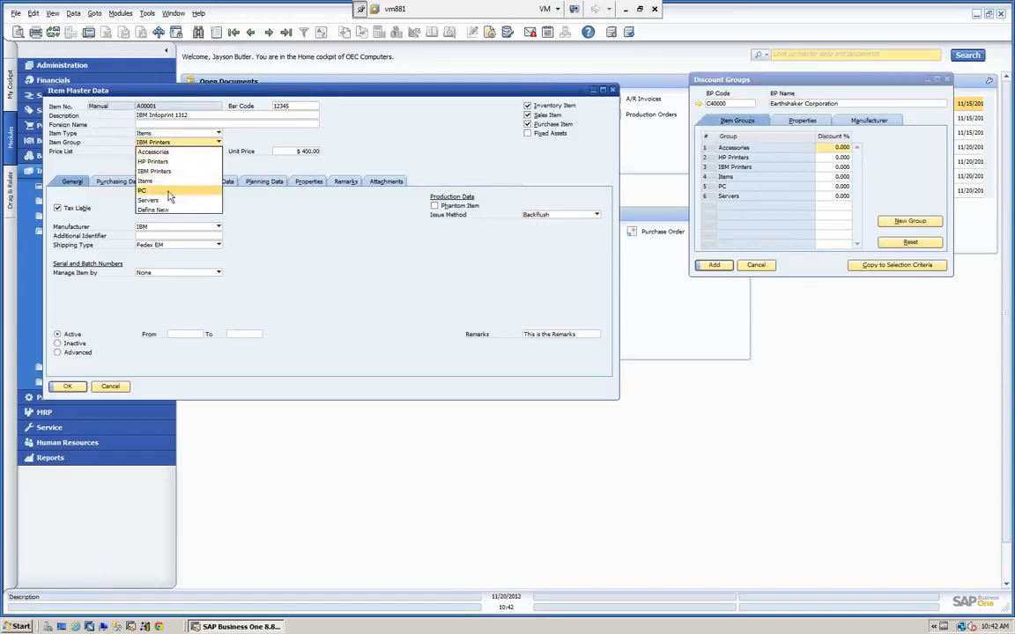
- Compare the item's properties and manufacturer choices with the property and manufacturer discounts in the discount groups
click(795, 122)
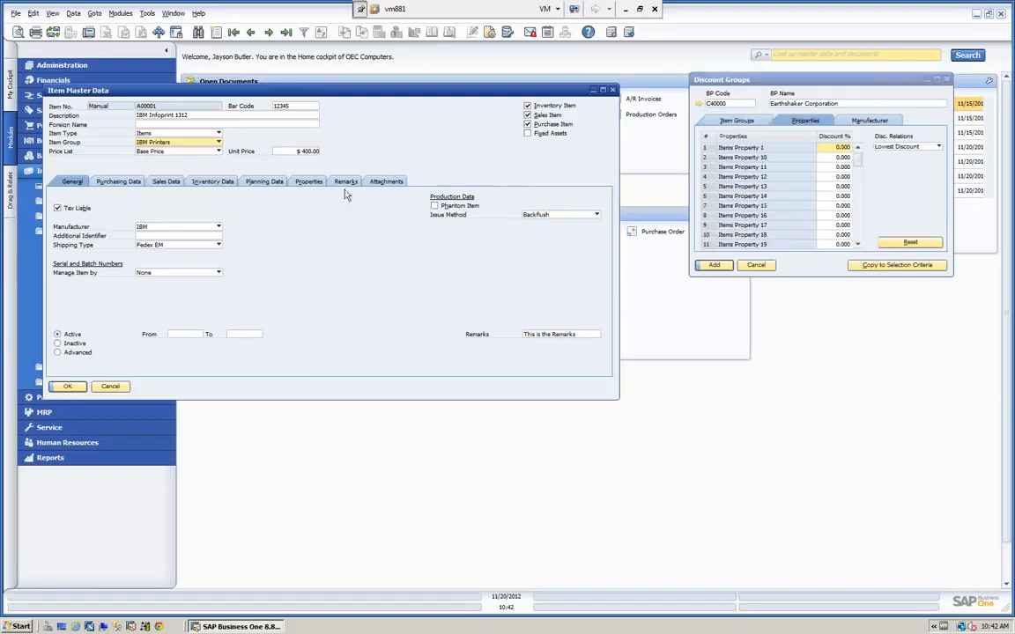
click(313, 182)
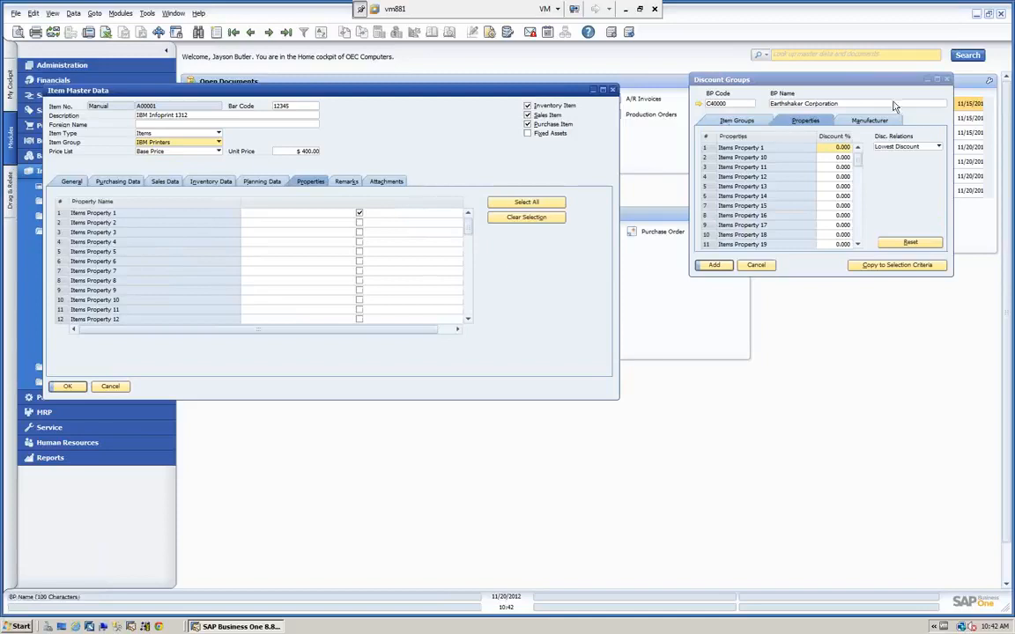
click(870, 121)
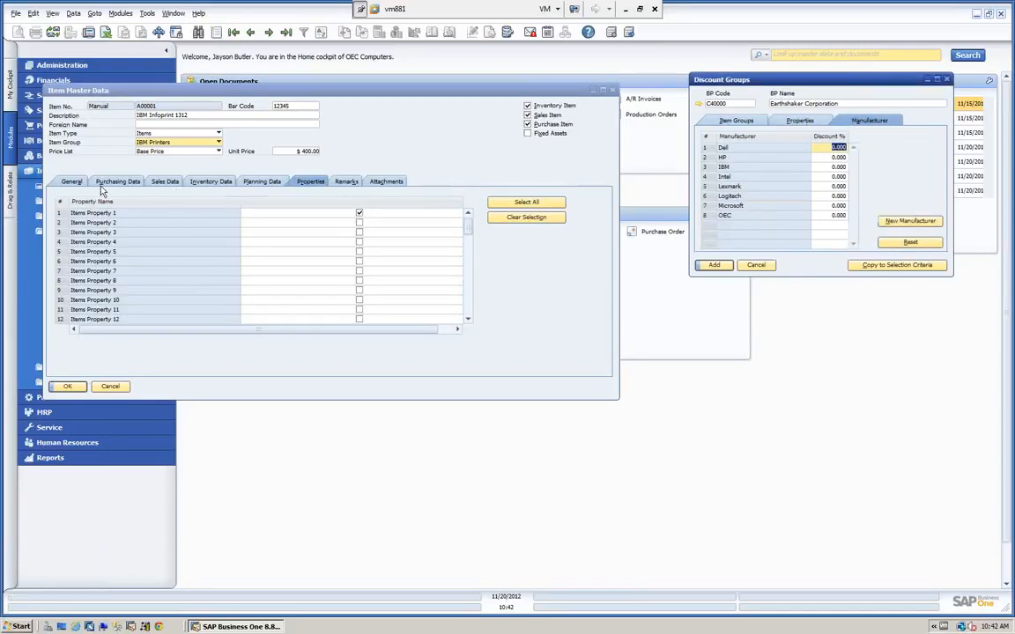
click(74, 184)
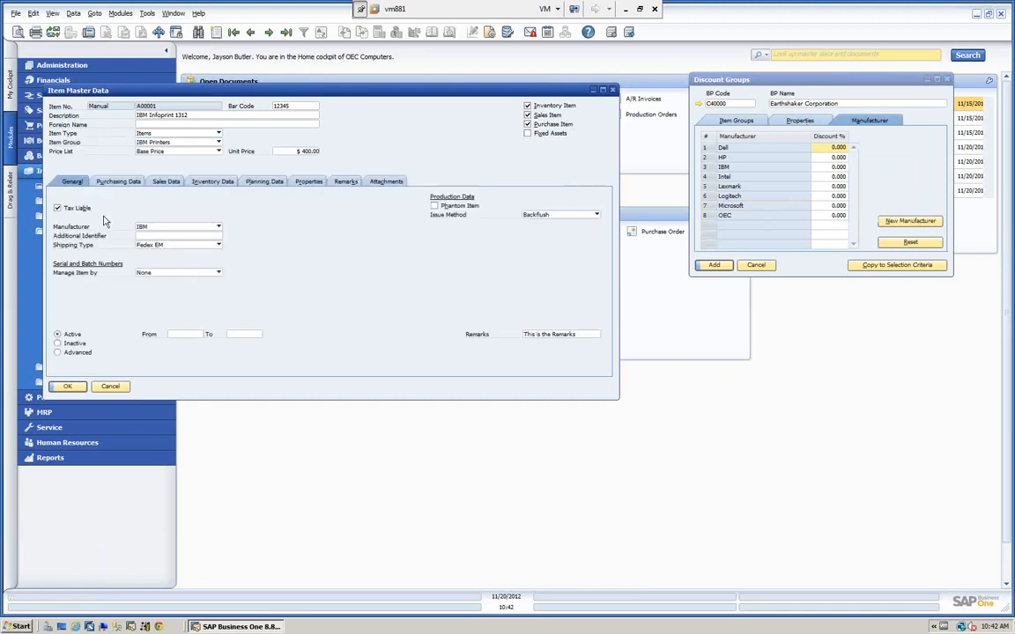
click(218, 228)
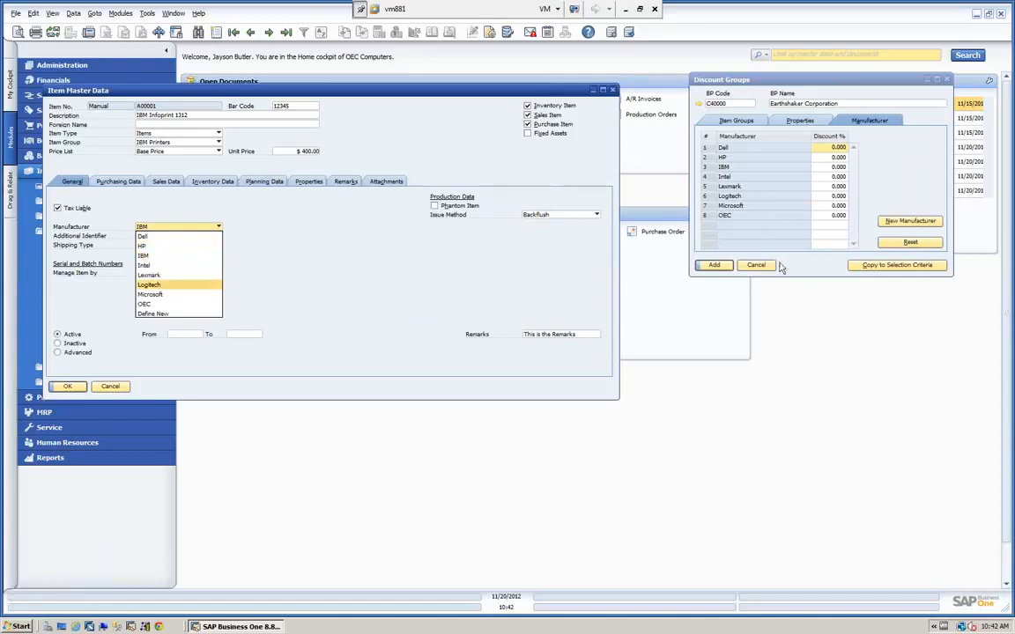
- Review the business partner criteria for copying discount groups, cancel them, and close the discount groups and item master data
click(881, 268)
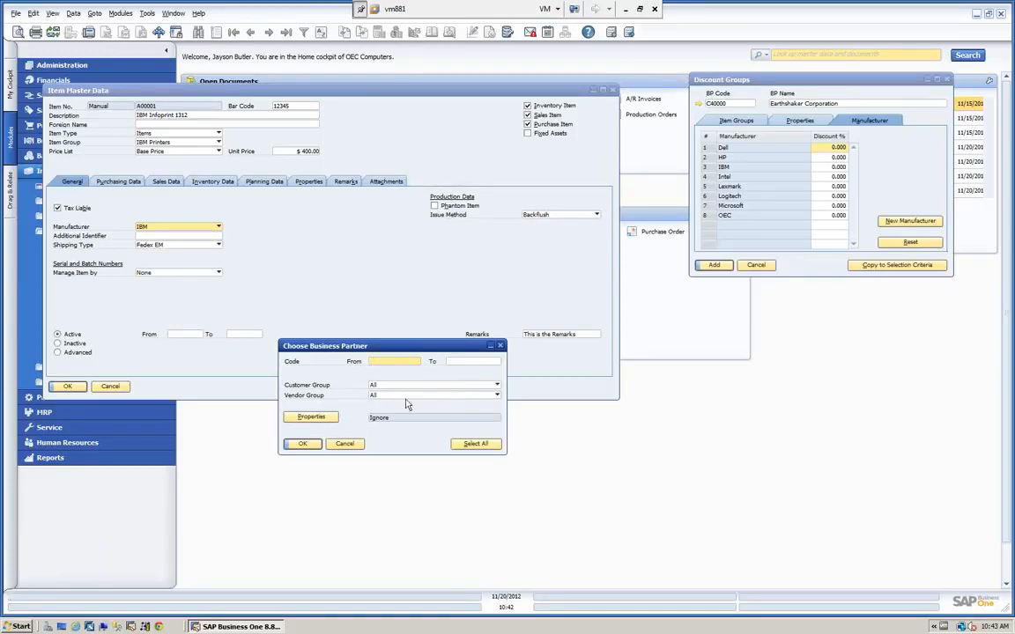
click(344, 444)
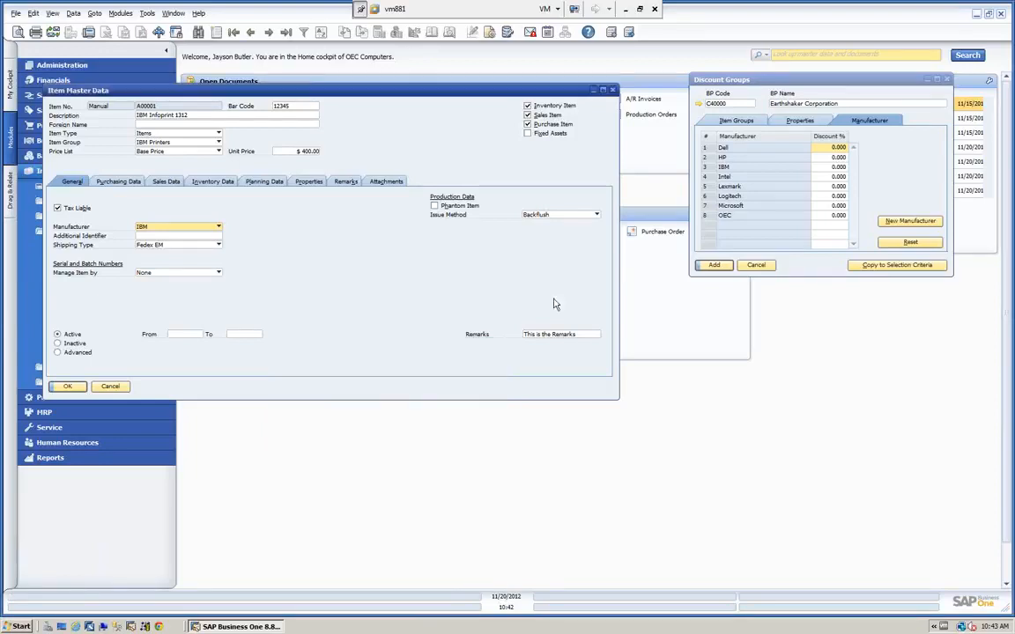
click(756, 264)
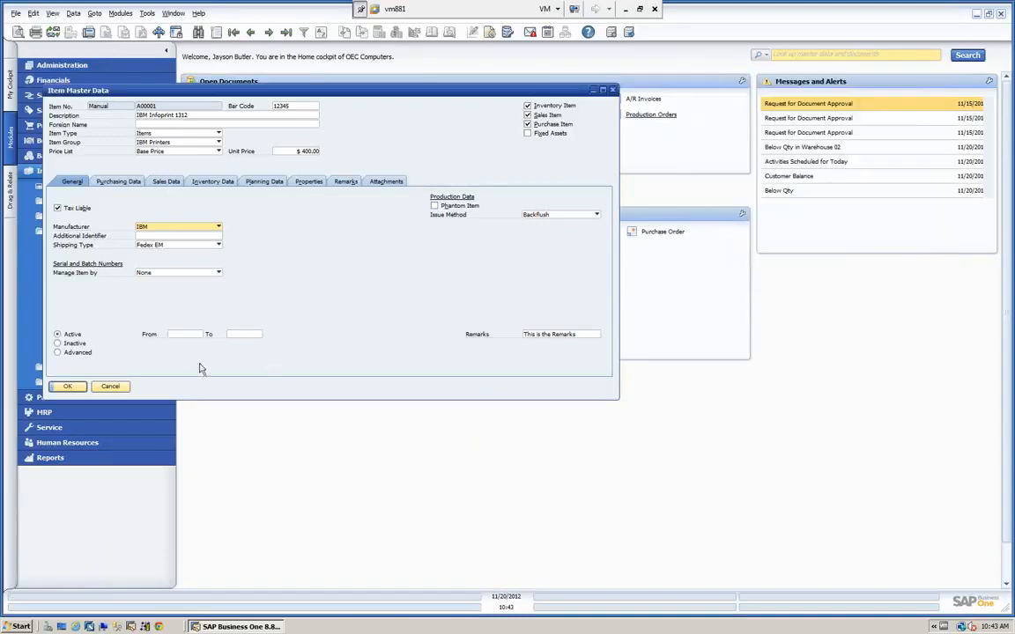
click(109, 386)
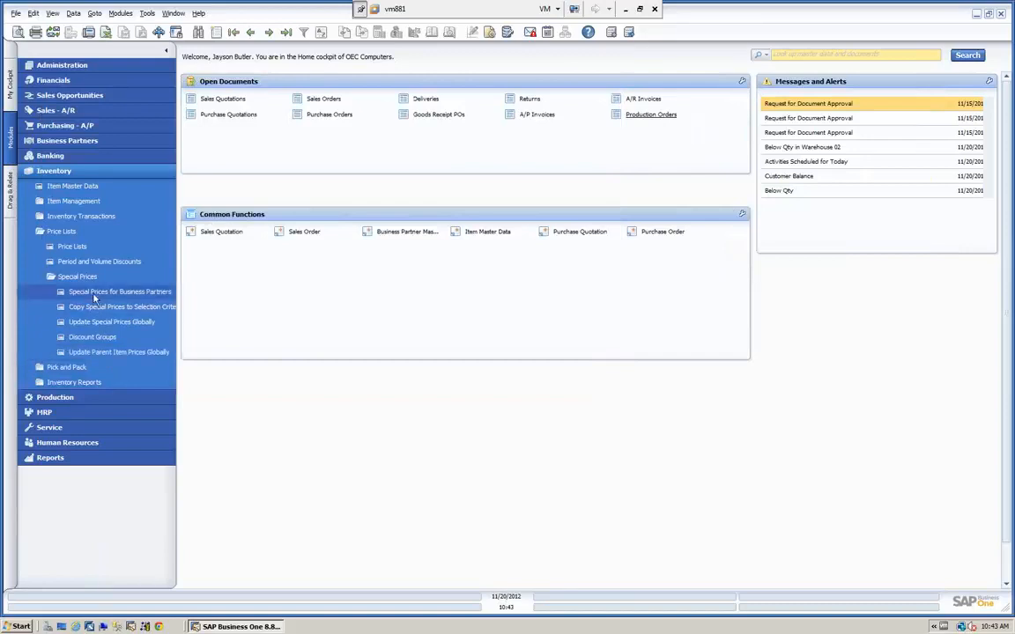
- Open the selection criteria for updating parent item prices globally and move the window clear of the work area
click(98, 355)
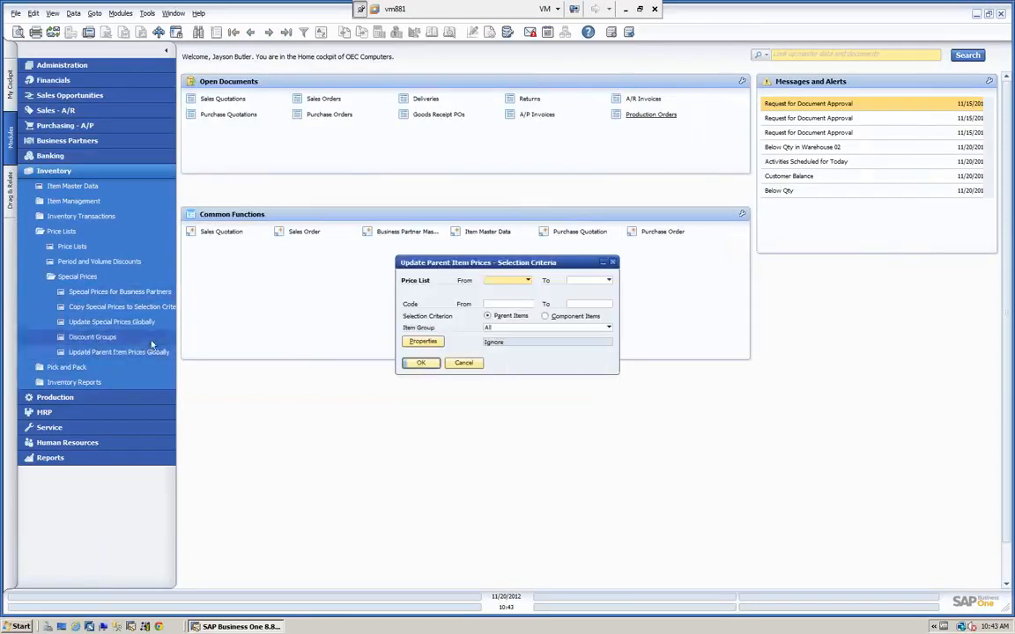
drag(466, 264, 420, 257)
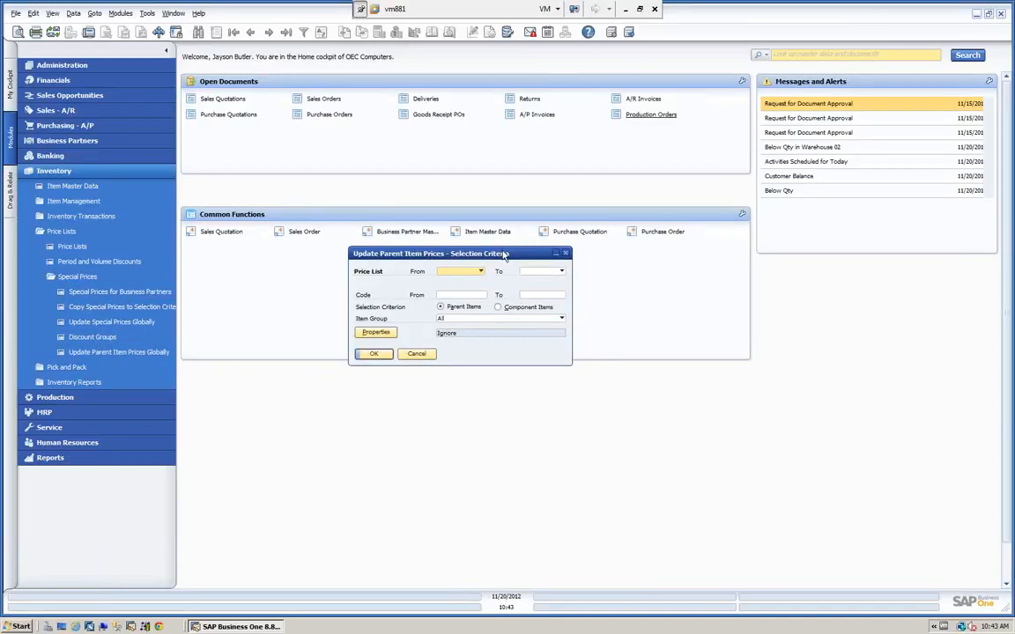
drag(505, 254, 760, 89)
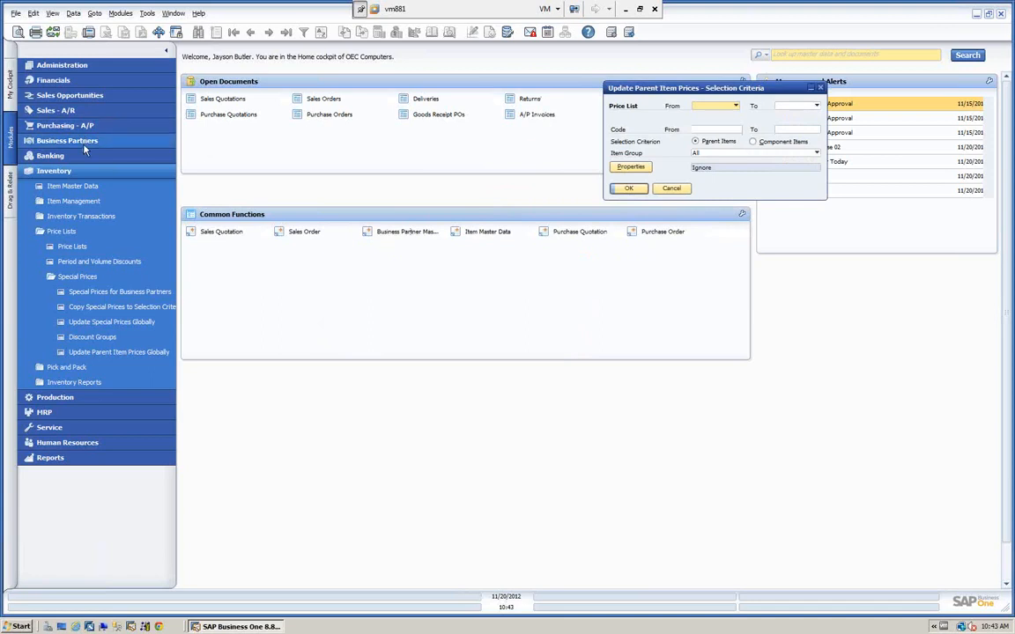
- Display the bill of materials for LM4029, Lexmark 4029 Printer, beside the parent item price update criteria
click(62, 170)
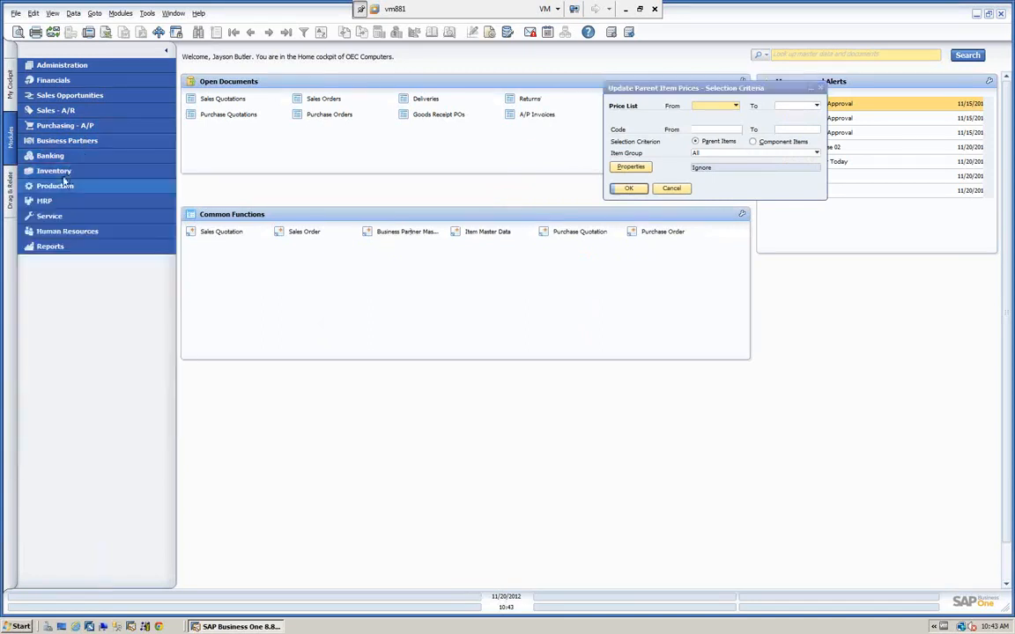
click(53, 187)
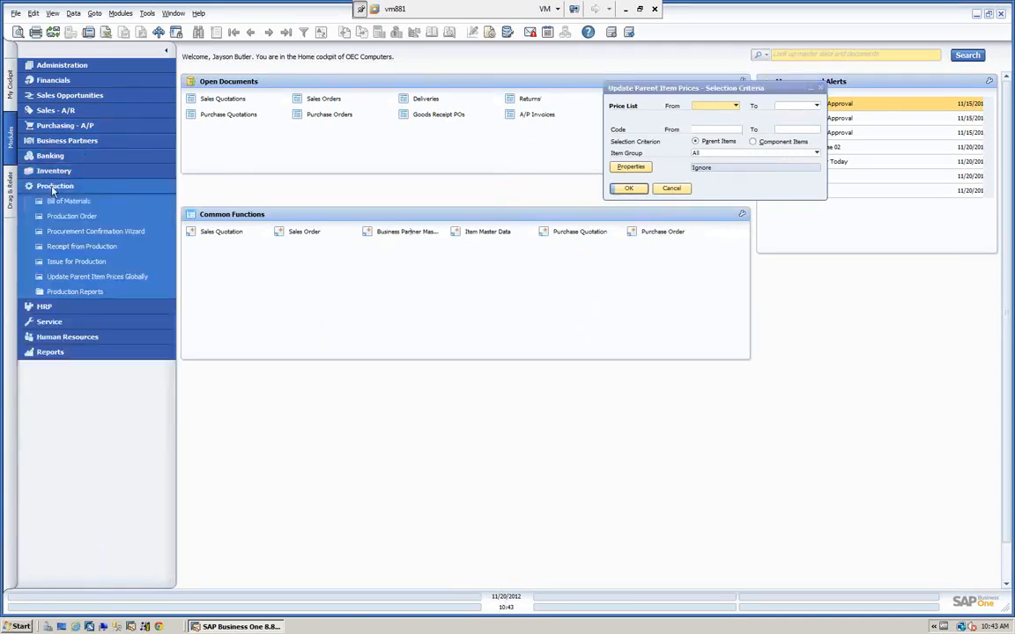
click(74, 201)
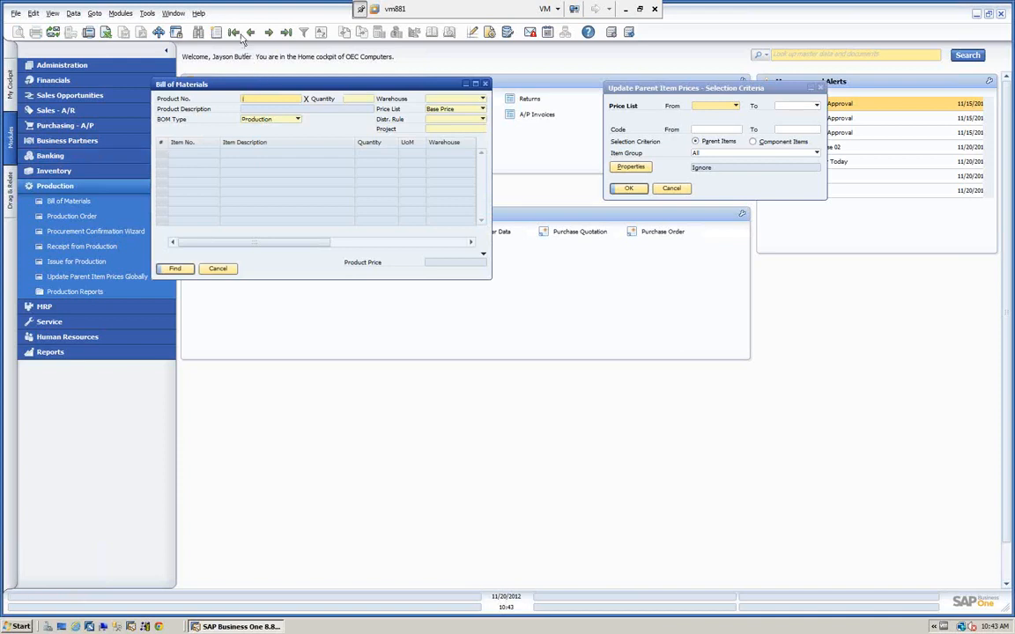
click(213, 31)
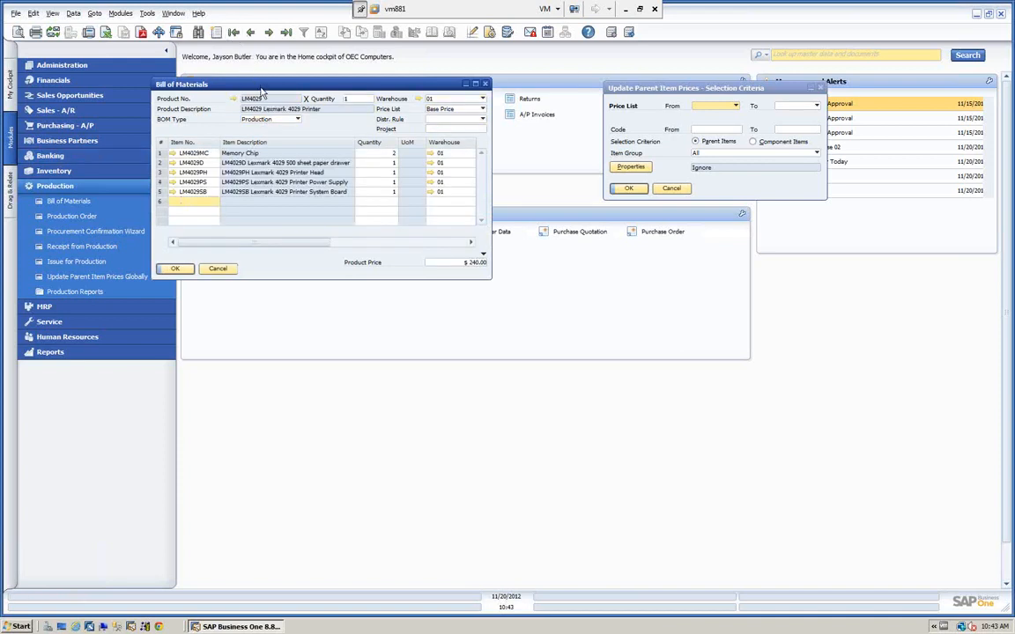
drag(260, 88, 221, 90)
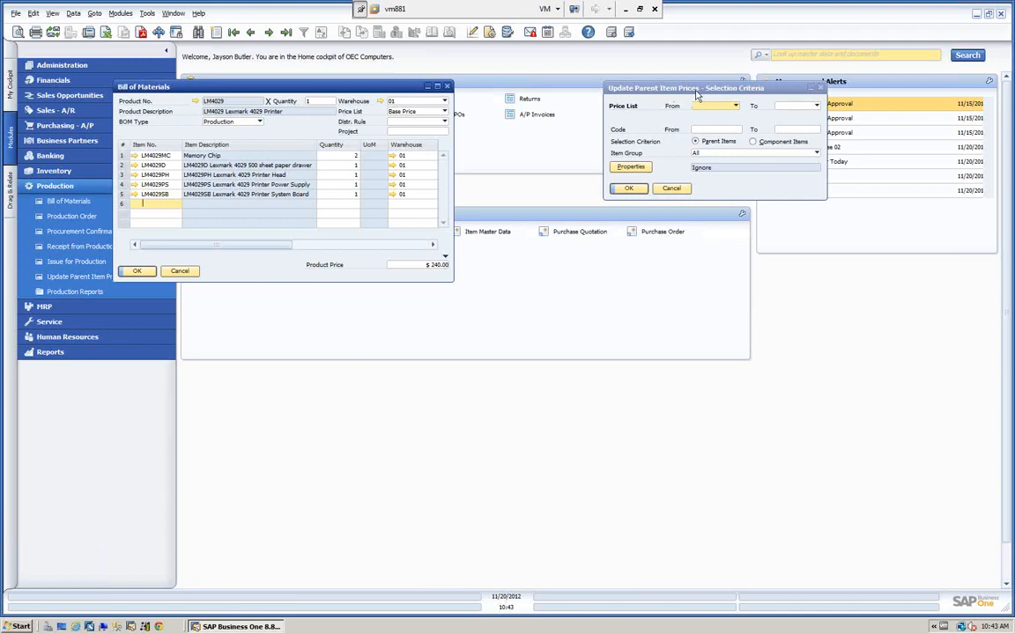
drag(696, 93, 684, 115)
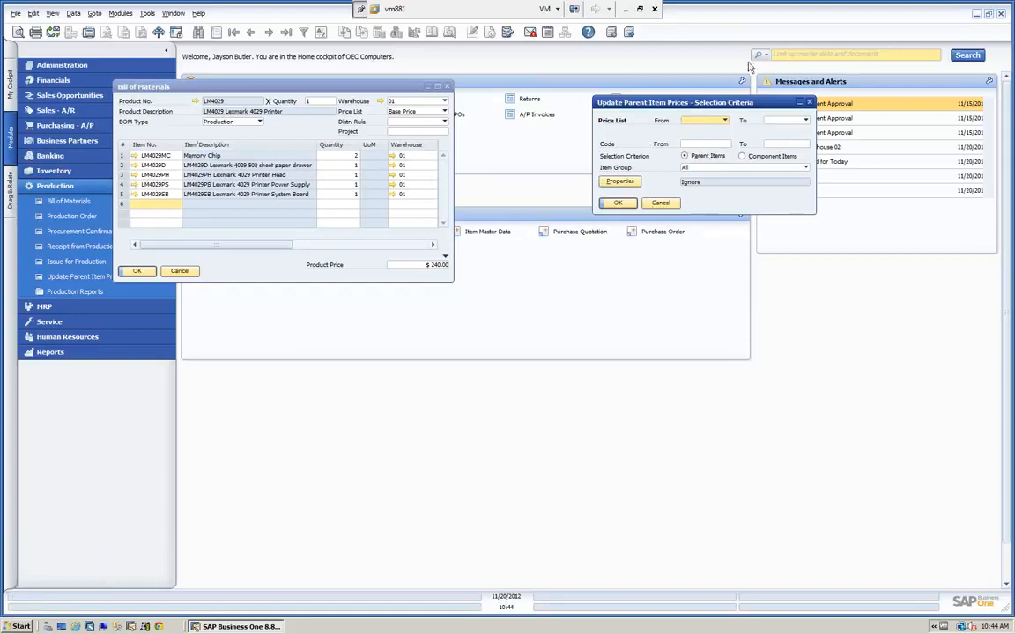
- Cancel the parent item price update and the bill of materials, and collapse the Production module
click(662, 204)
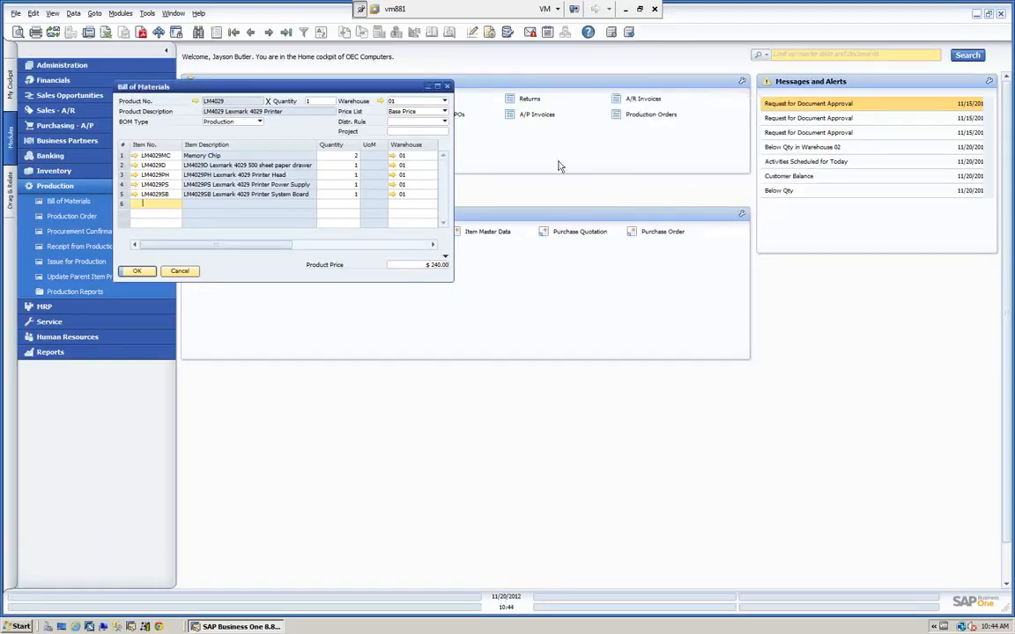
click(178, 271)
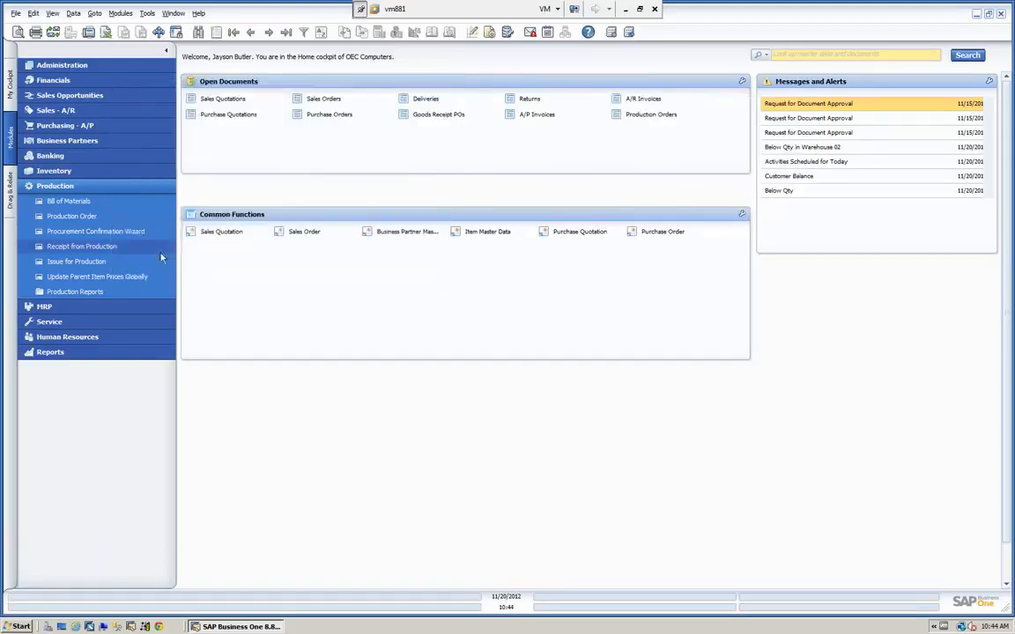
click(101, 192)
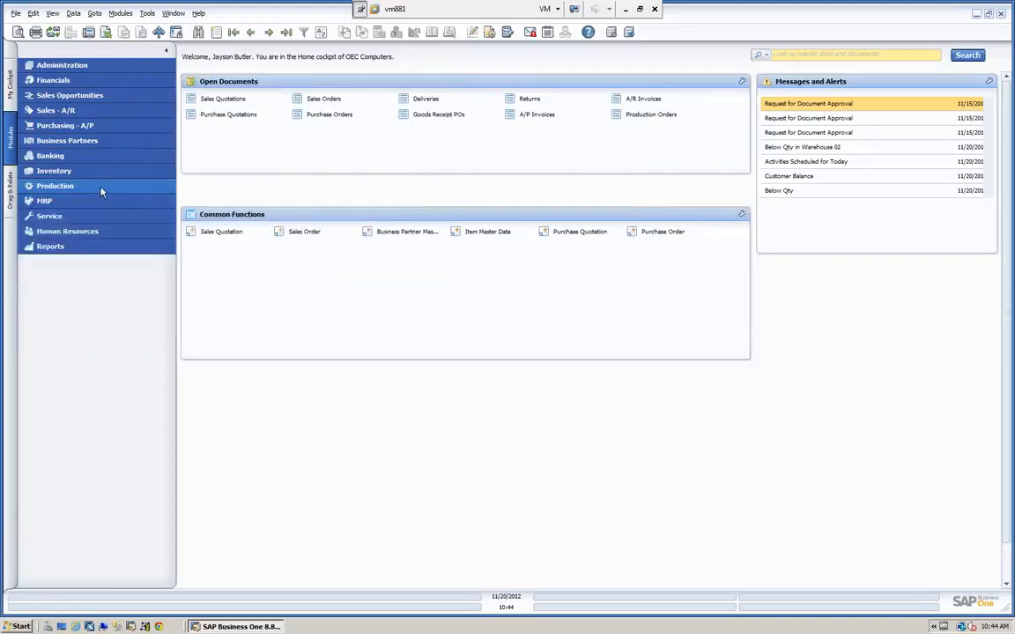